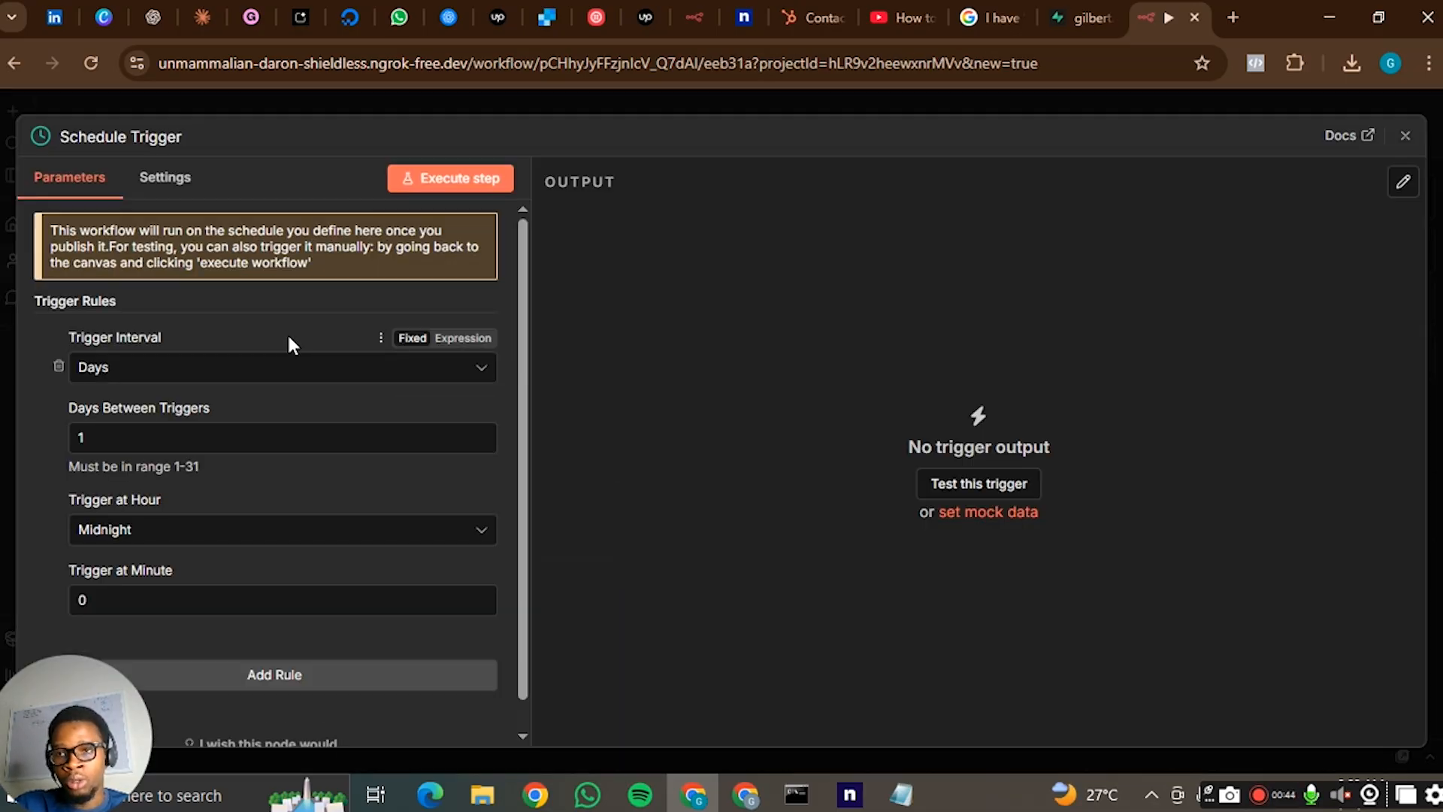
- Review the Schedule Trigger's interval options and rule settings, keep the Days interval, and return to the workflow canvas
{"action": "left_click", "coordinate": [264, 369]}
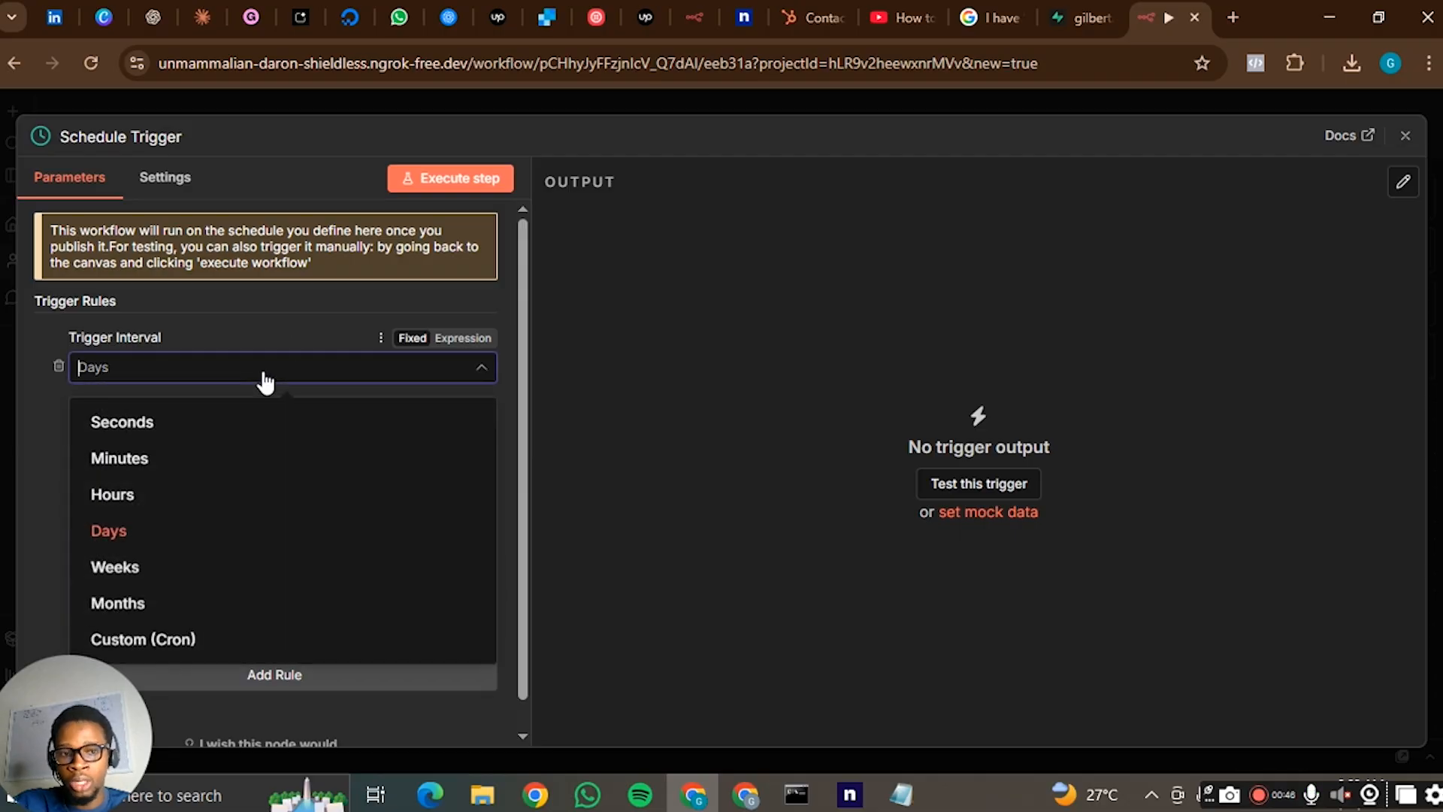
{"action": "left_click", "coordinate": [264, 369]}
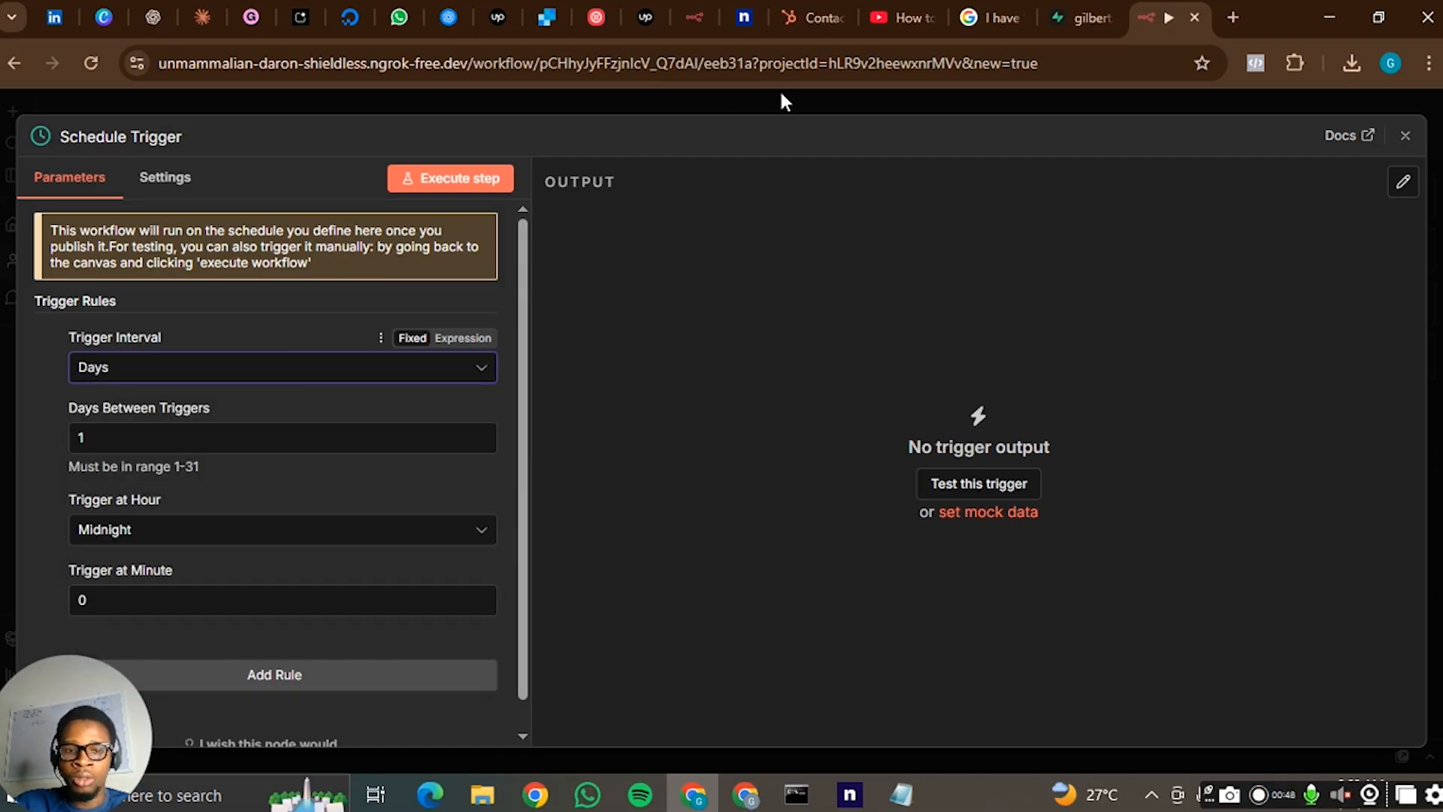
{"action": "scroll", "coordinate": [302, 499], "scroll_direction": "down", "scroll_amount": 1}
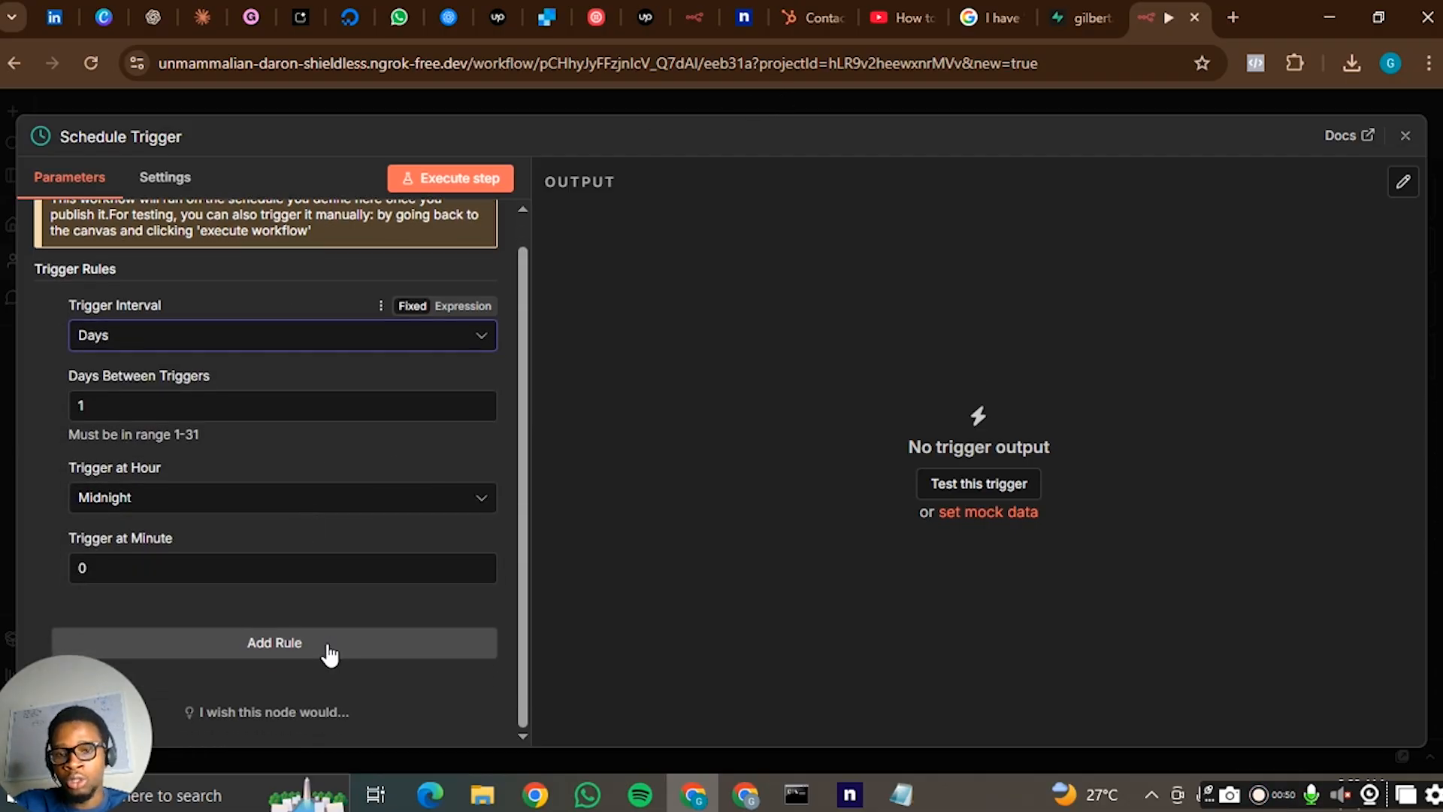
{"action": "left_click", "coordinate": [768, 106]}
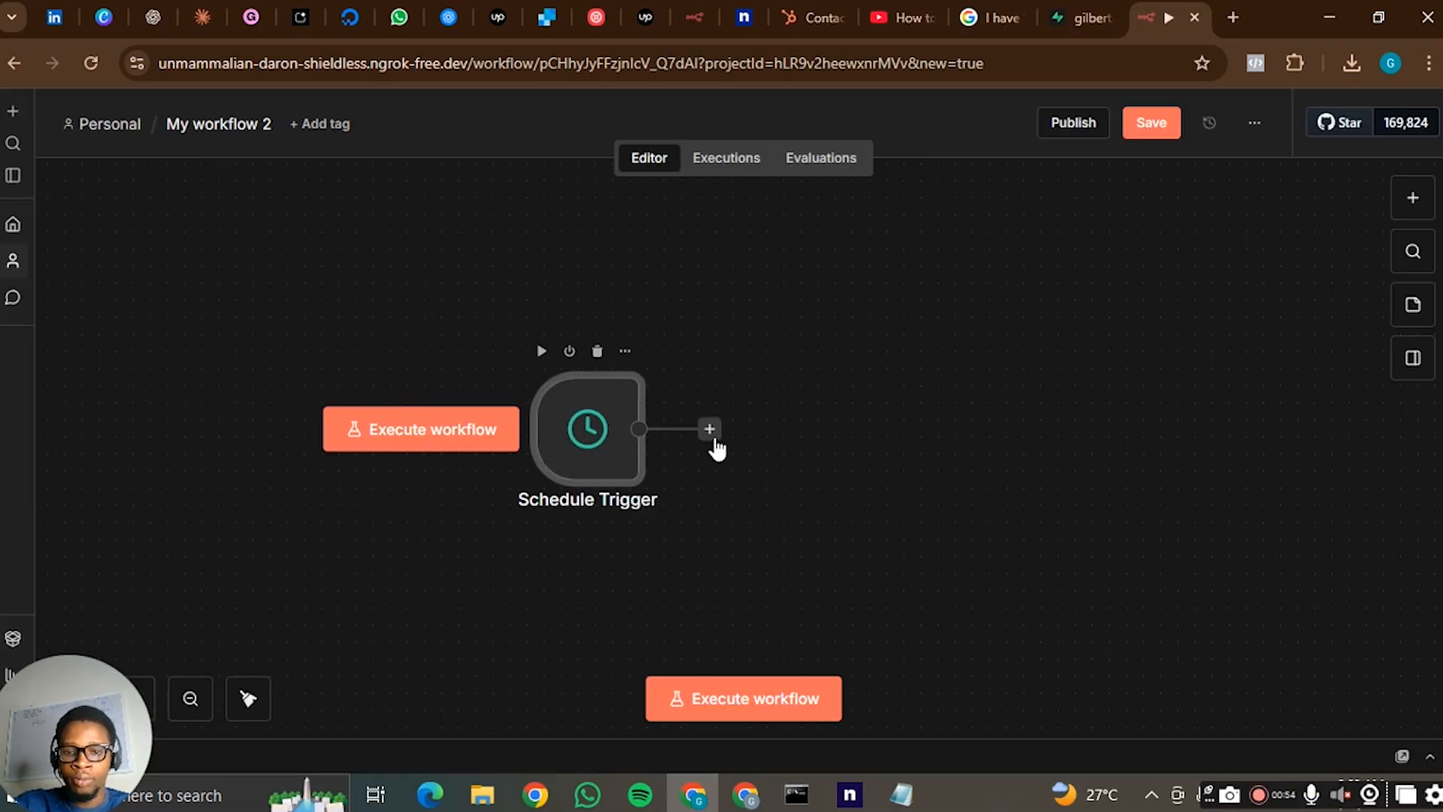
- Add a Postgres "Insert or update rows in a table" node after the Schedule Trigger and start a new credential for it
{"action": "left_click", "coordinate": [710, 428]}
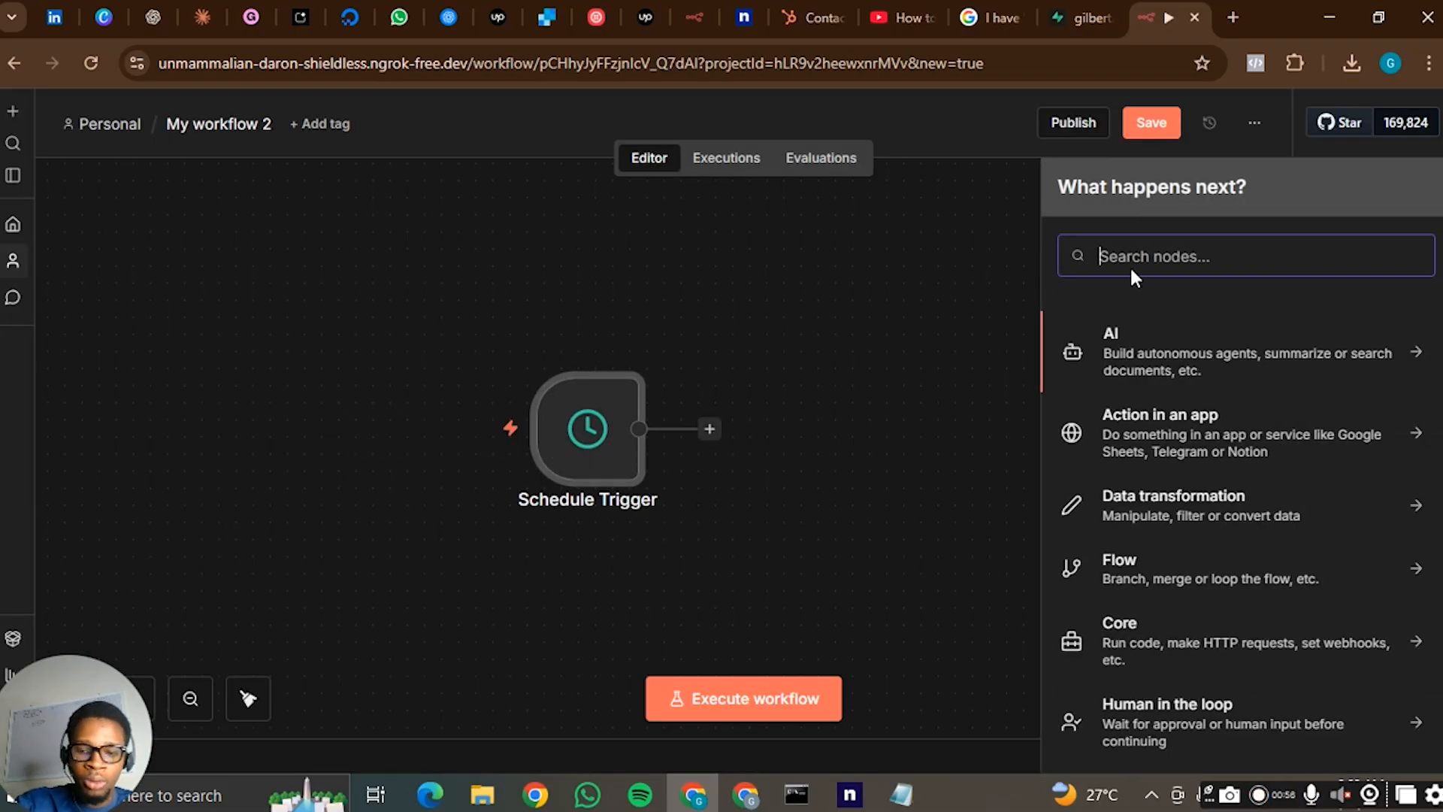
{"action": "type", "text": "post"}
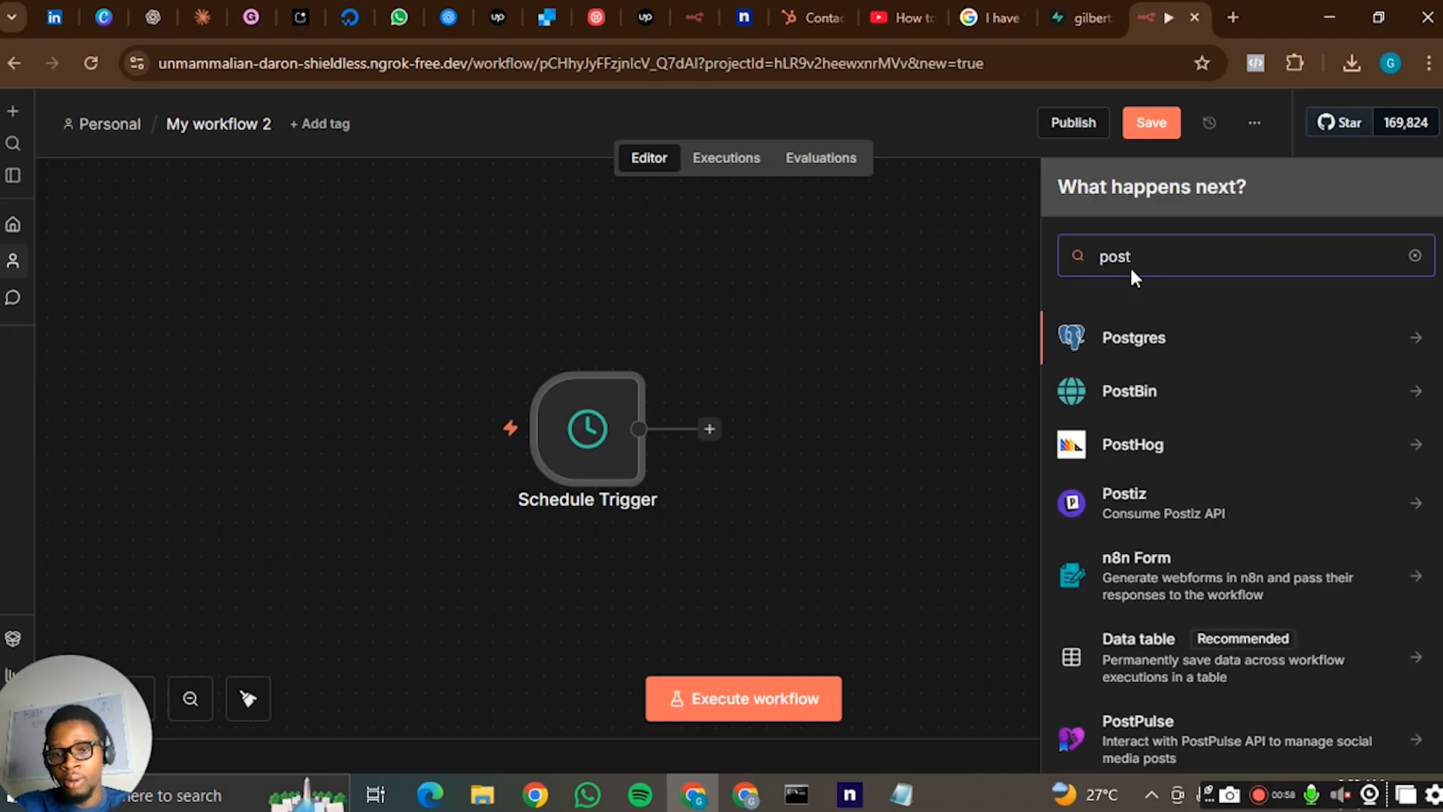
{"action": "left_click", "coordinate": [1137, 350]}
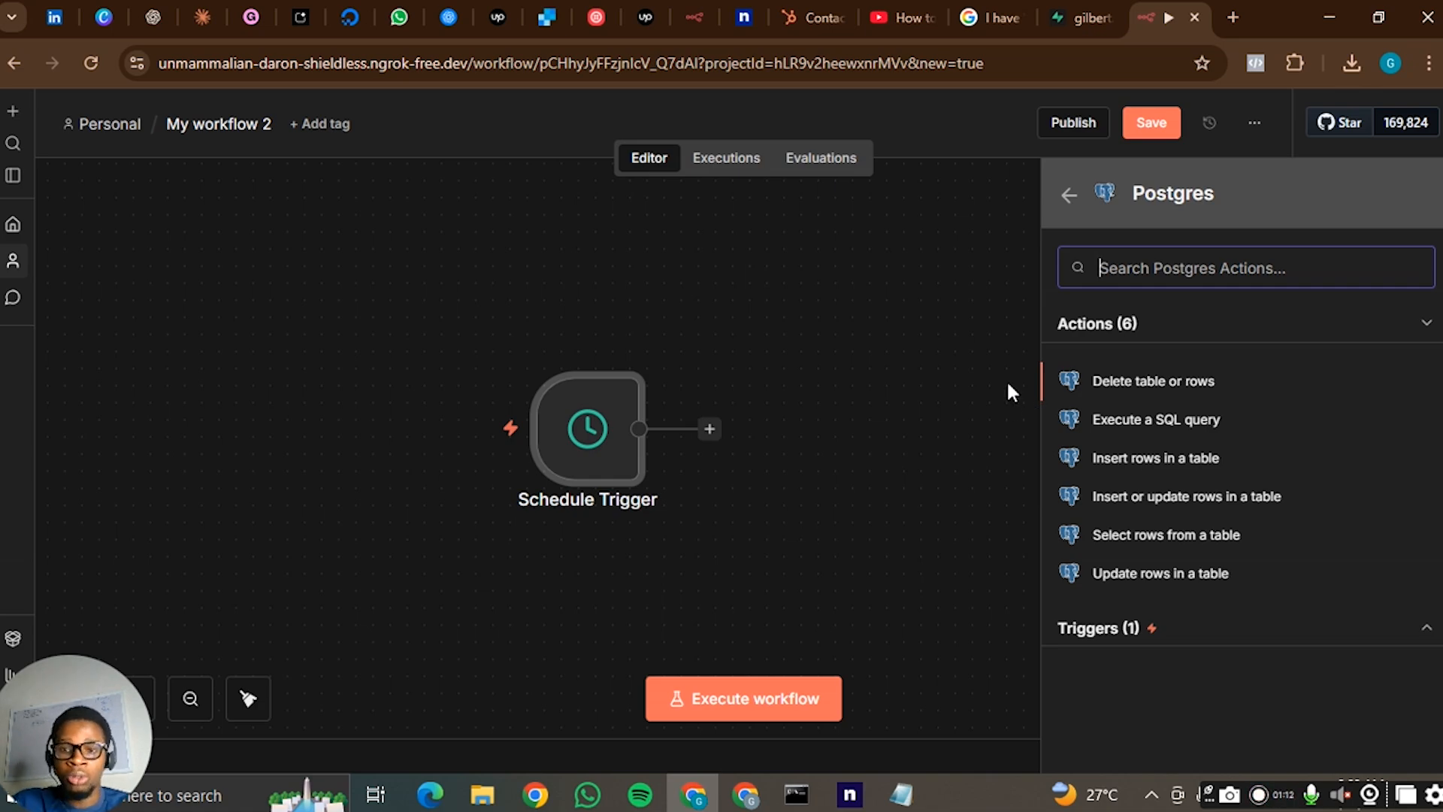
{"action": "left_click", "coordinate": [1178, 498]}
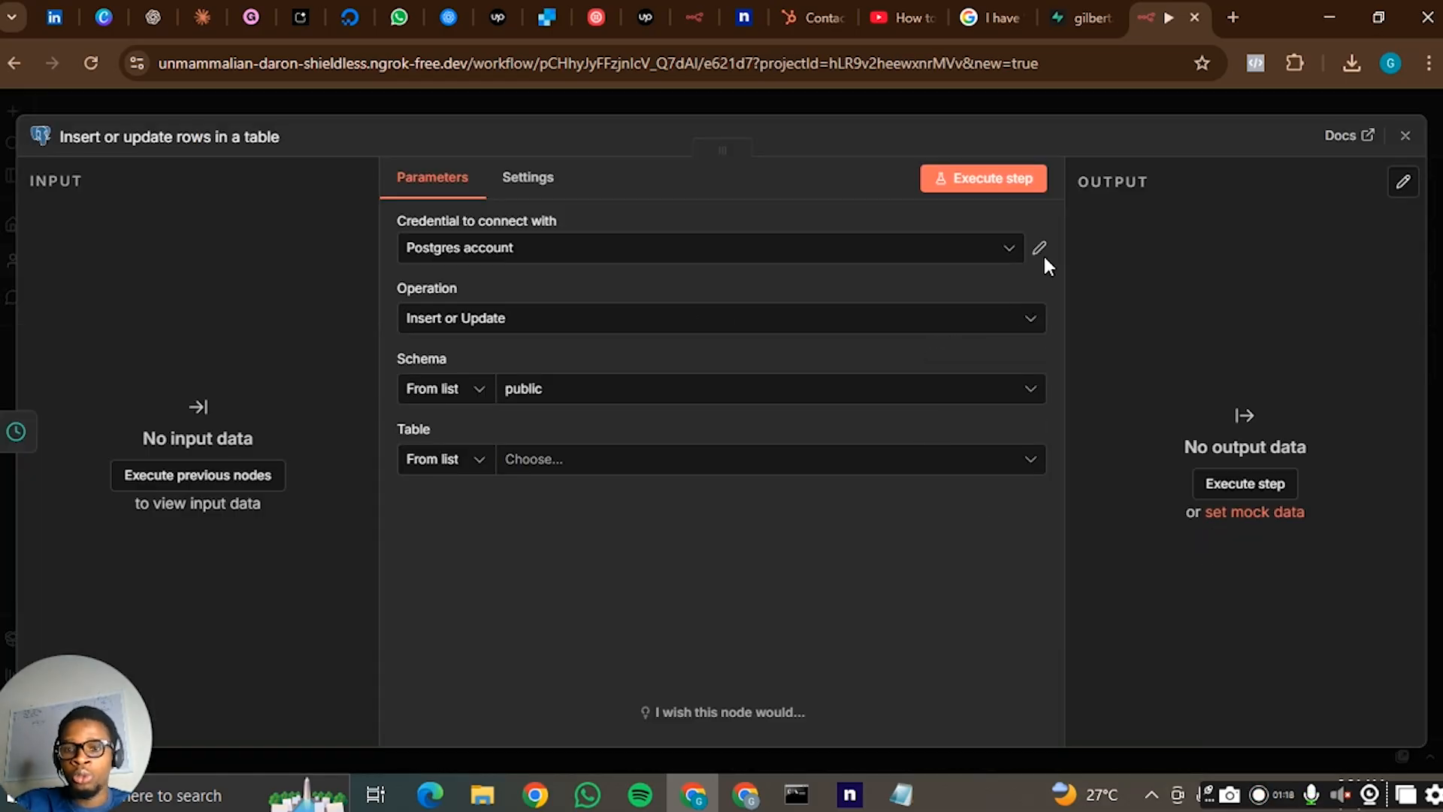
{"action": "left_click", "coordinate": [992, 253]}
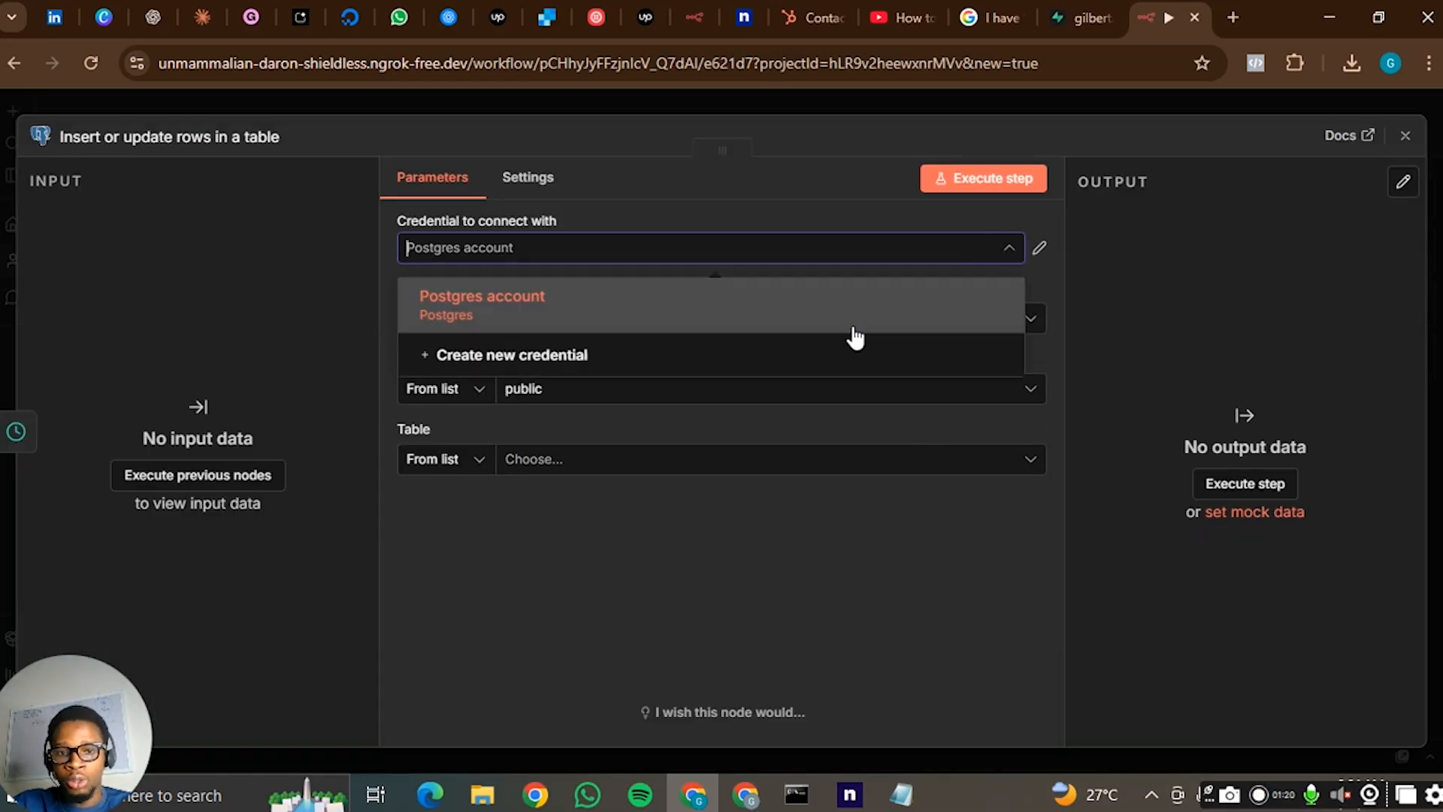
{"action": "left_click", "coordinate": [834, 364]}
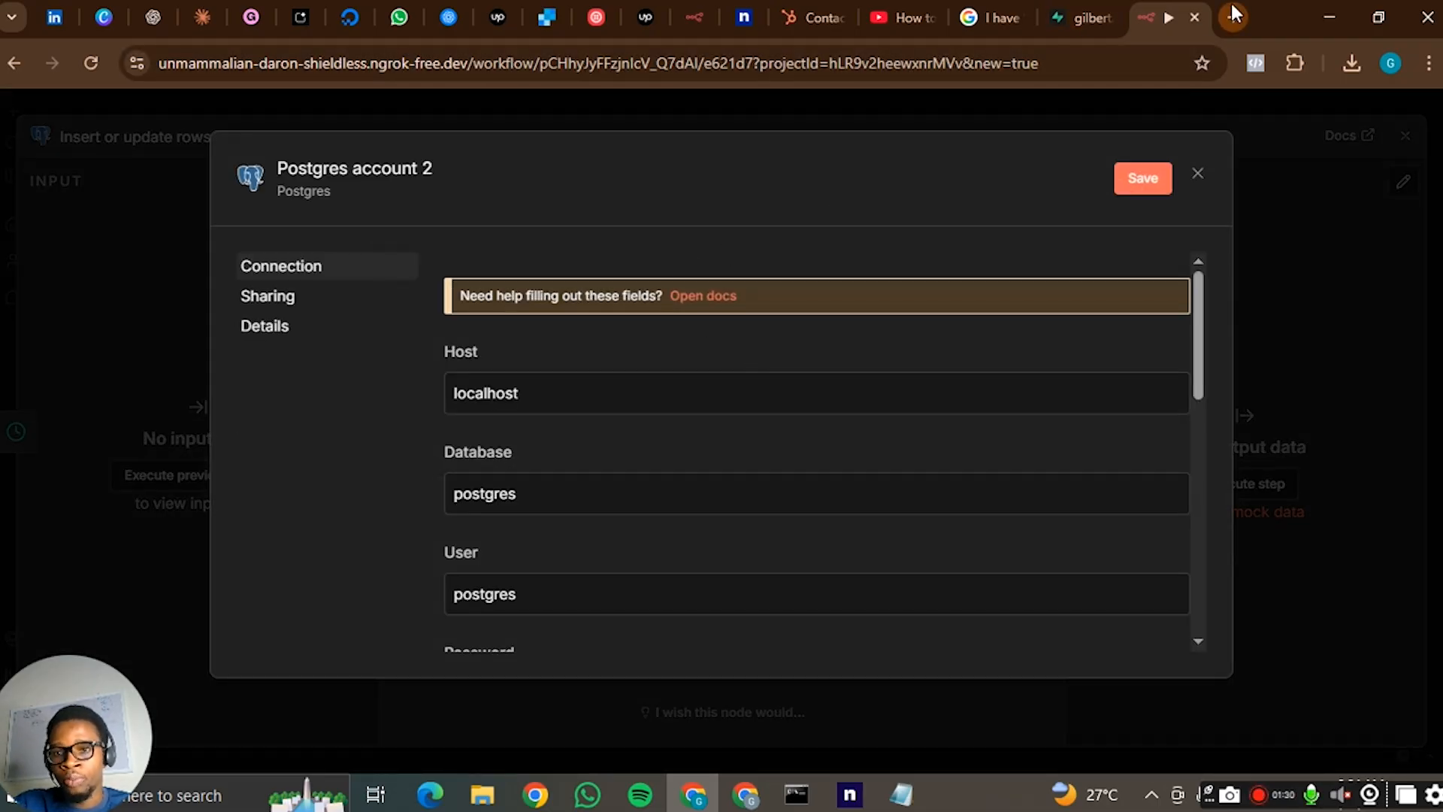
- Open supabase.com in a new browser tab and view the records of the n8n tutorial table
{"action": "key", "text": "ctrl+t"}
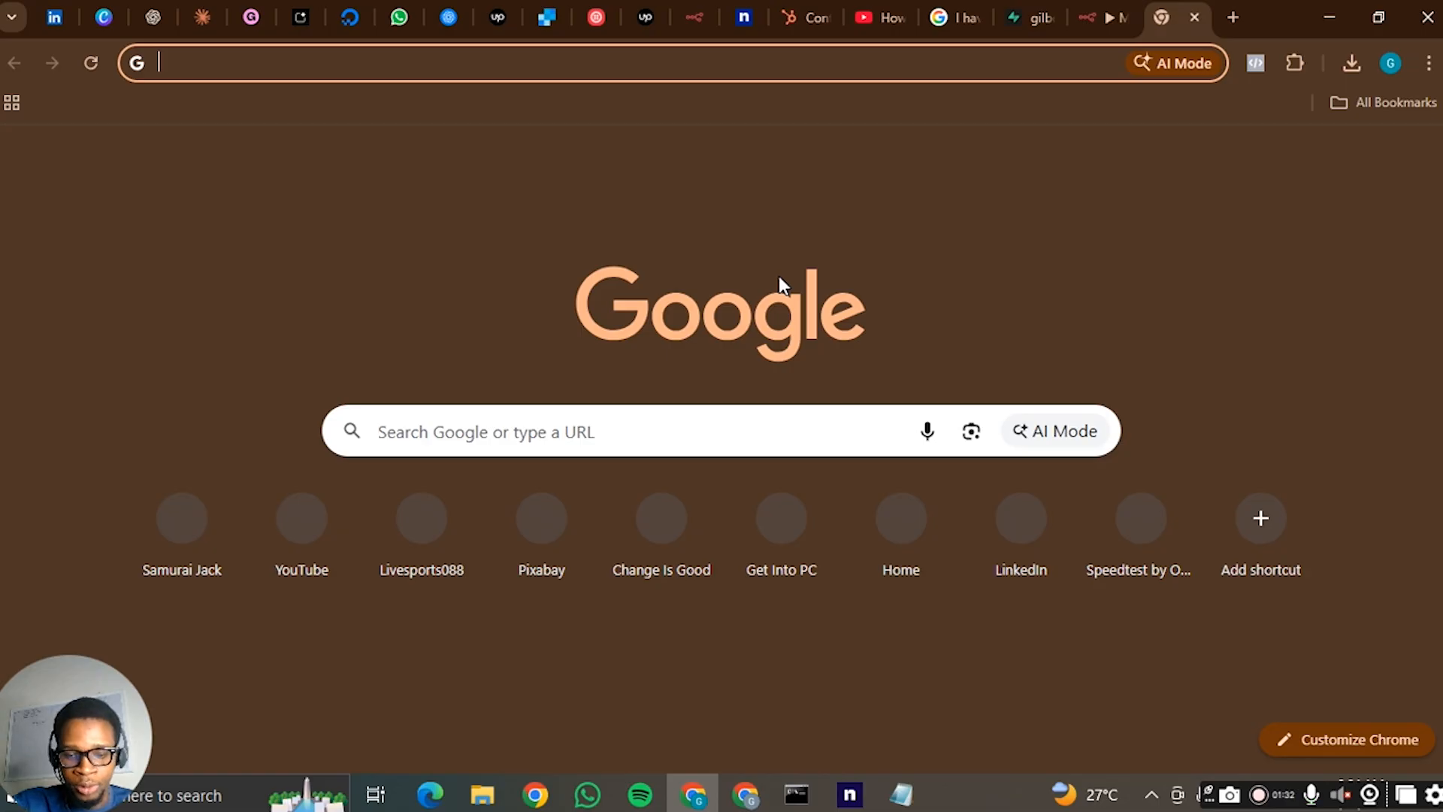
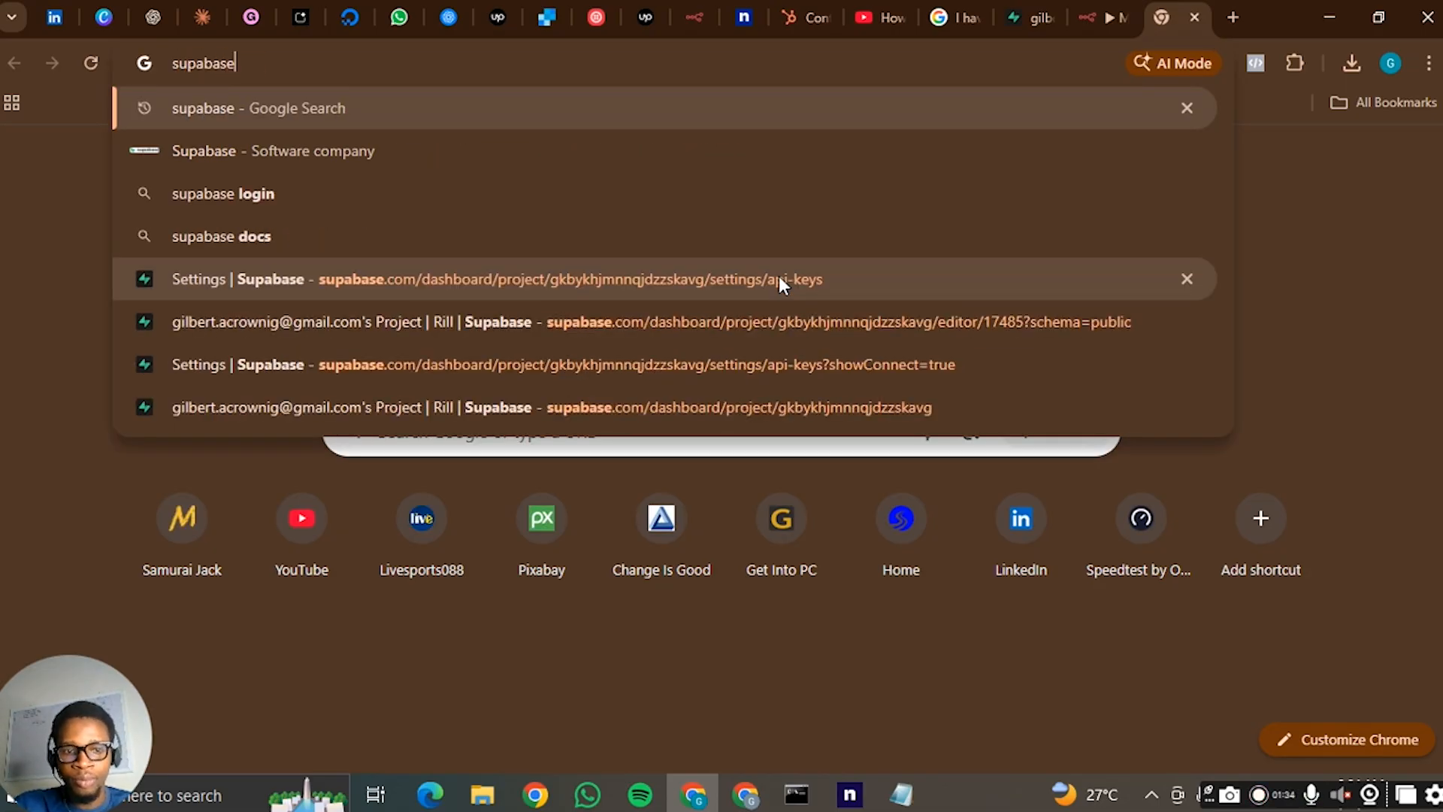
{"action": "key", "text": "Return"}
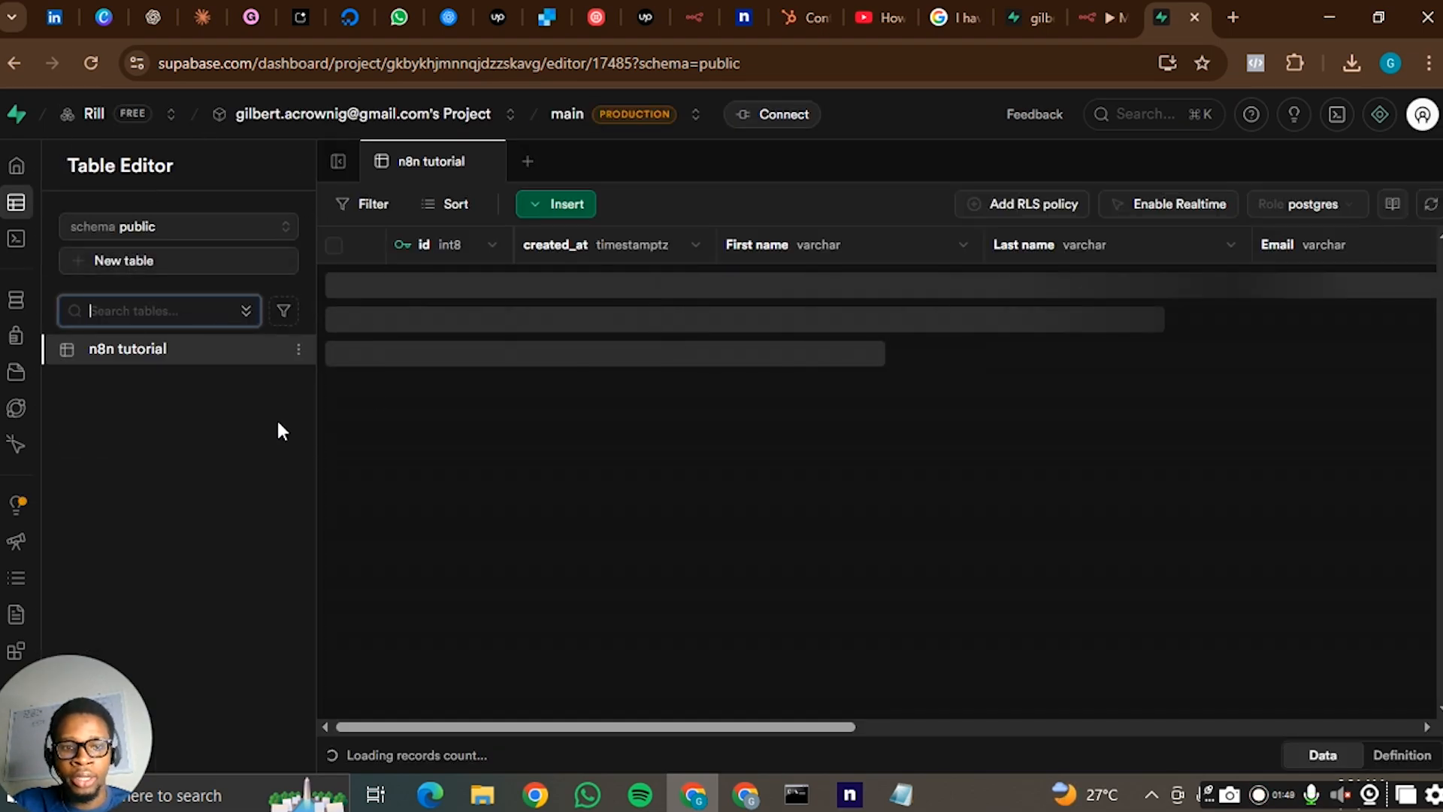
{"action": "left_click", "coordinate": [195, 392]}
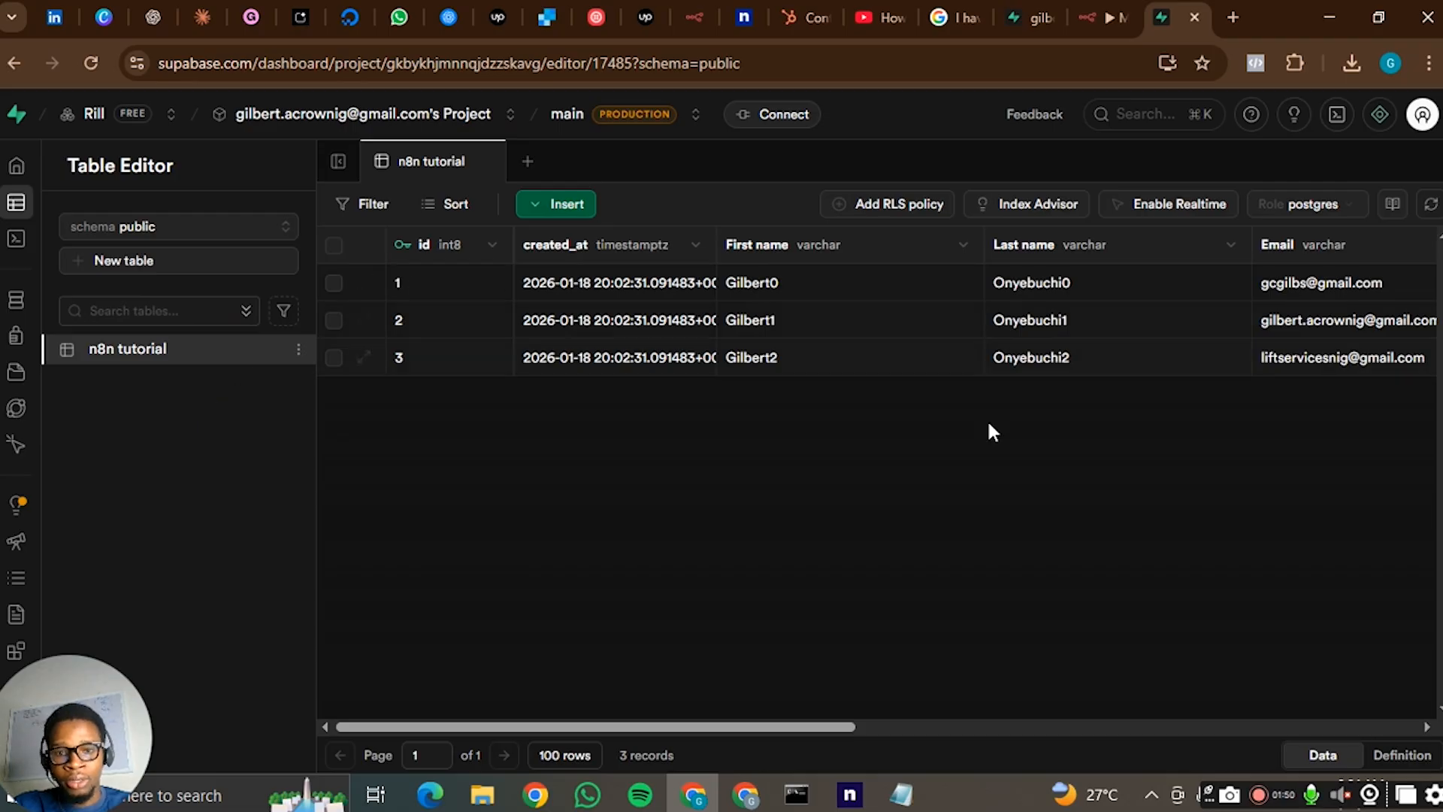
{"action": "left_click_drag", "start_coordinate": [789, 725], "coordinate": [712, 750]}
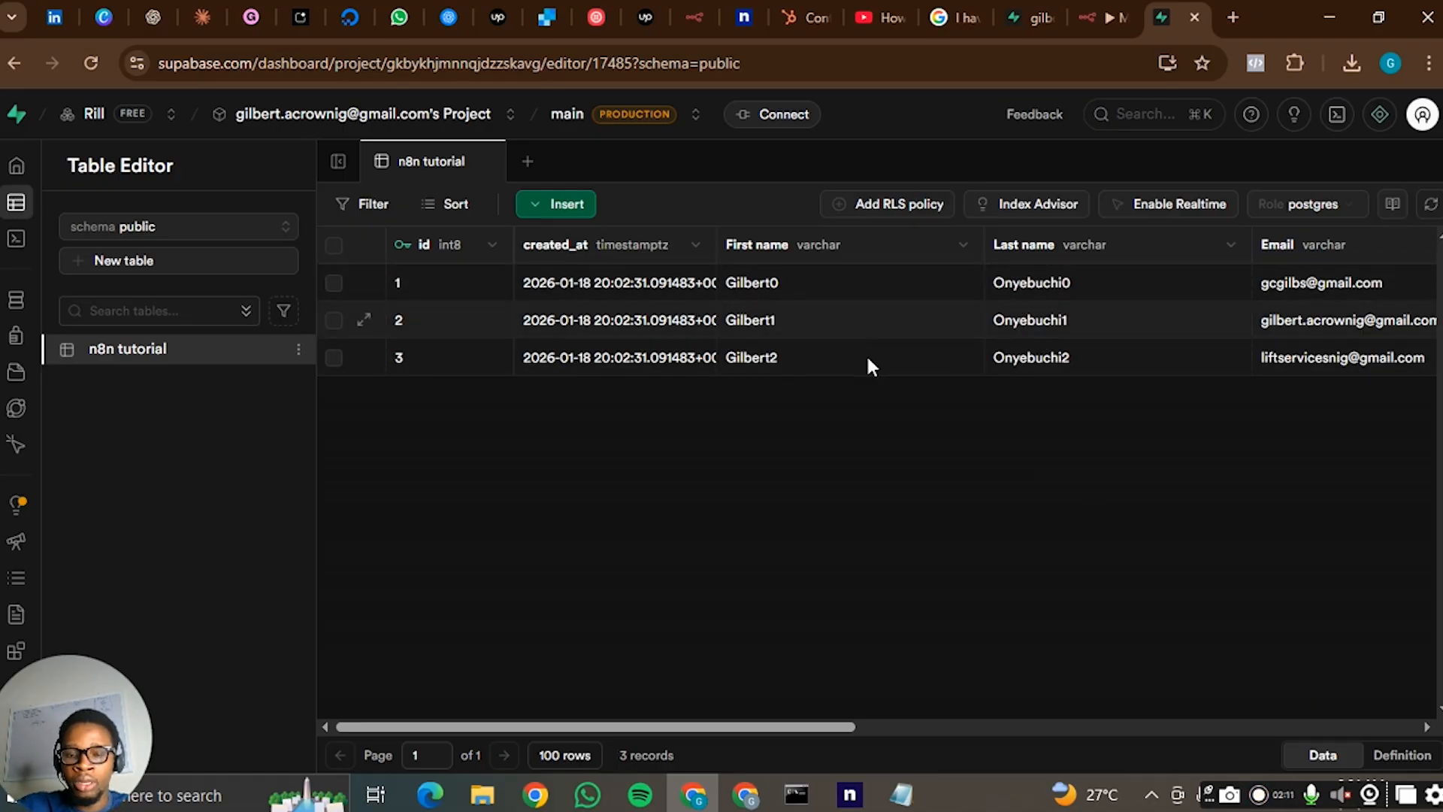
- Look at the form for creating a new table in the public schema and close it
{"action": "left_click", "coordinate": [143, 263]}
{"action": "left_click", "coordinate": [150, 260]}
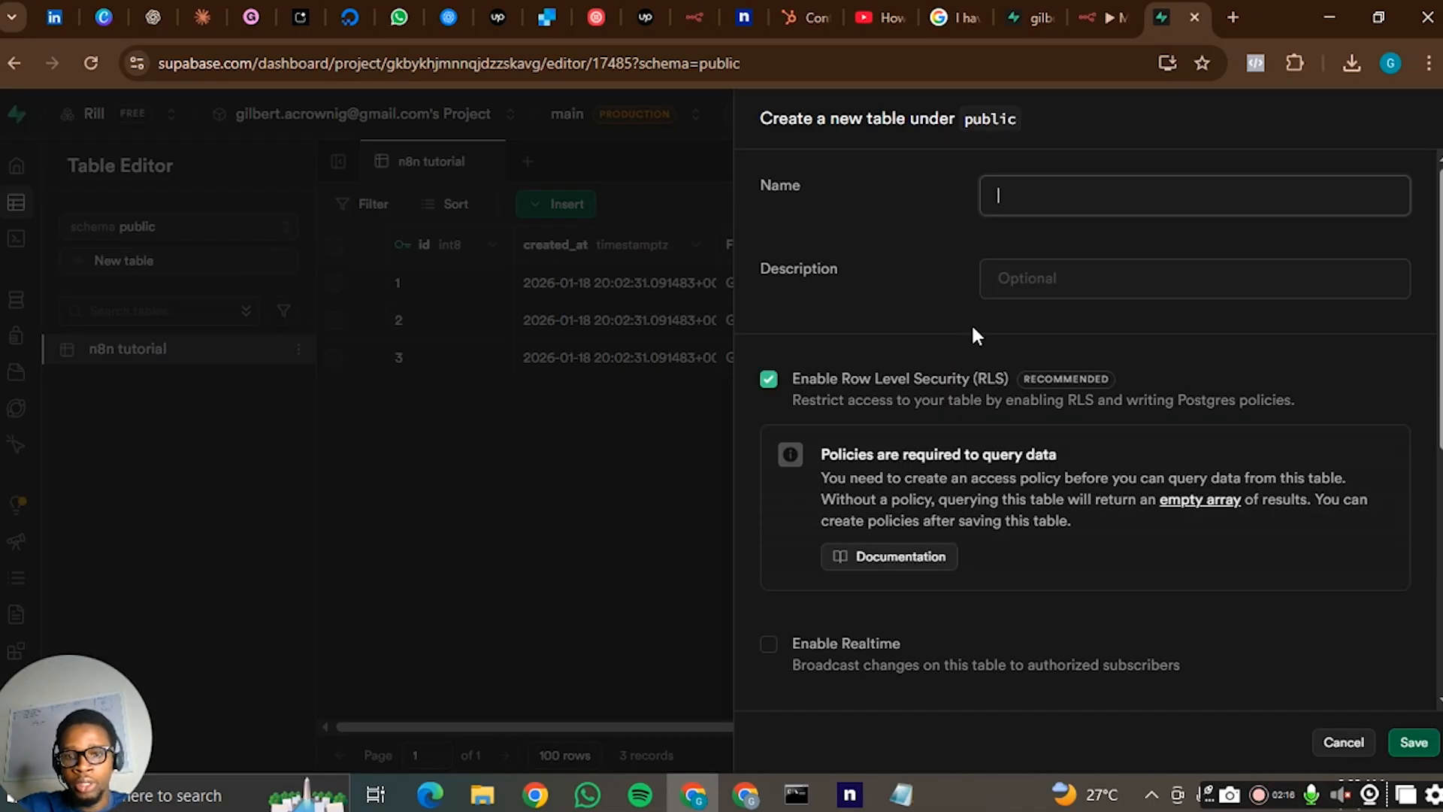
{"action": "left_click", "coordinate": [602, 489]}
- Examine the column definitions of the n8n tutorial table in its edit form and leave them unchanged
{"action": "left_click", "coordinate": [297, 350]}
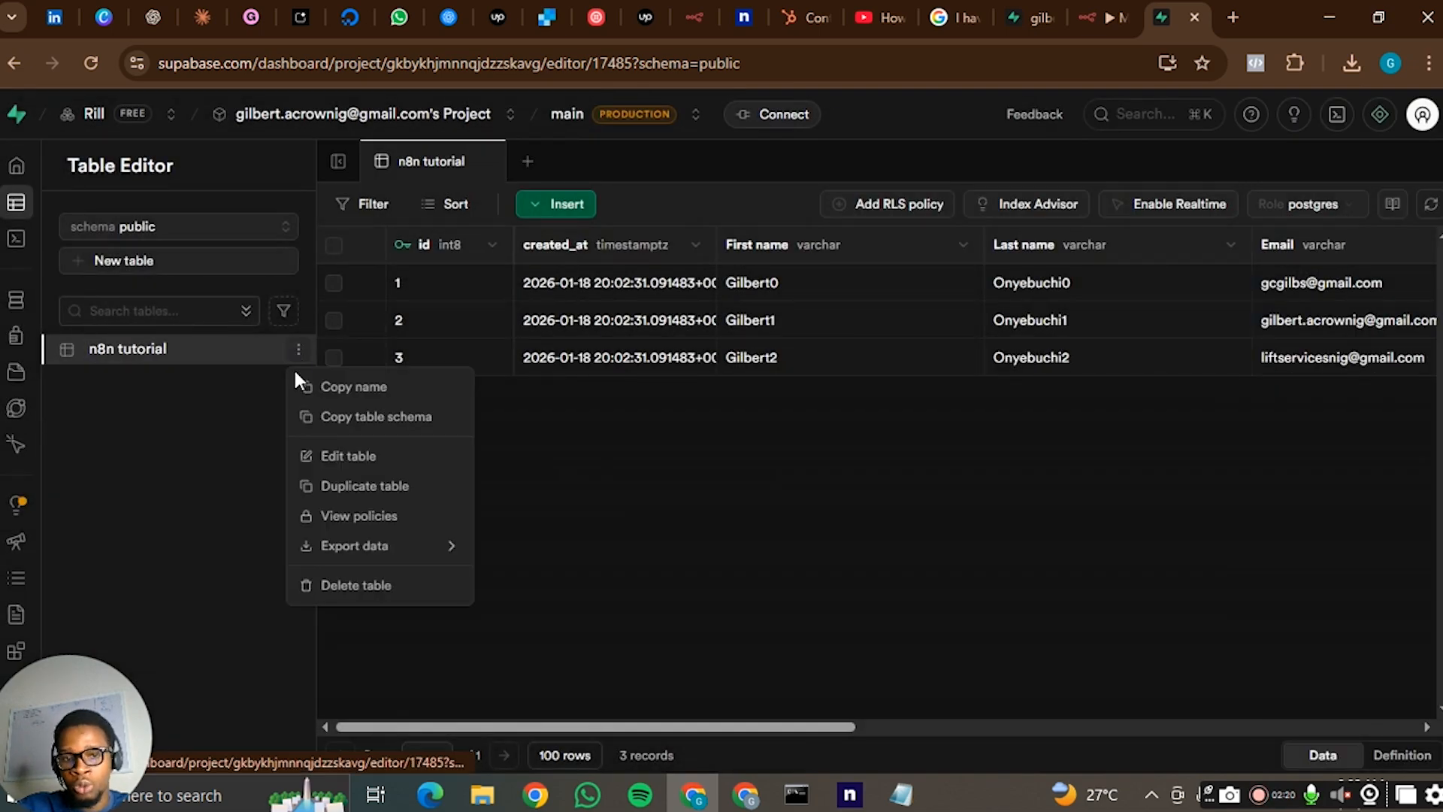
{"action": "left_click", "coordinate": [379, 457]}
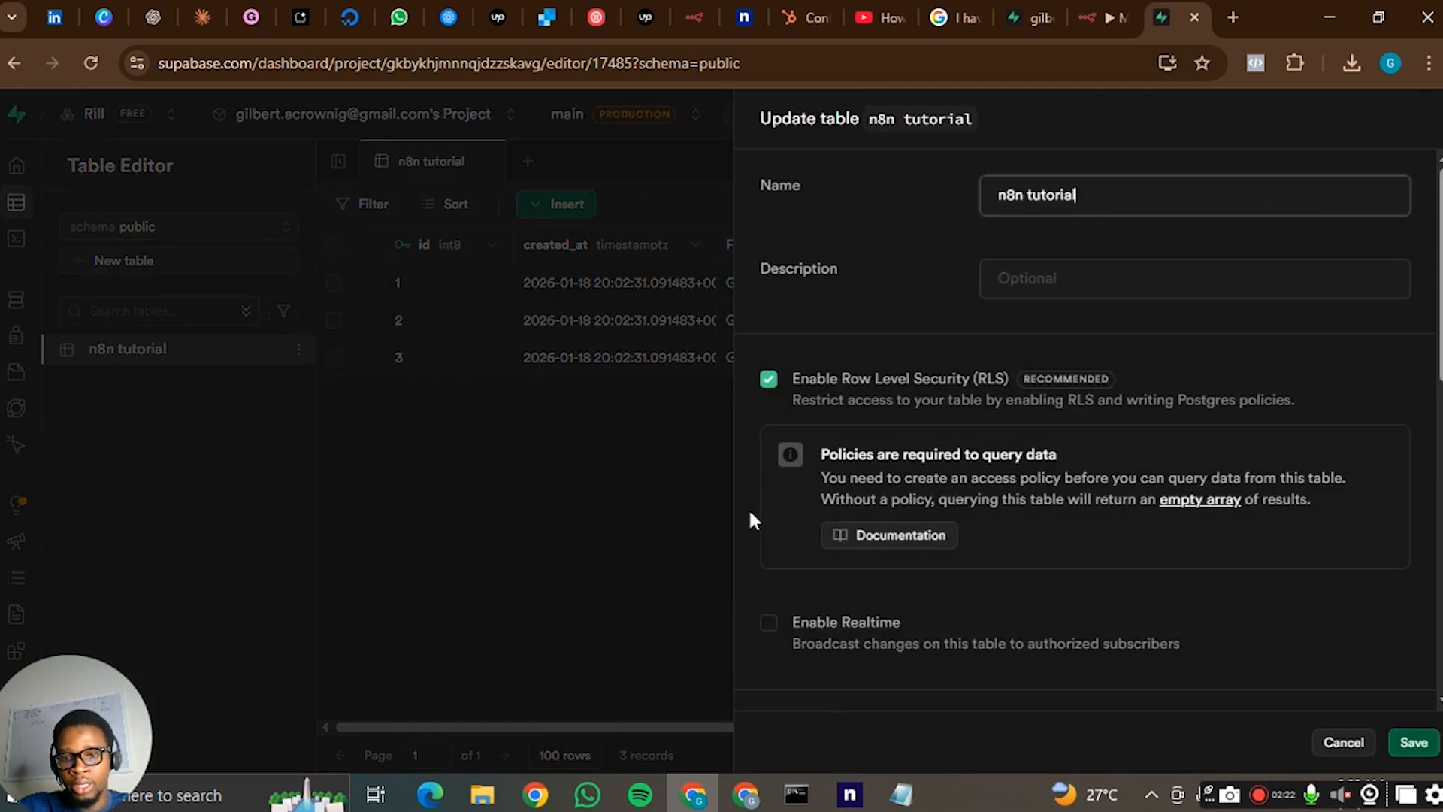
{"action": "scroll", "coordinate": [892, 531], "scroll_direction": "down", "scroll_amount": 10}
{"action": "scroll", "coordinate": [1037, 481], "scroll_direction": "up", "scroll_amount": 3}
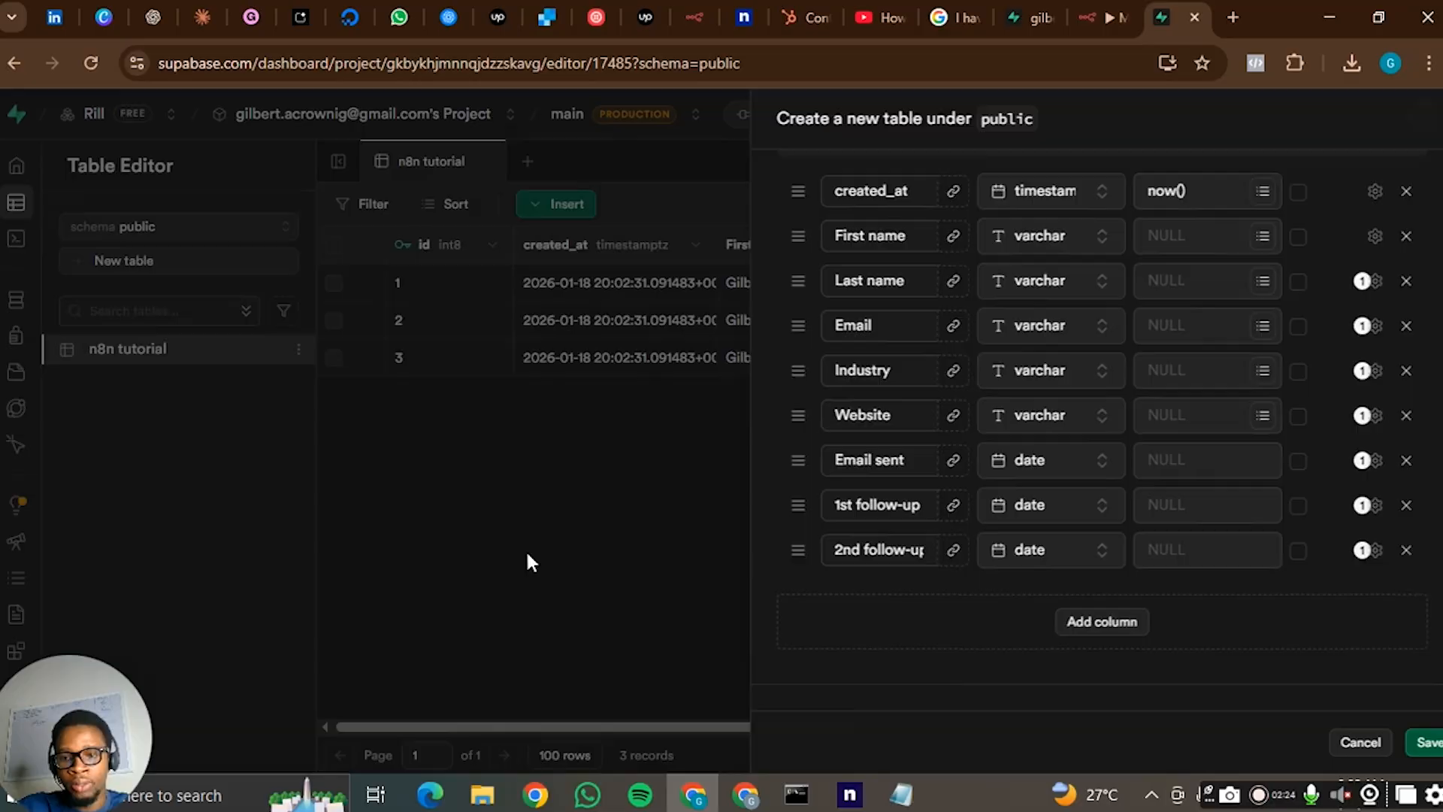
{"action": "left_click", "coordinate": [516, 552]}
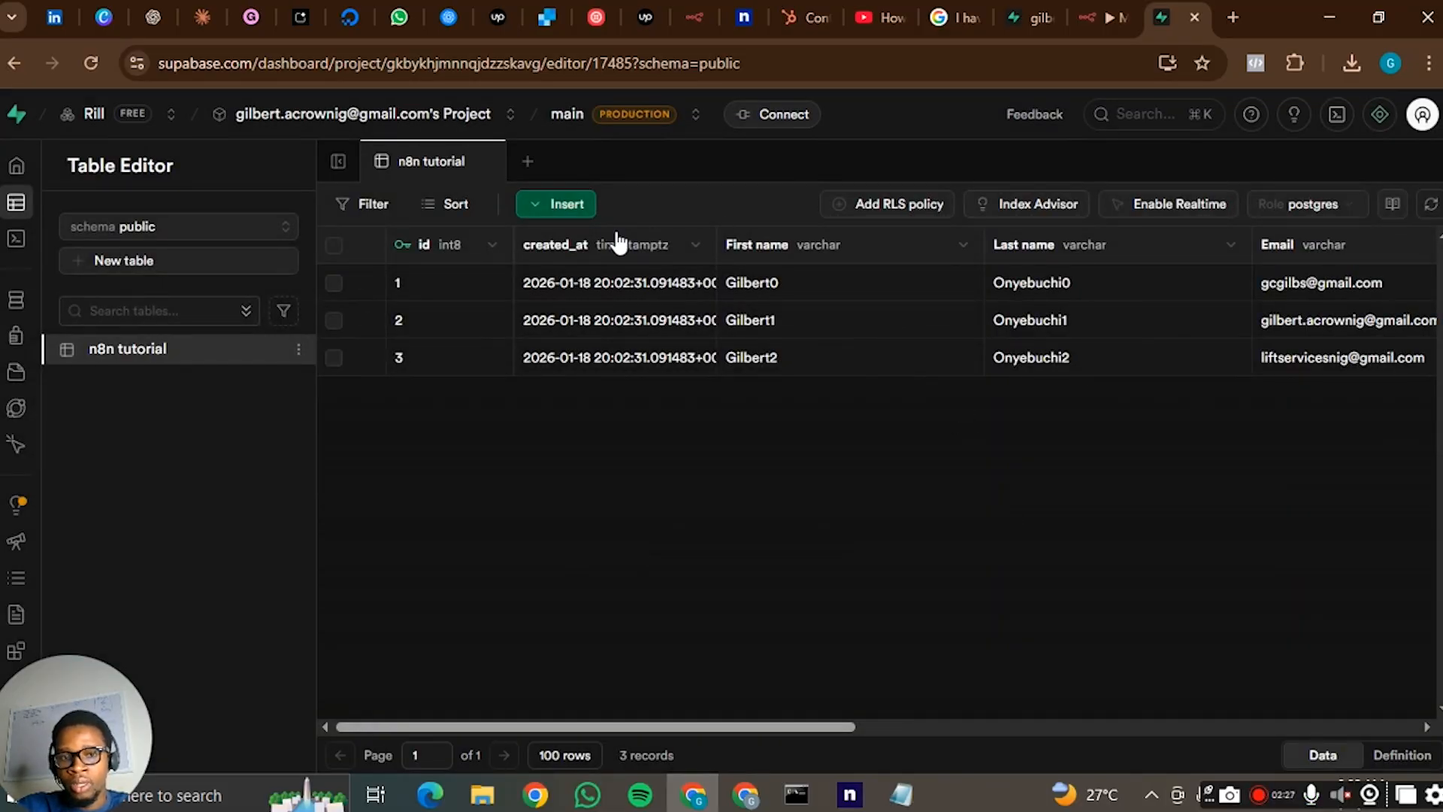
- Open the project's connection details, choose the Transaction pooler method, and expand its connection parameters
{"action": "left_click", "coordinate": [799, 124]}
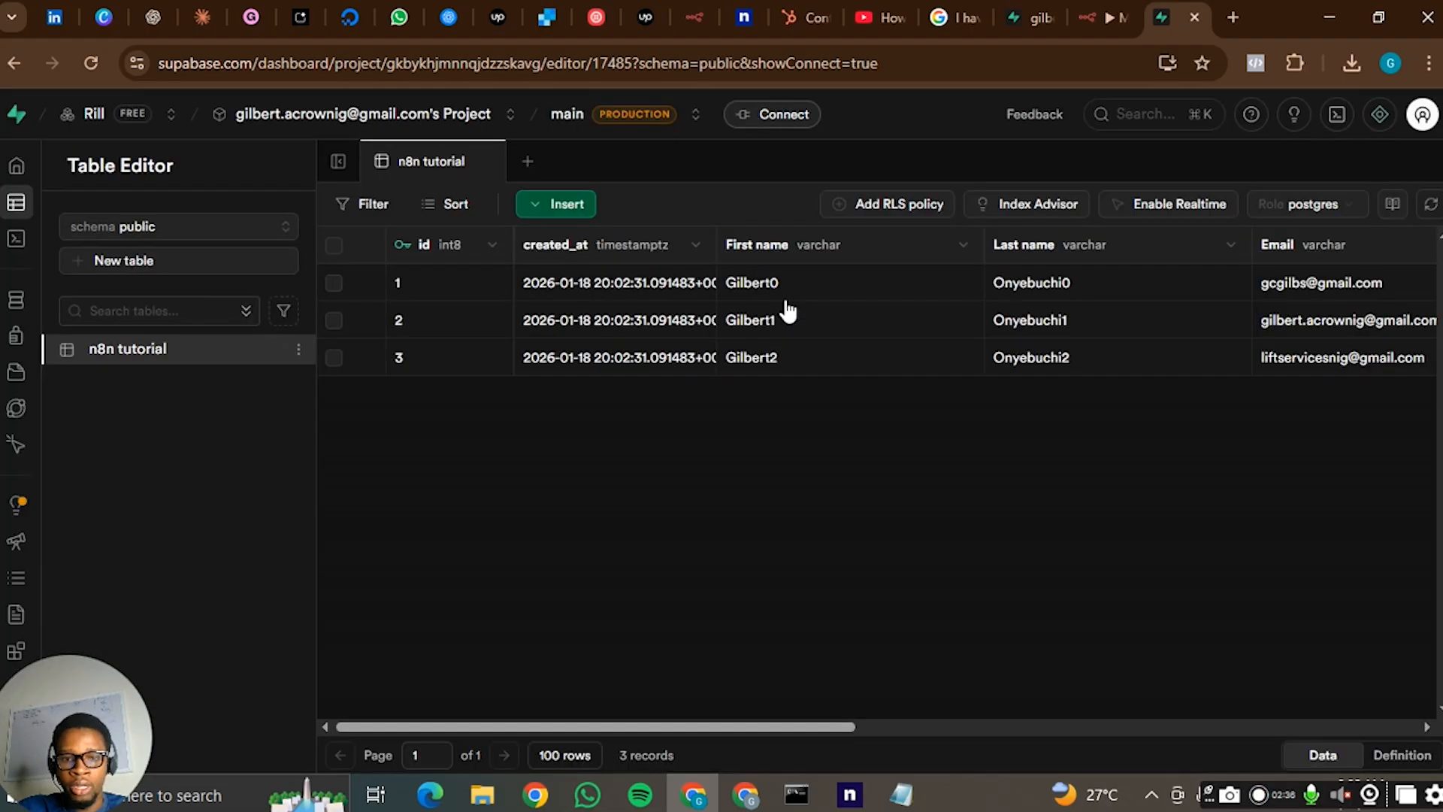
{"action": "left_click", "coordinate": [786, 304]}
{"action": "left_click", "coordinate": [886, 453]}
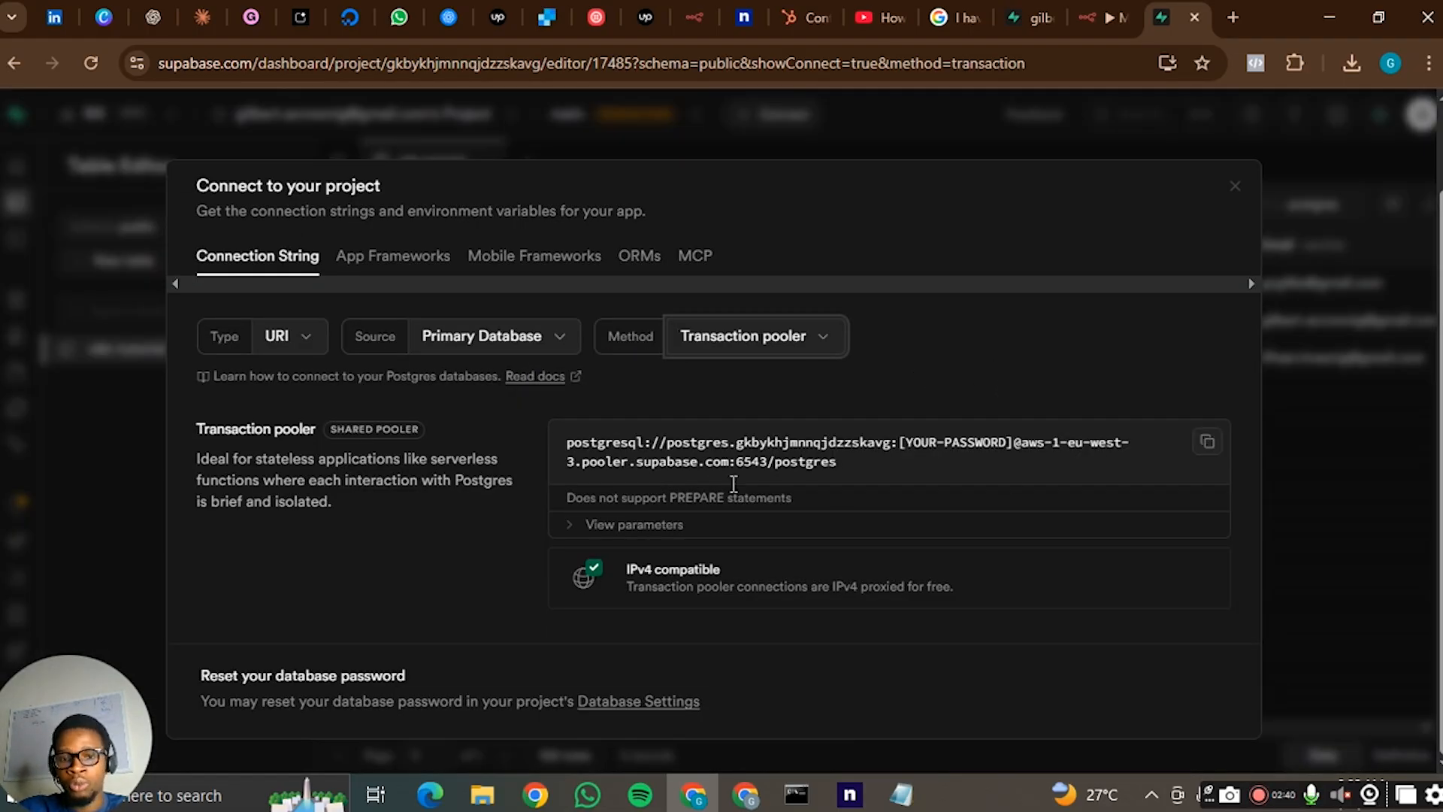
{"action": "left_click", "coordinate": [634, 524]}
{"action": "scroll", "coordinate": [759, 460], "scroll_direction": "down", "scroll_amount": 1}
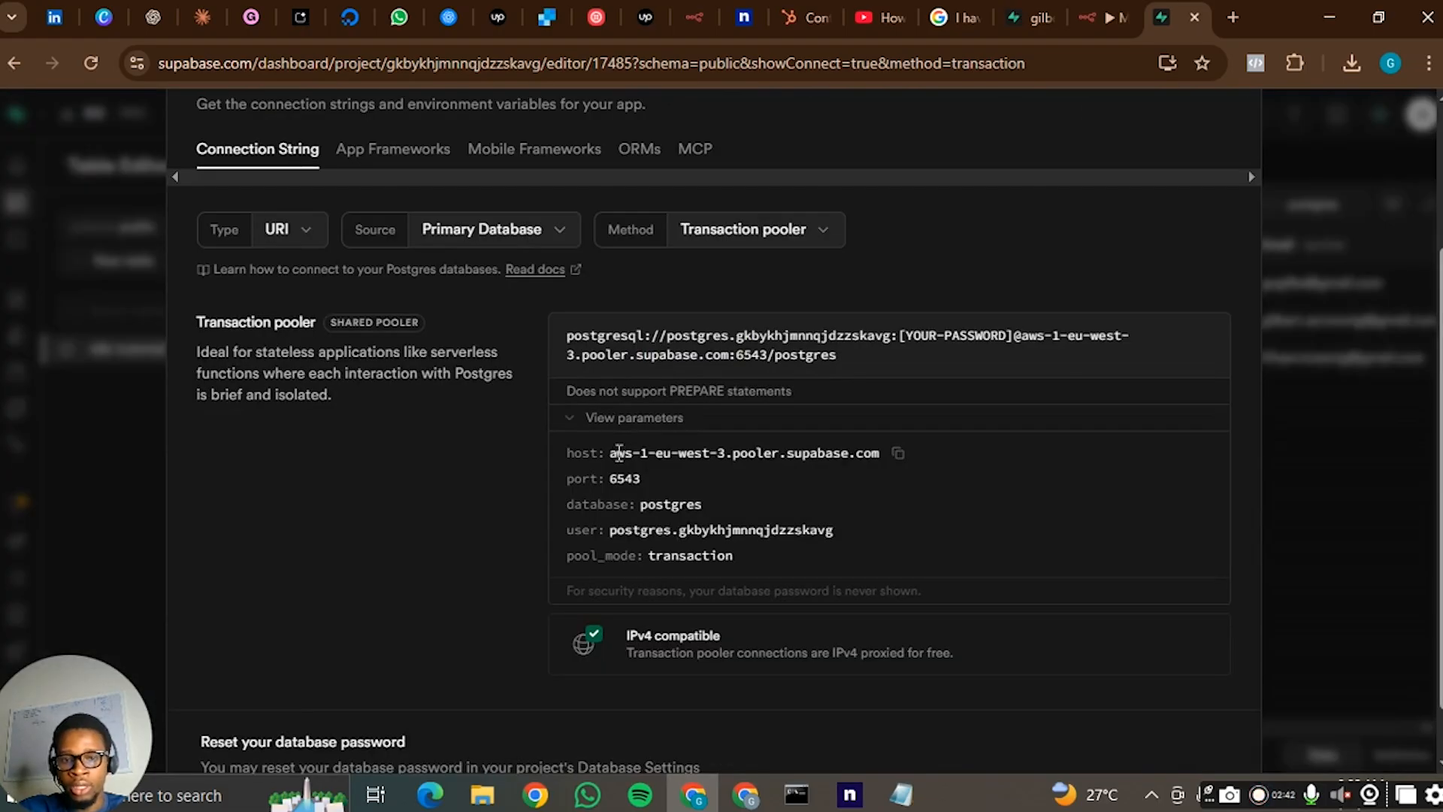
- Copy the Transaction pooler host from Supabase and set the n8n Postgres credential's Host to aws-1-eu-west-3.pooler.supabase.com
{"action": "left_click", "coordinate": [1090, 19]}
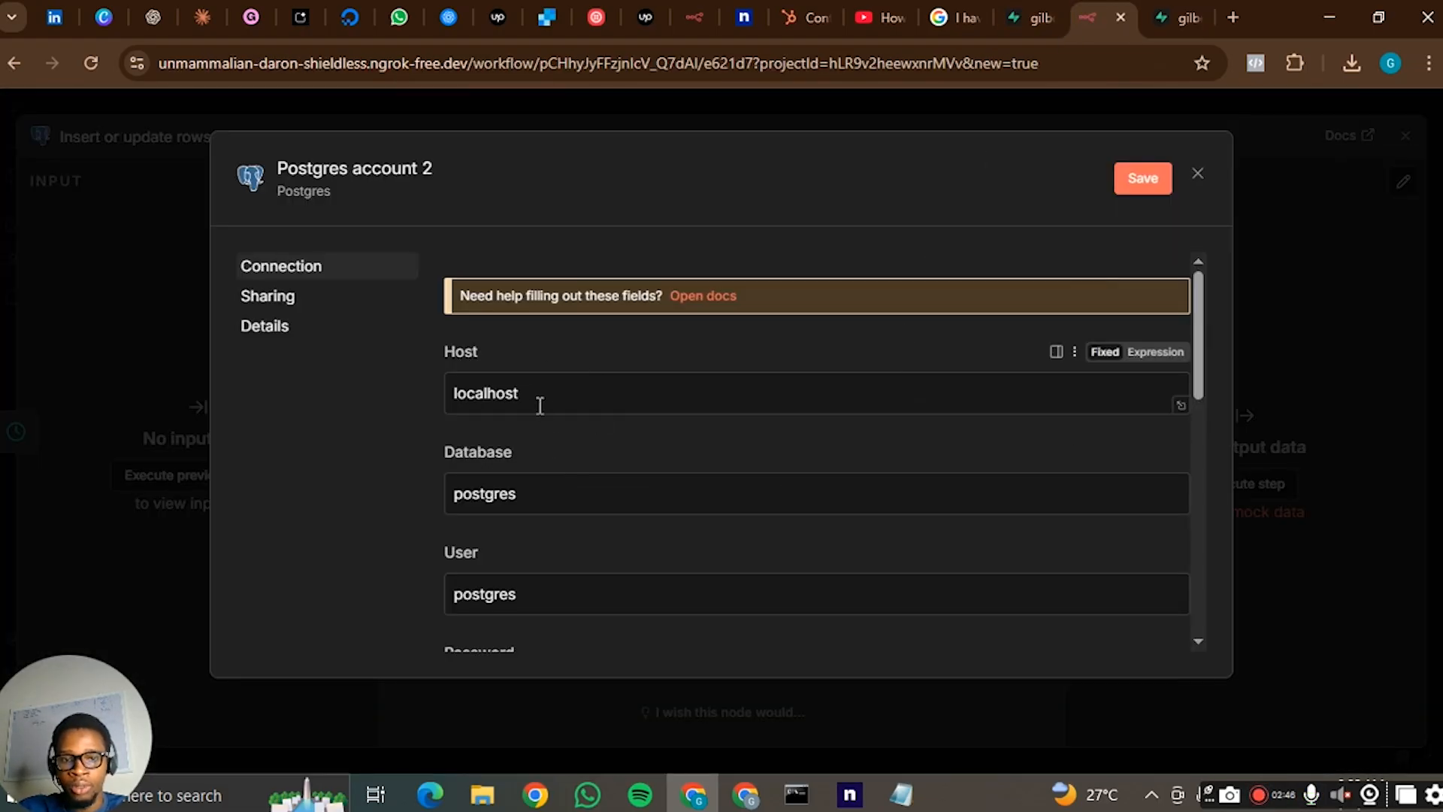
{"action": "scroll", "coordinate": [560, 451], "scroll_direction": "down", "scroll_amount": 2}
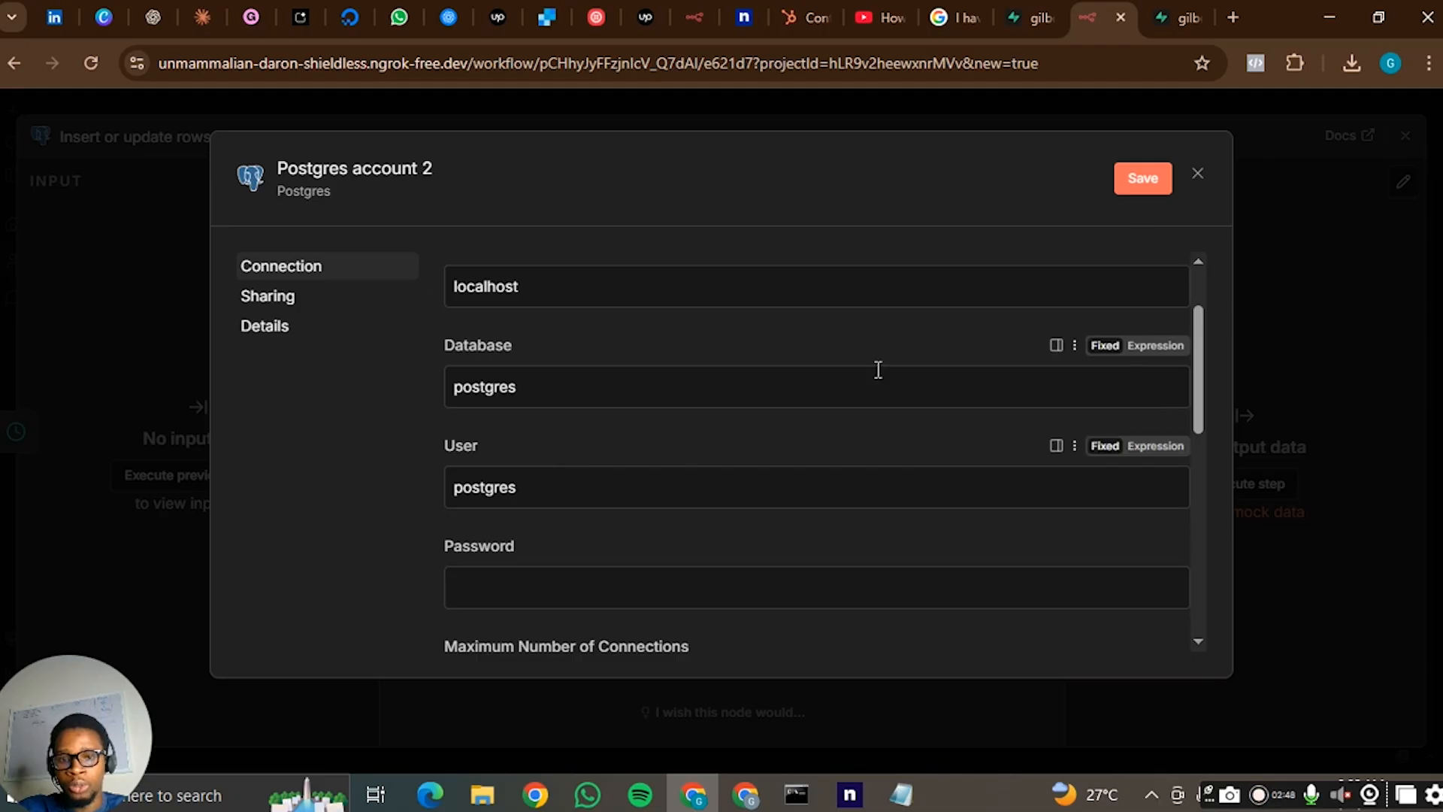
{"action": "left_click", "coordinate": [1155, 19]}
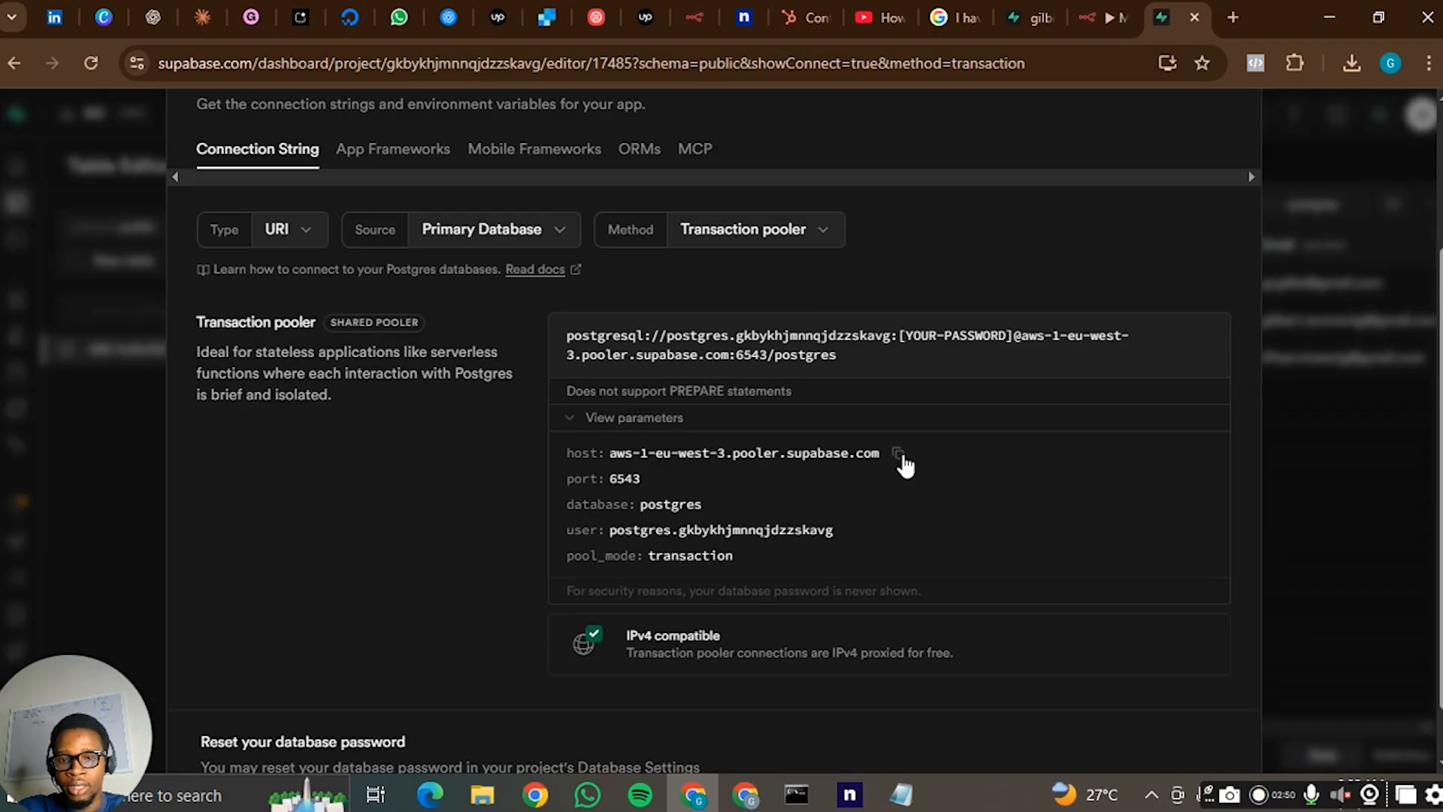
{"action": "left_click", "coordinate": [898, 453]}
{"action": "left_click", "coordinate": [1099, 11]}
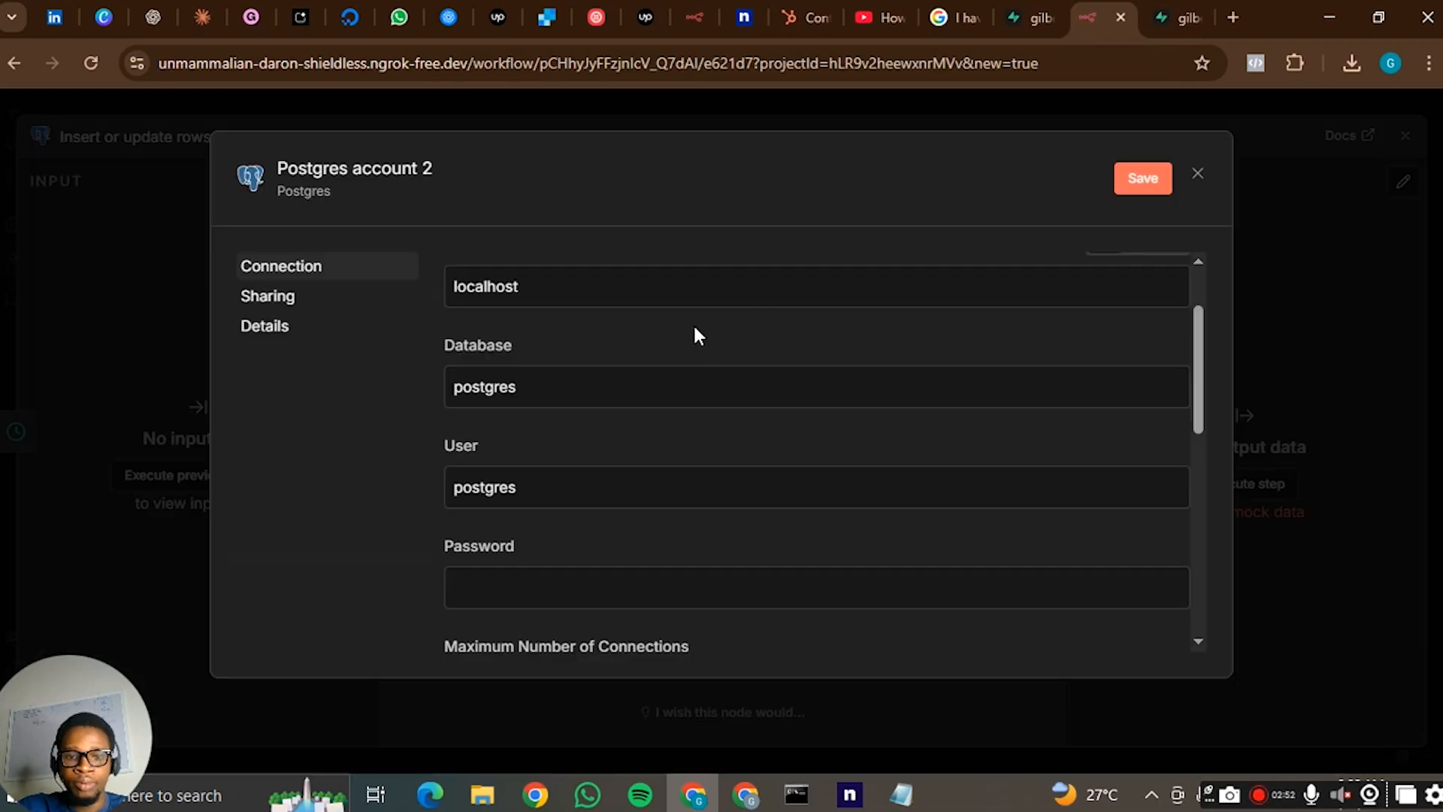
{"action": "scroll", "coordinate": [641, 302], "scroll_direction": "up", "scroll_amount": 2}
{"action": "left_click_drag", "start_coordinate": [526, 392], "coordinate": [439, 393]}
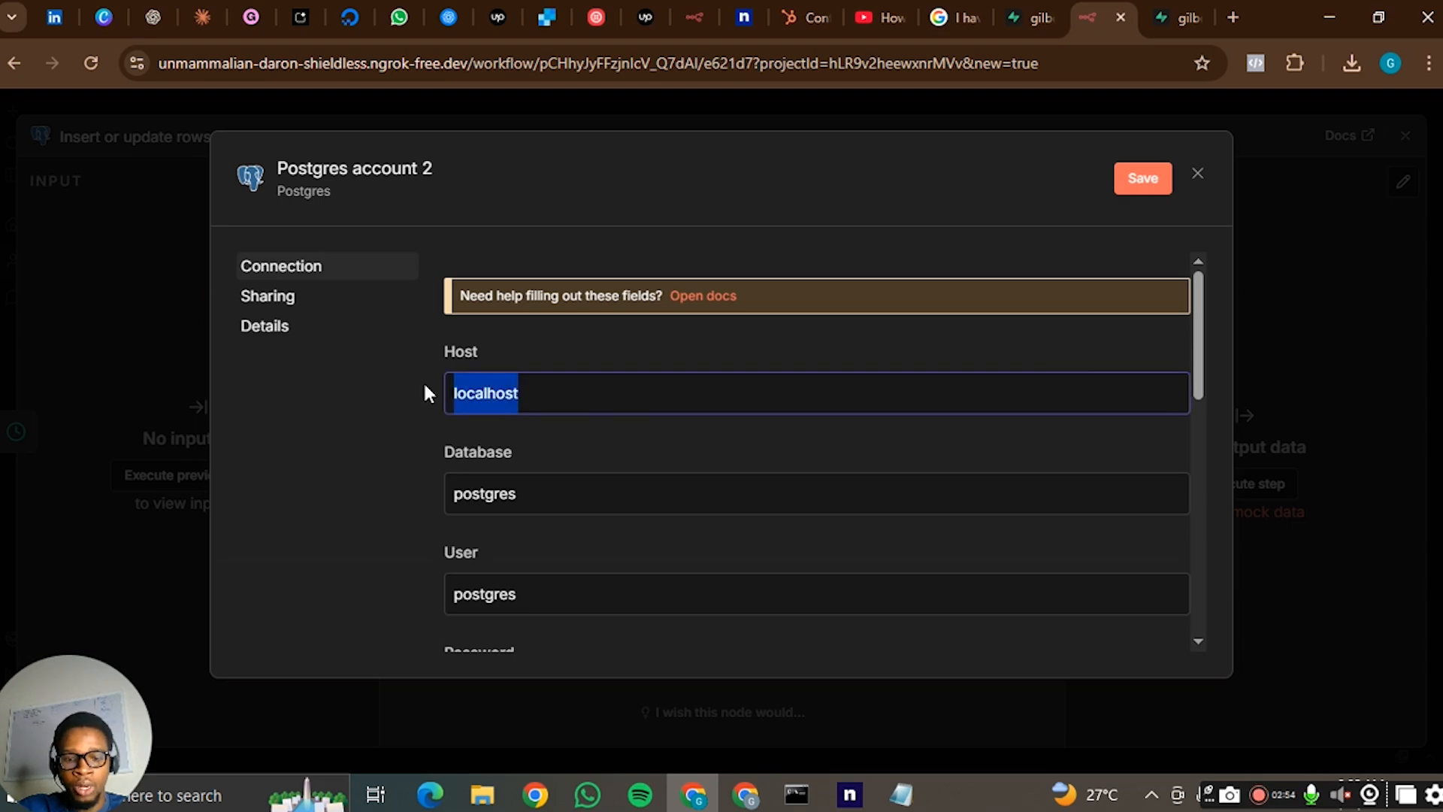
{"action": "key", "text": "ctrl+v"}
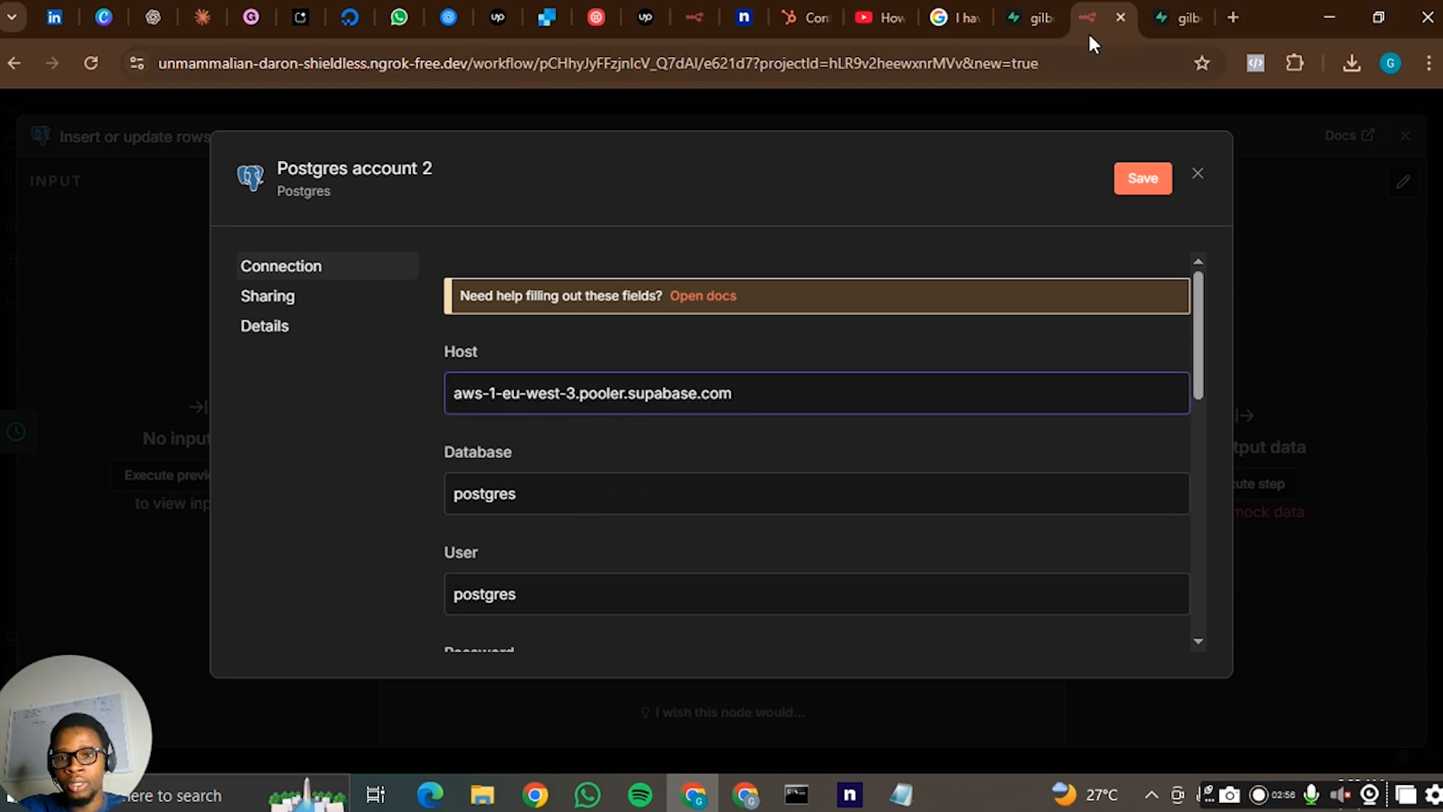
- Close the Supabase connection details and examine the remaining fields of the n8n Postgres credential, including database, user, password, SSL and port
{"action": "left_click", "coordinate": [1158, 20]}
{"action": "key", "text": "Escape"}
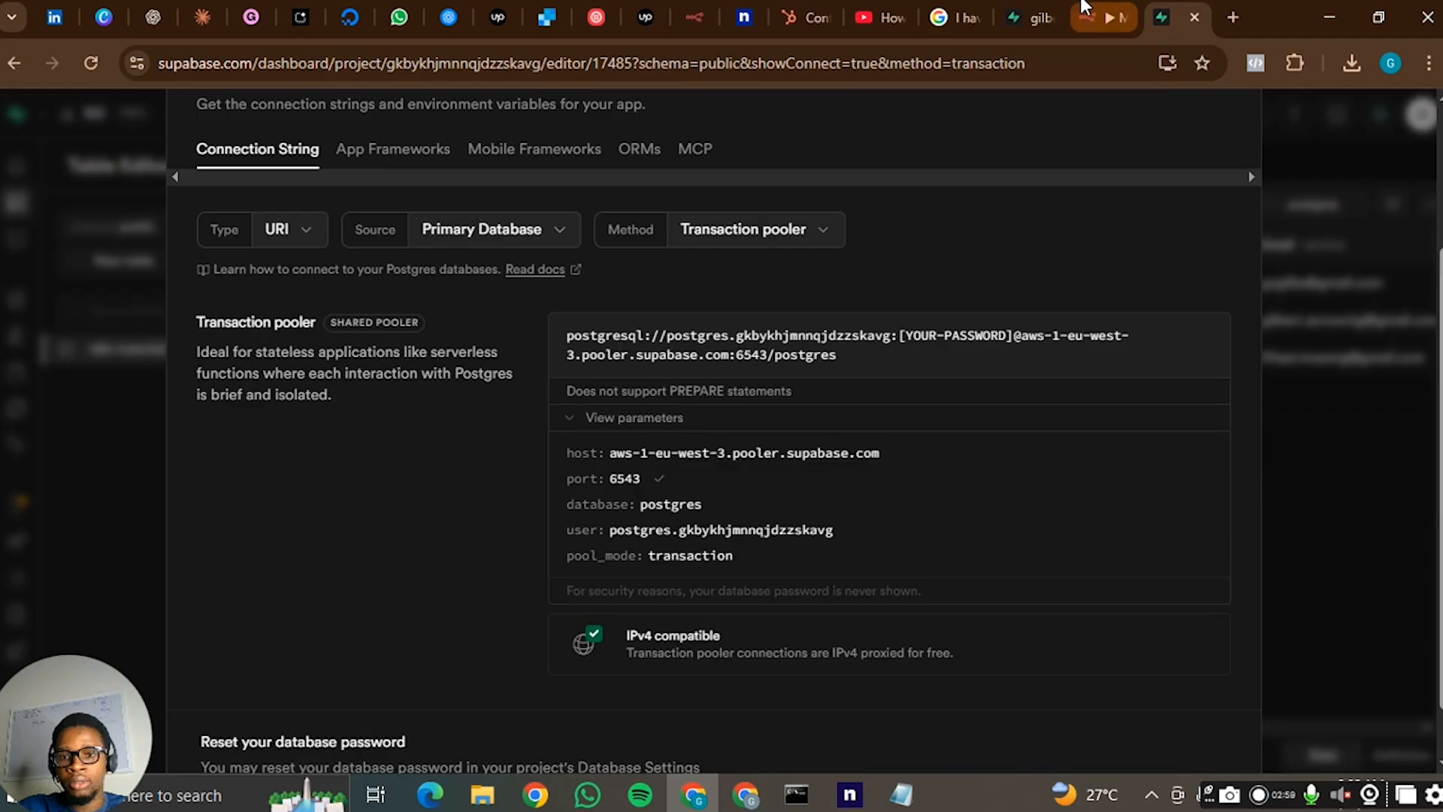
{"action": "left_click", "coordinate": [1085, 10]}
{"action": "scroll", "coordinate": [665, 419], "scroll_direction": "down", "scroll_amount": 4}
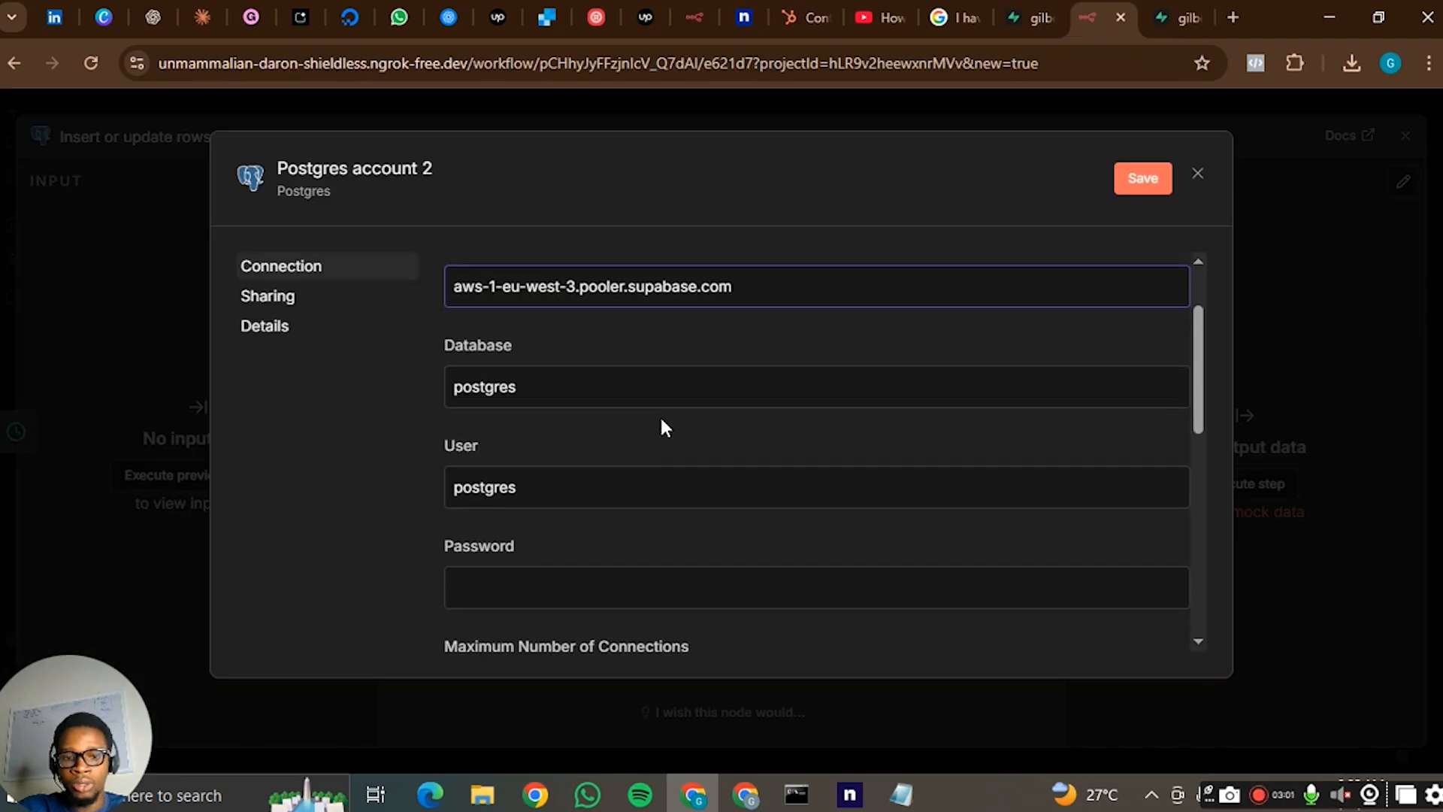
{"action": "scroll", "coordinate": [646, 427], "scroll_direction": "down", "scroll_amount": 2}
{"action": "scroll", "coordinate": [566, 383], "scroll_direction": "up", "scroll_amount": 1}
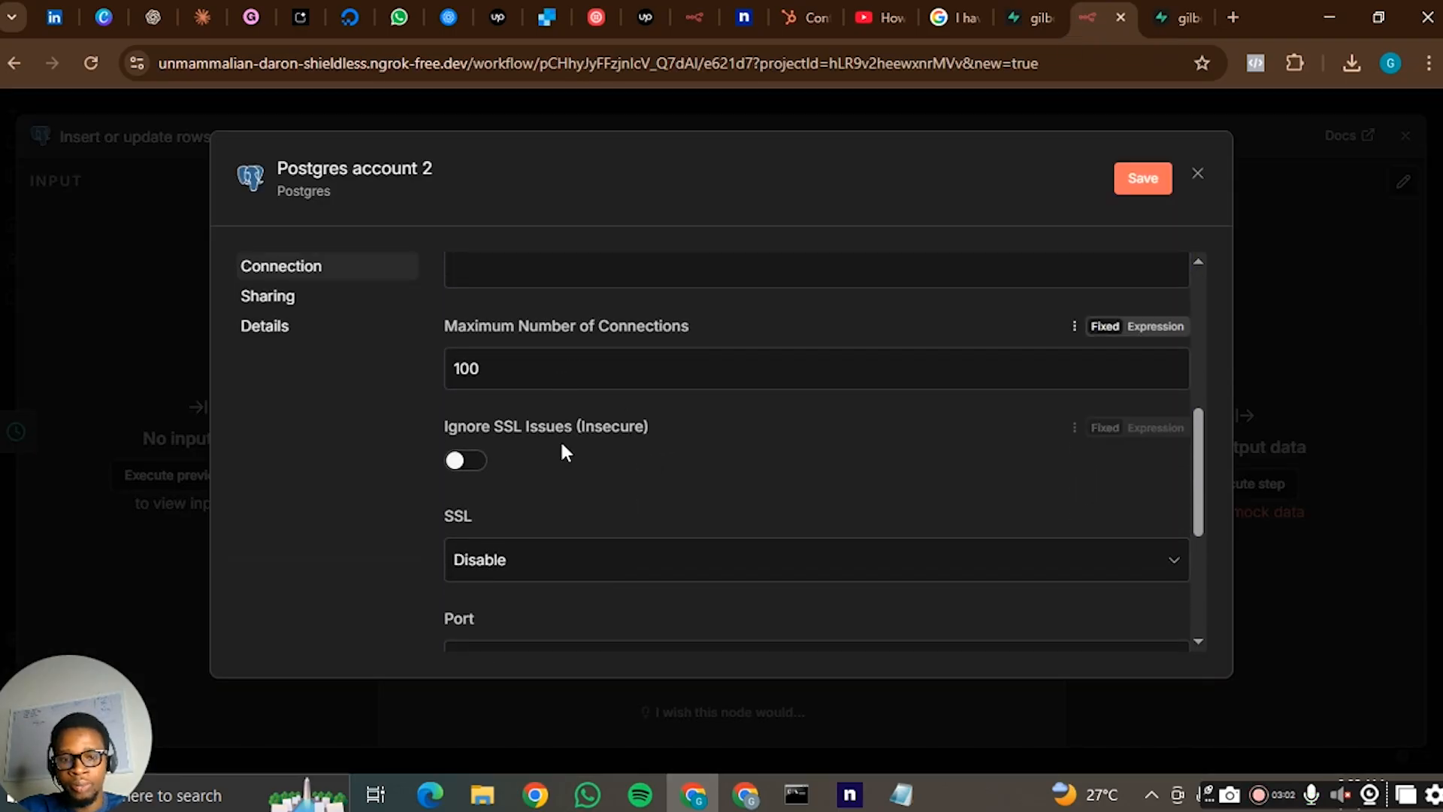
{"action": "scroll", "coordinate": [594, 428], "scroll_direction": "down", "scroll_amount": 3}
{"action": "scroll", "coordinate": [622, 398], "scroll_direction": "up", "scroll_amount": 6}
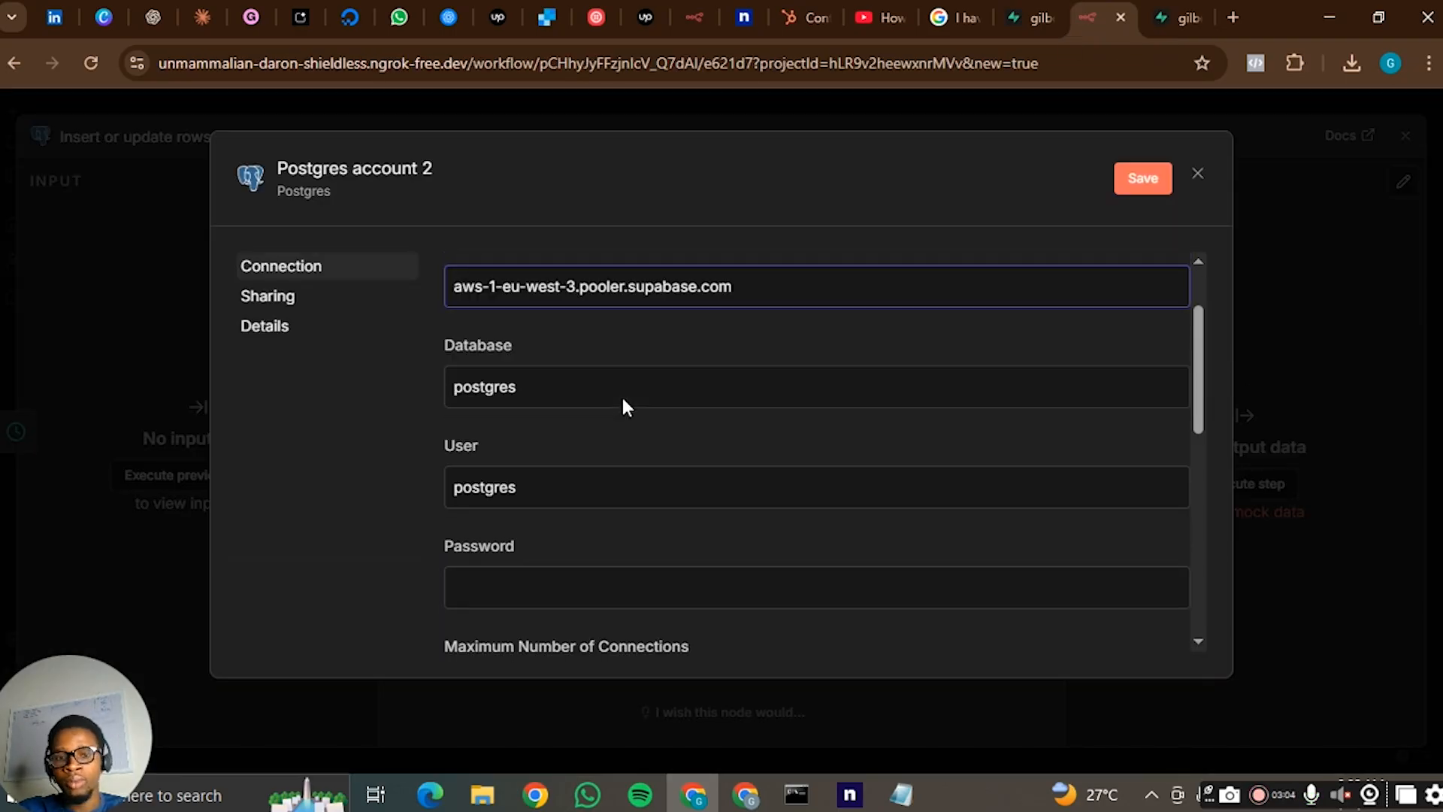
- Close the Postgres account 2 credential form and discard its unsaved changes
{"action": "left_click", "coordinate": [560, 578]}
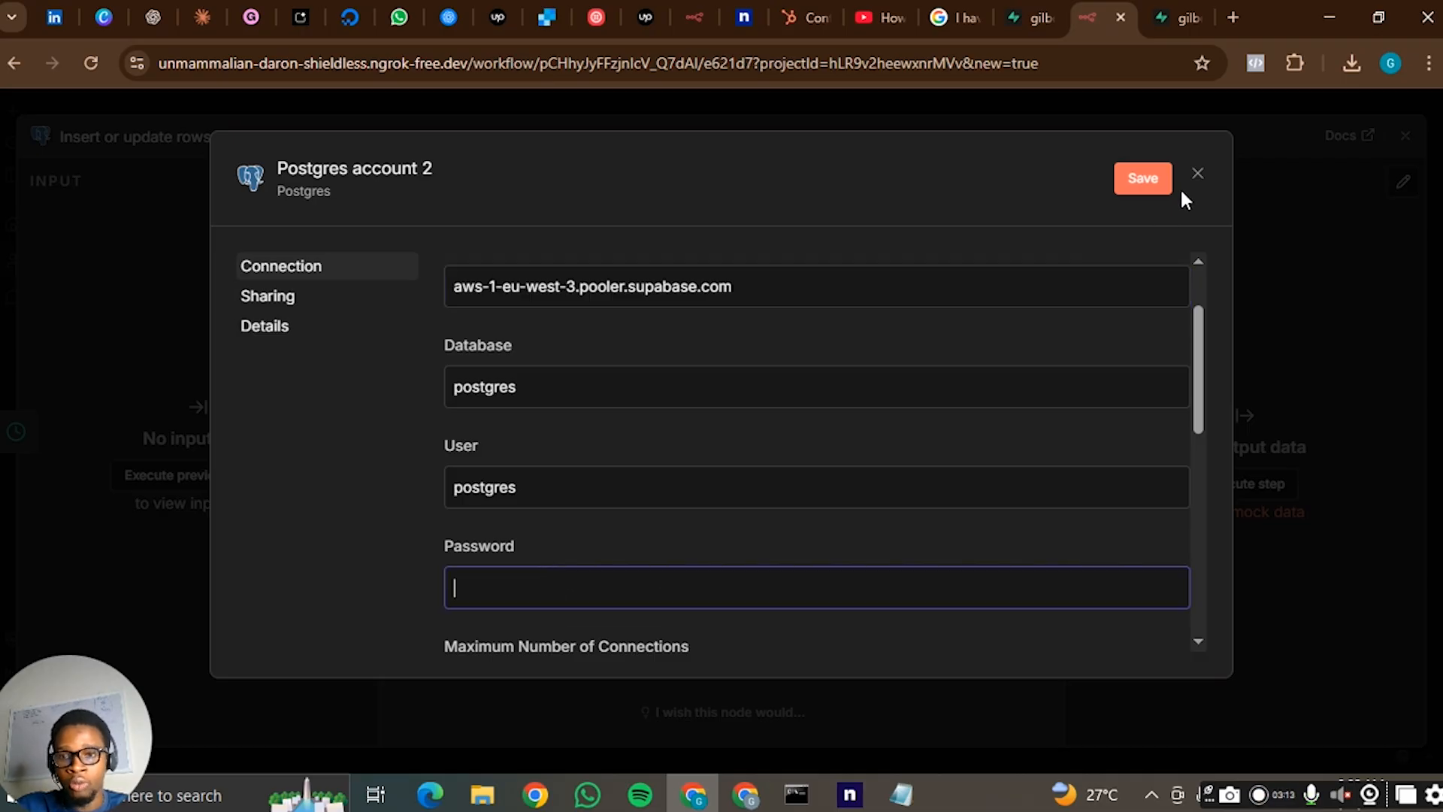
{"action": "left_click", "coordinate": [1197, 177]}
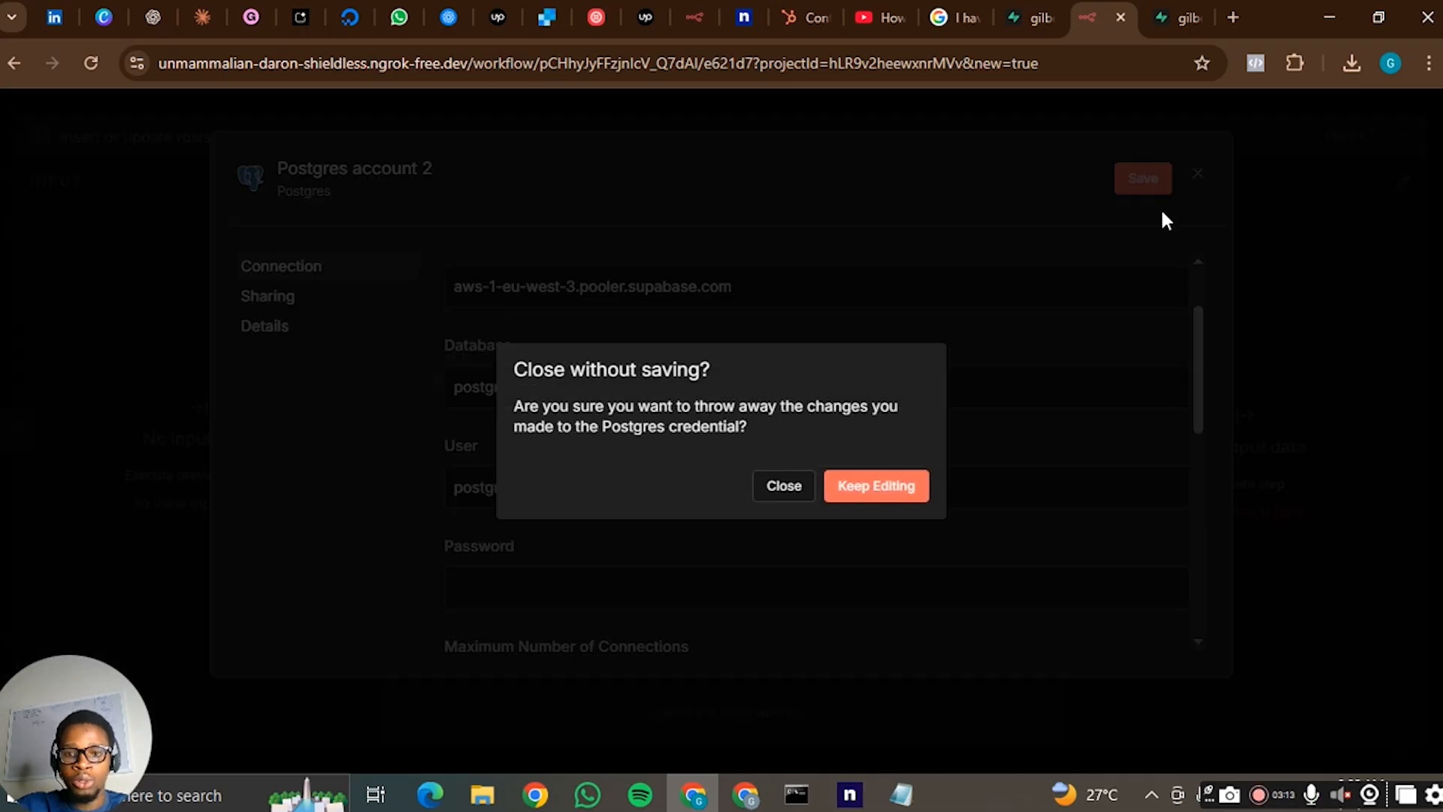
{"action": "left_click", "coordinate": [846, 493]}
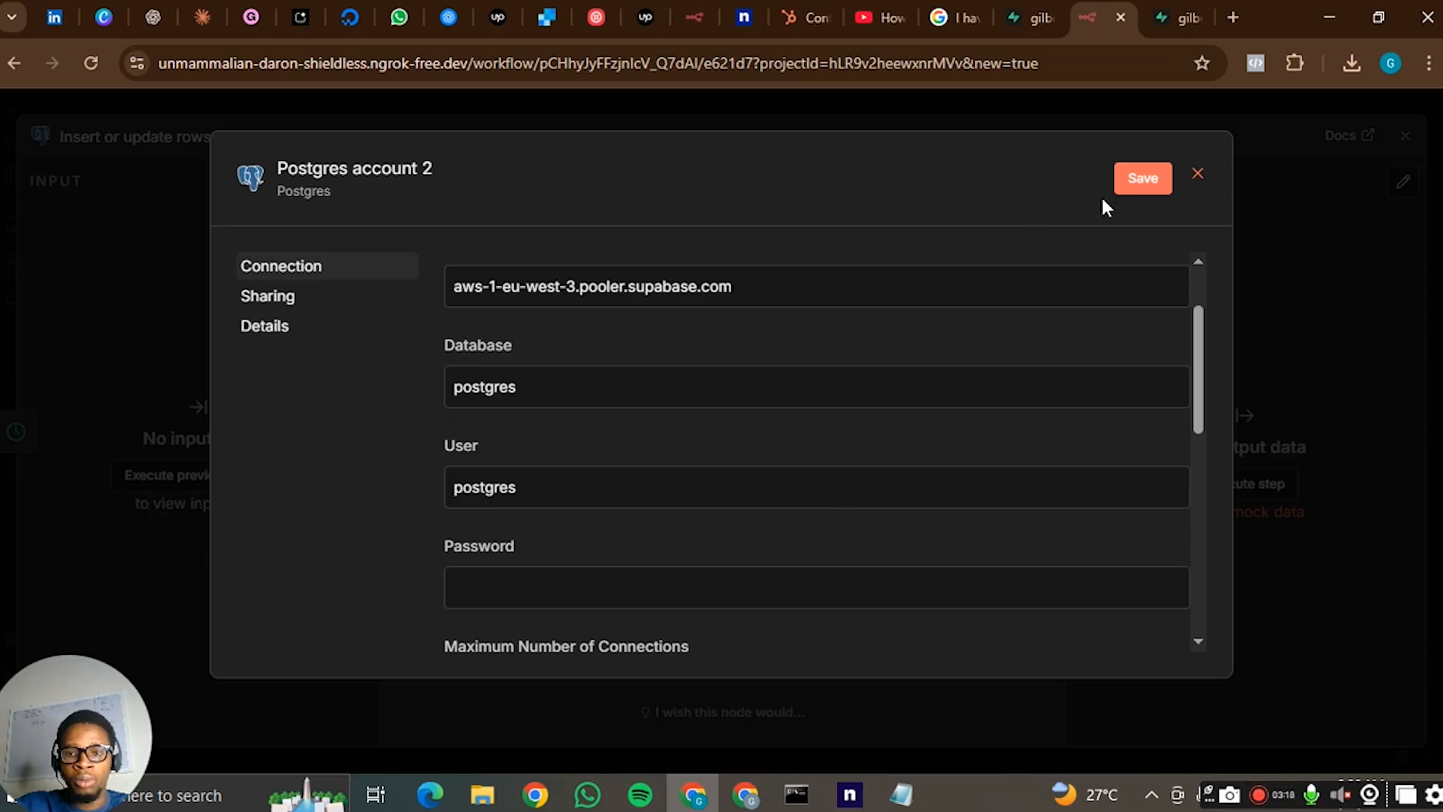
{"action": "left_click", "coordinate": [1197, 177]}
{"action": "left_click", "coordinate": [785, 486]}
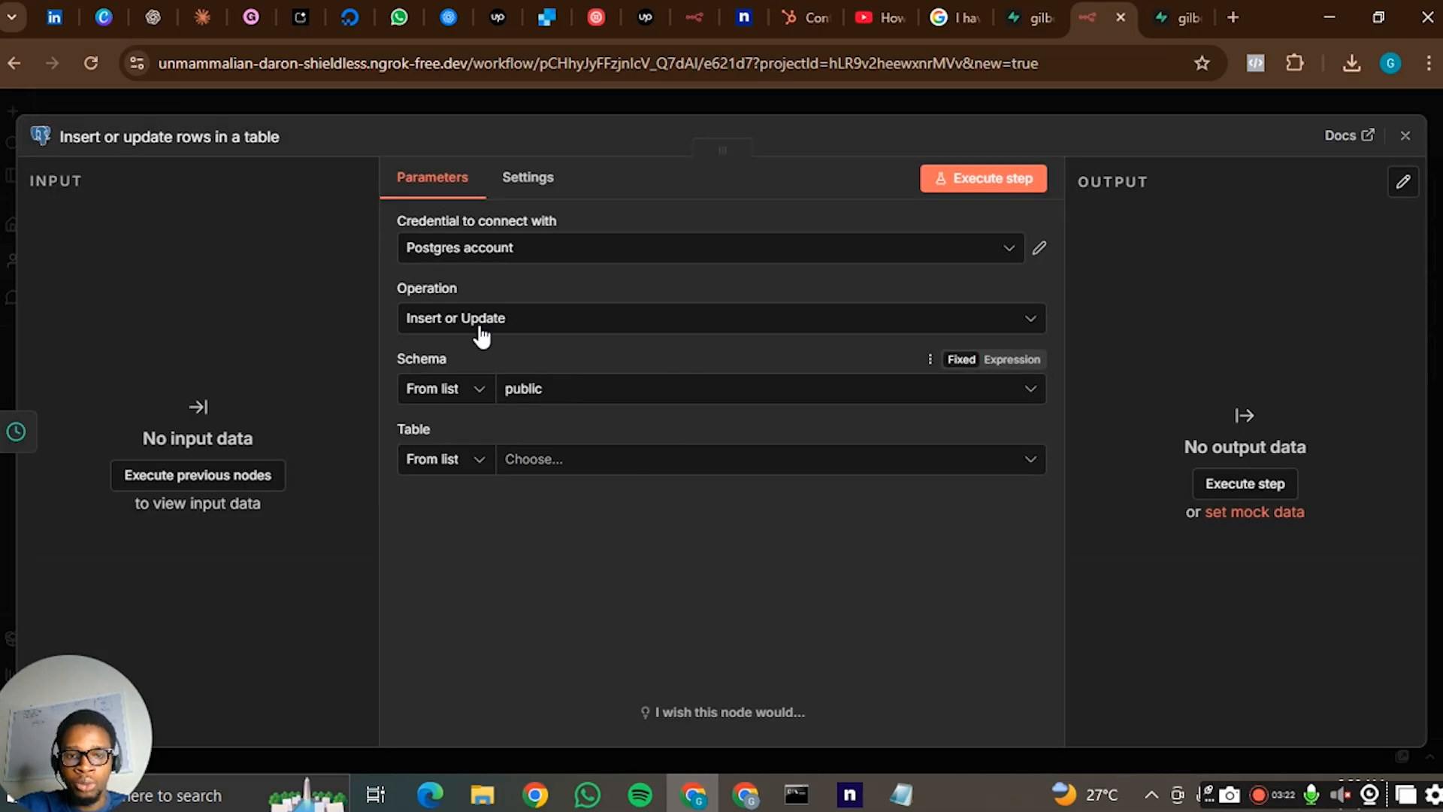
- Set the Postgres node's schema to public and its table to n8n tutorial
{"action": "left_click", "coordinate": [598, 392]}
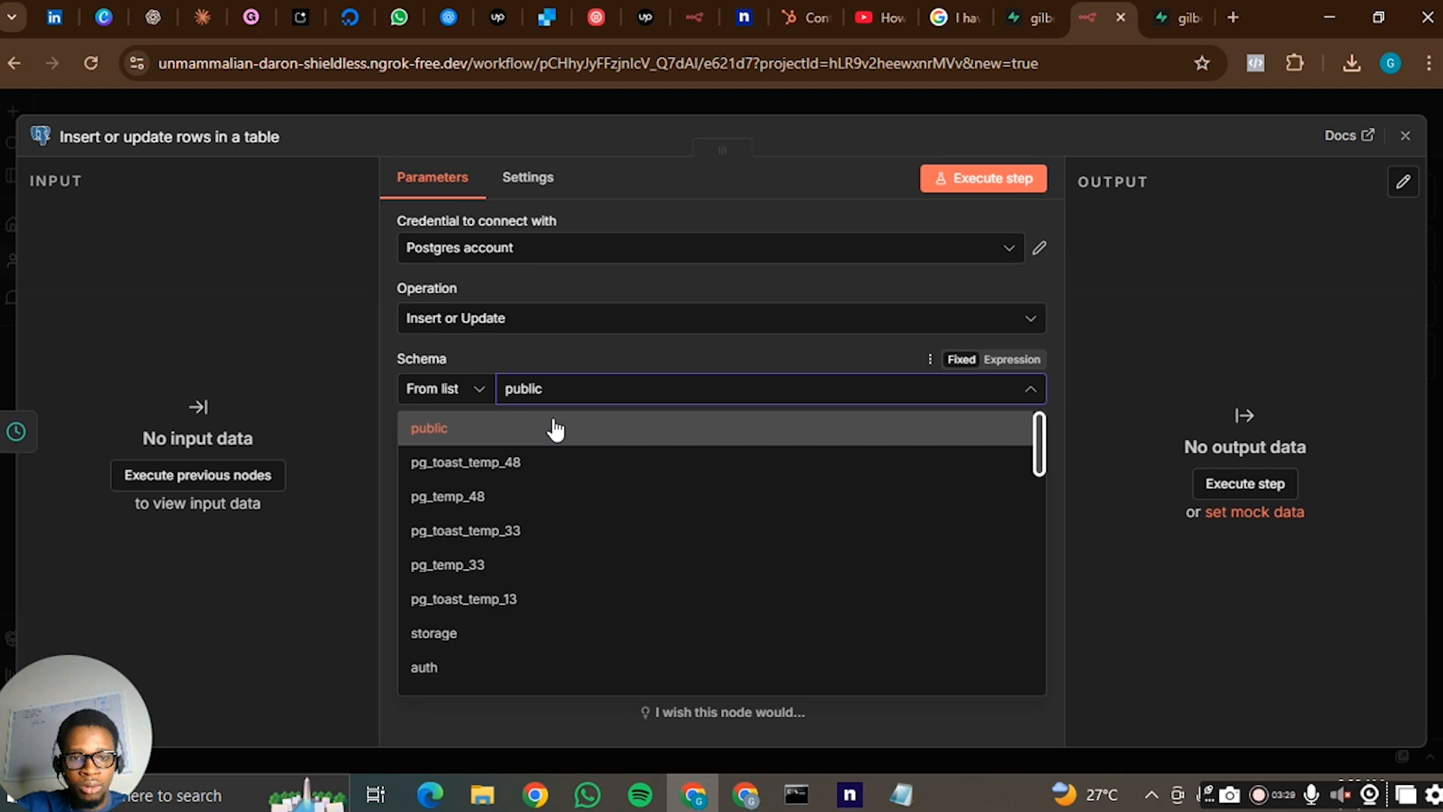
{"action": "left_click", "coordinate": [555, 429]}
{"action": "left_click", "coordinate": [637, 470]}
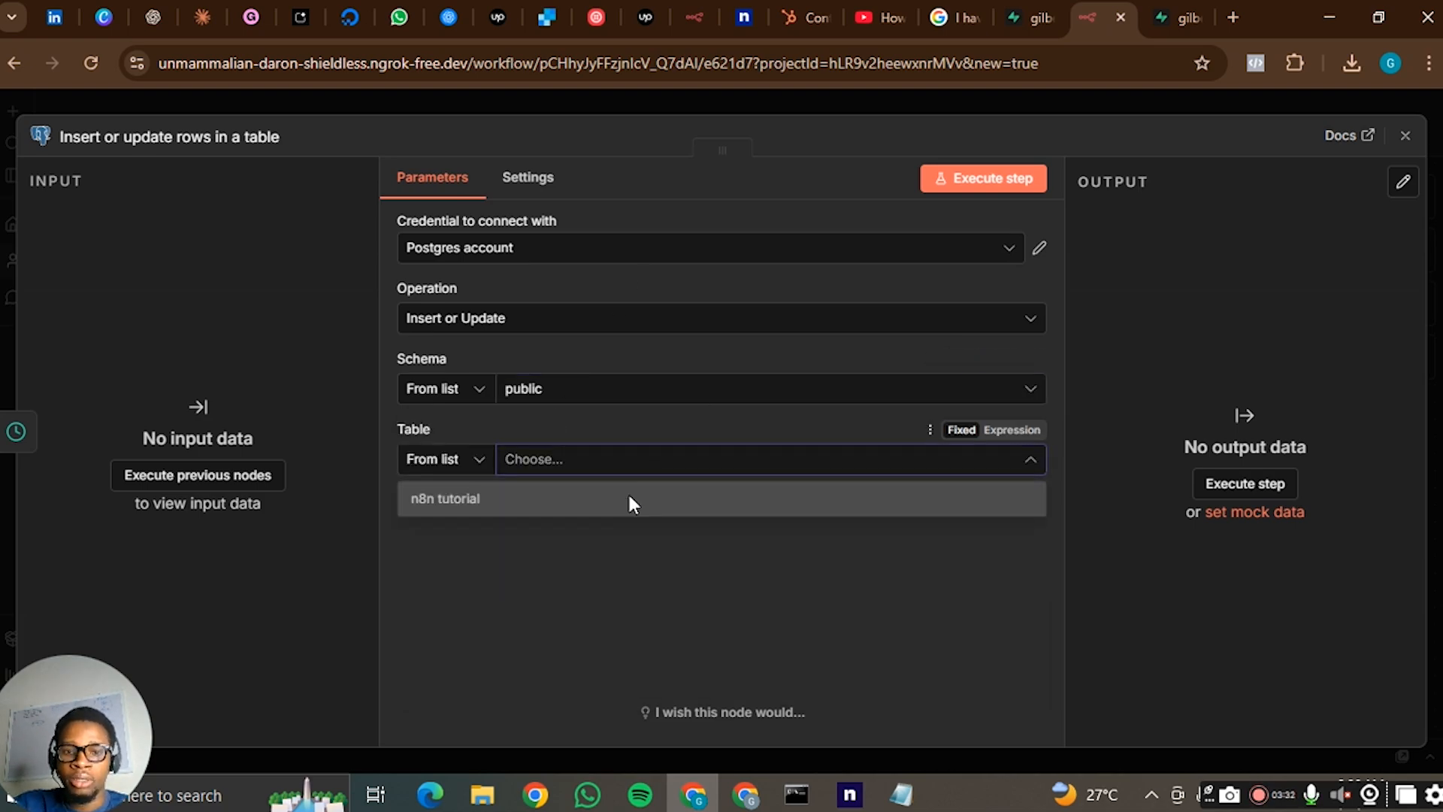
{"action": "left_click", "coordinate": [630, 499]}
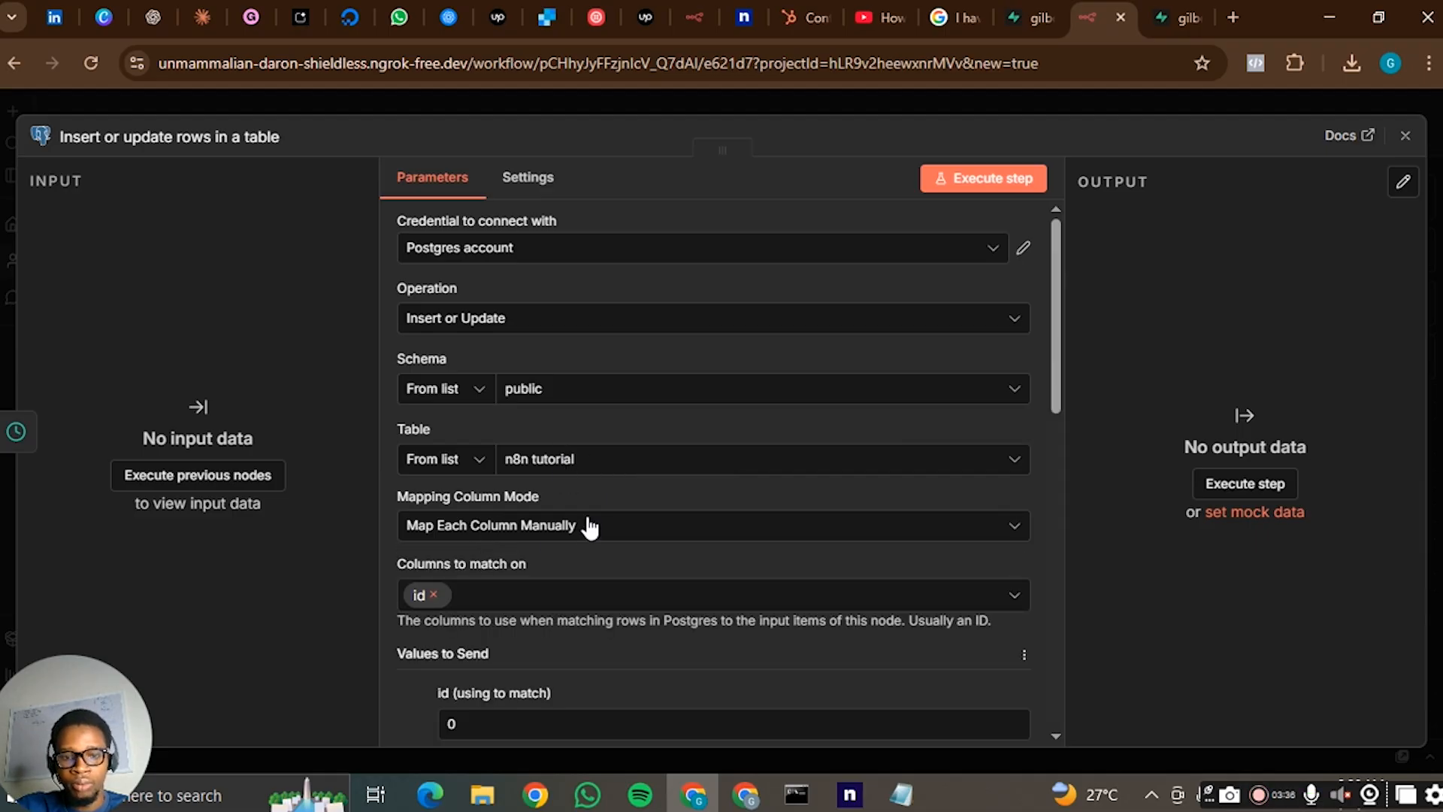
- Review the table's column fields, change the Postgres node's operation to Select, and turn off Return All
{"action": "scroll", "coordinate": [601, 496], "scroll_direction": "down", "scroll_amount": 3}
{"action": "scroll", "coordinate": [616, 463], "scroll_direction": "down", "scroll_amount": 6}
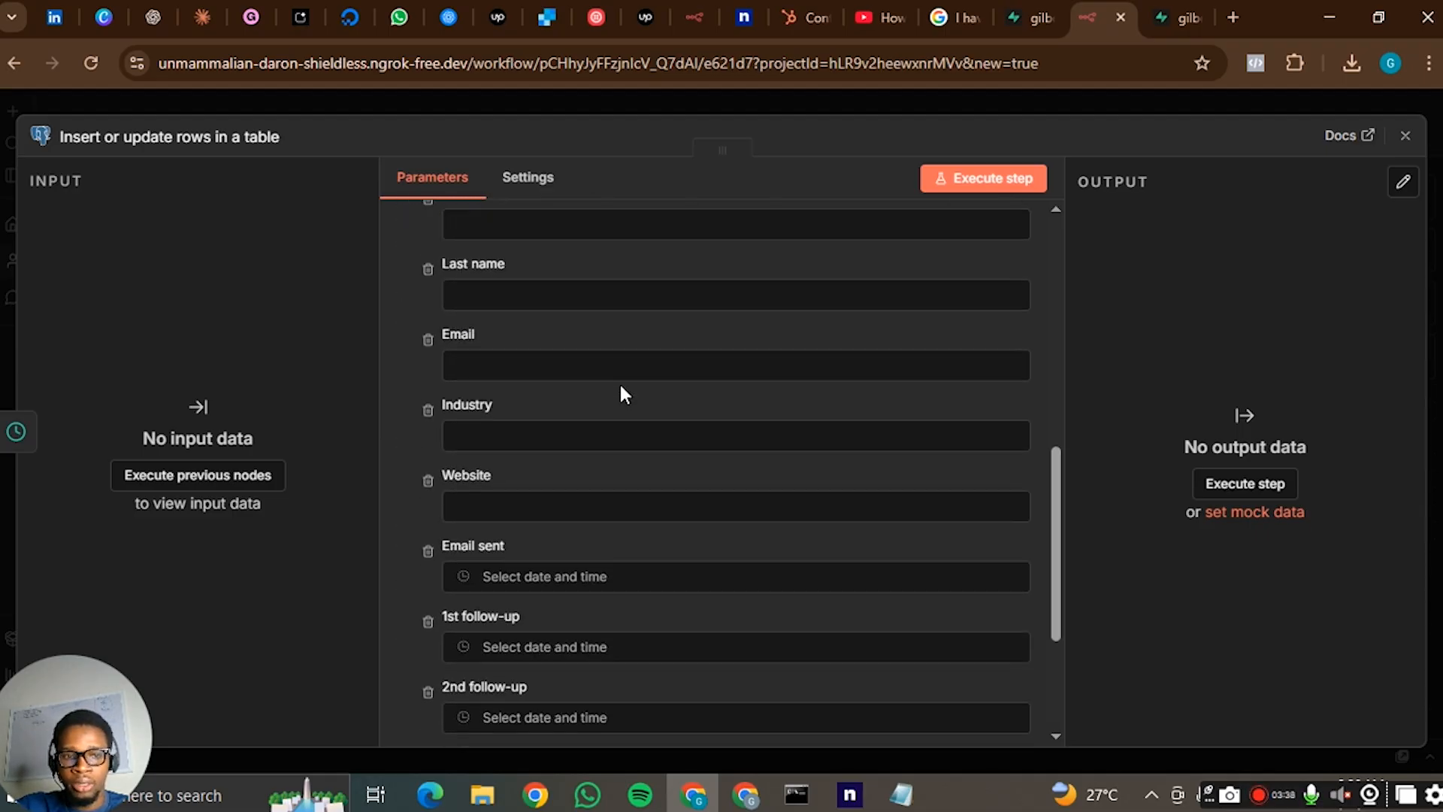
{"action": "scroll", "coordinate": [619, 382], "scroll_direction": "up", "scroll_amount": 6}
{"action": "scroll", "coordinate": [619, 382], "scroll_direction": "up", "scroll_amount": 3}
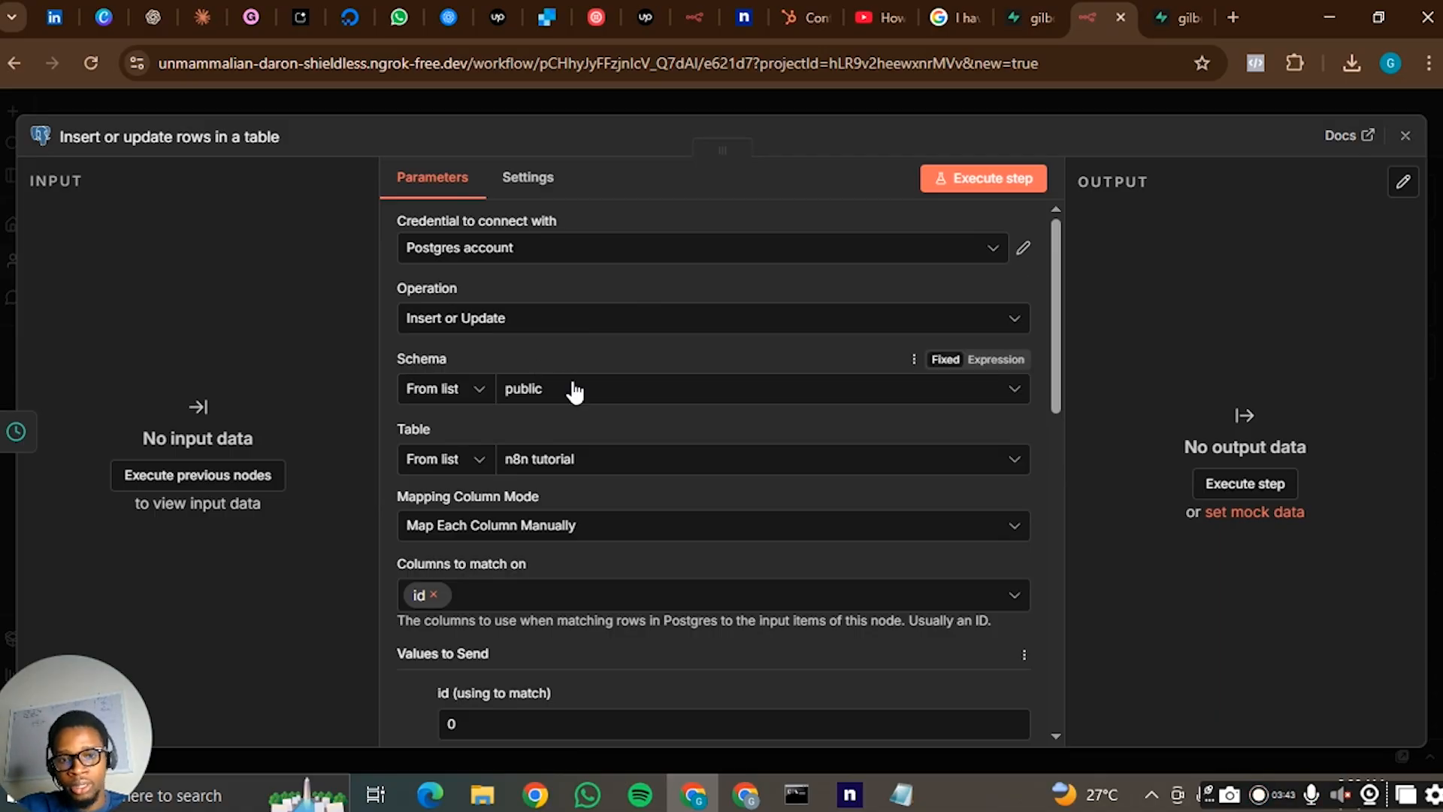
{"action": "left_click", "coordinate": [591, 323]}
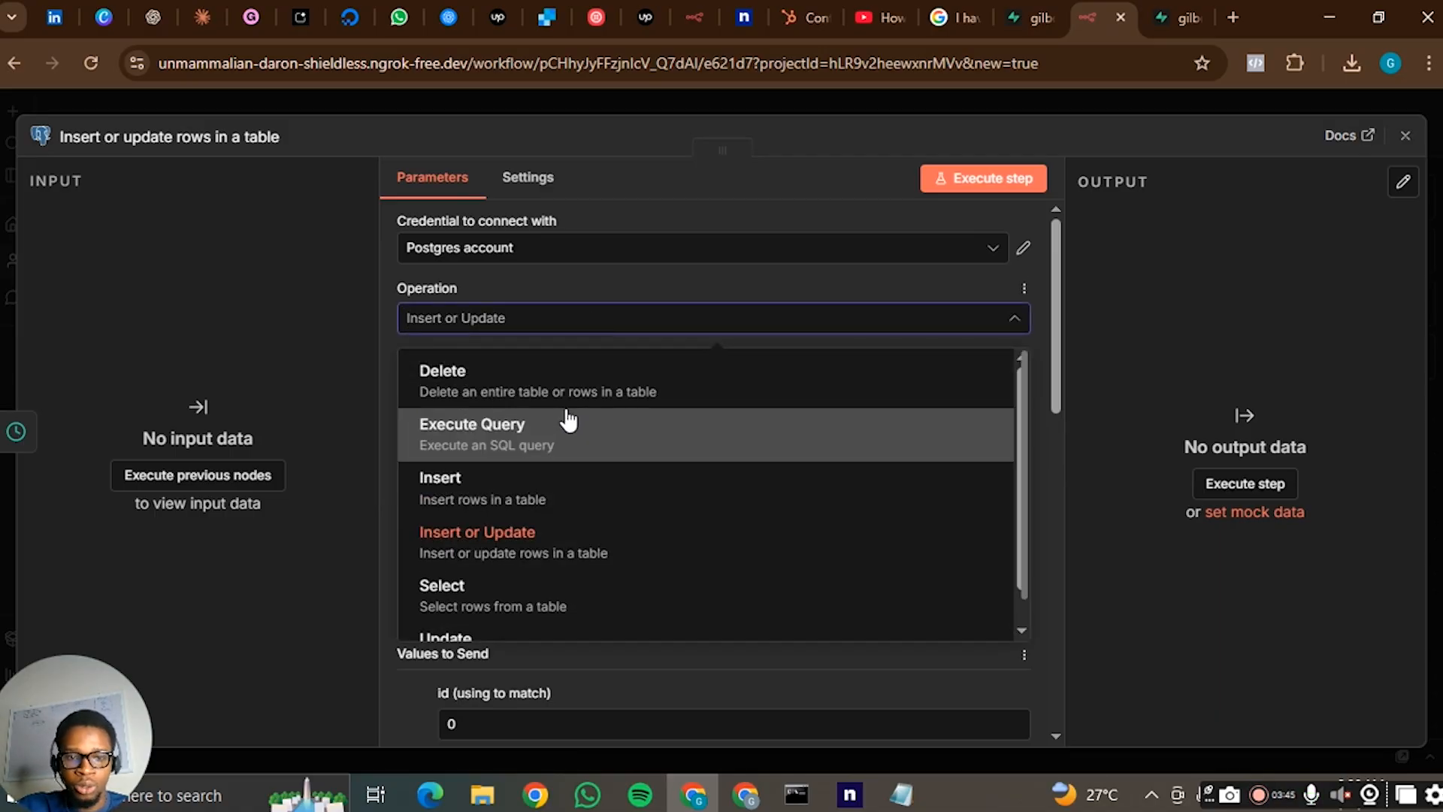
{"action": "scroll", "coordinate": [660, 432], "scroll_direction": "down", "scroll_amount": 1}
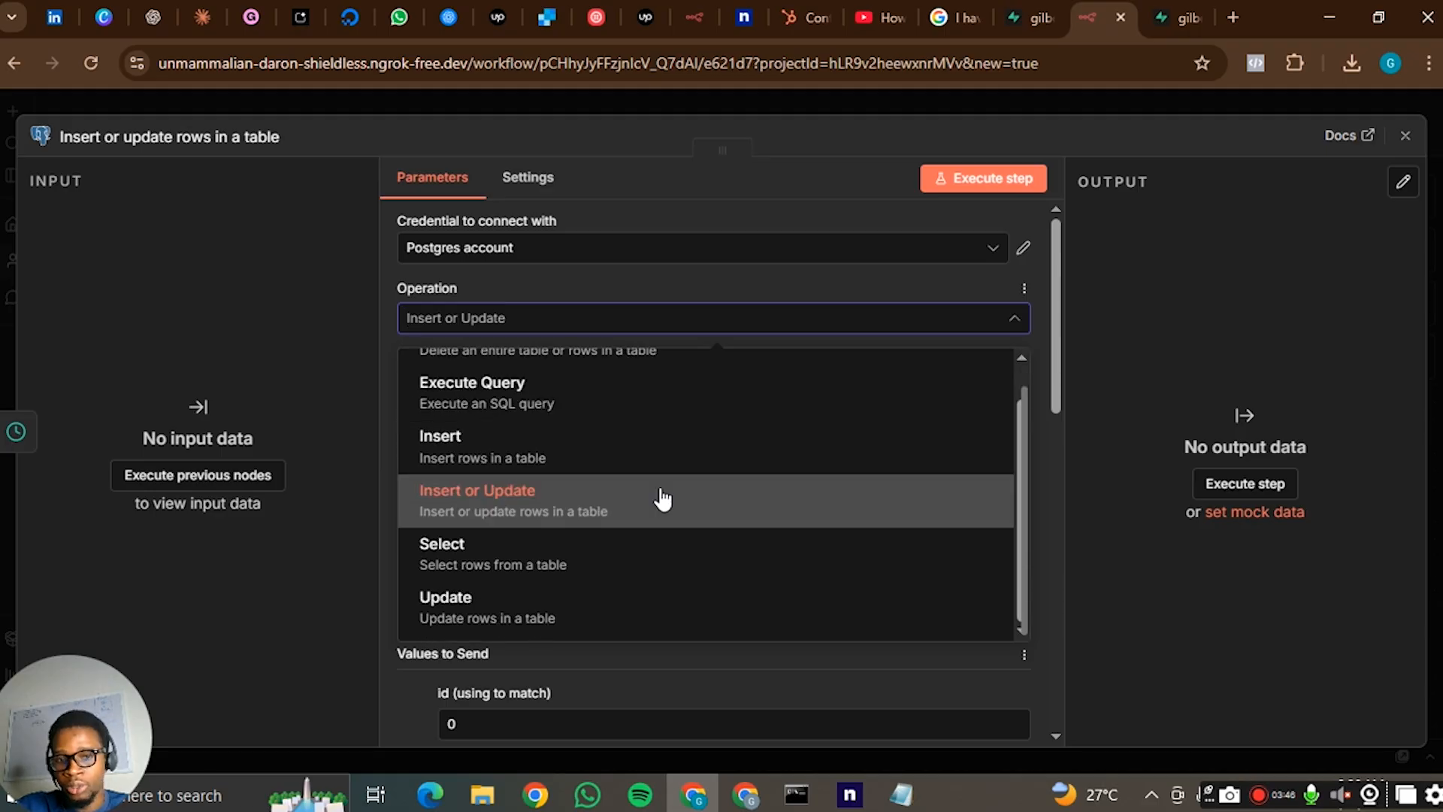
{"action": "scroll", "coordinate": [571, 368], "scroll_direction": "up", "scroll_amount": 1}
{"action": "scroll", "coordinate": [612, 406], "scroll_direction": "down", "scroll_amount": 1}
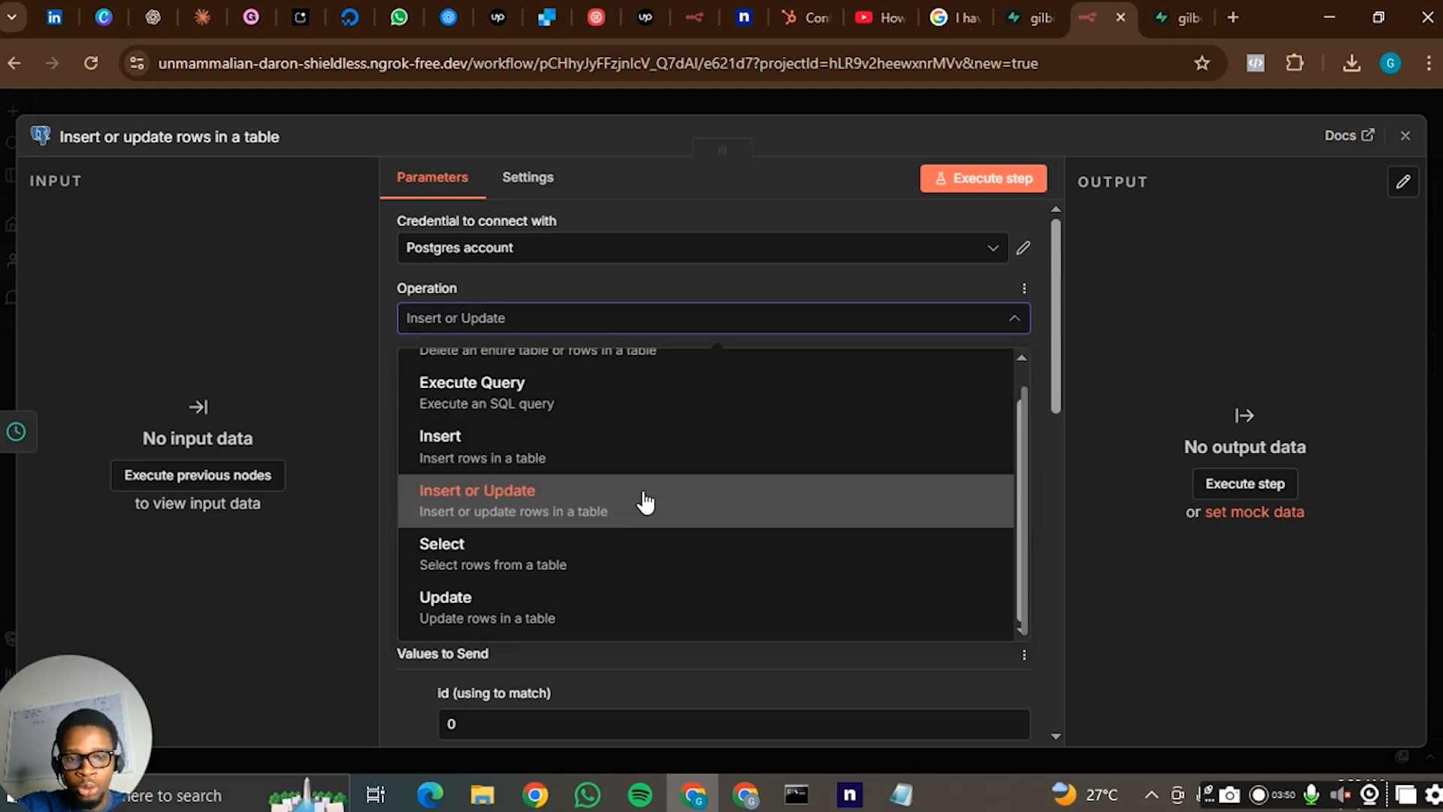
{"action": "left_click", "coordinate": [644, 554]}
{"action": "scroll", "coordinate": [657, 496], "scroll_direction": "down", "scroll_amount": 3}
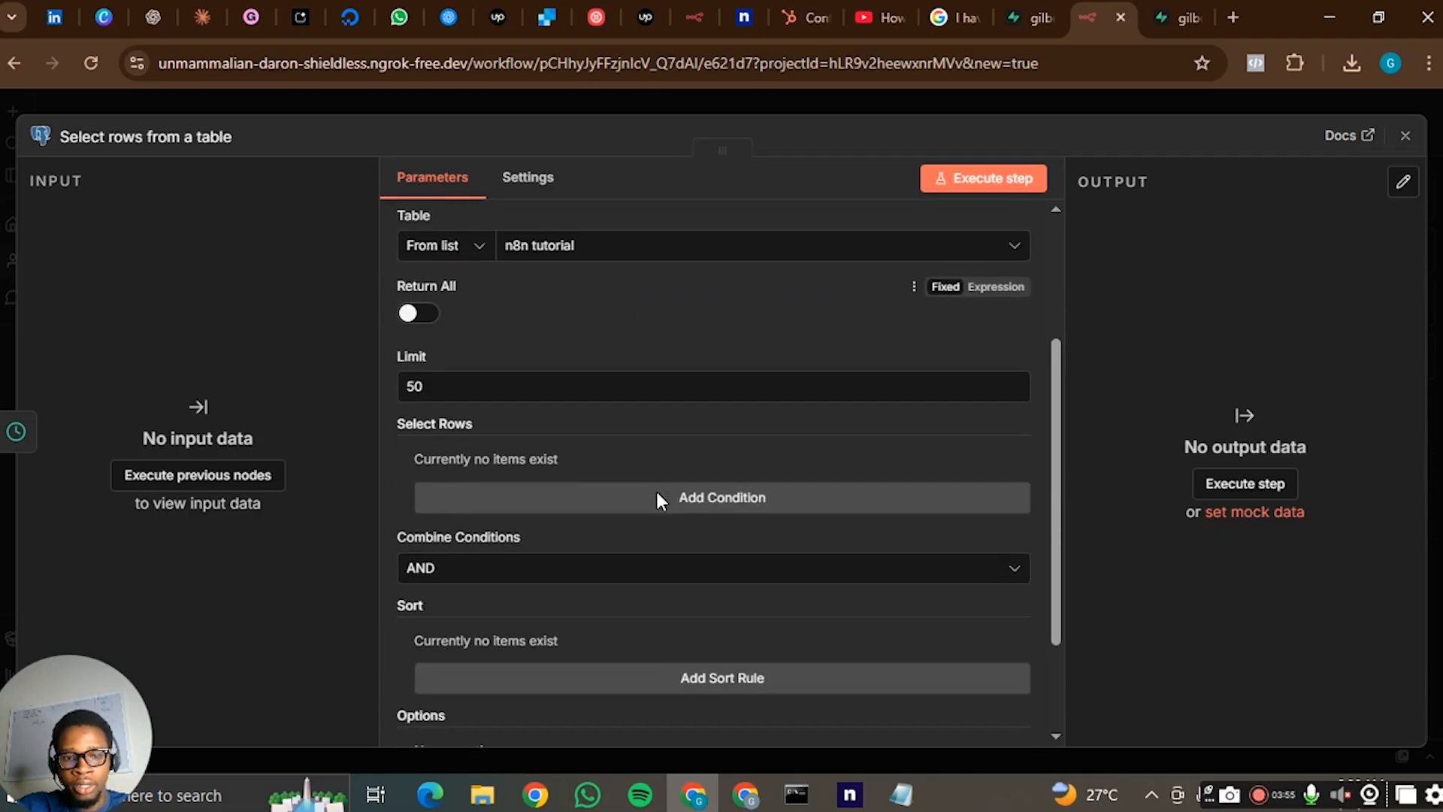
{"action": "left_click", "coordinate": [412, 323]}
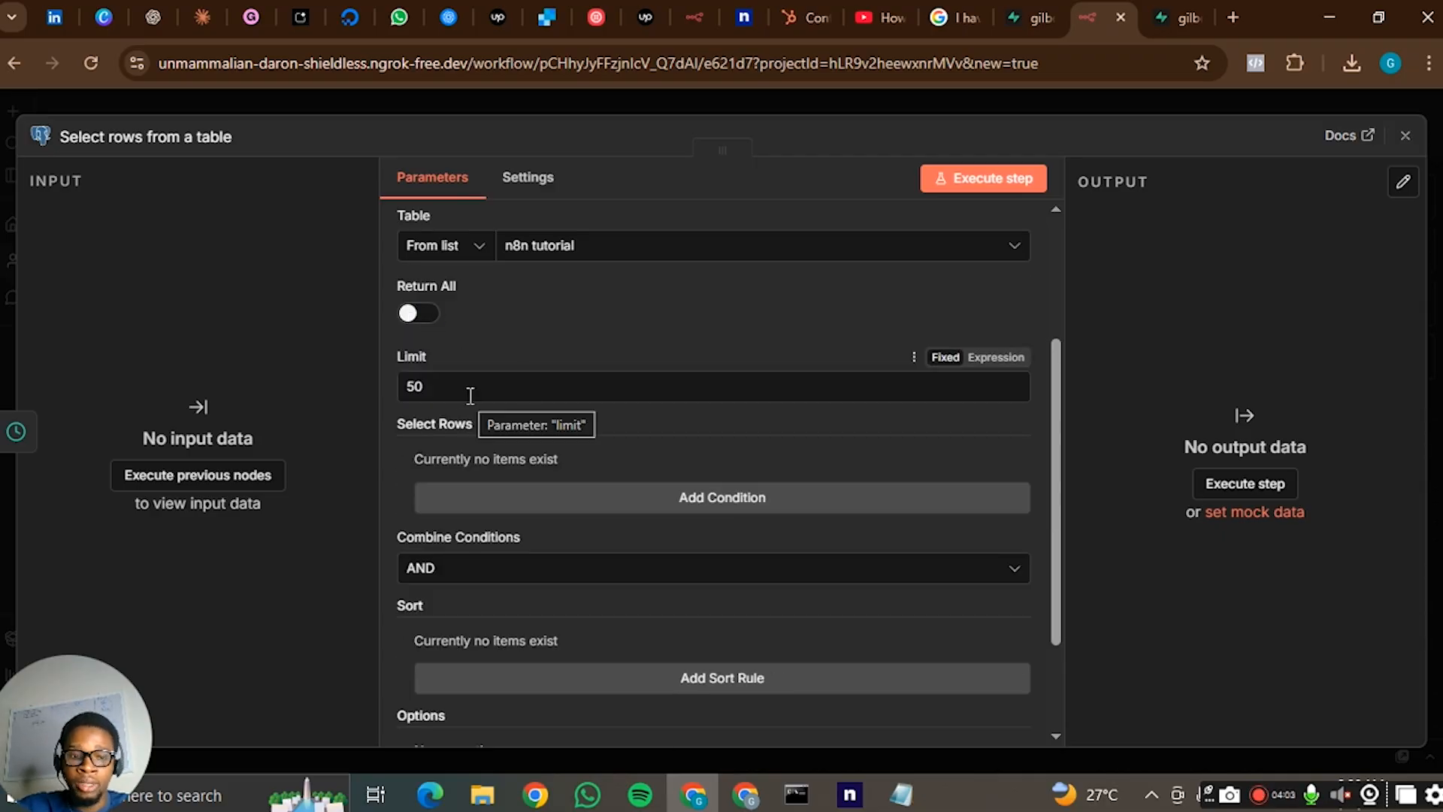
- Execute the Select step, widen the output area to inspect the returned rows, and return to the workflow canvas
{"action": "left_click", "coordinate": [1012, 180]}
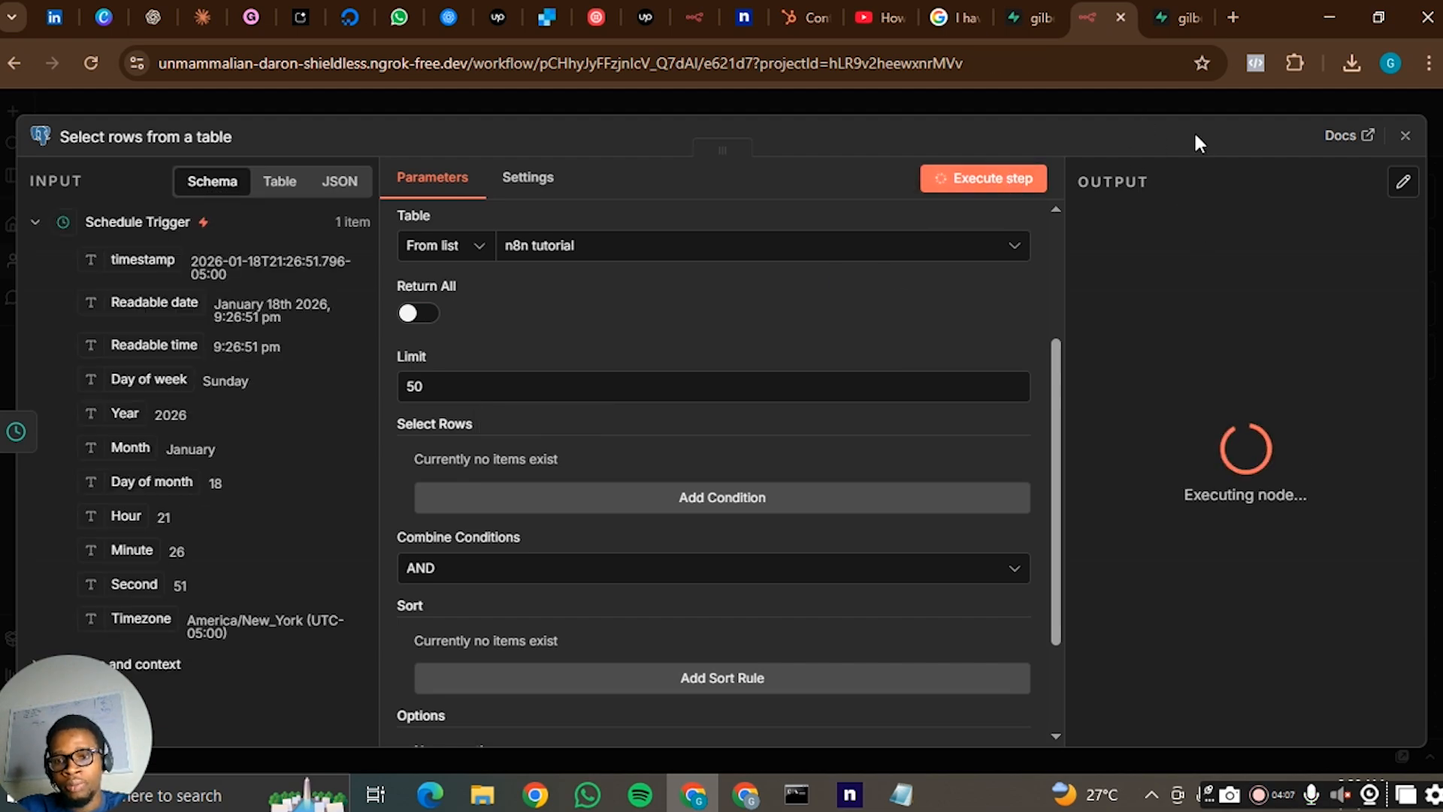
{"action": "left_click_drag", "start_coordinate": [1063, 477], "coordinate": [868, 467]}
{"action": "scroll", "coordinate": [1002, 331], "scroll_direction": "down", "scroll_amount": 5}
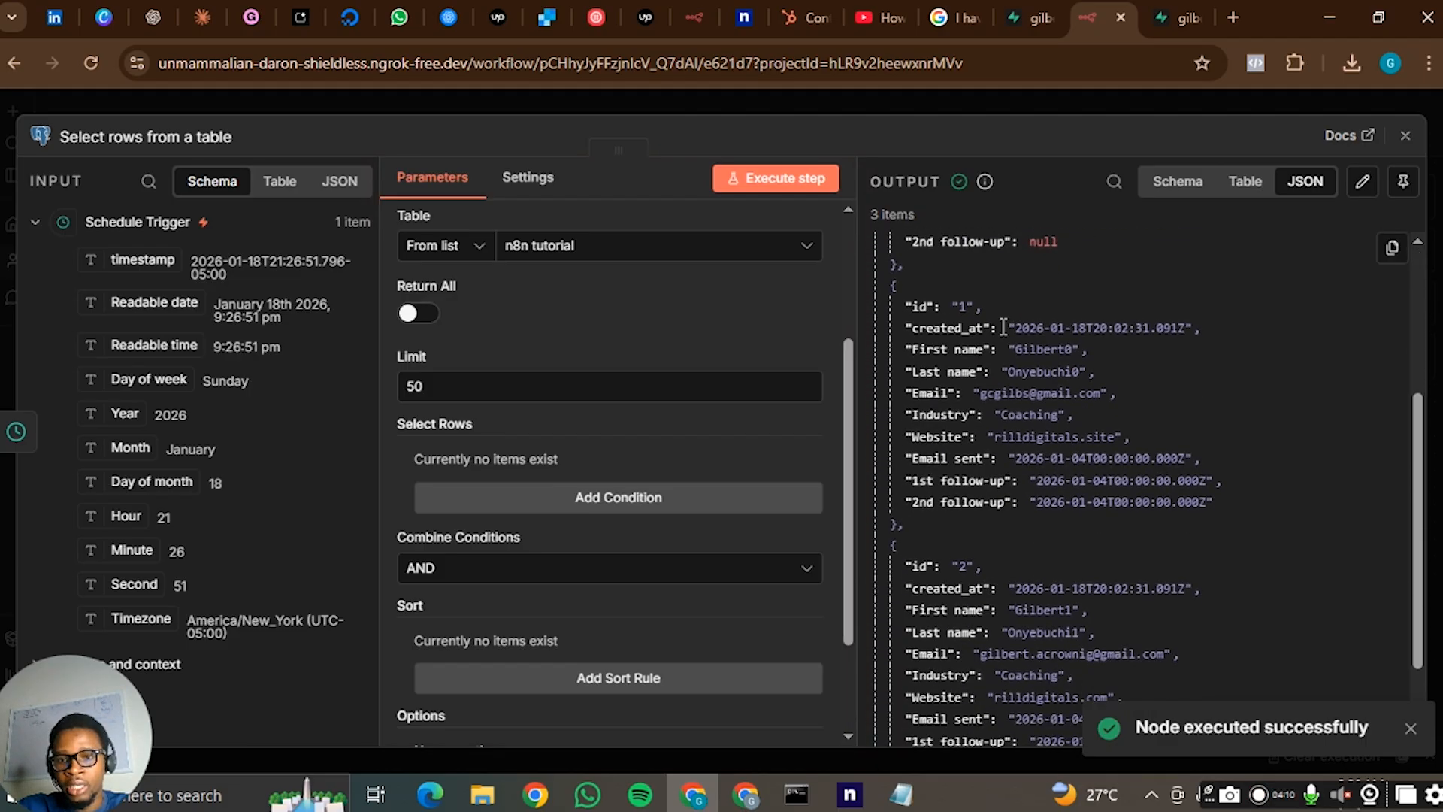
{"action": "left_click", "coordinate": [1151, 104]}
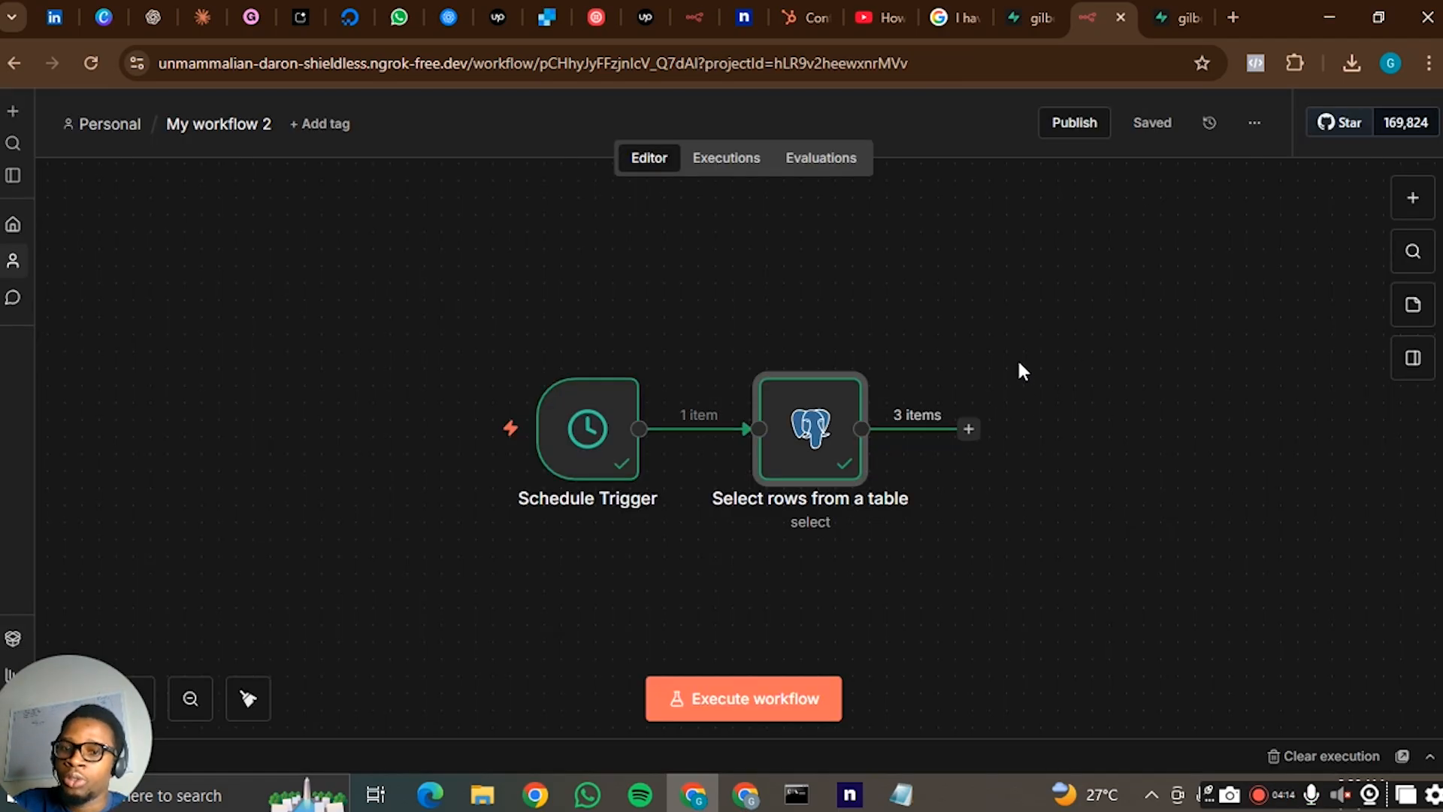
{"action": "left_click_drag", "start_coordinate": [1006, 350], "coordinate": [922, 377]}
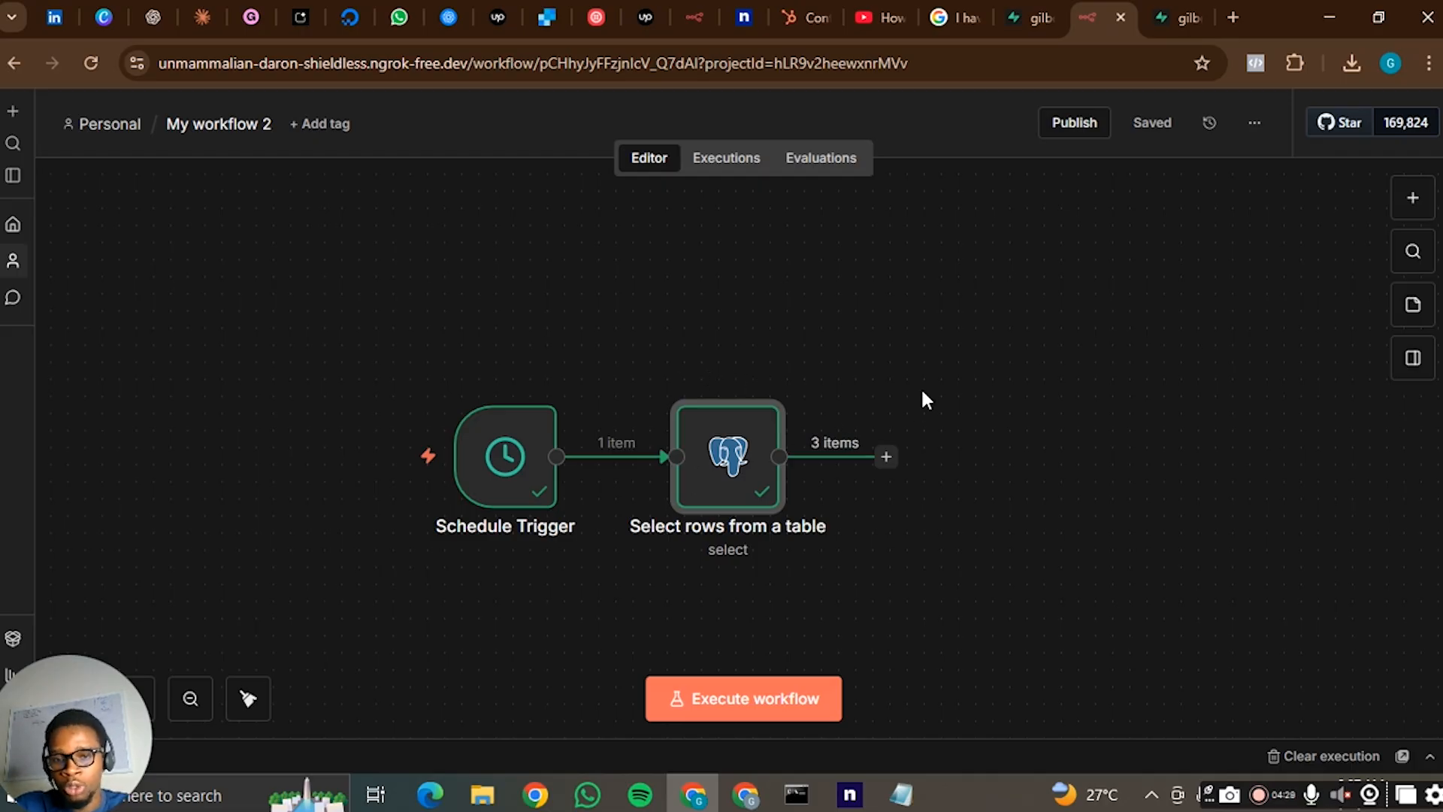
{"action": "left_click", "coordinate": [893, 387]}
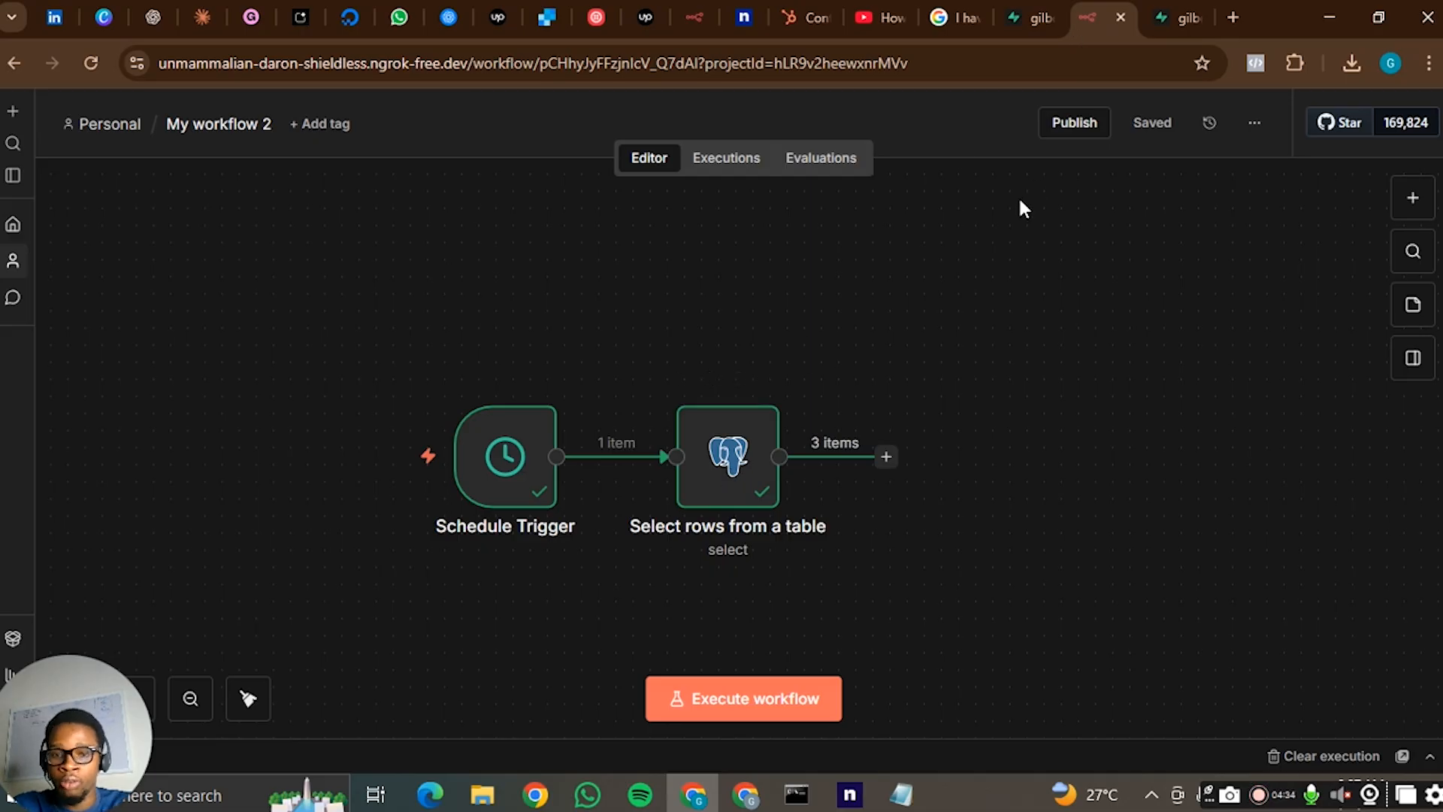
- View the Resend dashboard in the other browser window and add an HTTP Request node after the Select rows from a table node
{"action": "left_click", "coordinate": [886, 459]}
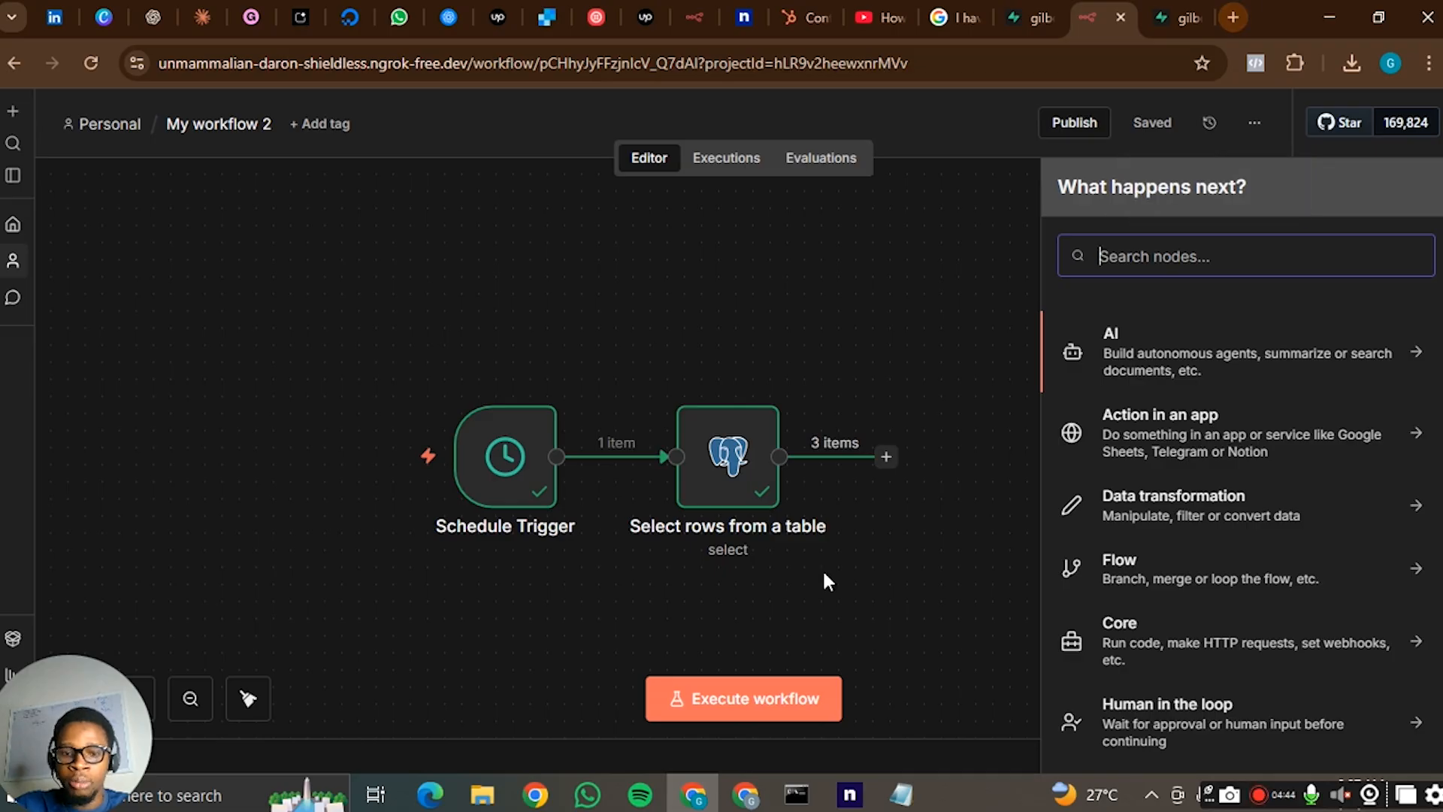
{"action": "left_click", "coordinate": [744, 794]}
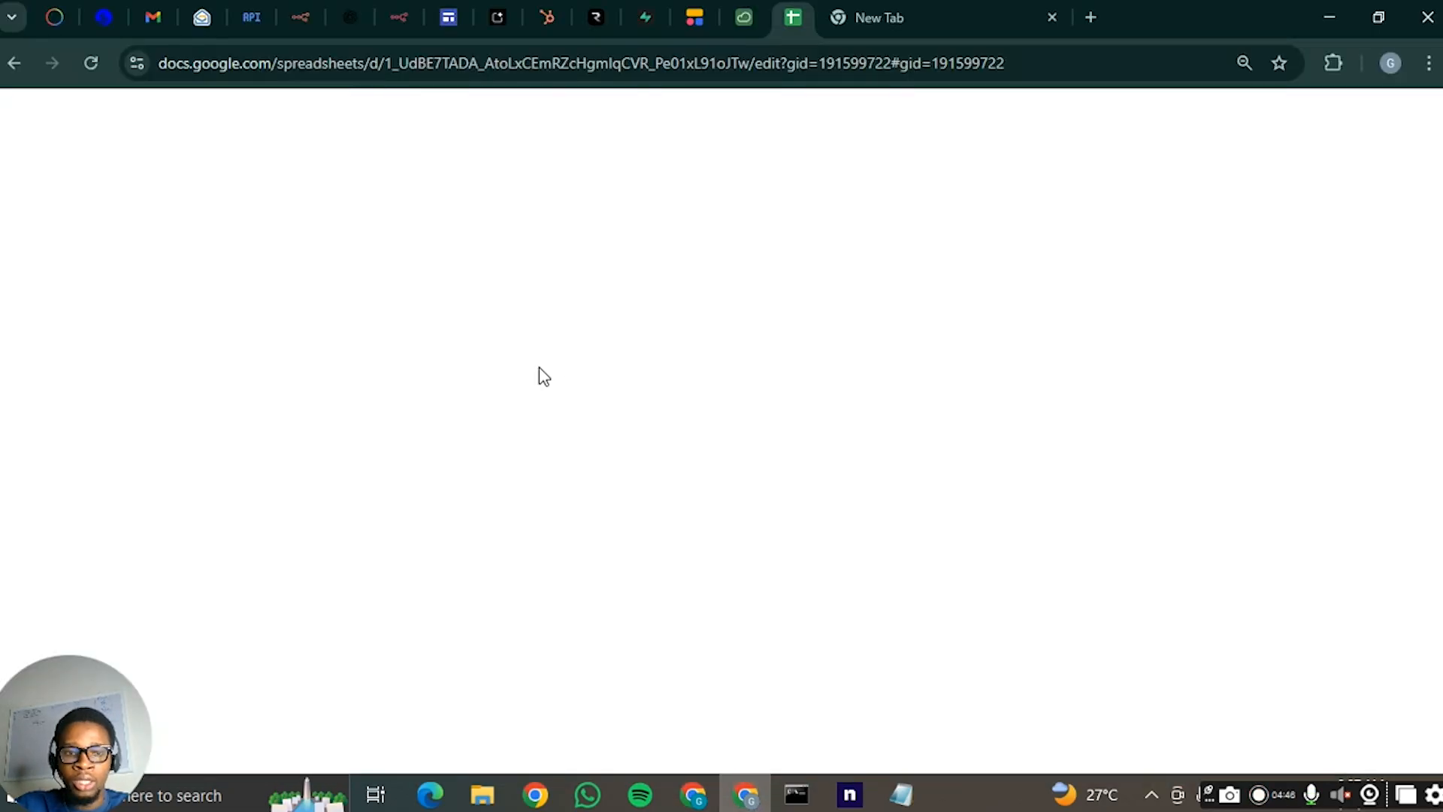
{"action": "left_click", "coordinate": [598, 17]}
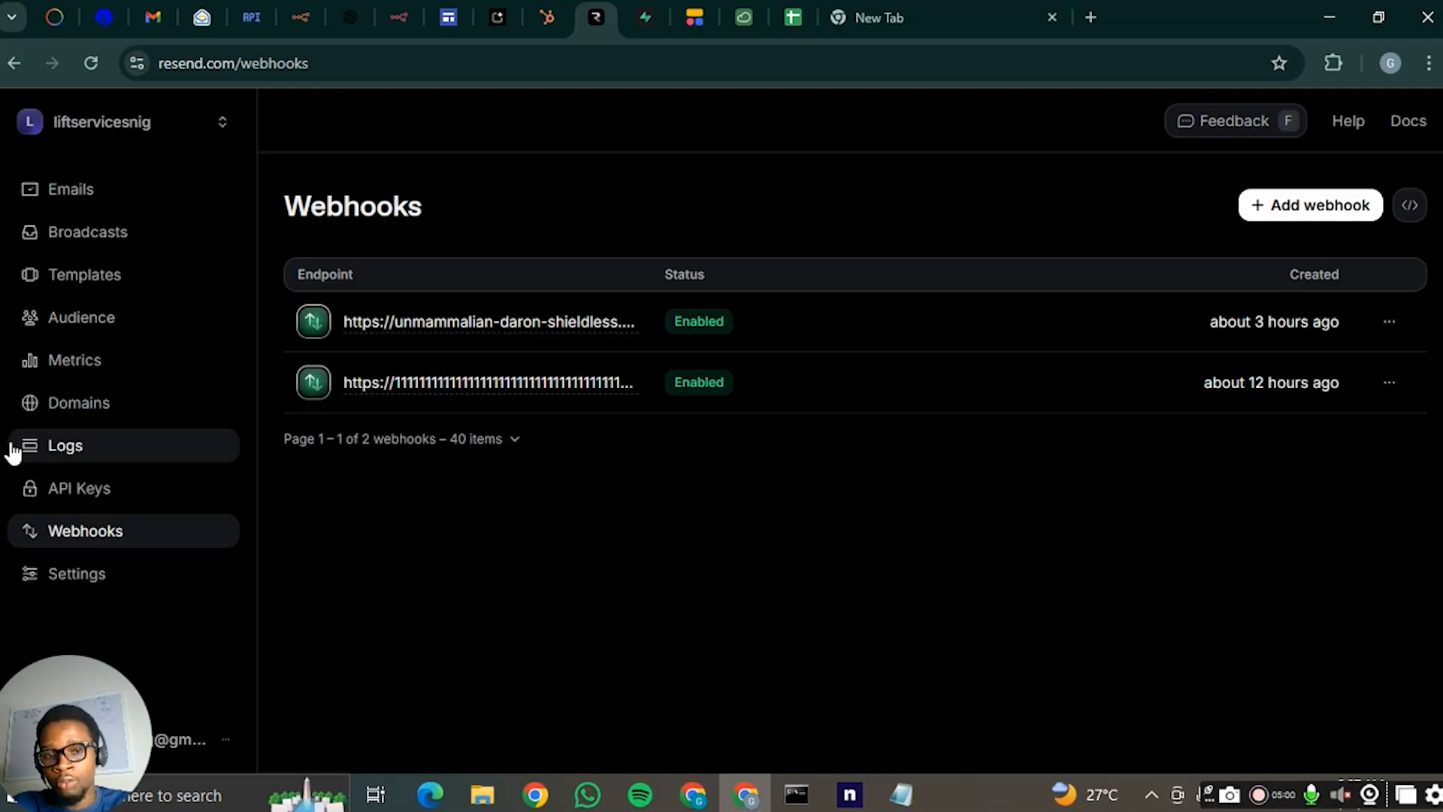
{"action": "left_click", "coordinate": [747, 797]}
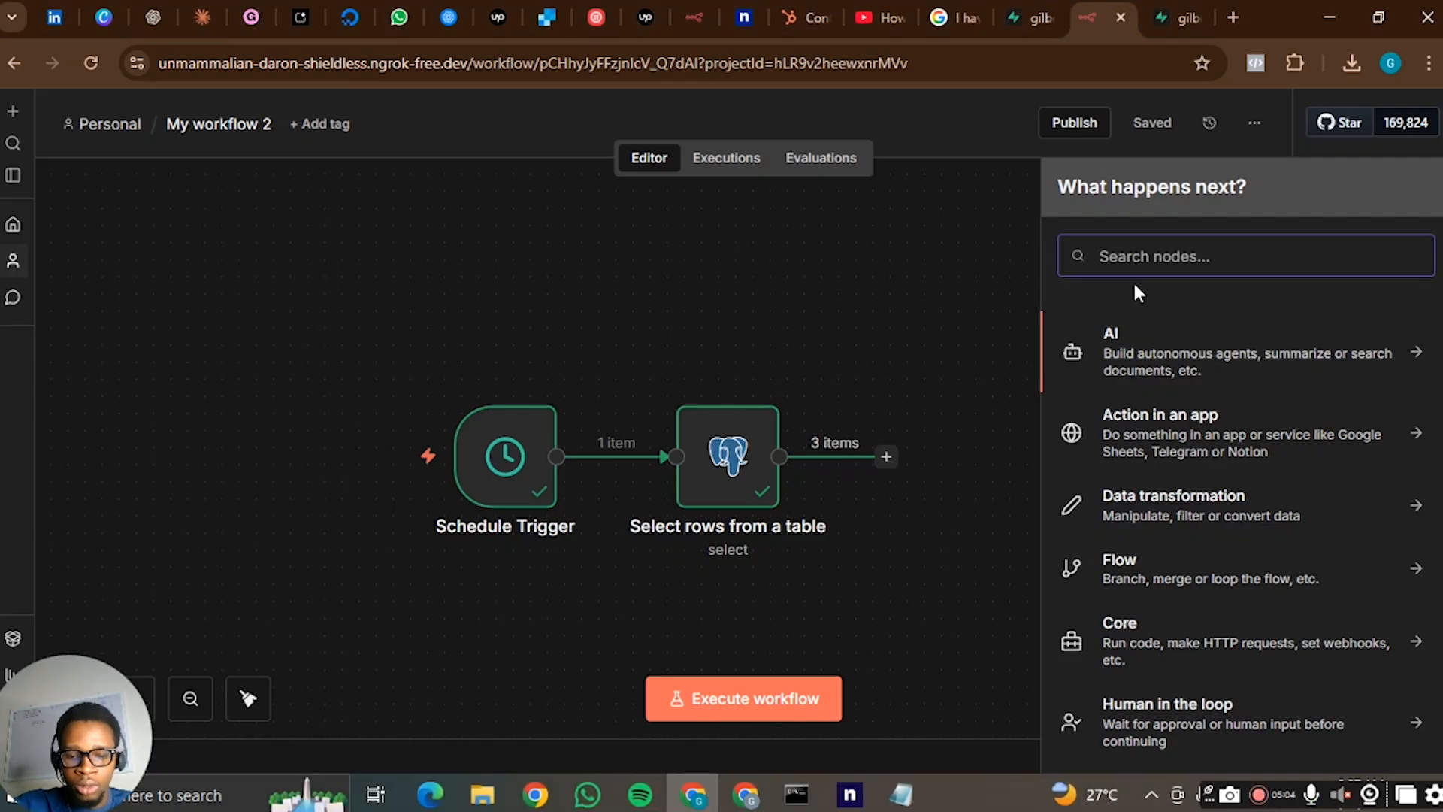
{"action": "type", "text": "http"}
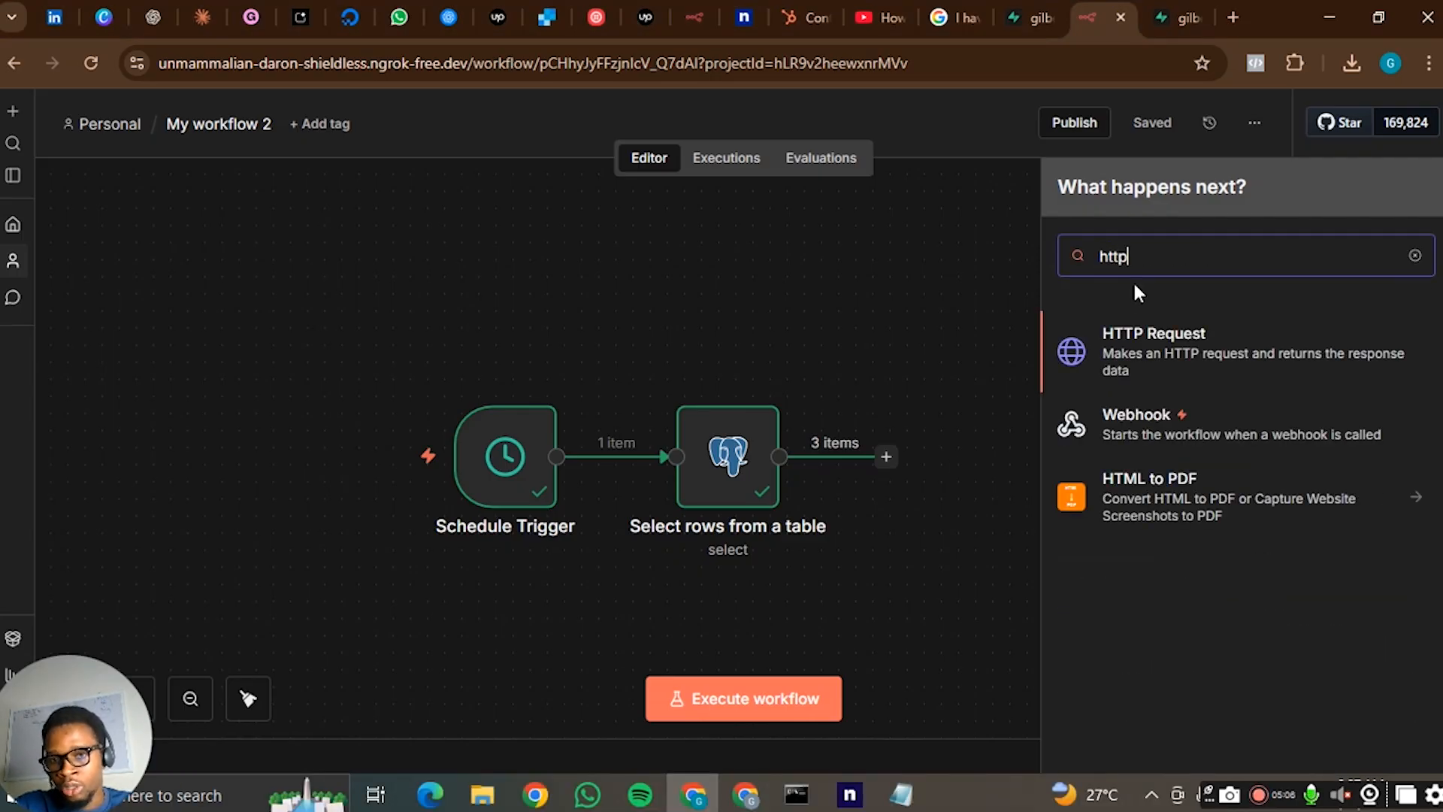
{"action": "type", "text": " reques"}
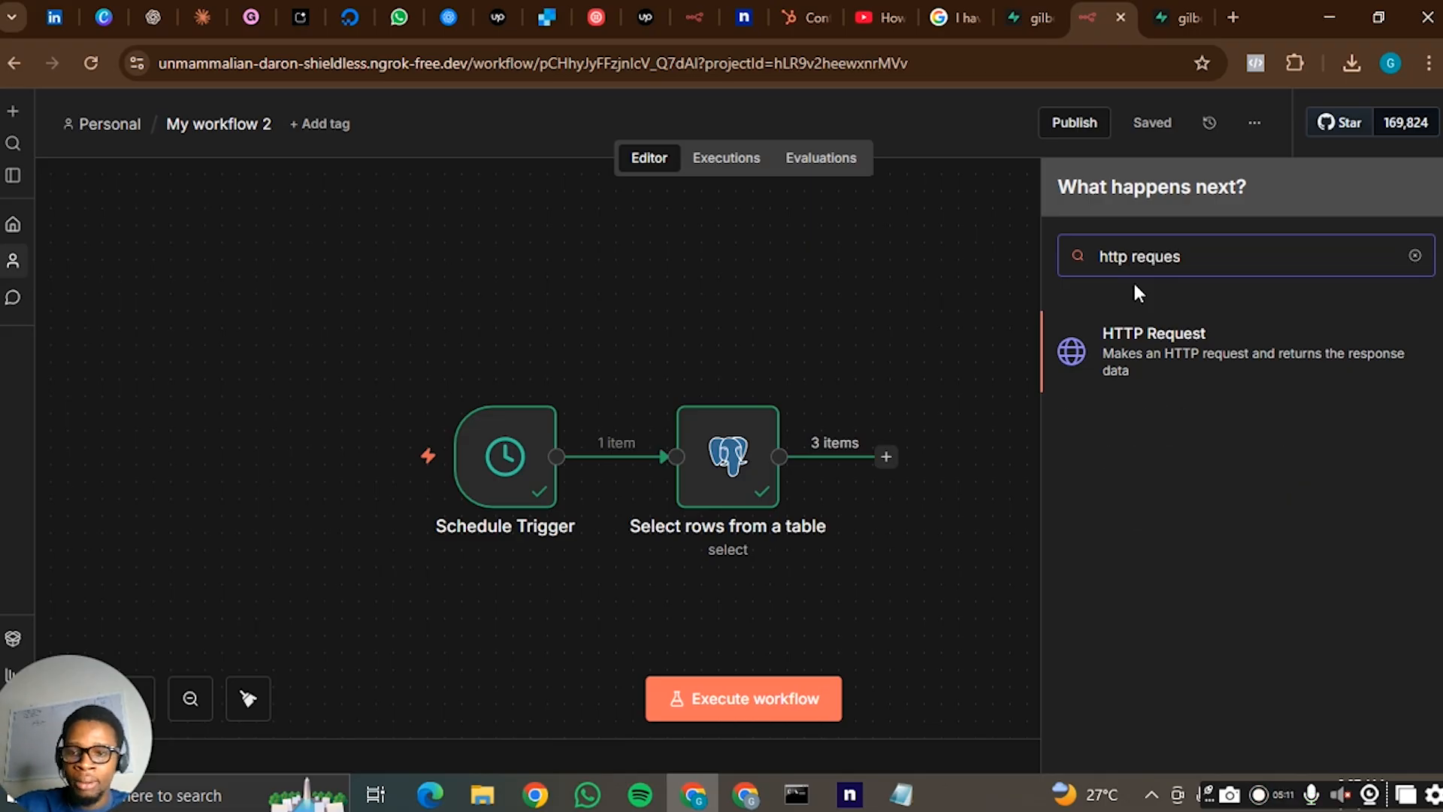
{"action": "left_click", "coordinate": [1179, 359]}
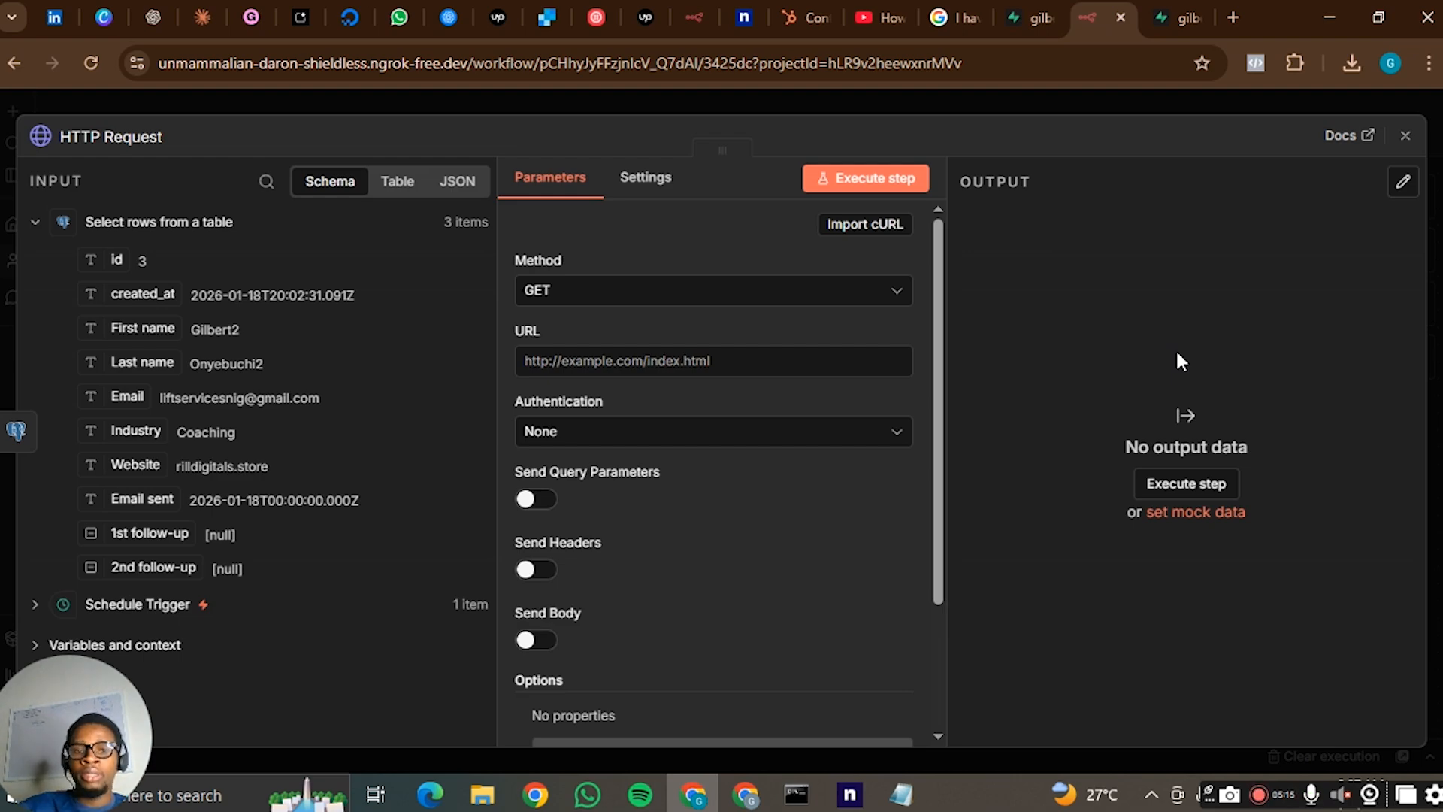
{"action": "left_click", "coordinate": [846, 294]}
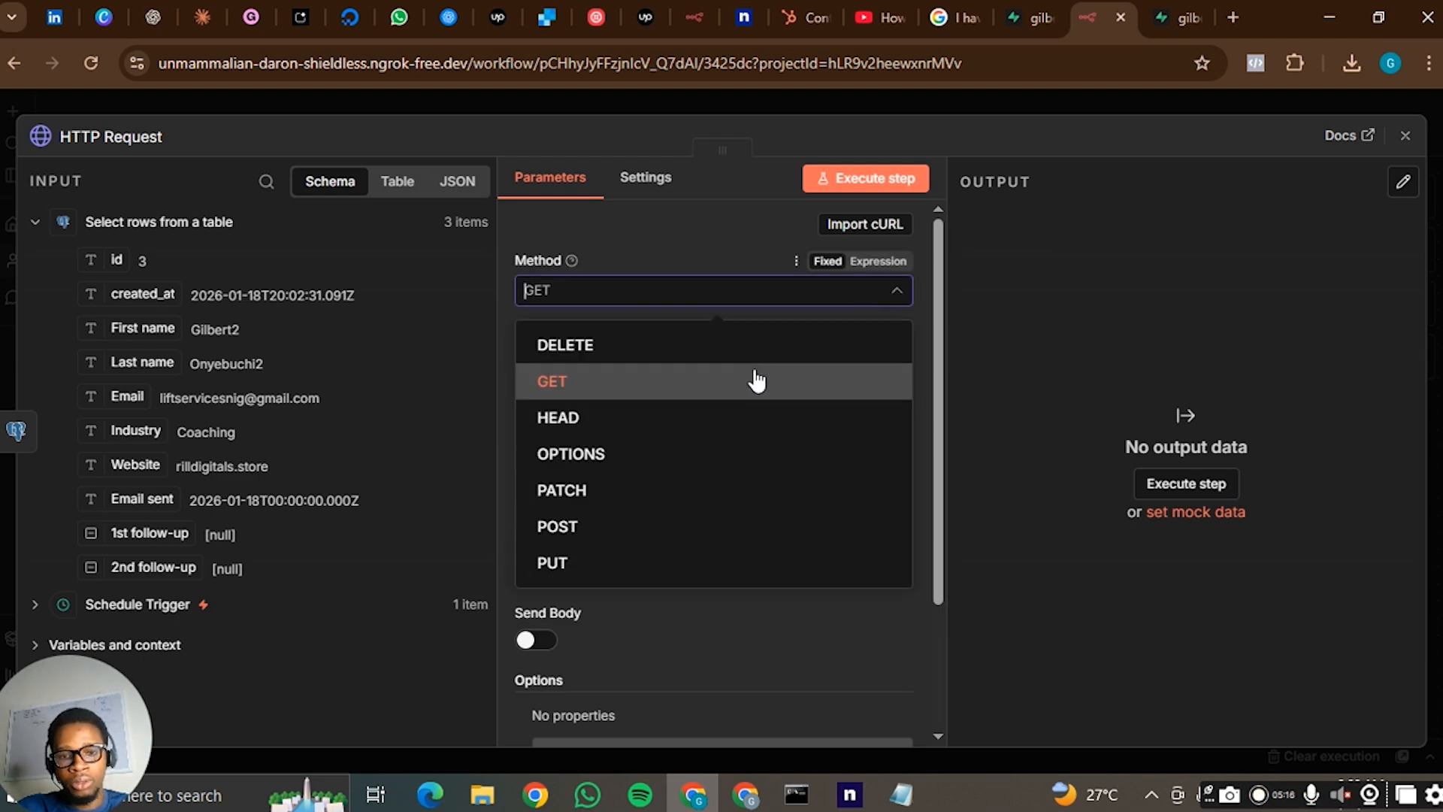
{"action": "left_click", "coordinate": [639, 526]}
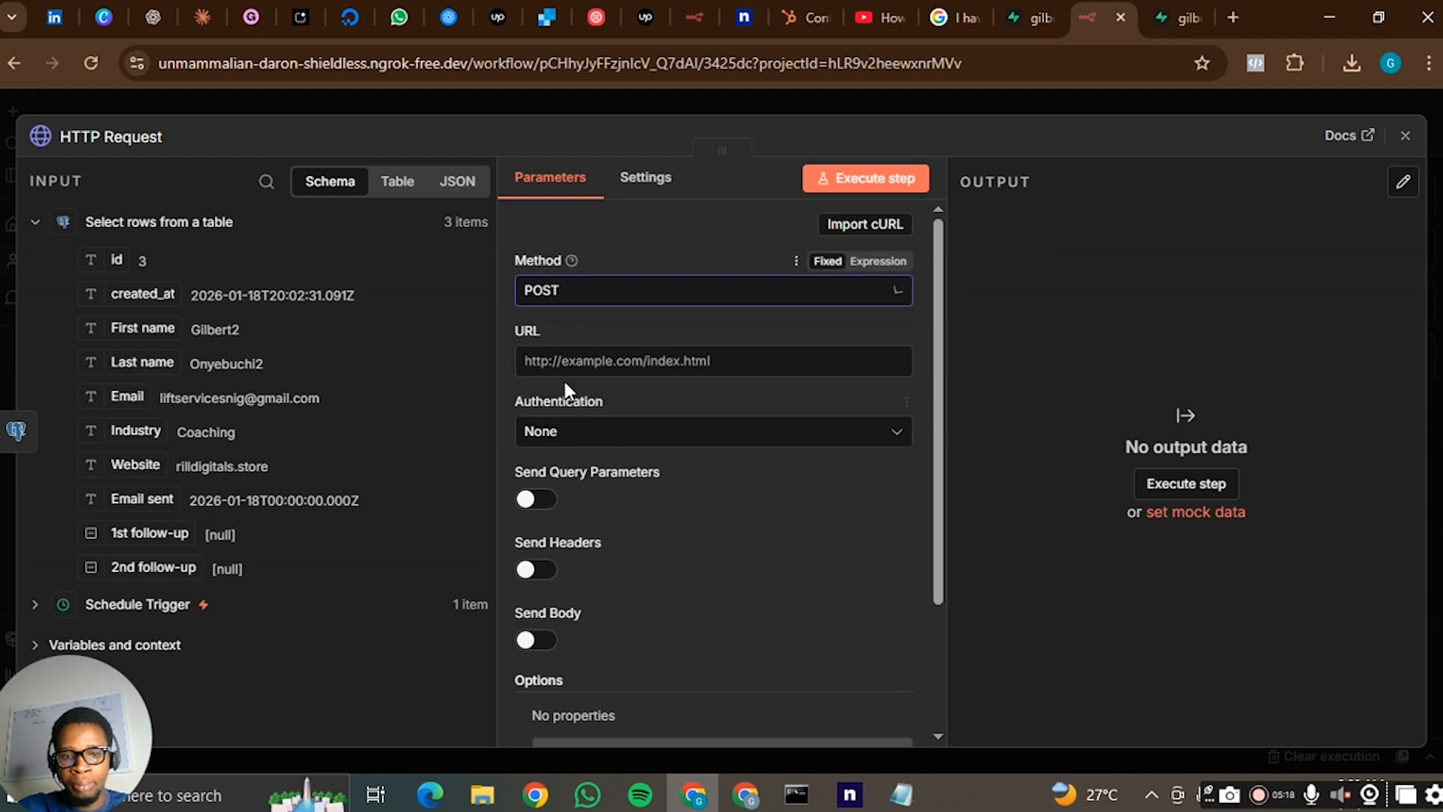
{"action": "left_click", "coordinate": [596, 360]}
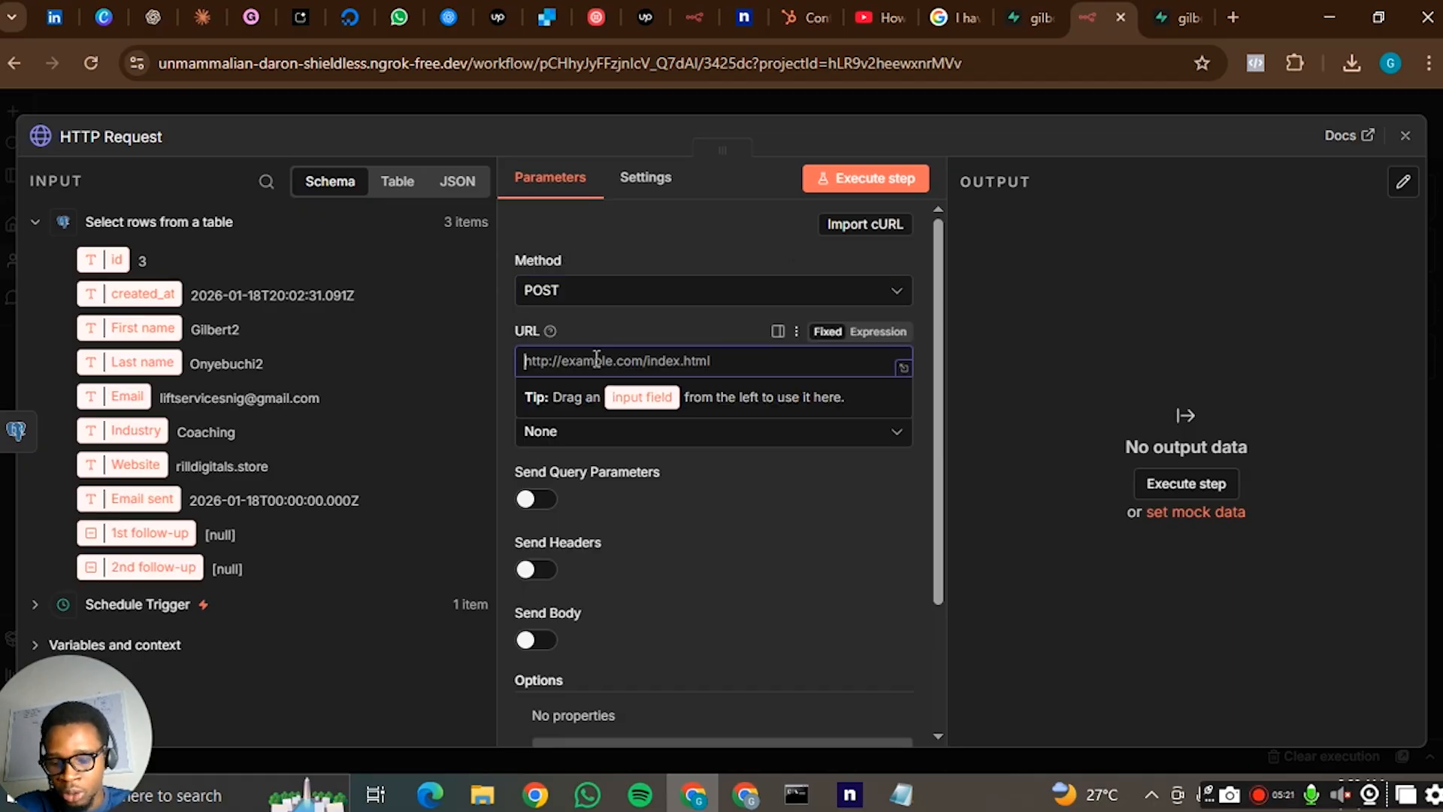
{"action": "type", "text": "https"}
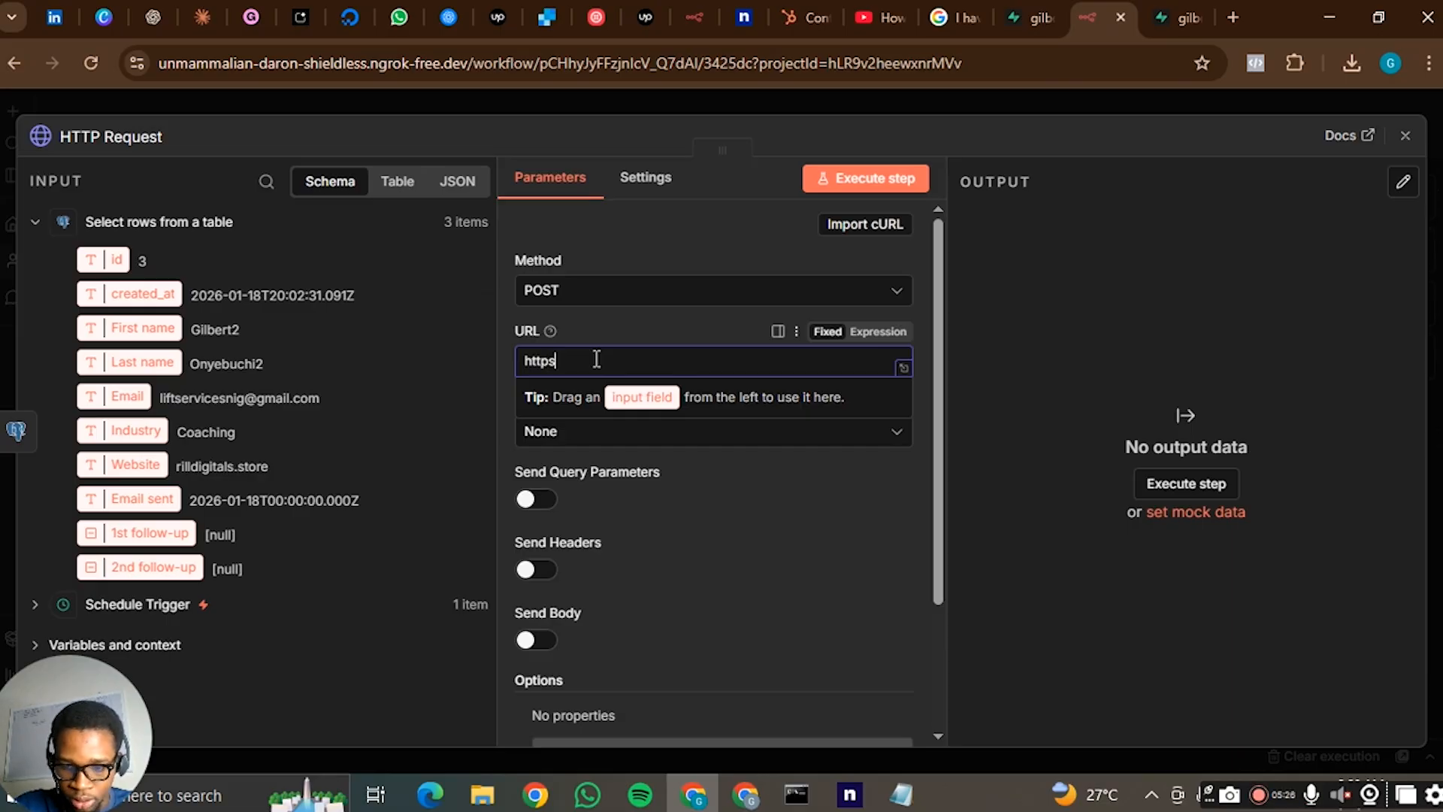
{"action": "type", "text": "://api"}
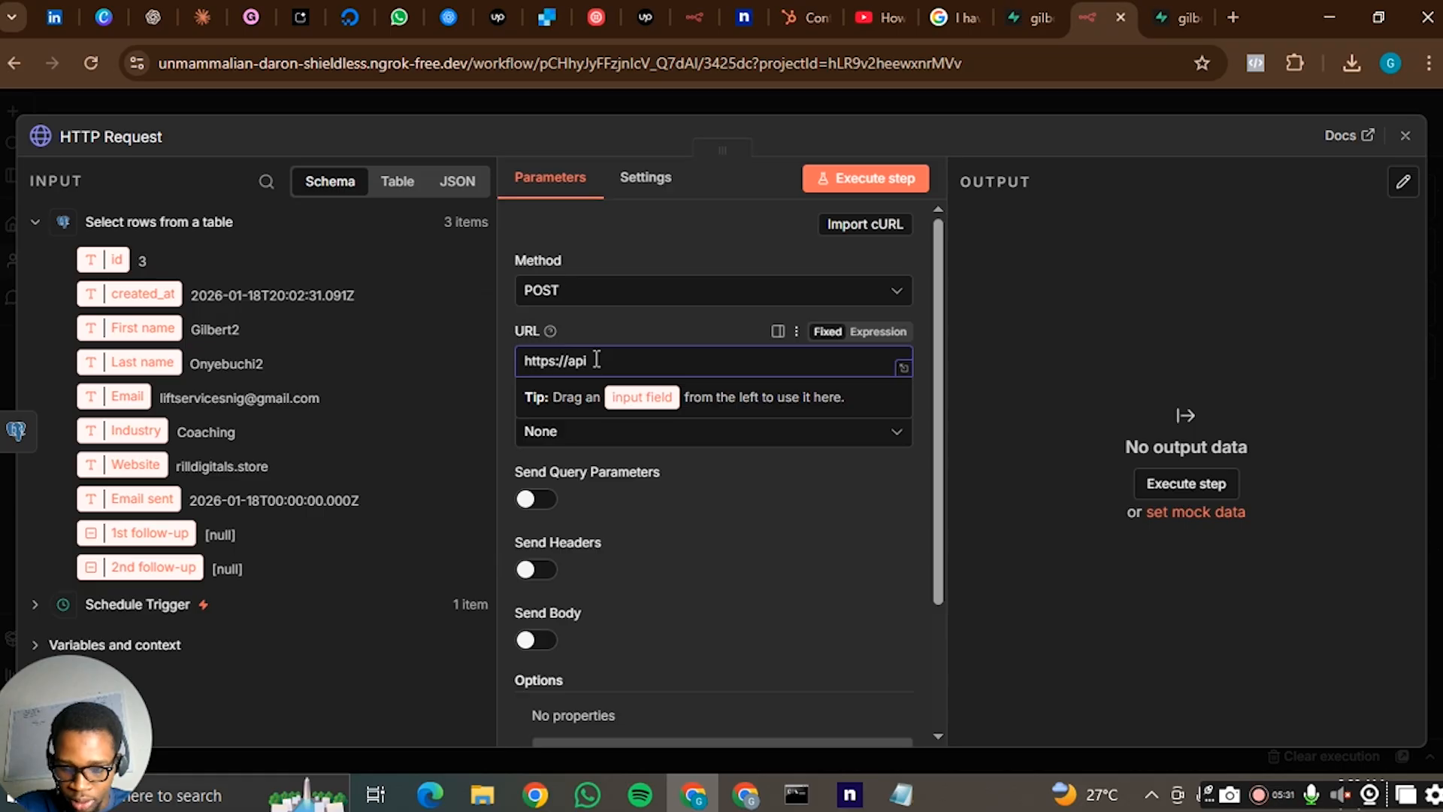
{"action": "type", "text": ".resend.com"}
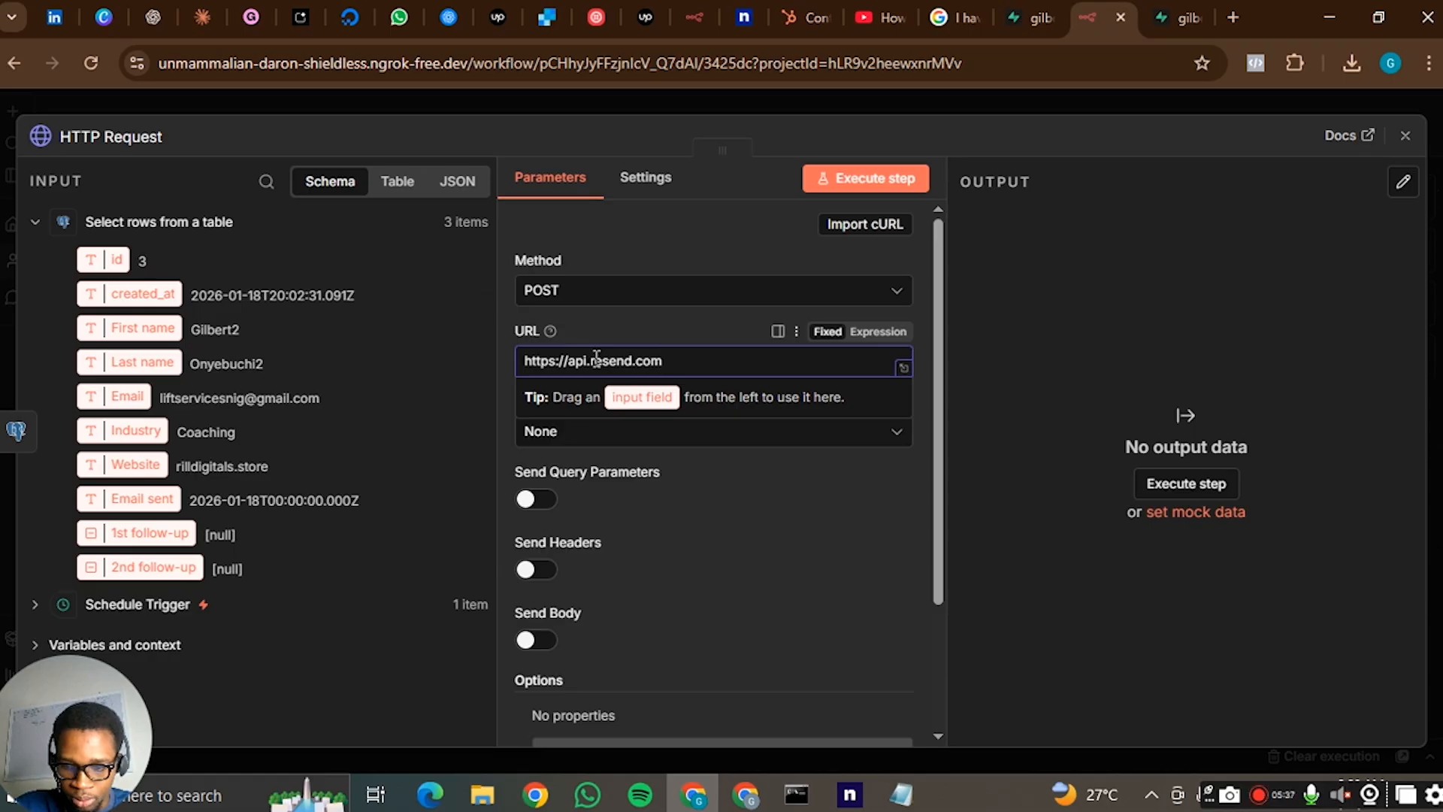
{"action": "key", "text": "BackSpace"}
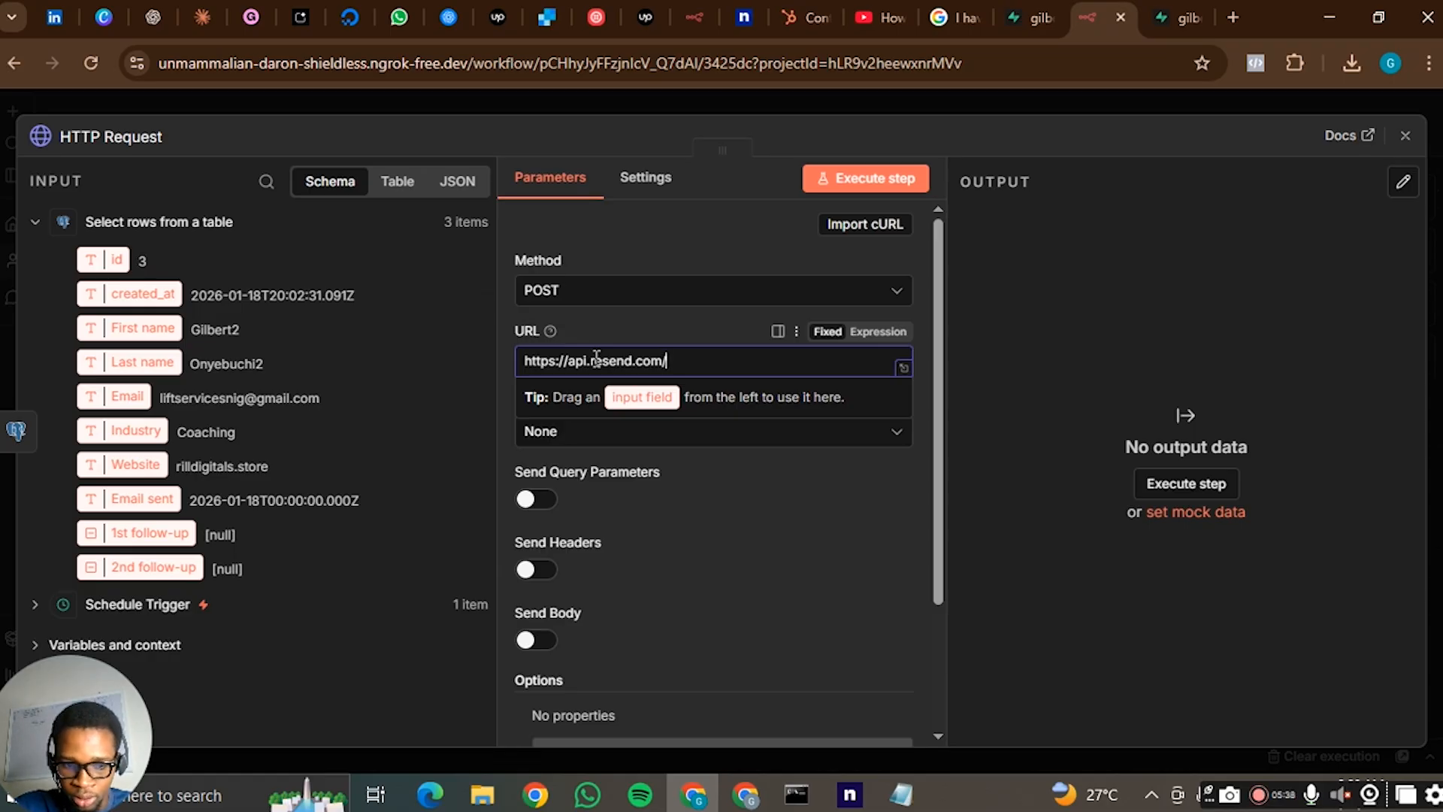
{"action": "type", "text": "/emails"}
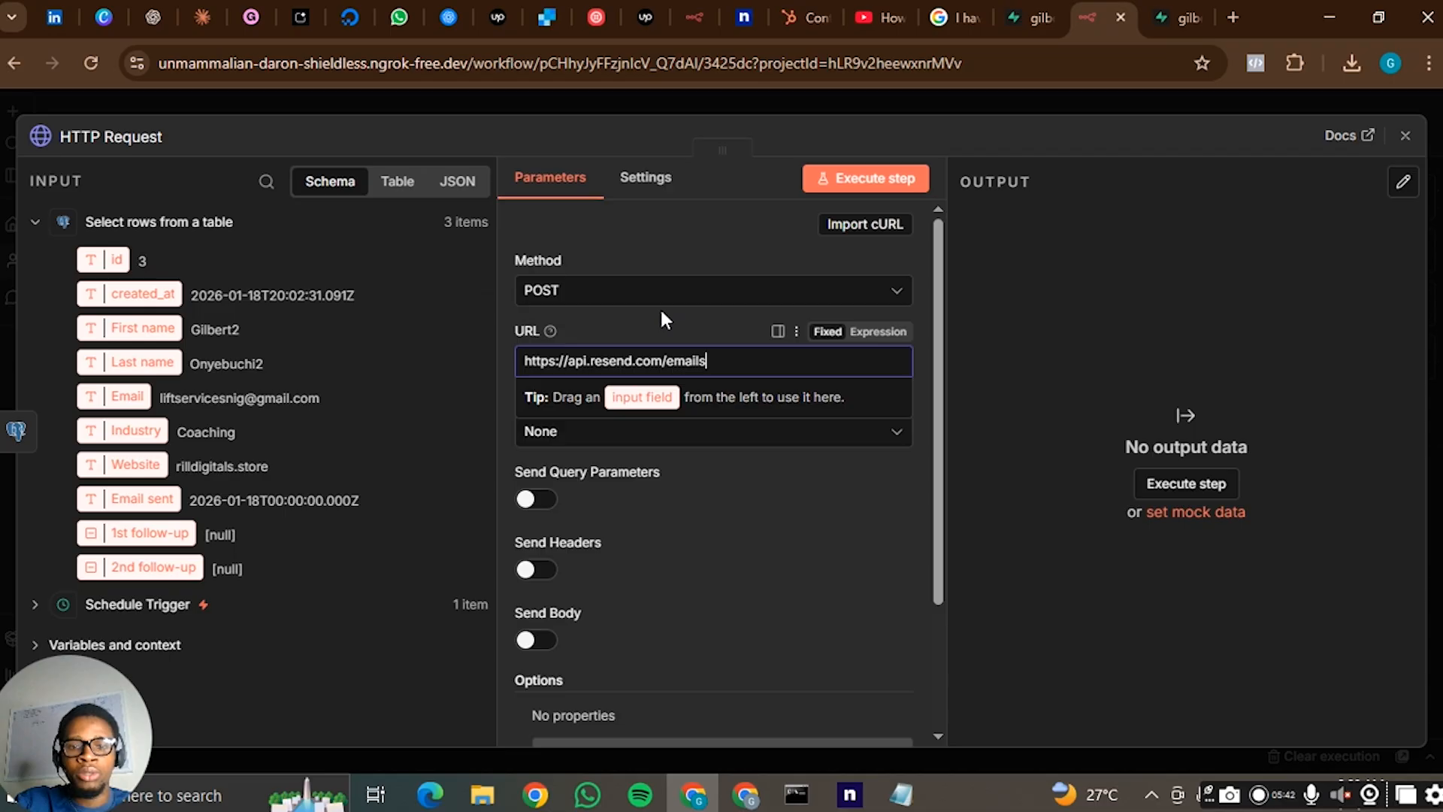
{"action": "left_click", "coordinate": [658, 315]}
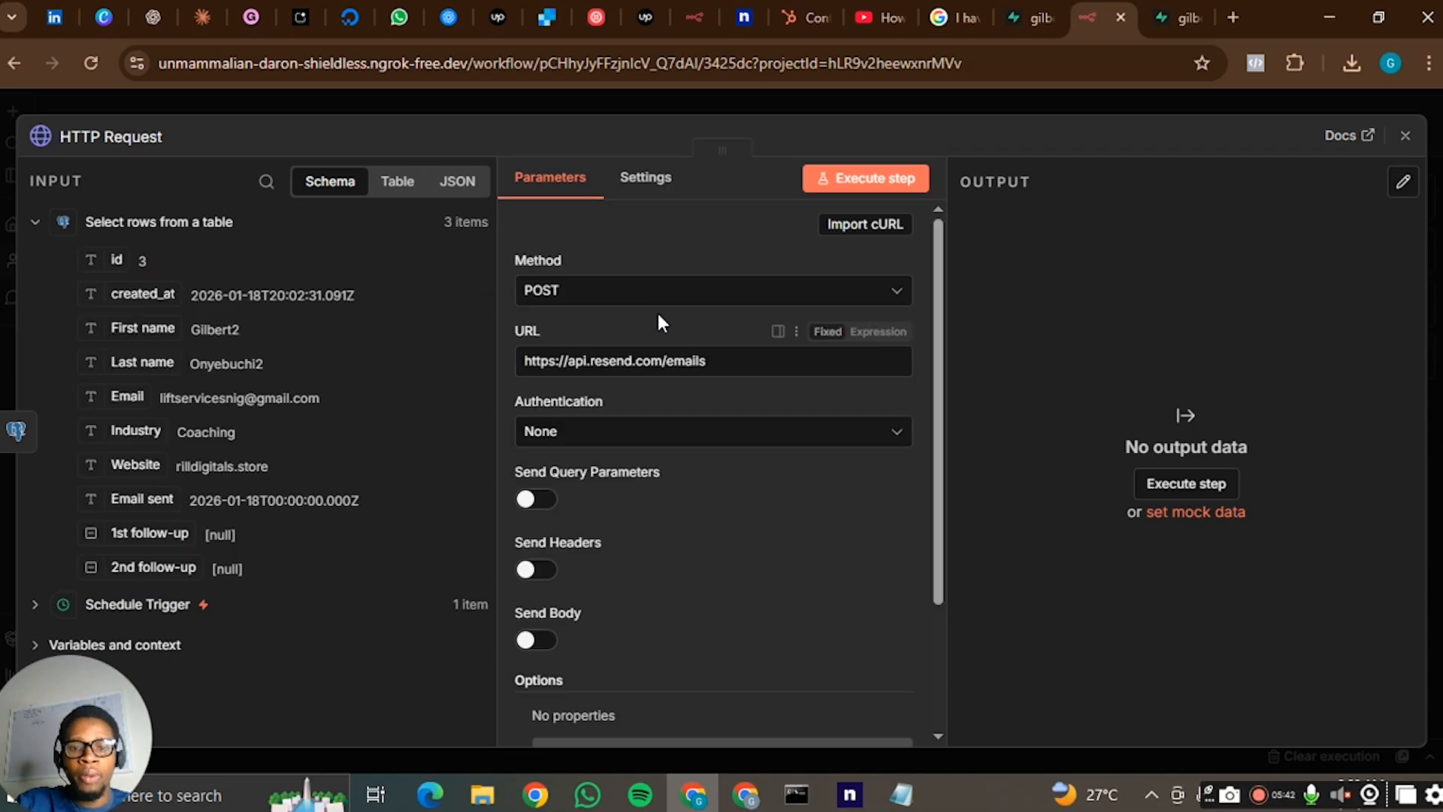
{"action": "left_click", "coordinate": [667, 442]}
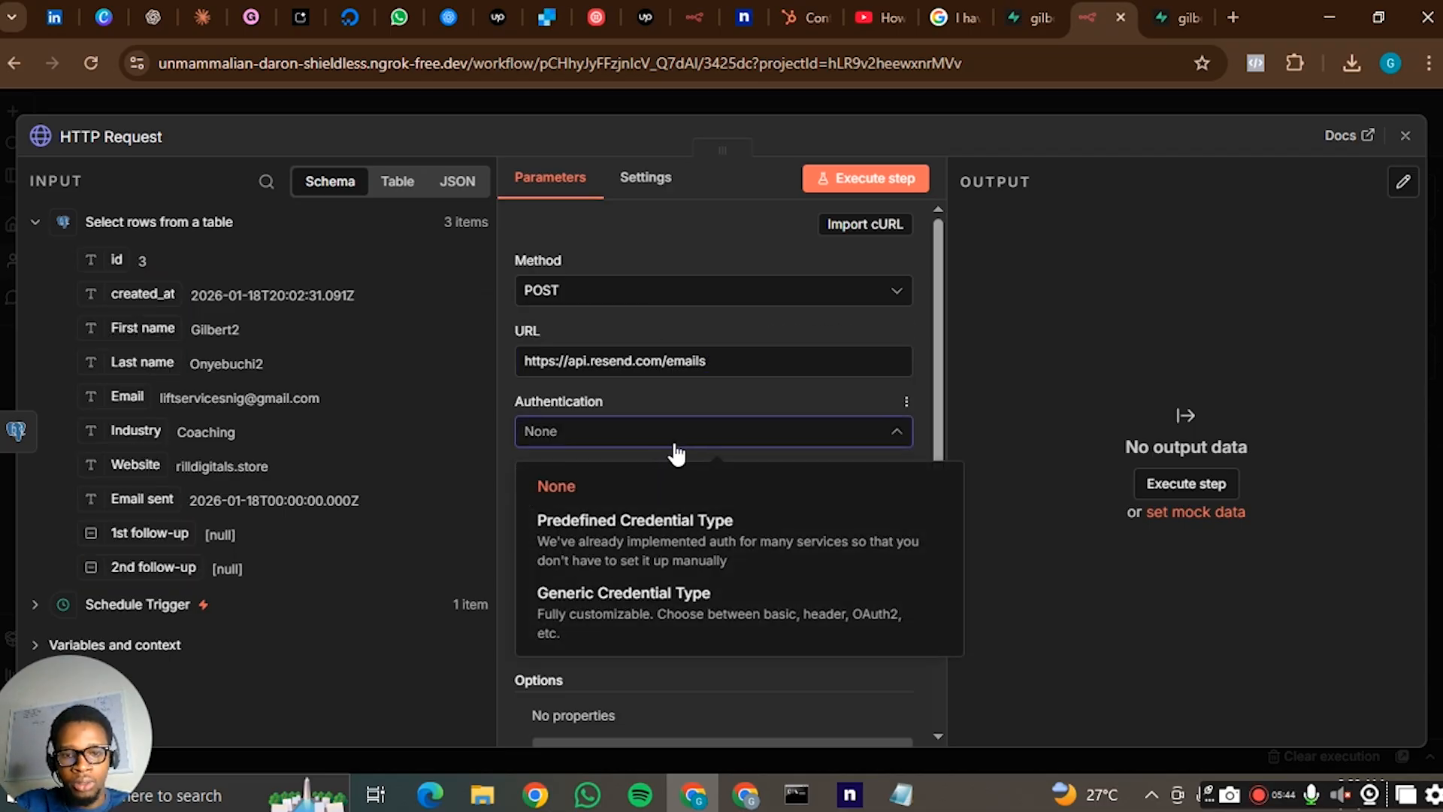
{"action": "left_click", "coordinate": [658, 610]}
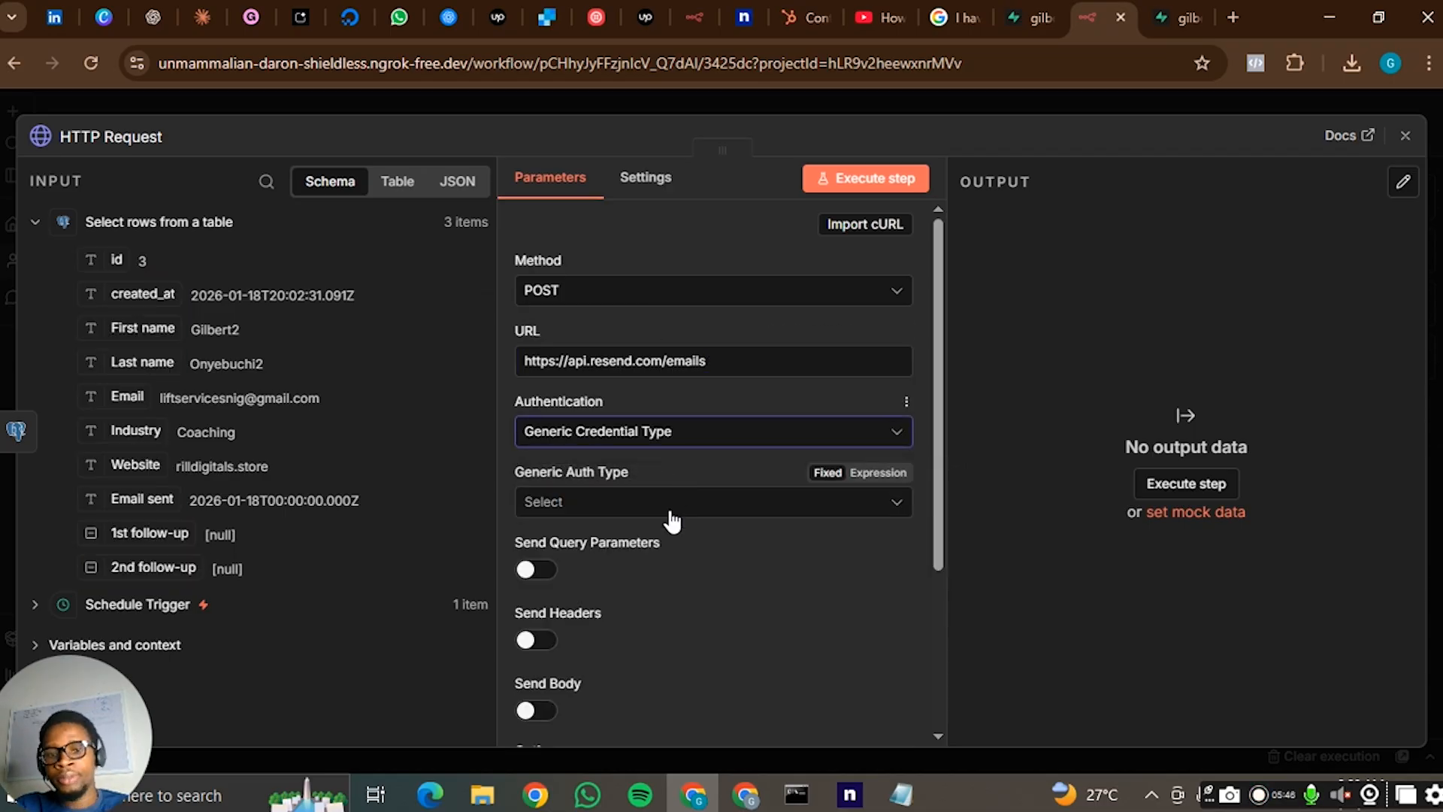
{"action": "left_click", "coordinate": [680, 439]}
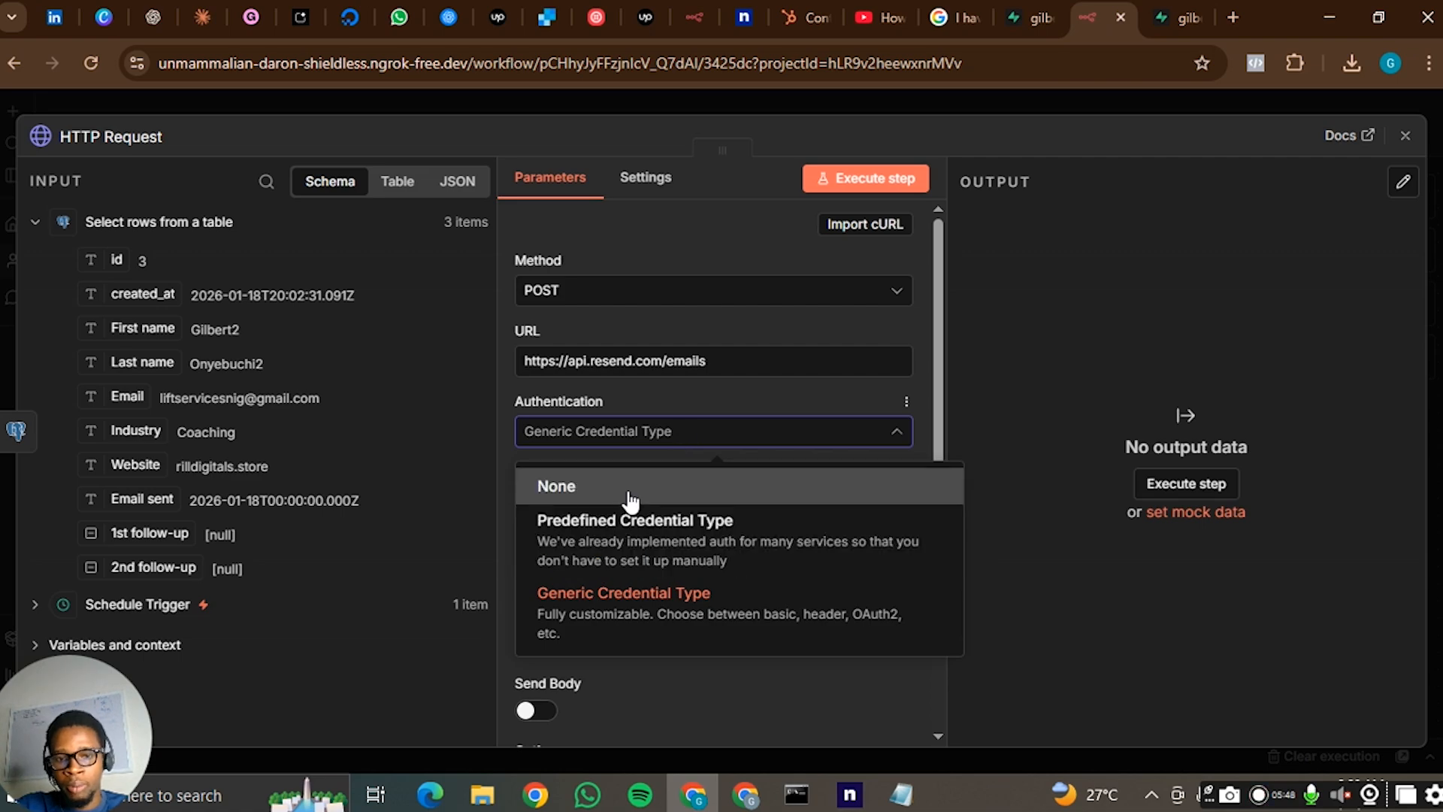
{"action": "left_click", "coordinate": [532, 486]}
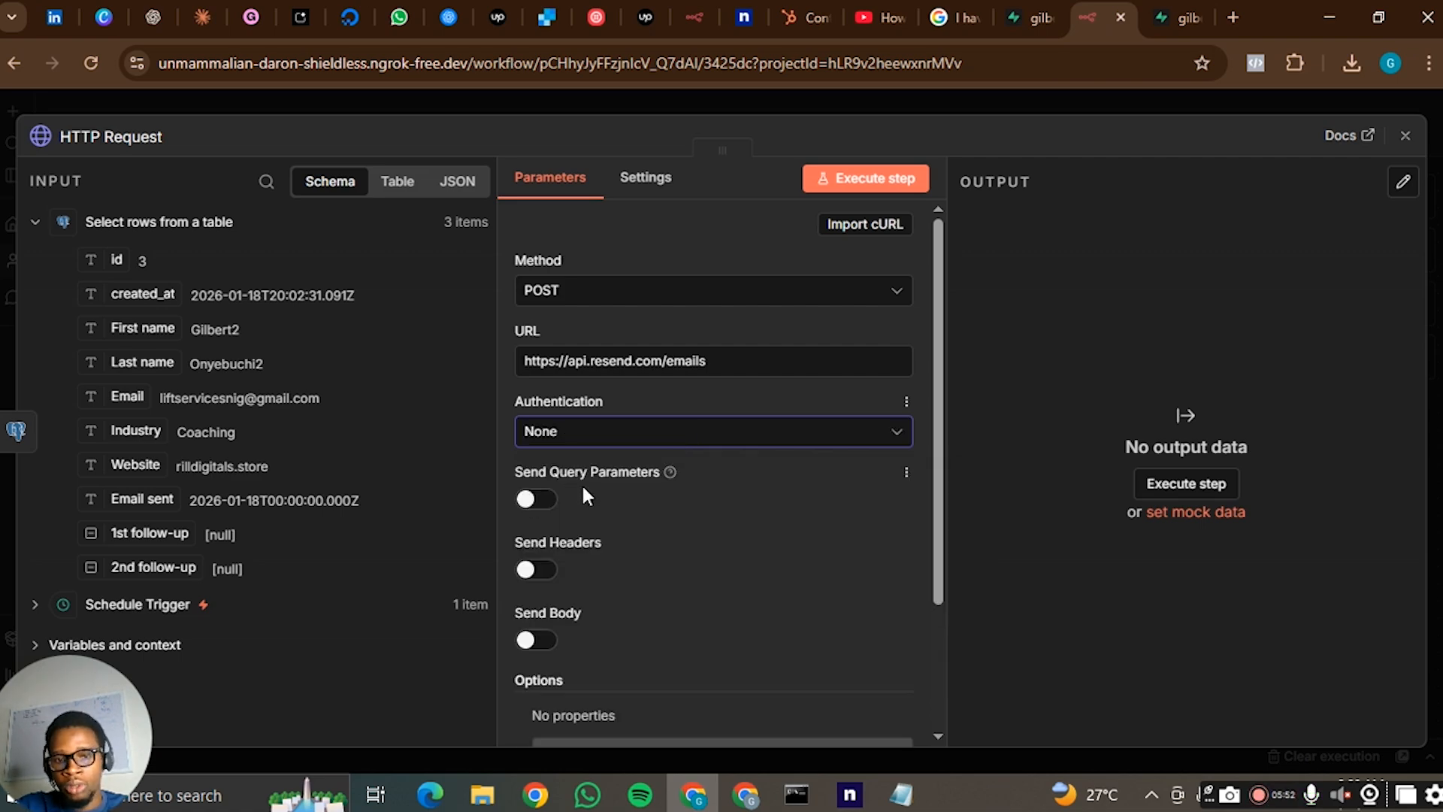
- Set the HTTP Request node's authentication to Generic Credential Type with Header Auth as the generic auth type
{"action": "left_click", "coordinate": [644, 438]}
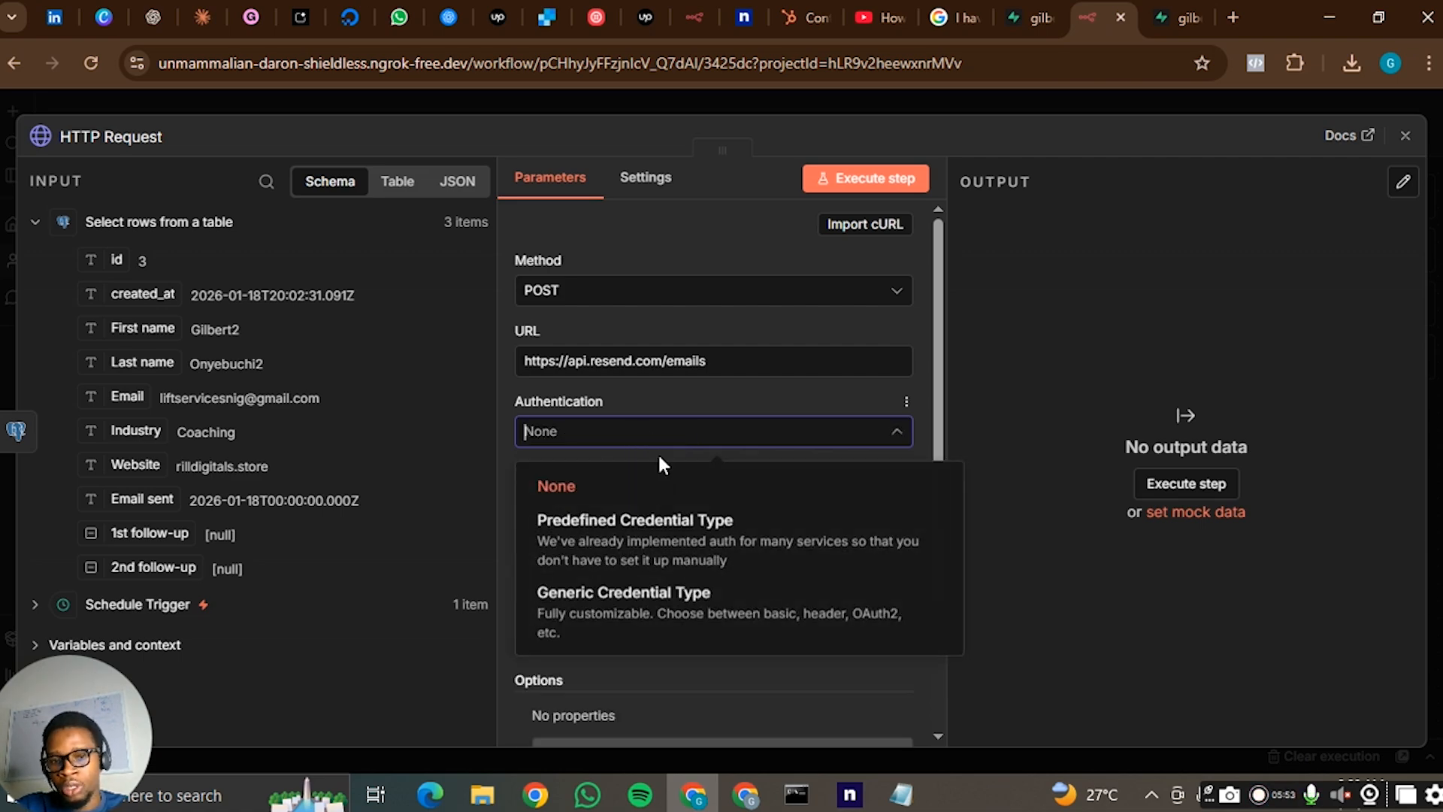
{"action": "left_click", "coordinate": [658, 624]}
{"action": "left_click", "coordinate": [717, 515]}
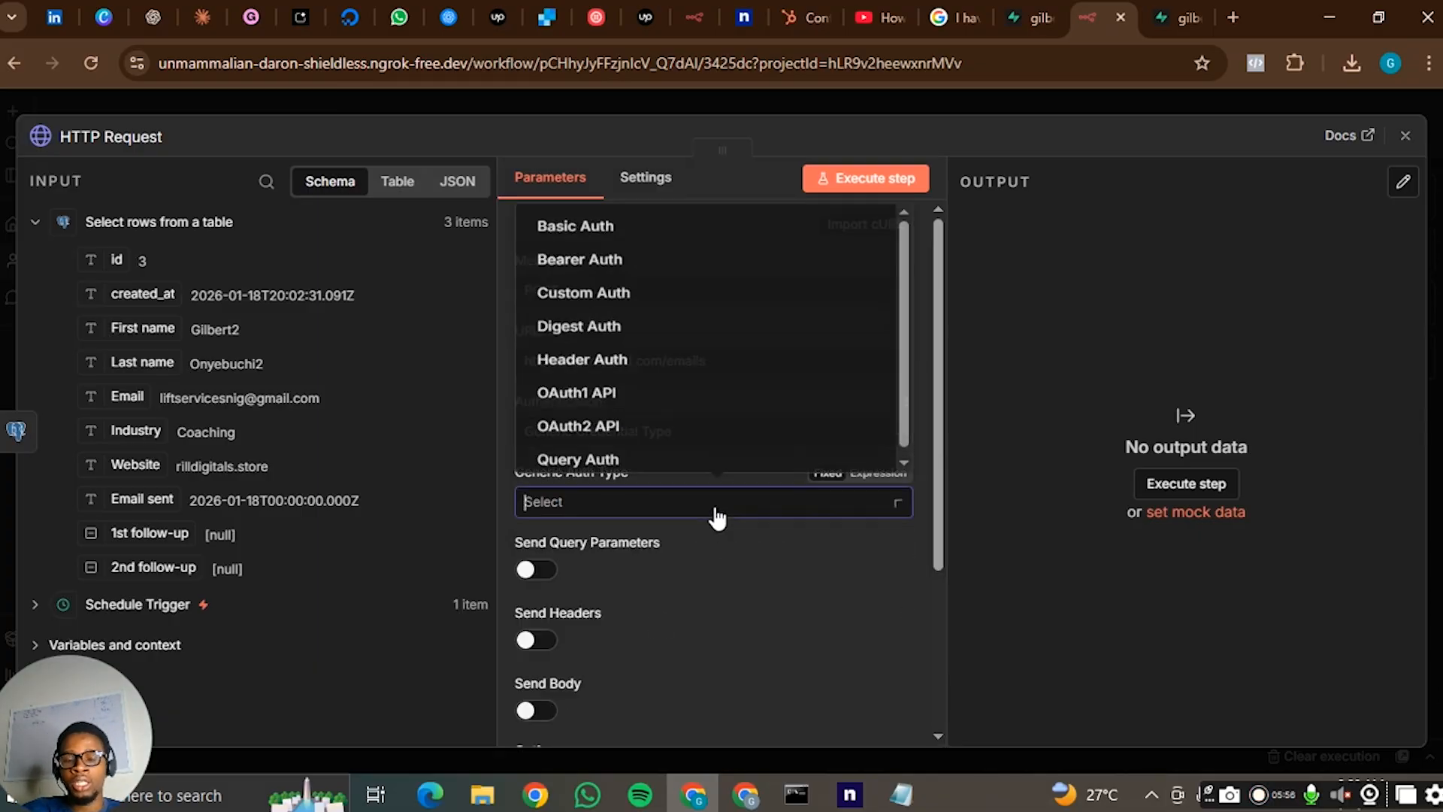
{"action": "left_click", "coordinate": [717, 366]}
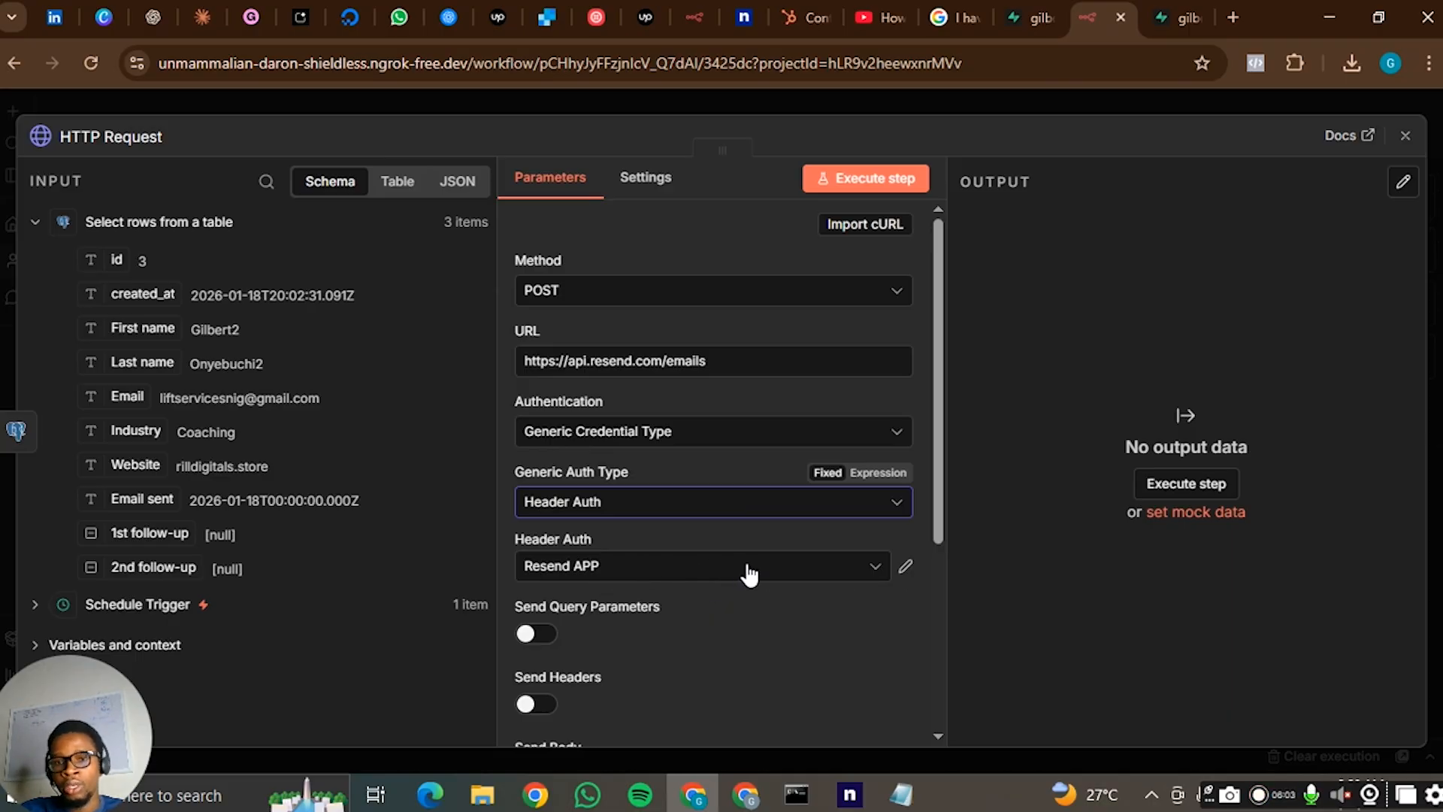
- View the API Keys page in the Resend dashboard and return to the HTTP Request node in n8n
{"action": "left_click", "coordinate": [744, 797]}
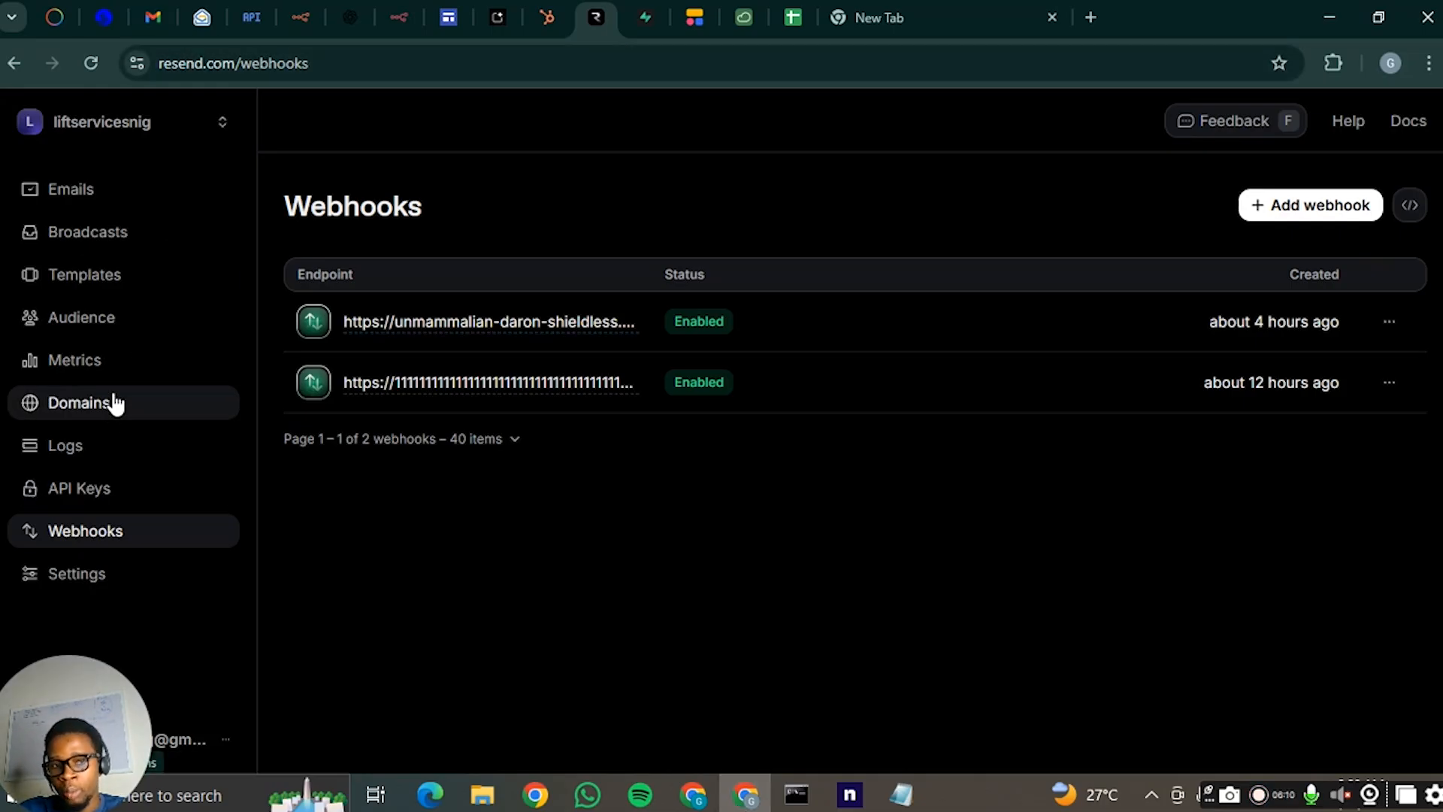
{"action": "left_click", "coordinate": [102, 487]}
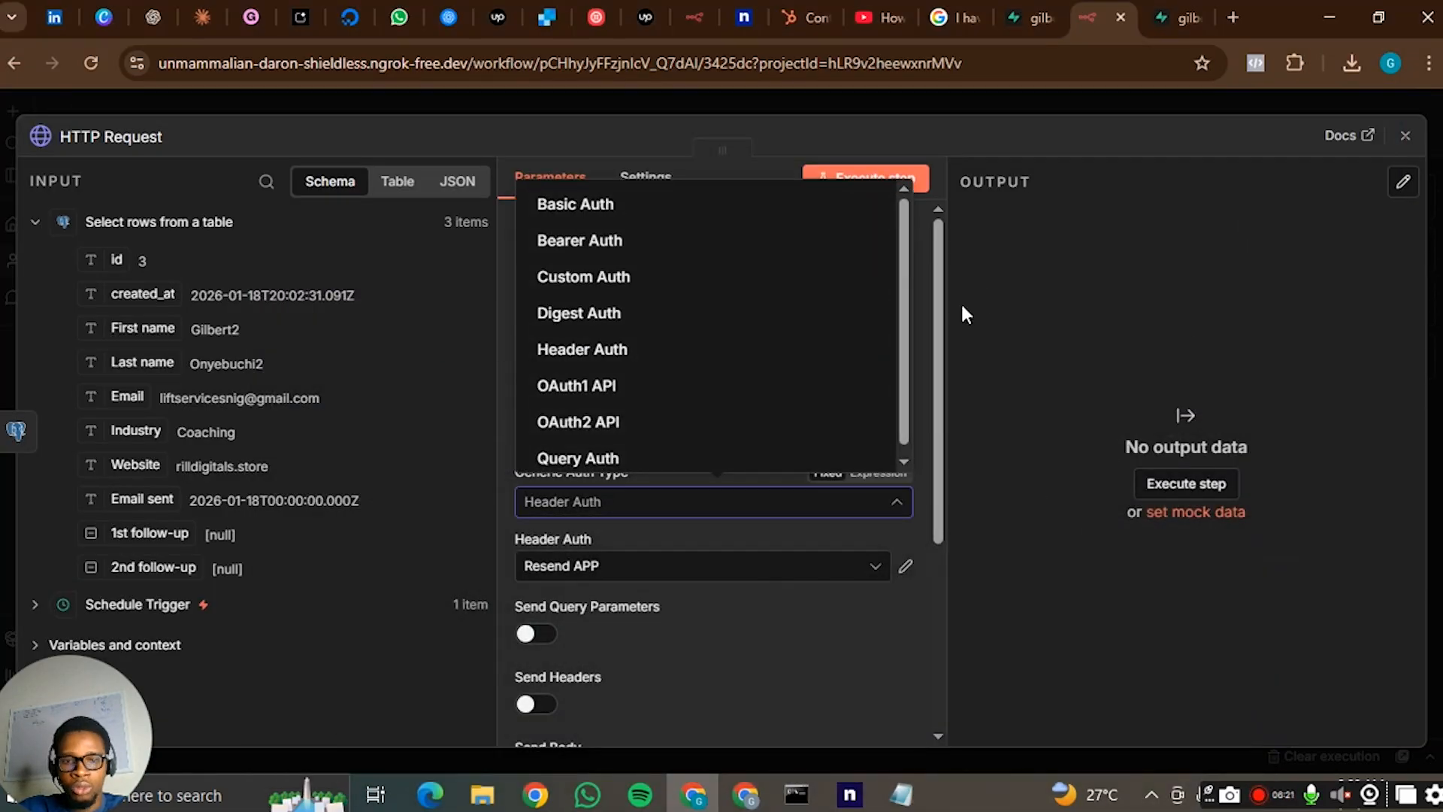
{"action": "left_click", "coordinate": [785, 647]}
- Turn on Send Body for the HTTP Request node
{"action": "scroll", "coordinate": [726, 453], "scroll_direction": "down", "scroll_amount": 4}
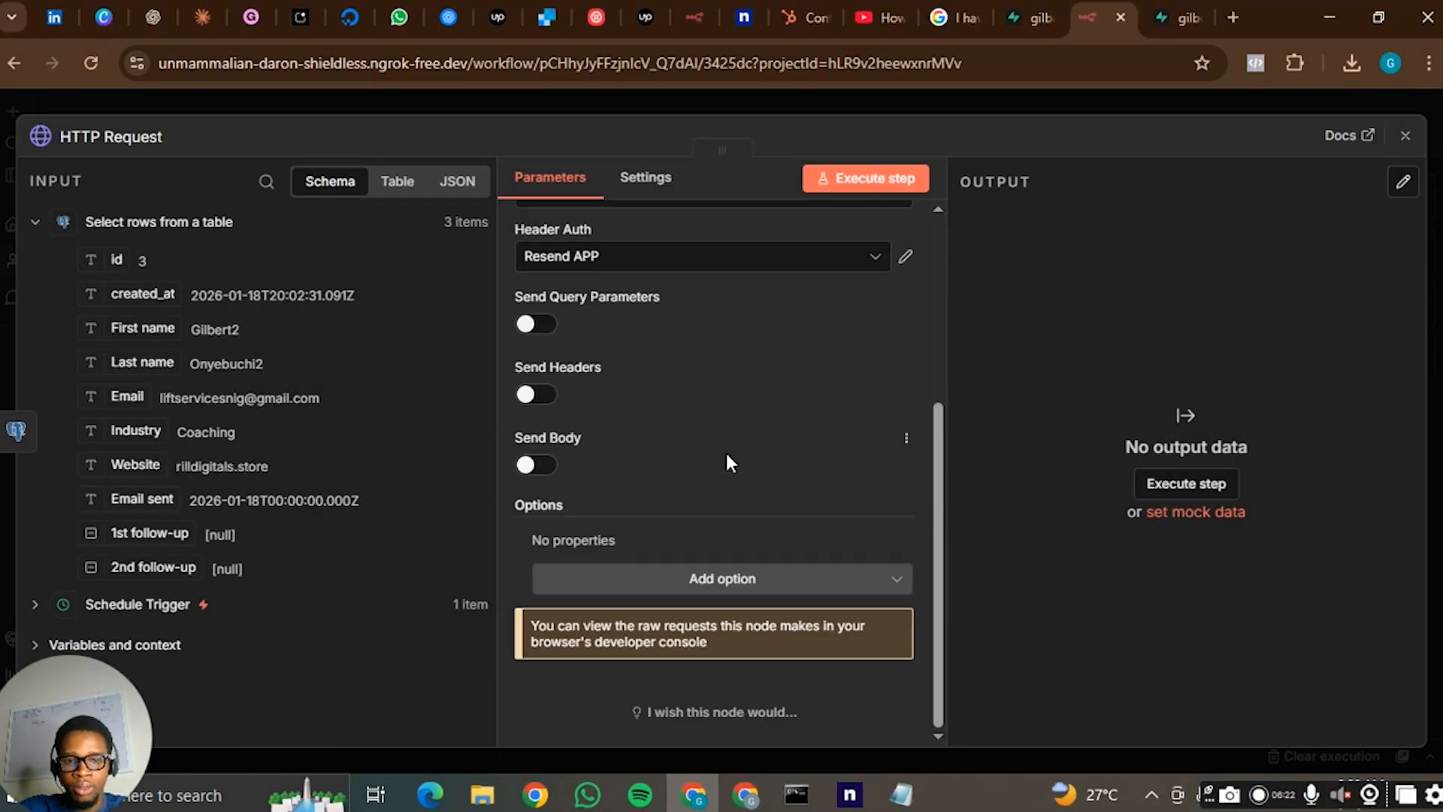
{"action": "left_click", "coordinate": [538, 466]}
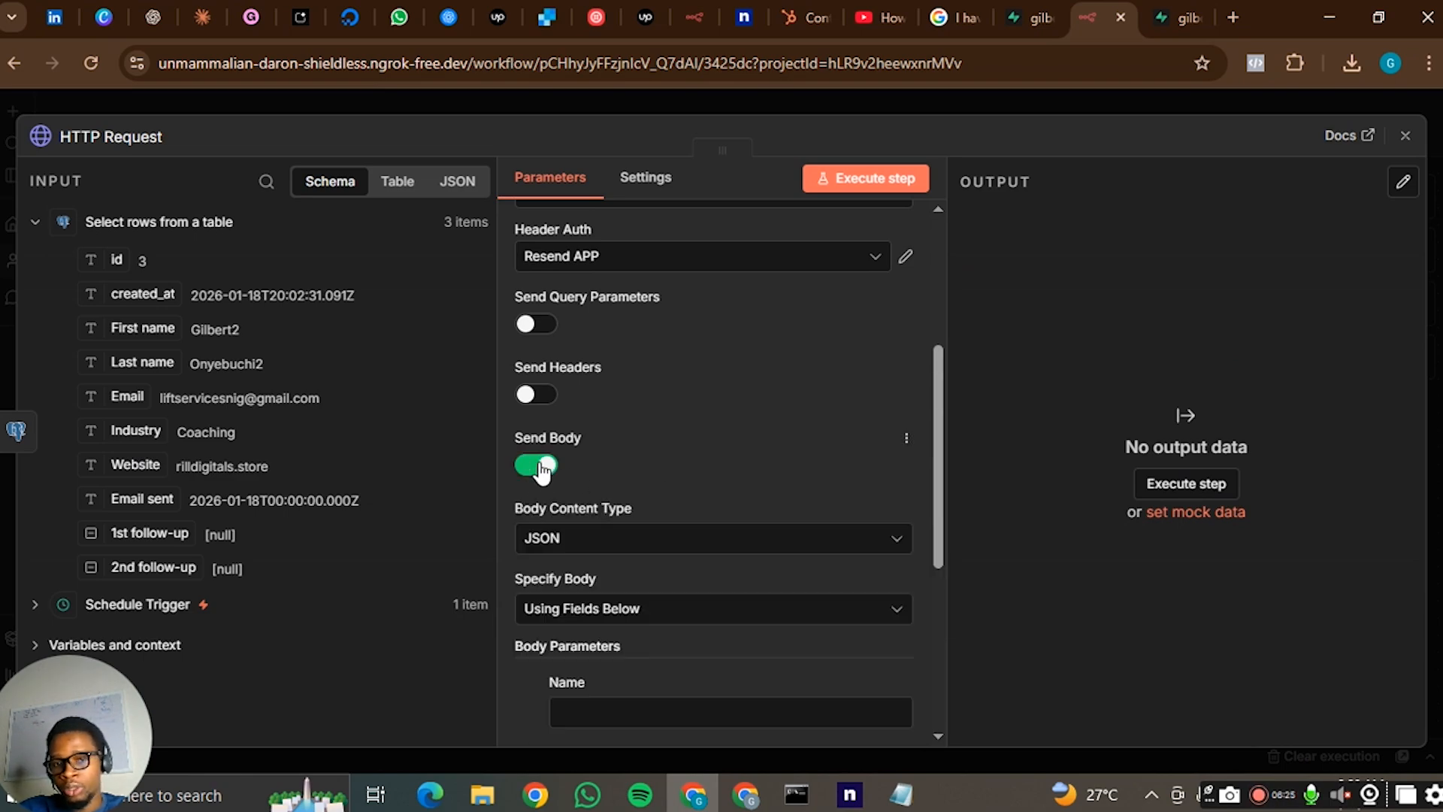
{"action": "scroll", "coordinate": [594, 451], "scroll_direction": "down", "scroll_amount": 4}
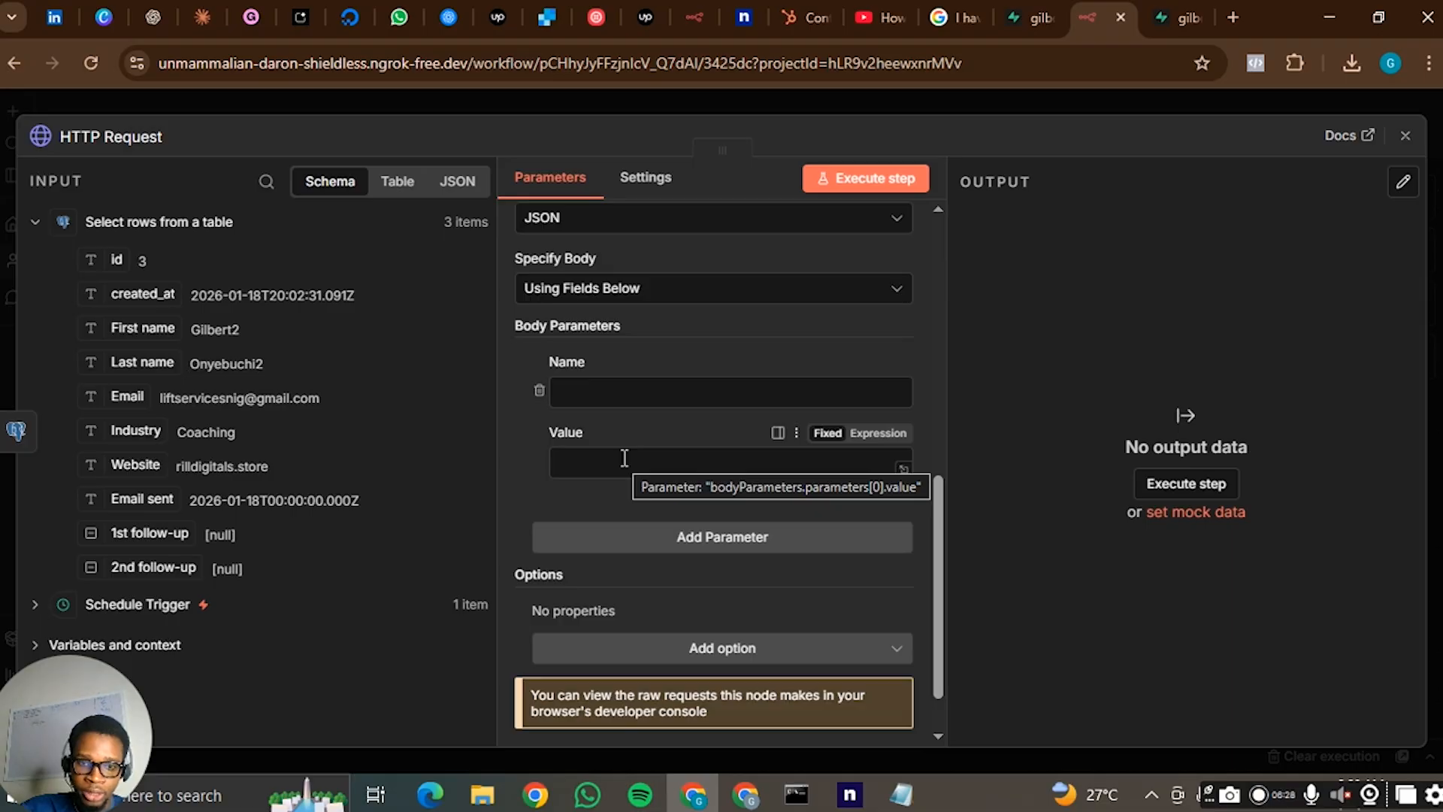
- Name the first body parameter "from", using the on-screen keyboard for the letter f
{"action": "left_click", "coordinate": [661, 392]}
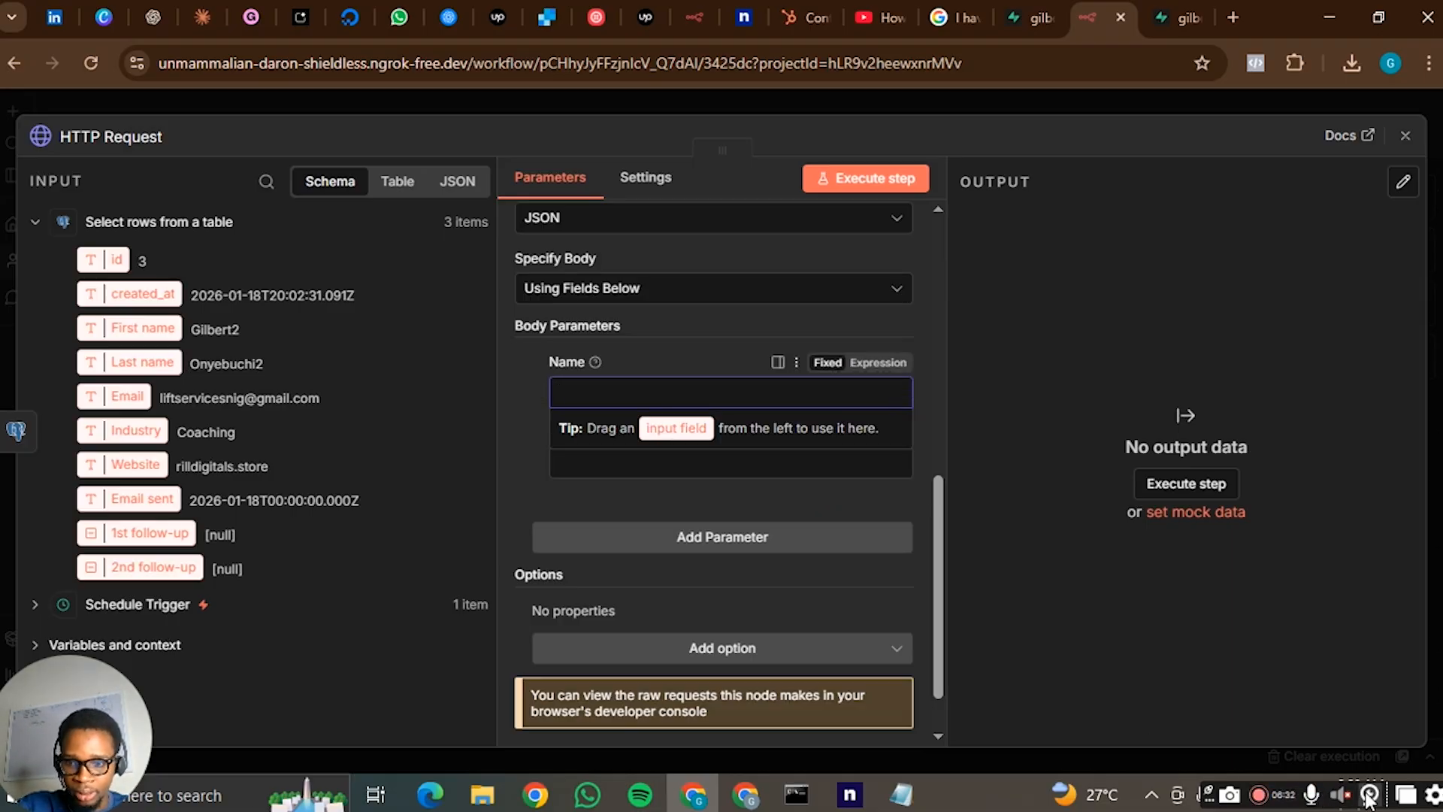
{"action": "left_click_drag", "start_coordinate": [1208, 797], "coordinate": [1214, 741]}
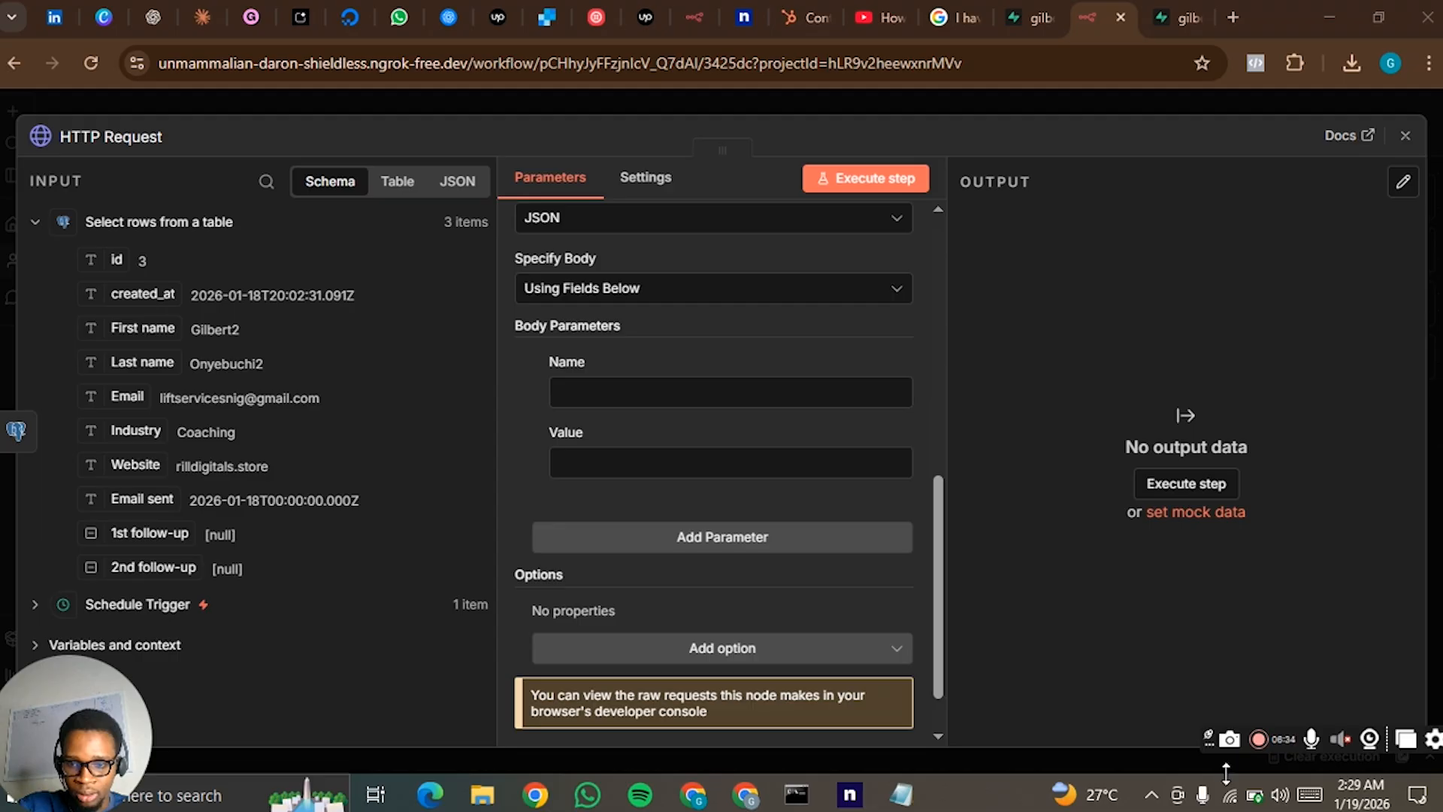
{"action": "left_click", "coordinate": [1309, 794]}
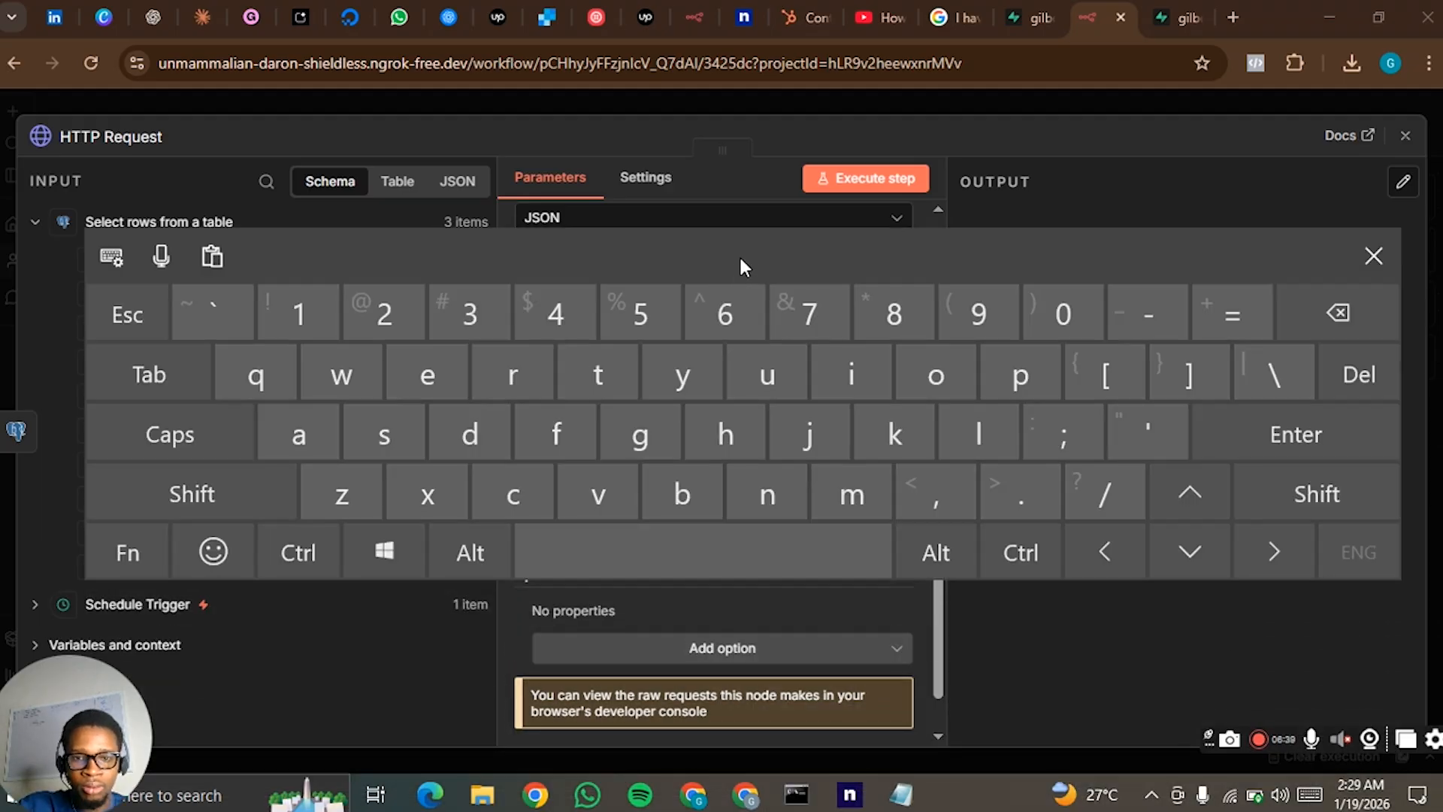
{"action": "left_click_drag", "start_coordinate": [740, 267], "coordinate": [724, 463]}
{"action": "left_click", "coordinate": [689, 391]}
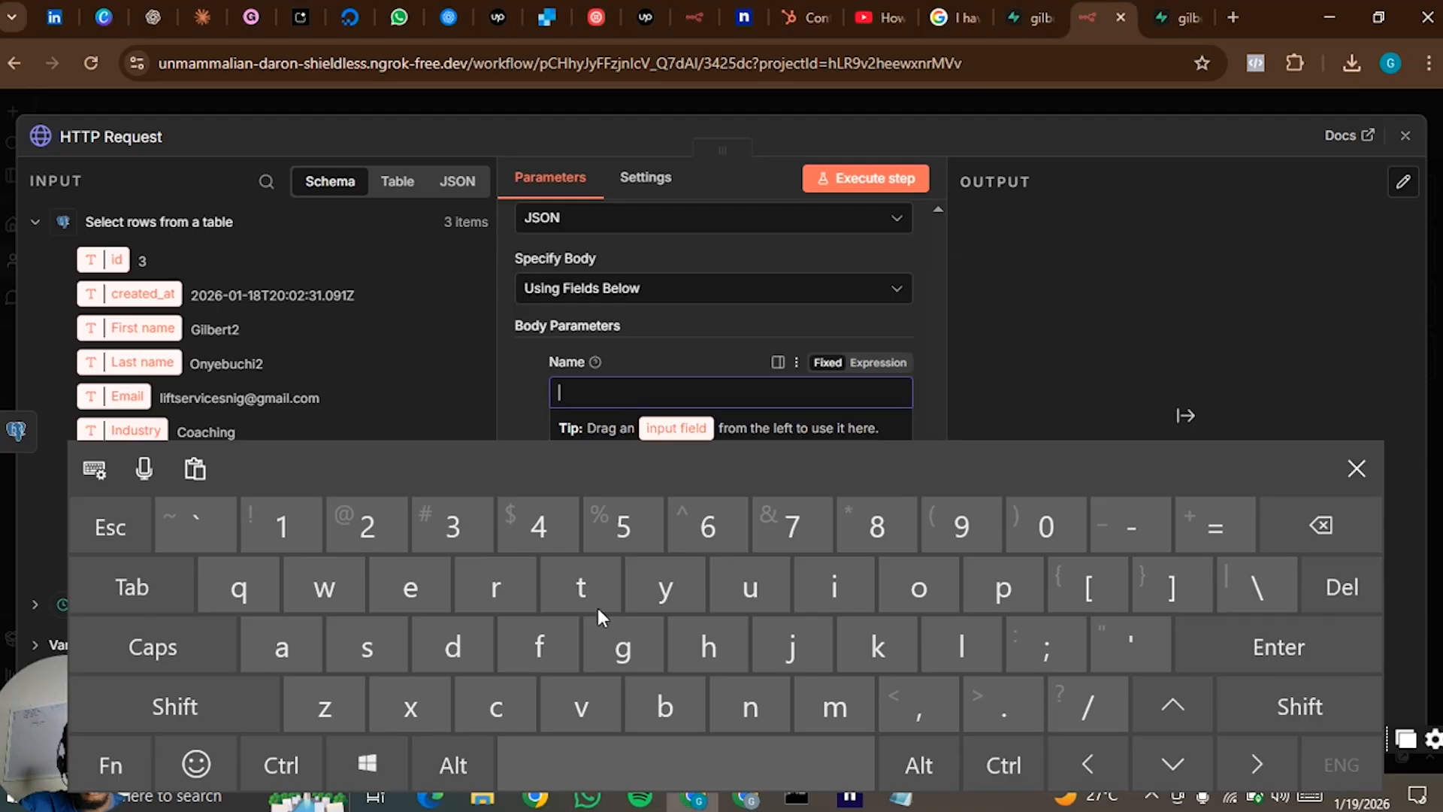
{"action": "left_click", "coordinate": [571, 631]}
{"action": "left_click", "coordinate": [1356, 469]}
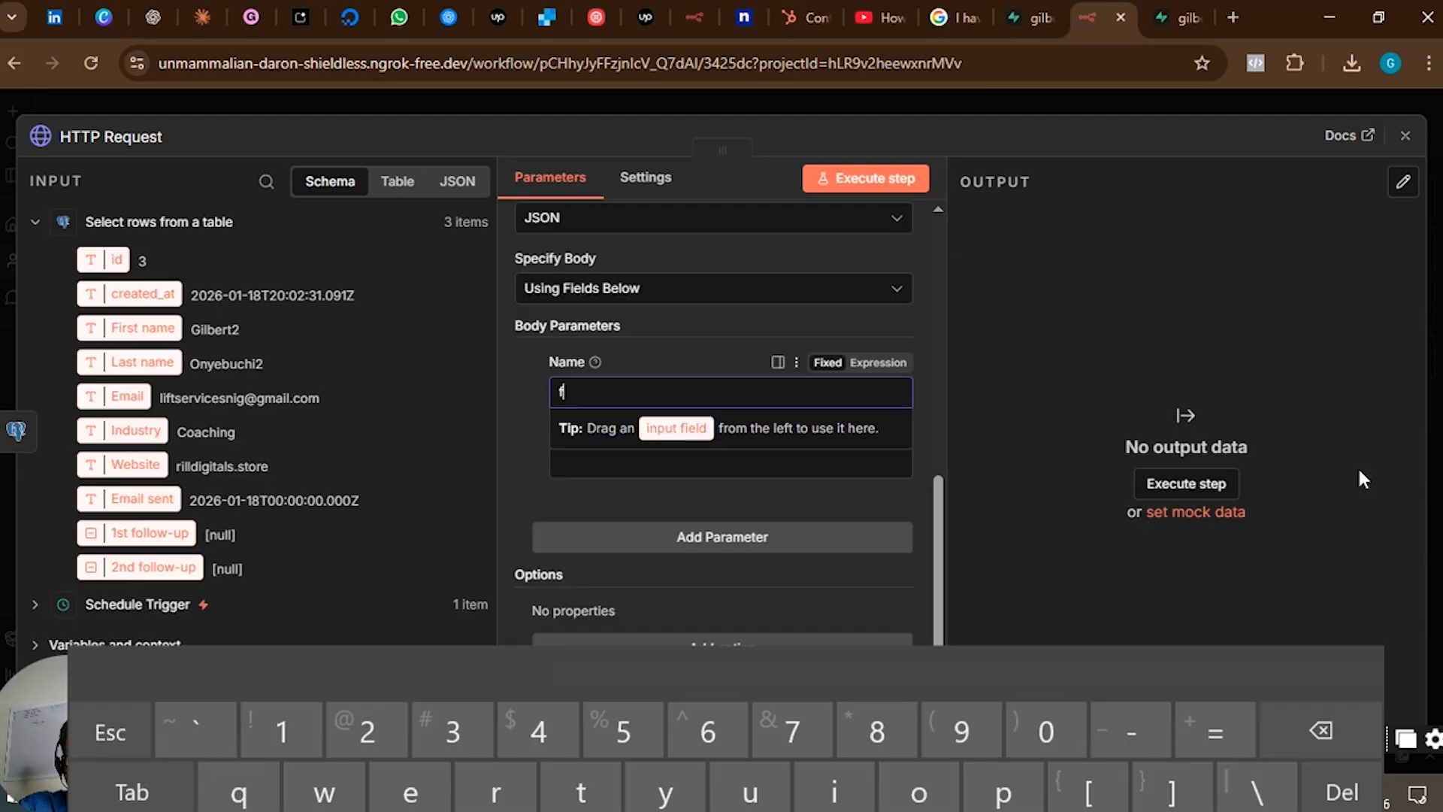
{"action": "type", "text": "rom"}
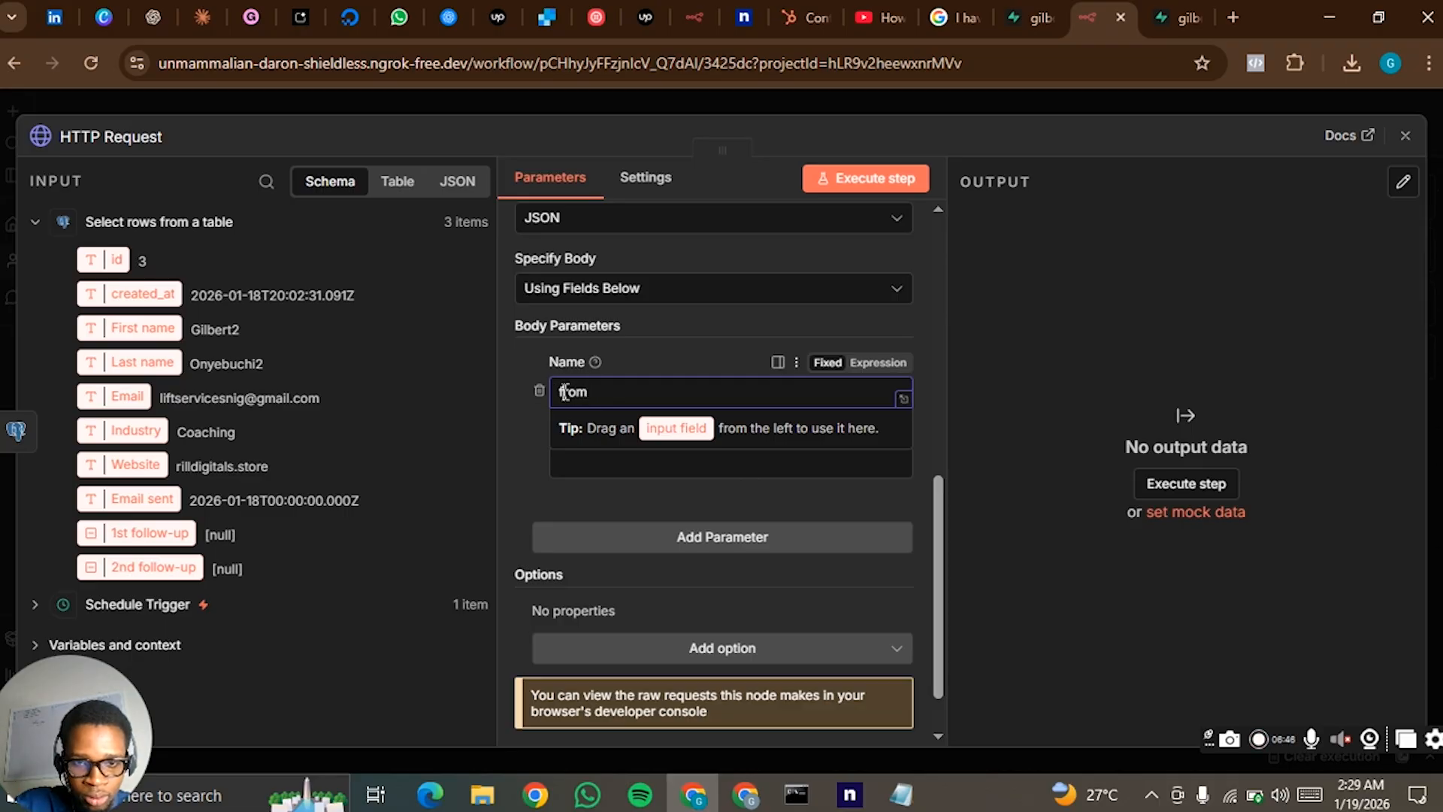
{"action": "left_click_drag", "start_coordinate": [565, 392], "coordinate": [559, 391]}
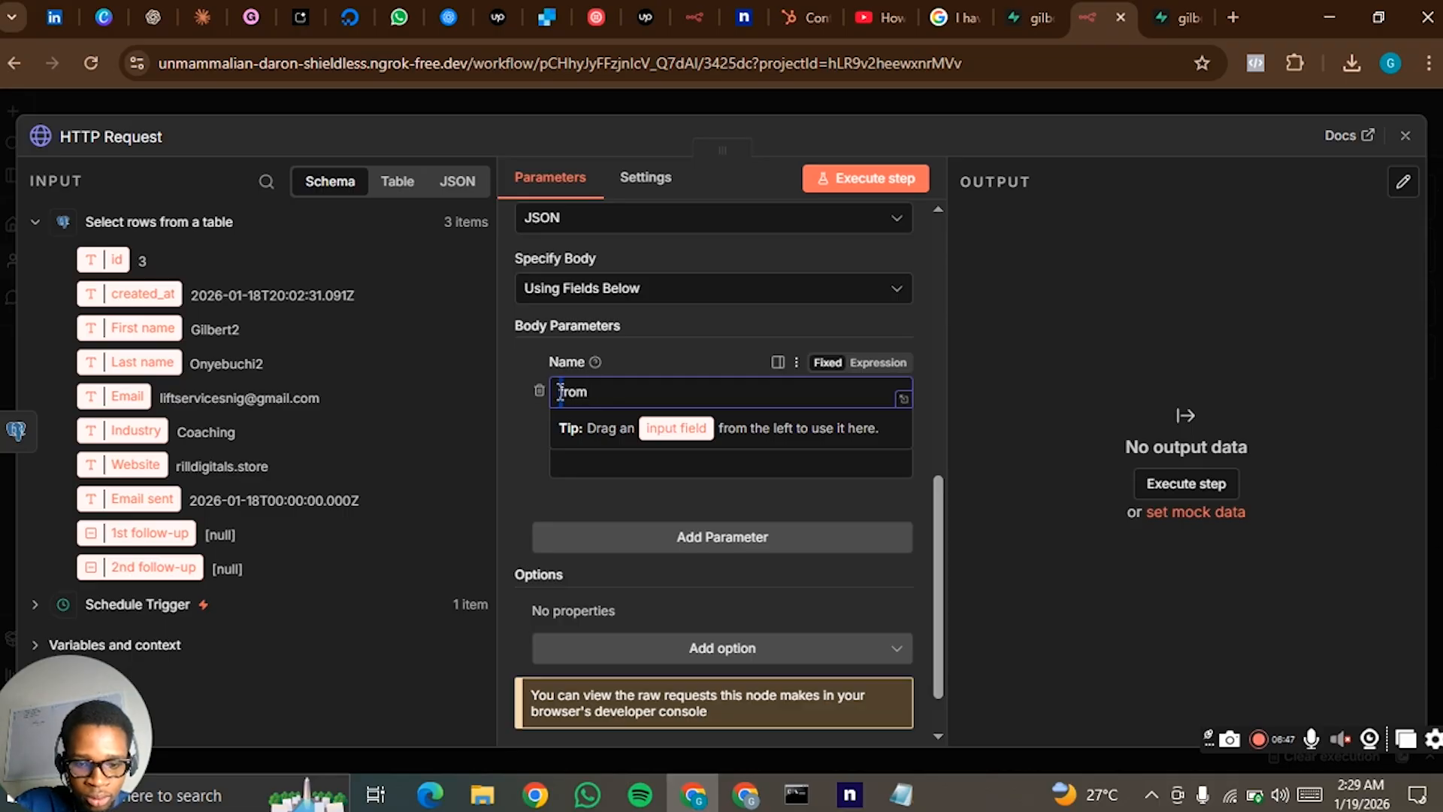
{"action": "left_click", "coordinate": [570, 461]}
{"action": "left_click", "coordinate": [513, 435]}
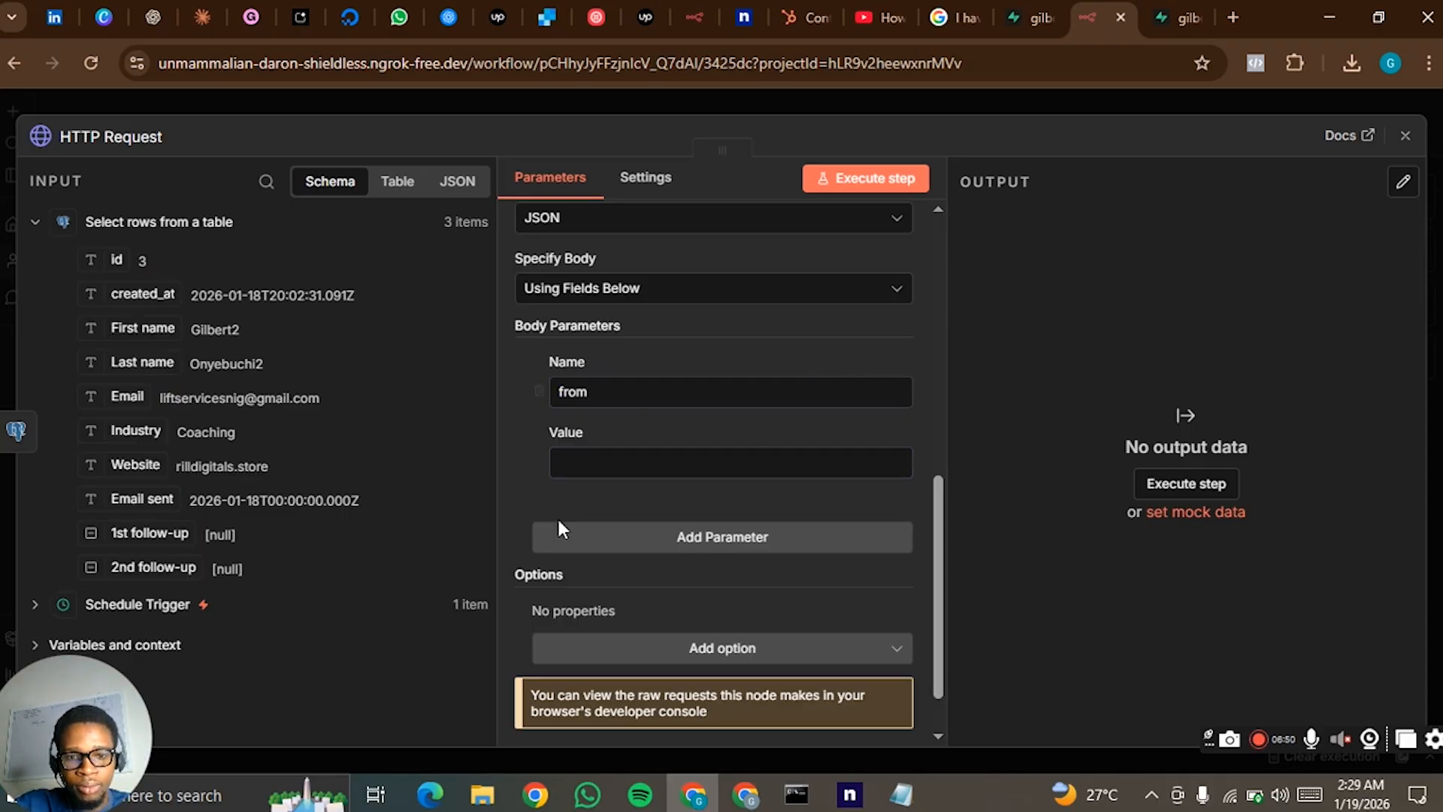
- Add a second body parameter and name it "to"
{"action": "left_click", "coordinate": [637, 543]}
{"action": "left_click", "coordinate": [635, 587]}
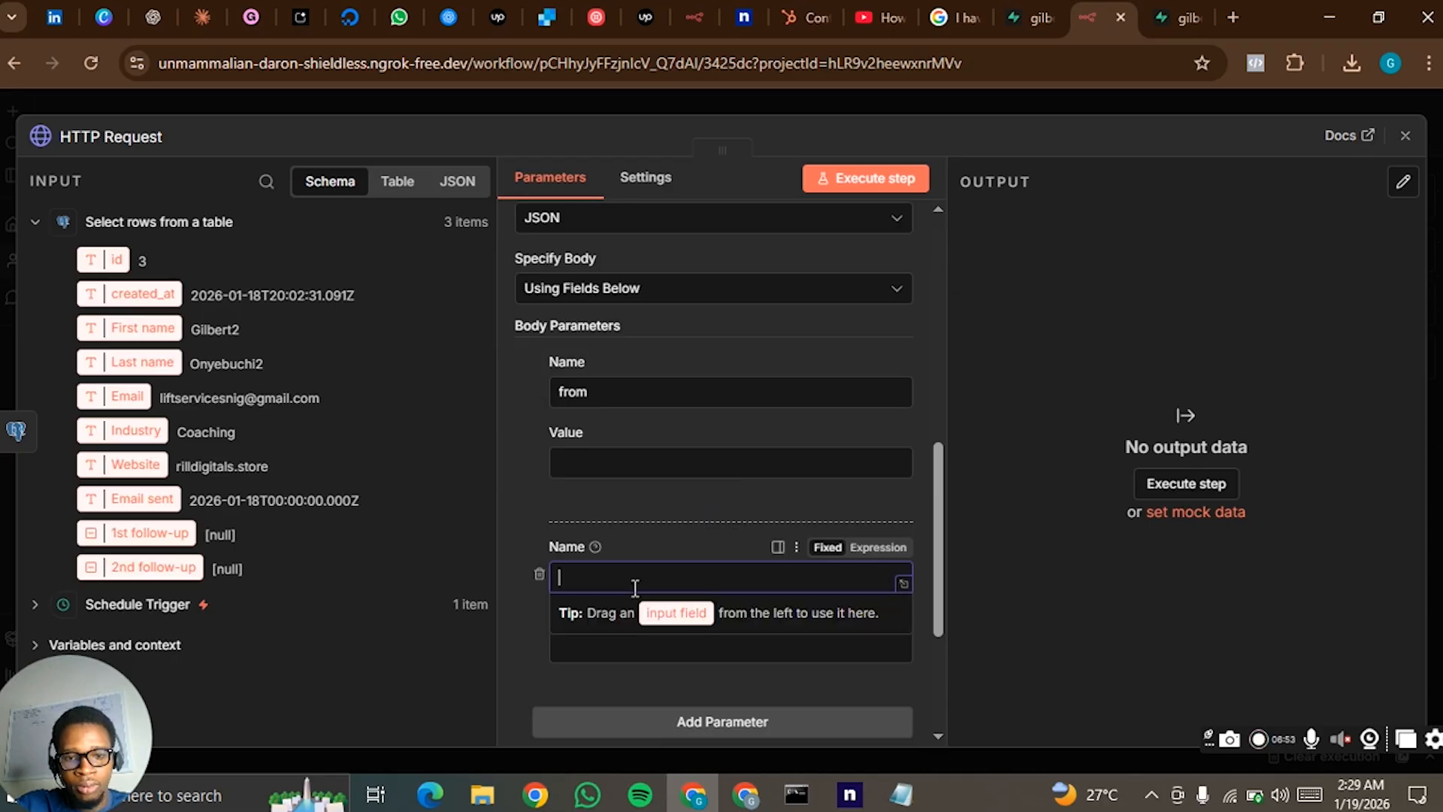
{"action": "left_click", "coordinate": [521, 508]}
{"action": "scroll", "coordinate": [615, 604], "scroll_direction": "down", "scroll_amount": 3}
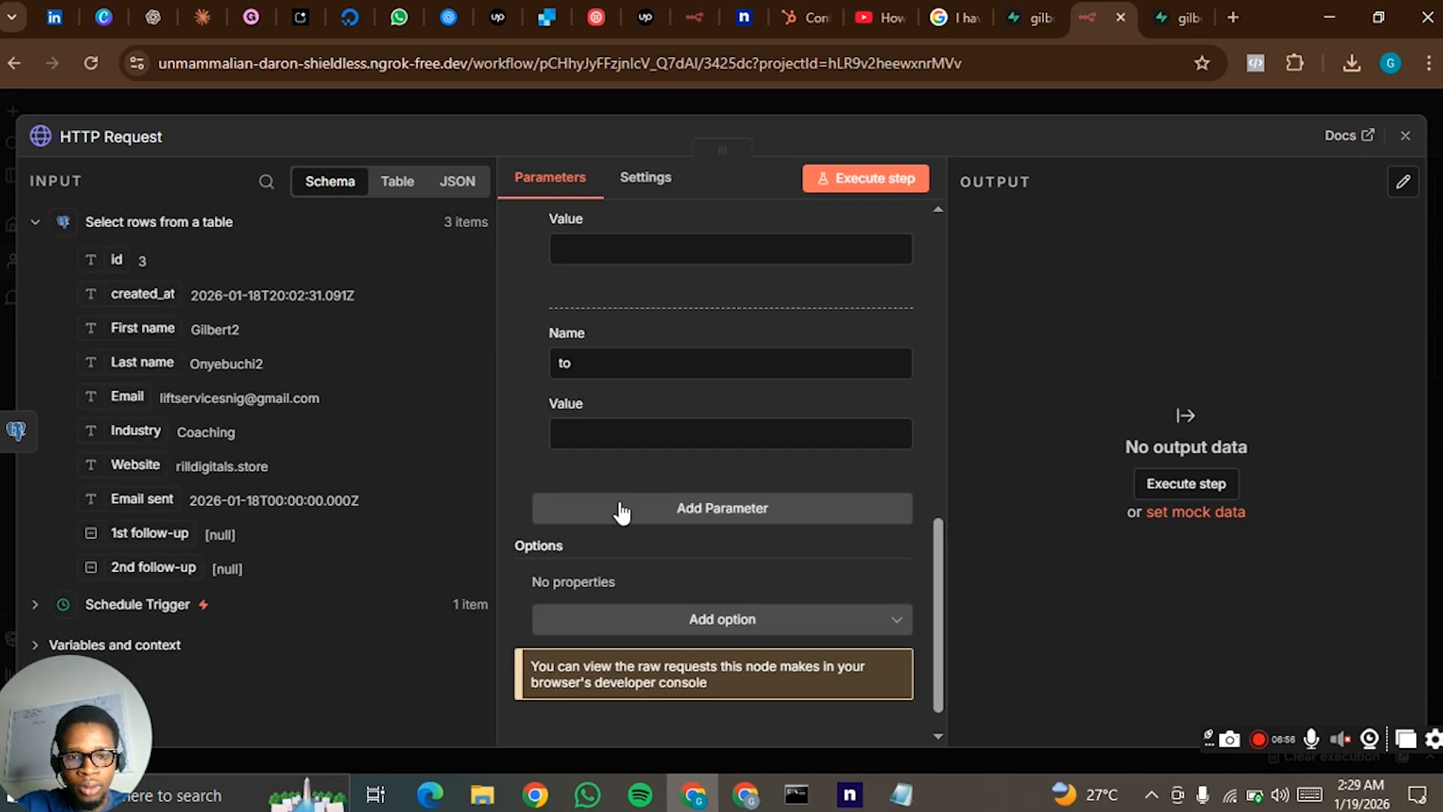
- Add a third body parameter and name it "subject"
{"action": "left_click", "coordinate": [621, 513]}
{"action": "left_click", "coordinate": [615, 551]}
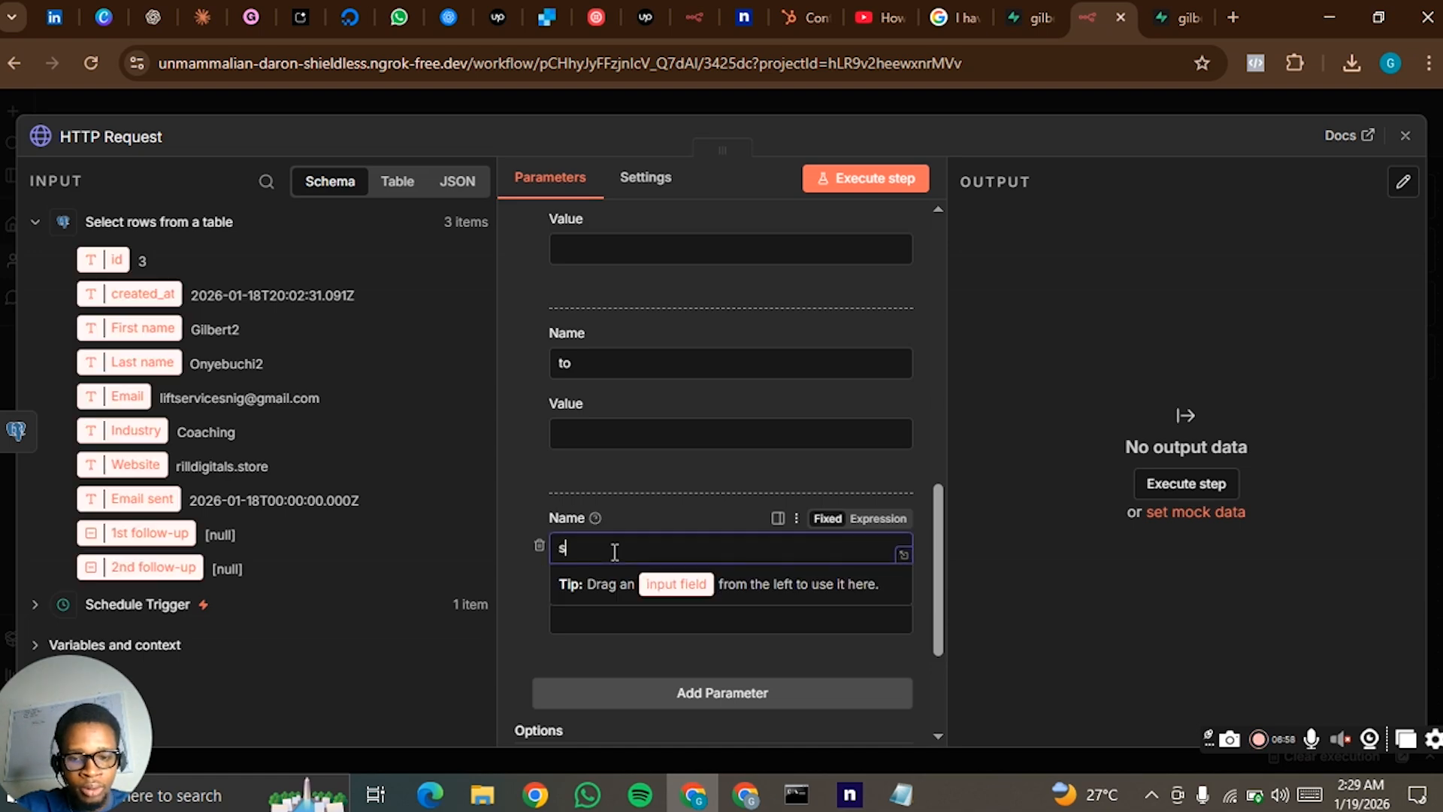
{"action": "type", "text": "subject"}
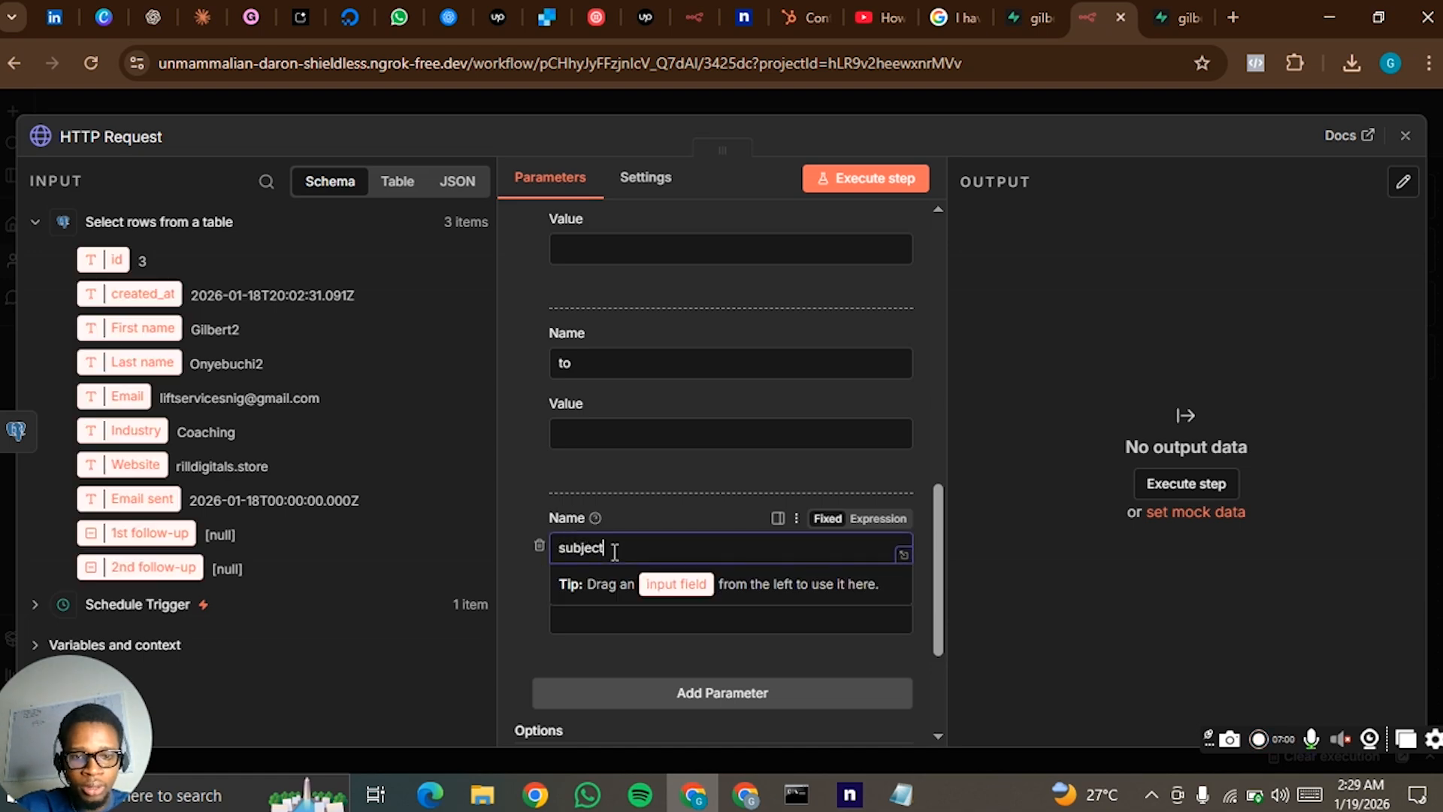
{"action": "left_click", "coordinate": [508, 579]}
{"action": "scroll", "coordinate": [652, 655], "scroll_direction": "down", "scroll_amount": 2}
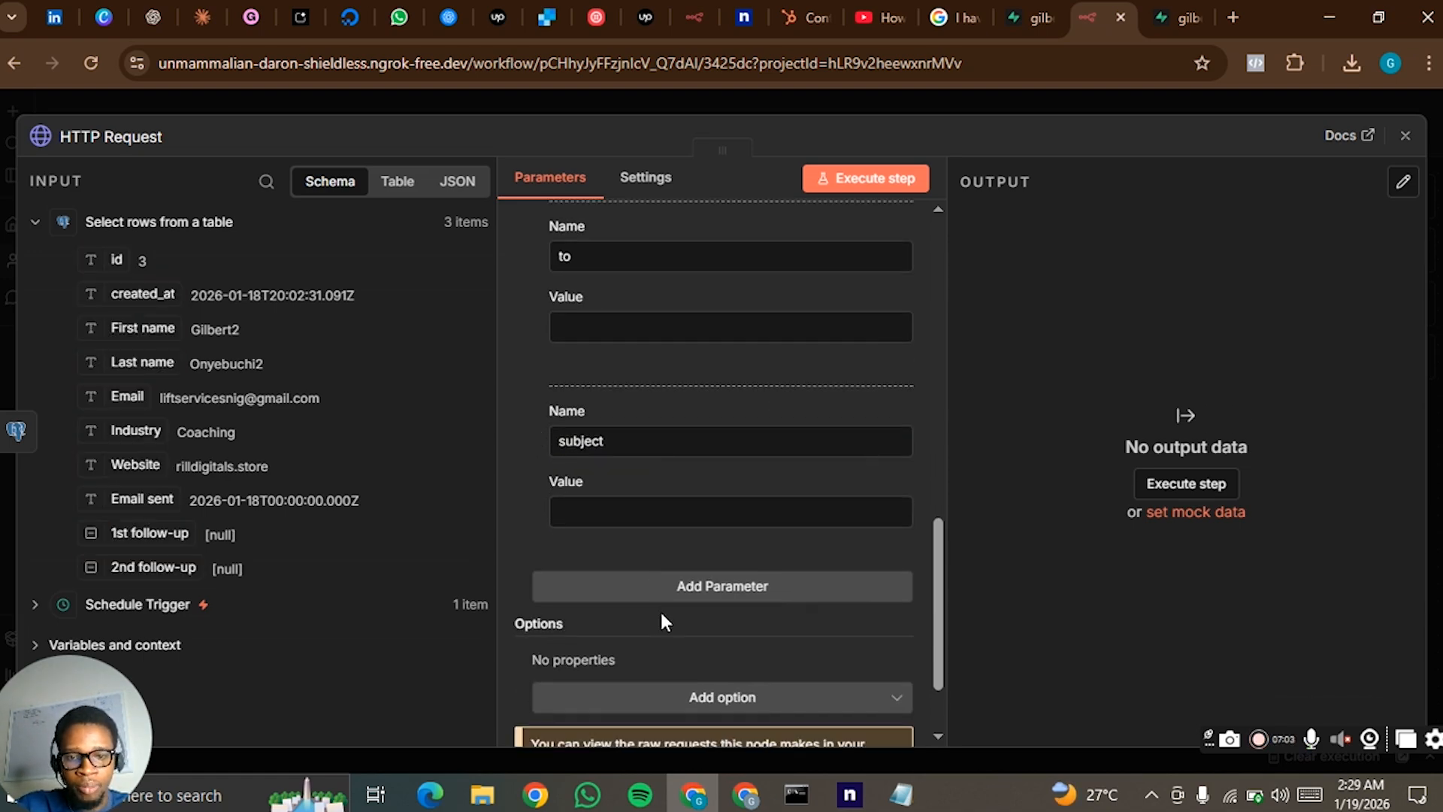
- Add a fourth body parameter and name it "text"
{"action": "left_click", "coordinate": [668, 594]}
{"action": "left_click", "coordinate": [634, 626]}
{"action": "type", "text": "text"}
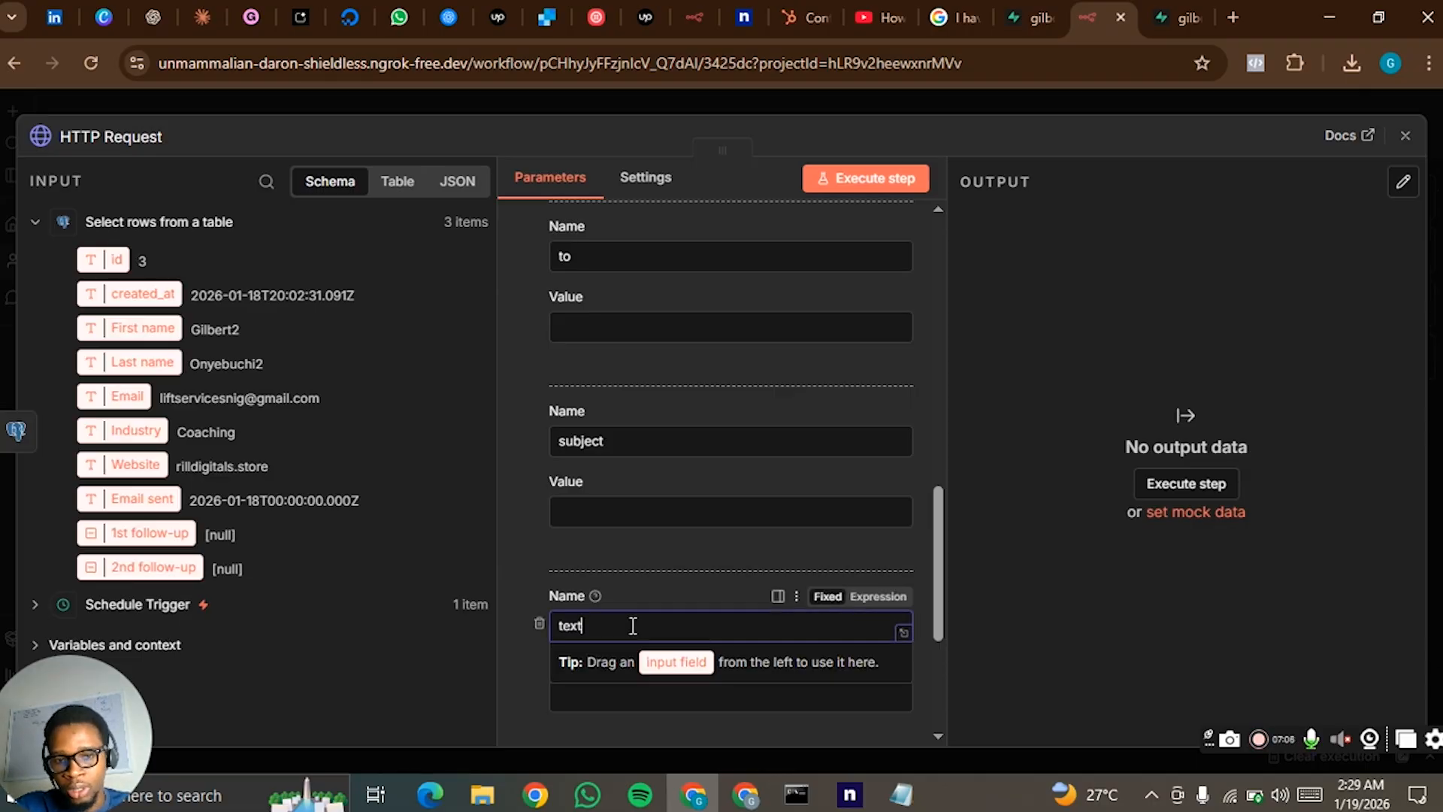
{"action": "left_click", "coordinate": [513, 538]}
- Show the input data as JSON and map its Email field to the "to" parameter's value as {{ $json.Email }}
{"action": "scroll", "coordinate": [601, 466], "scroll_direction": "up", "scroll_amount": 2}
{"action": "scroll", "coordinate": [601, 466], "scroll_direction": "up", "scroll_amount": 1}
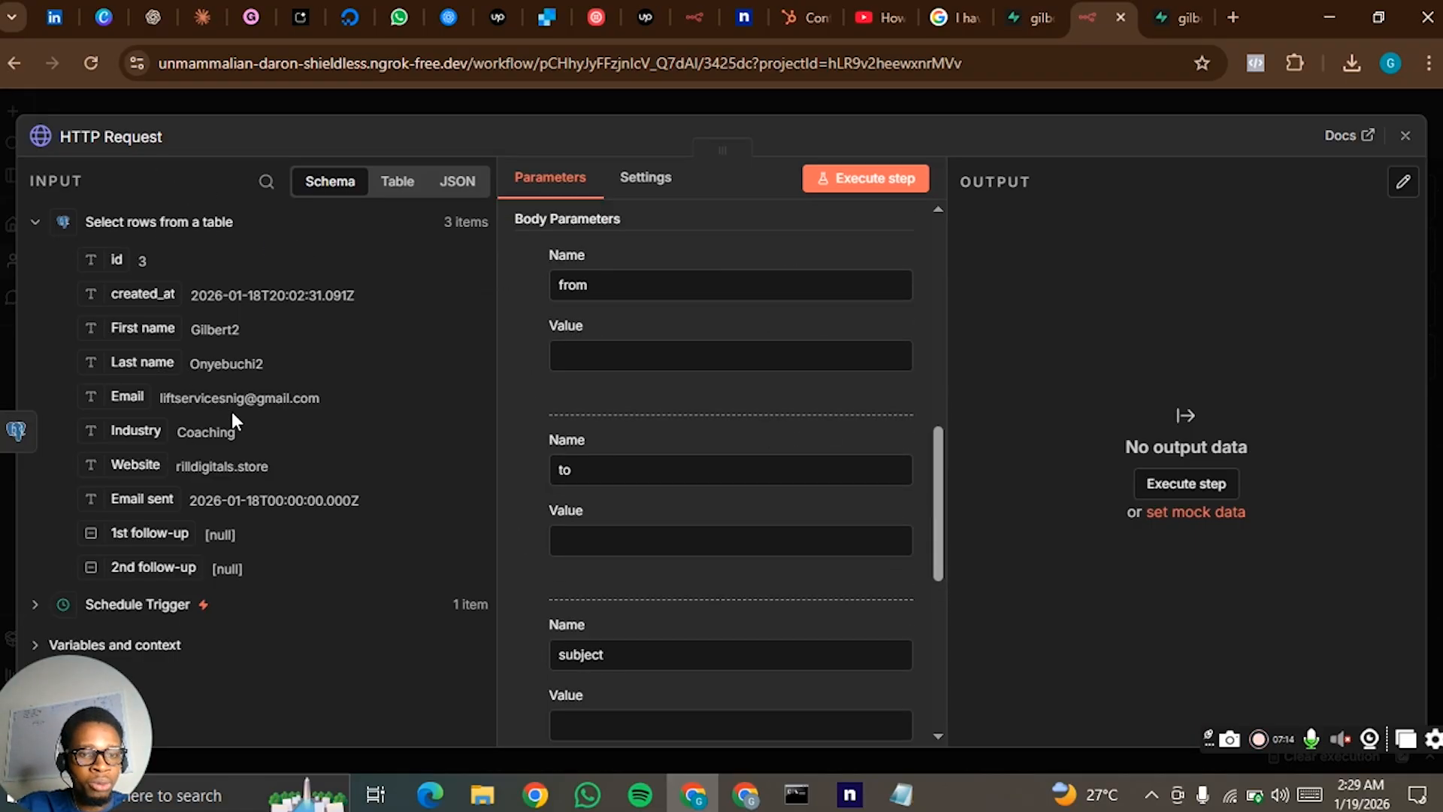
{"action": "left_click", "coordinate": [456, 184]}
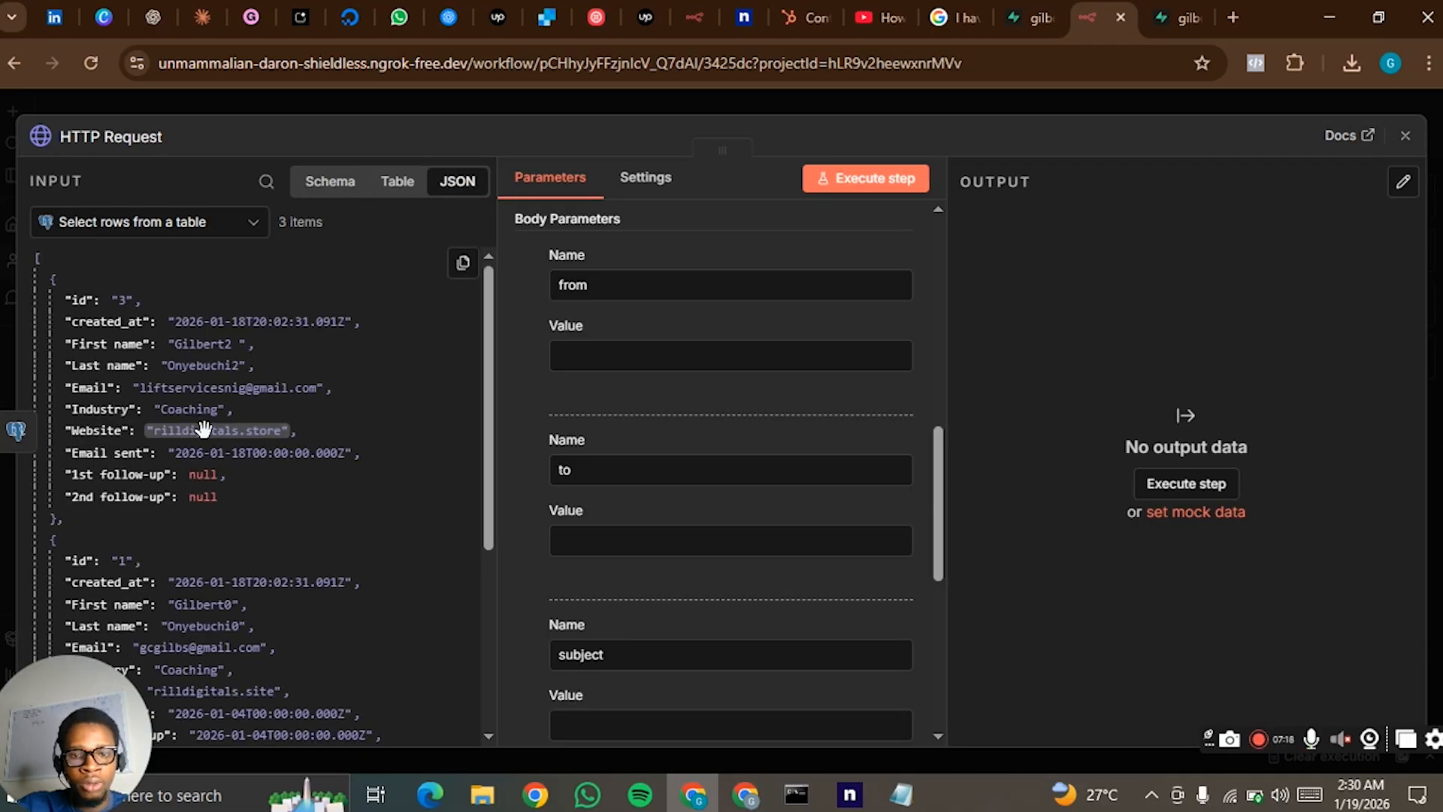
{"action": "scroll", "coordinate": [691, 408], "scroll_direction": "up", "scroll_amount": 1}
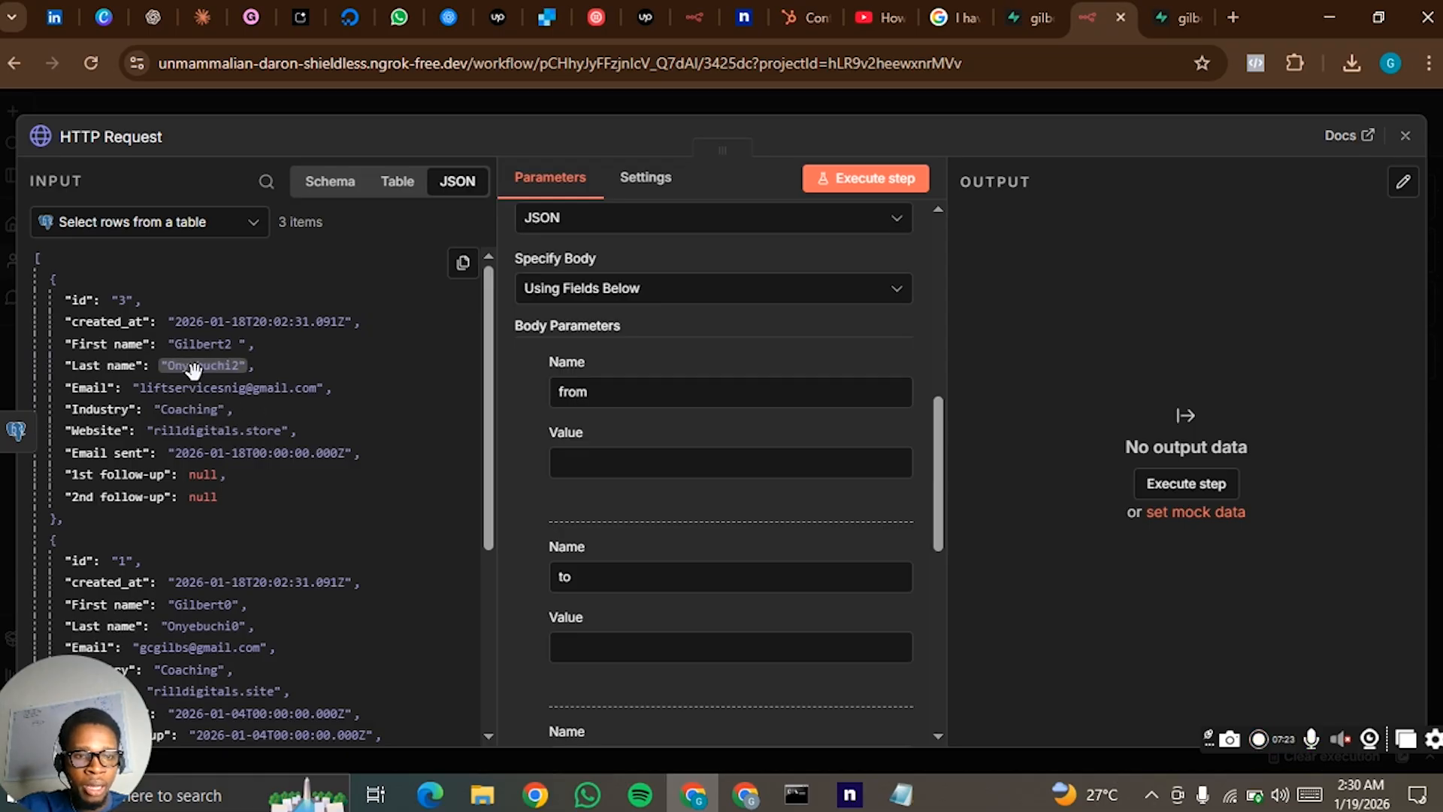
{"action": "left_click_drag", "start_coordinate": [203, 385], "coordinate": [606, 644]}
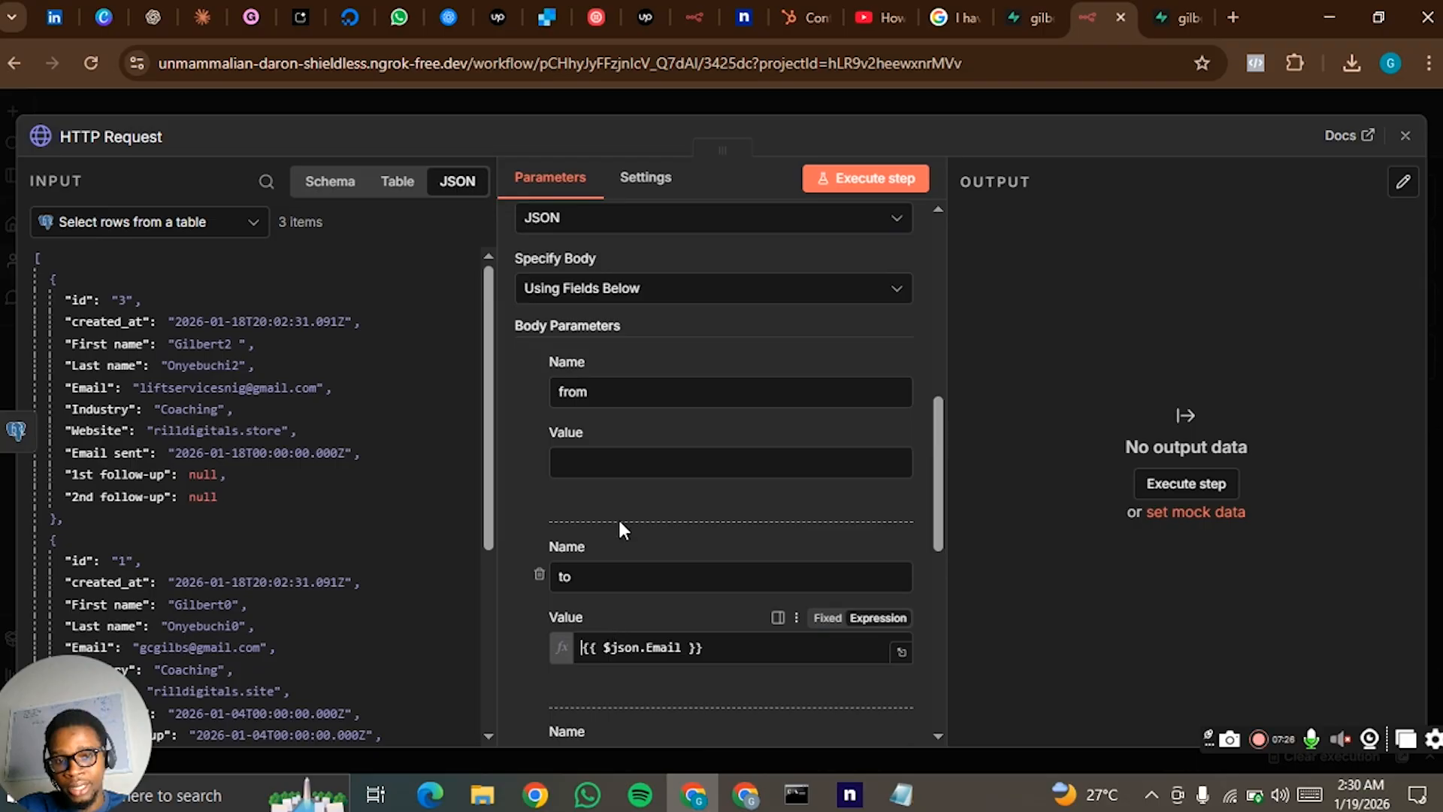
- Enter the sender's email address as the value of the "from" body parameter
{"action": "left_click", "coordinate": [613, 464]}
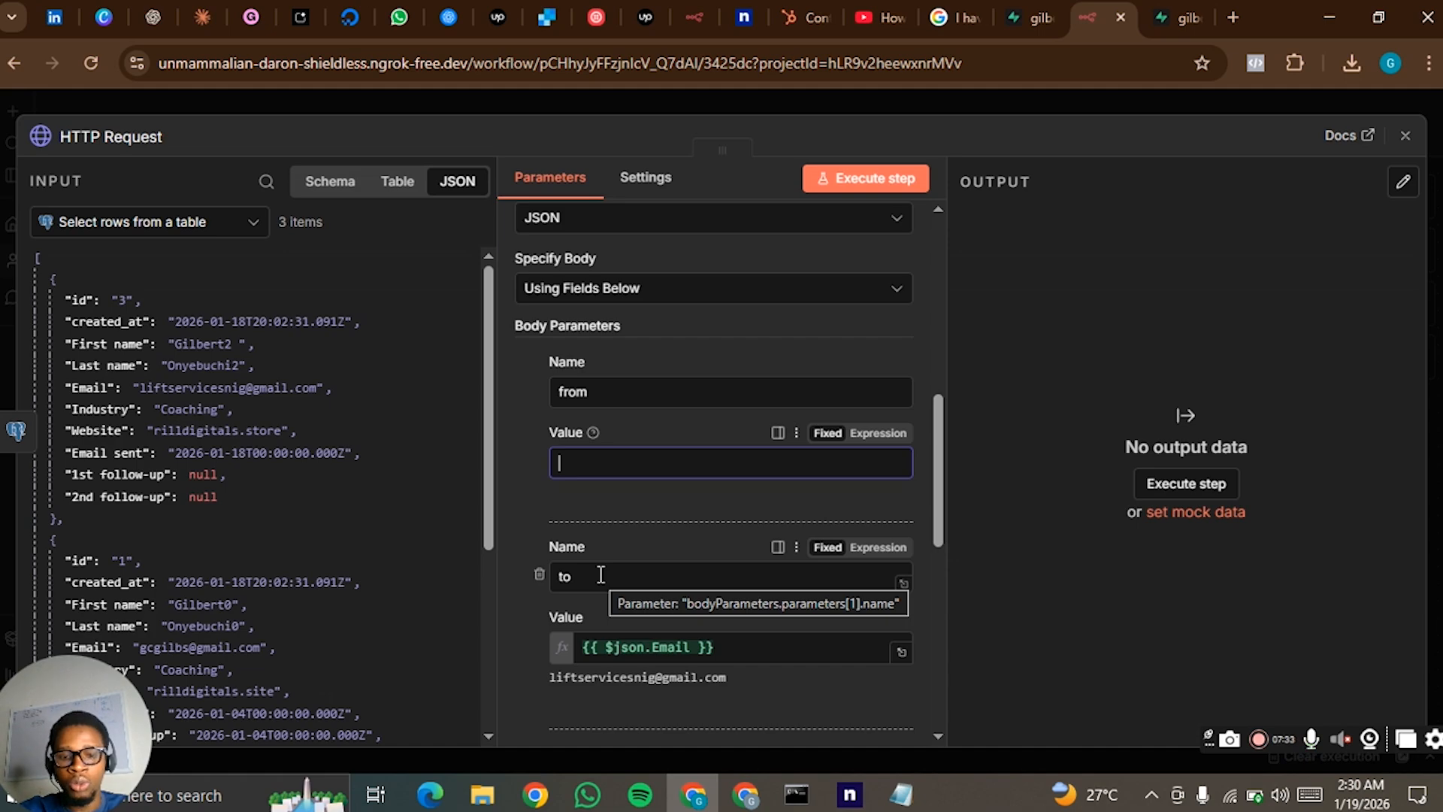
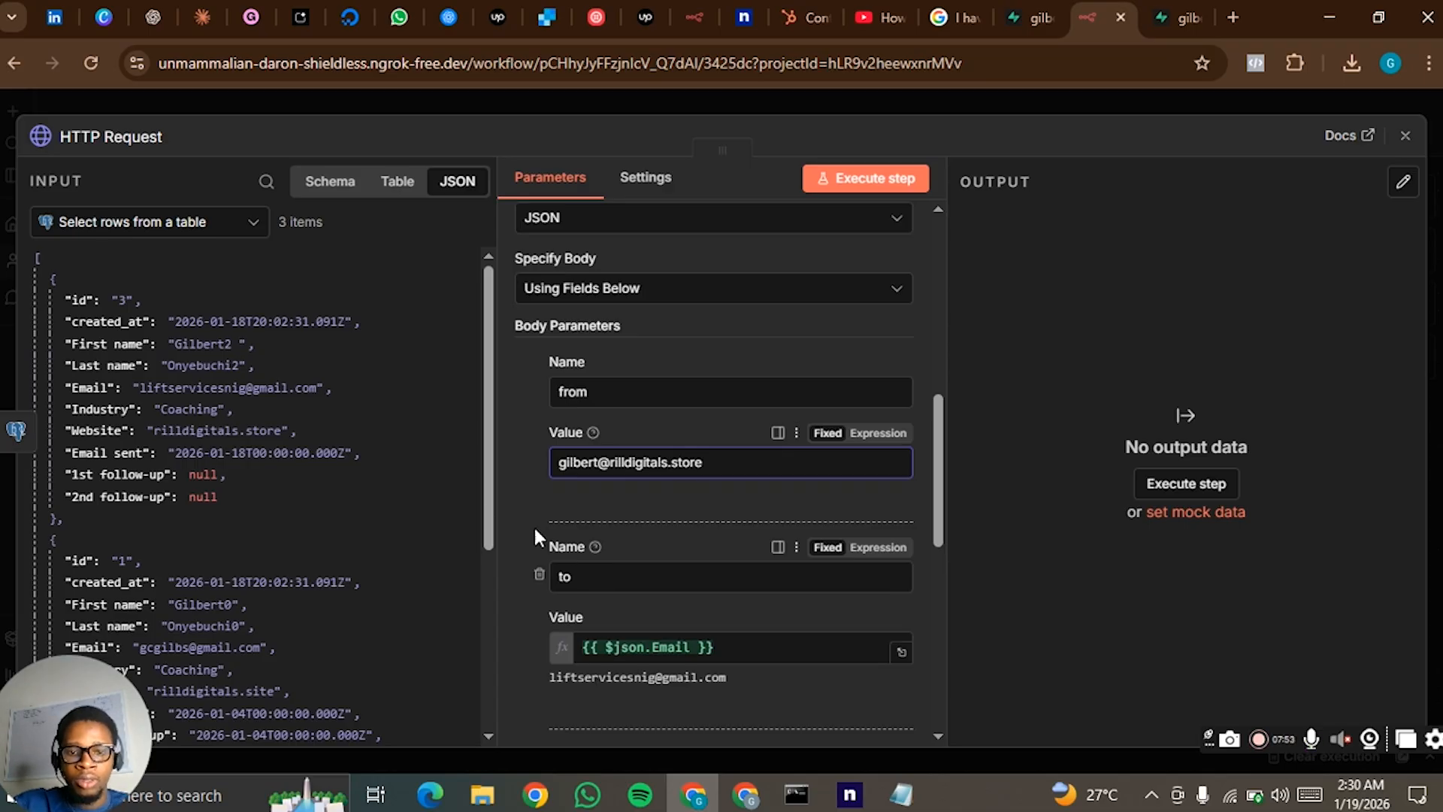
{"action": "left_click", "coordinate": [506, 463]}
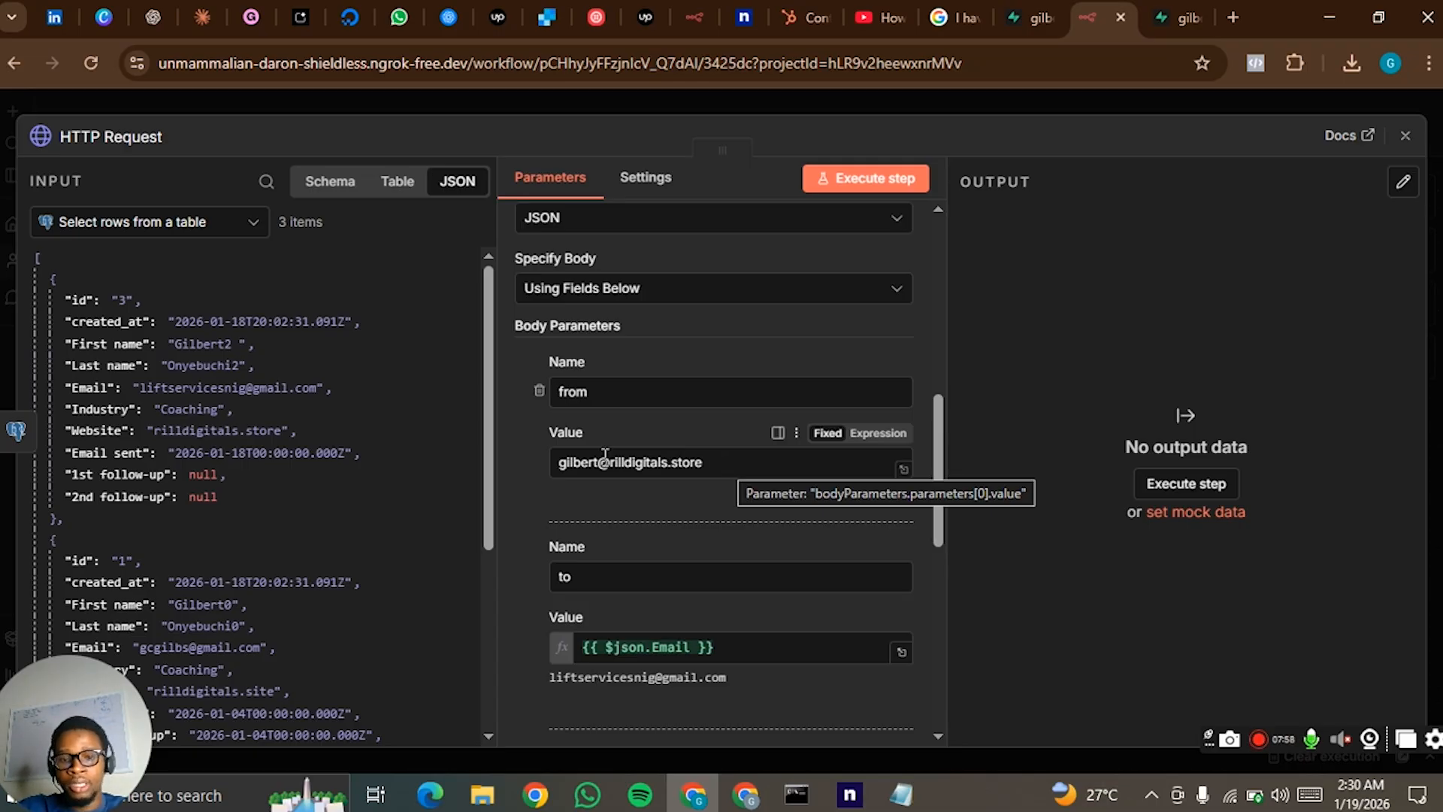
{"action": "scroll", "coordinate": [543, 469], "scroll_direction": "down", "scroll_amount": 3}
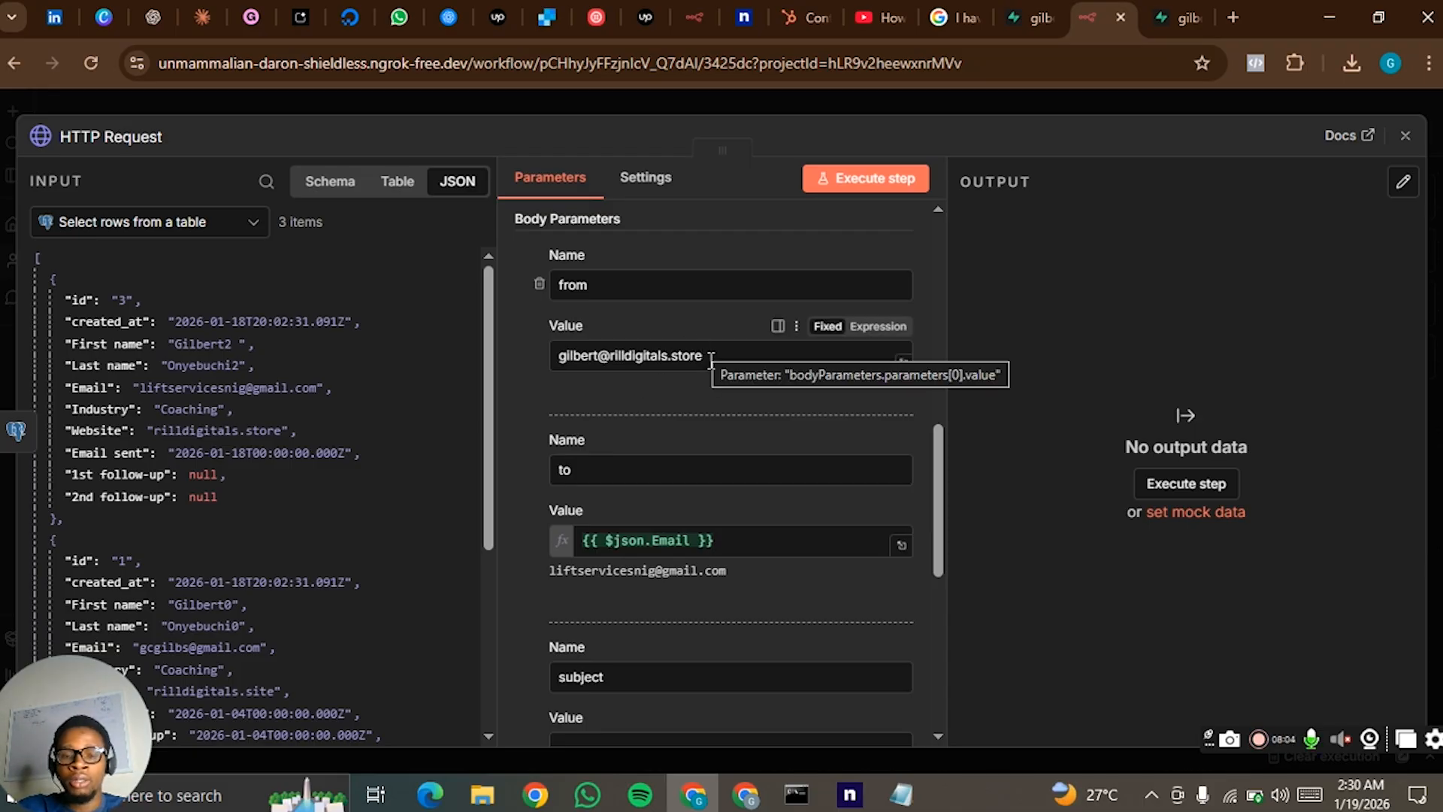
- Set the value of the "subject" body parameter to "Quick question"
{"action": "scroll", "coordinate": [711, 359], "scroll_direction": "down", "scroll_amount": 3}
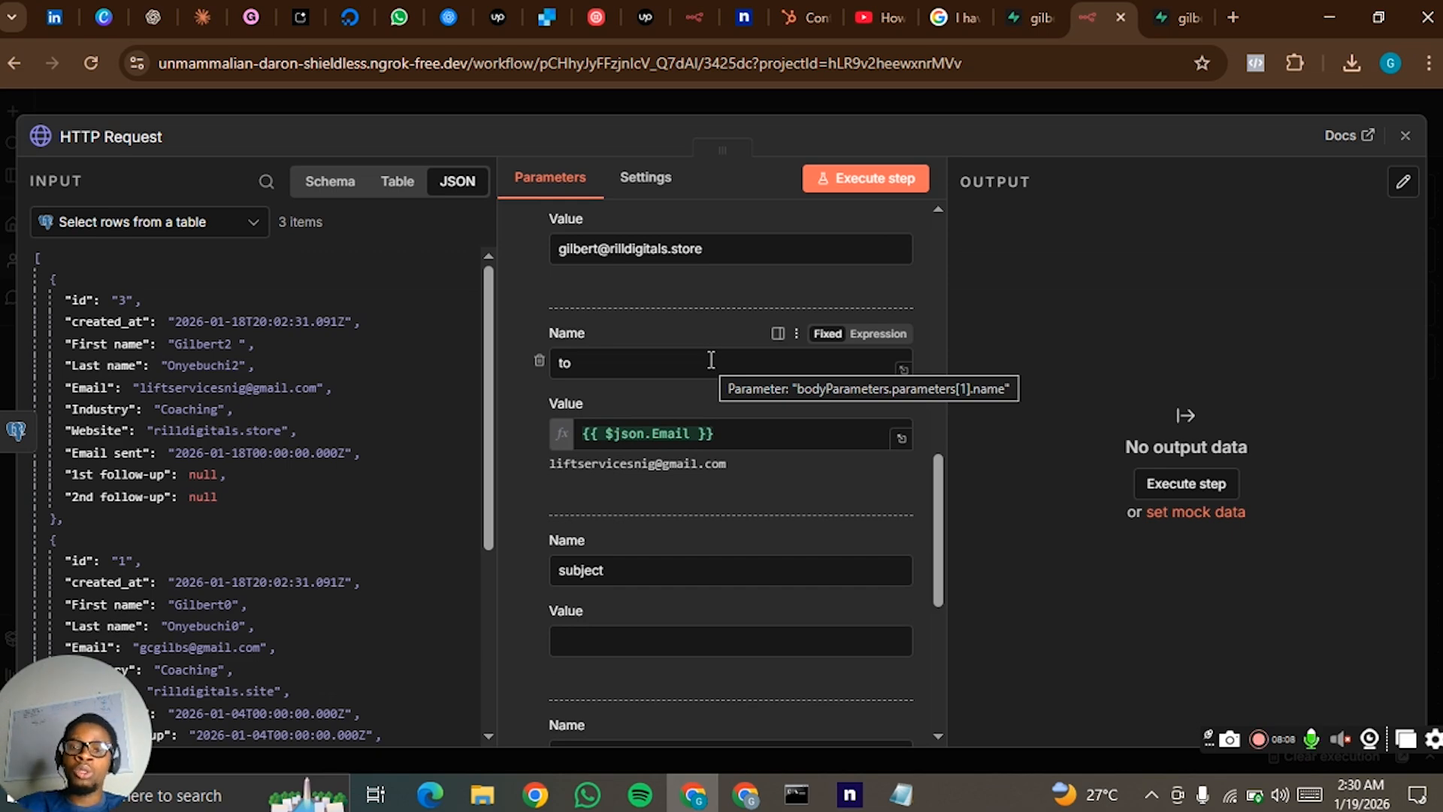
{"action": "scroll", "coordinate": [622, 577], "scroll_direction": "down", "scroll_amount": 3}
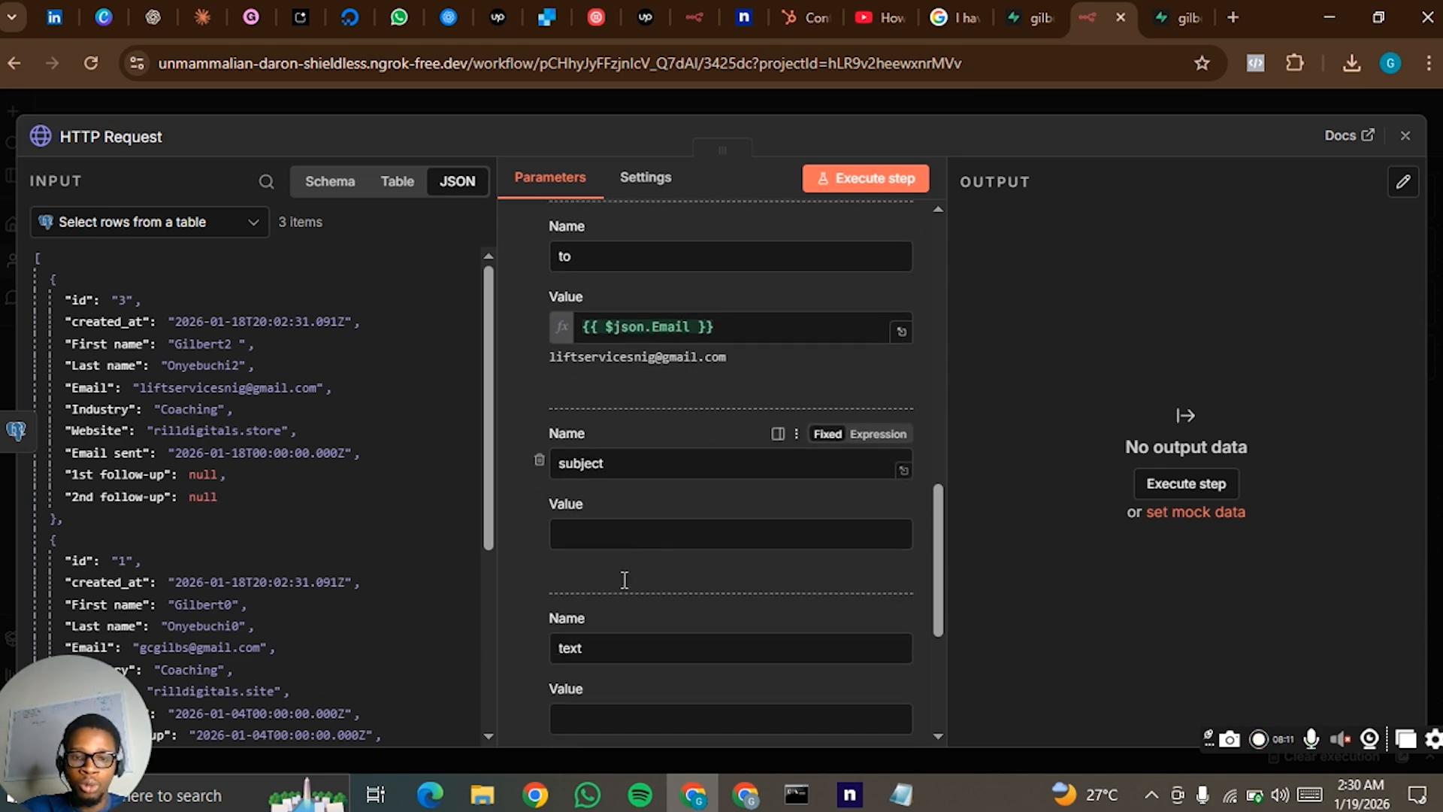
{"action": "left_click", "coordinate": [631, 540]}
{"action": "type", "text": "Quick ques"}
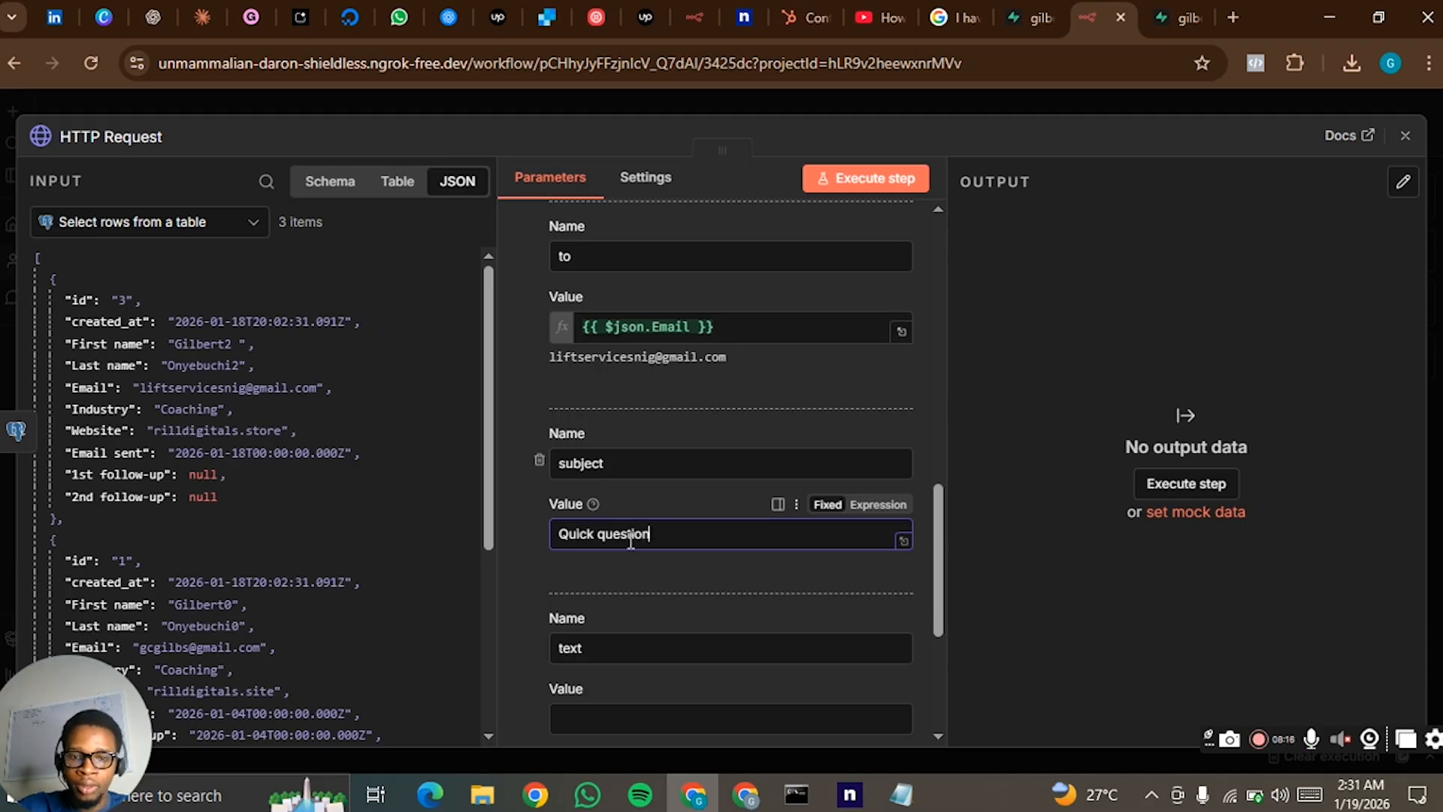
{"action": "type", "text": "tion"}
- Start the "text" parameter's value with the greeting Hi {{ $json["First name"] }}, using the First name field from the input data
{"action": "scroll", "coordinate": [631, 540], "scroll_direction": "down", "scroll_amount": 3}
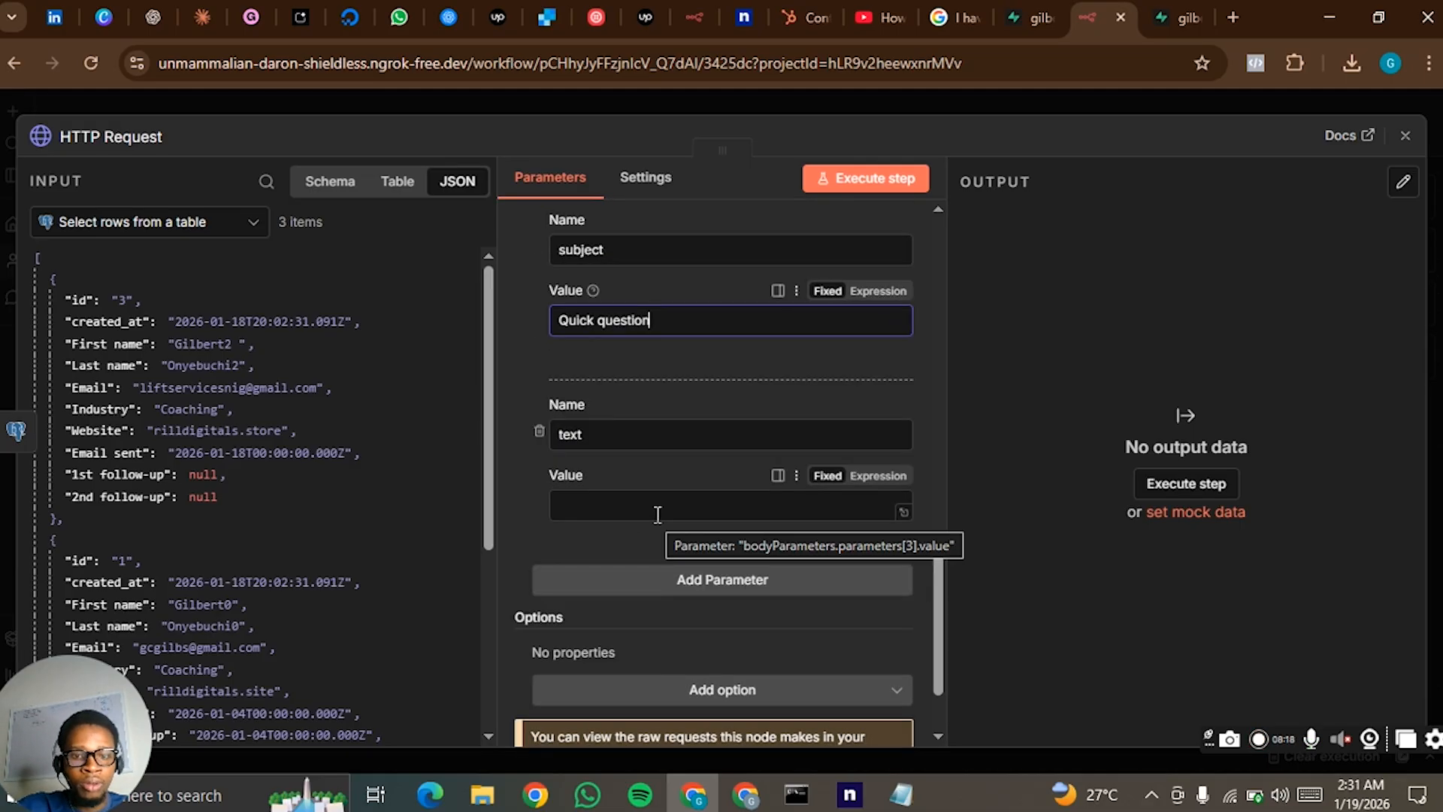
{"action": "left_click", "coordinate": [657, 515]}
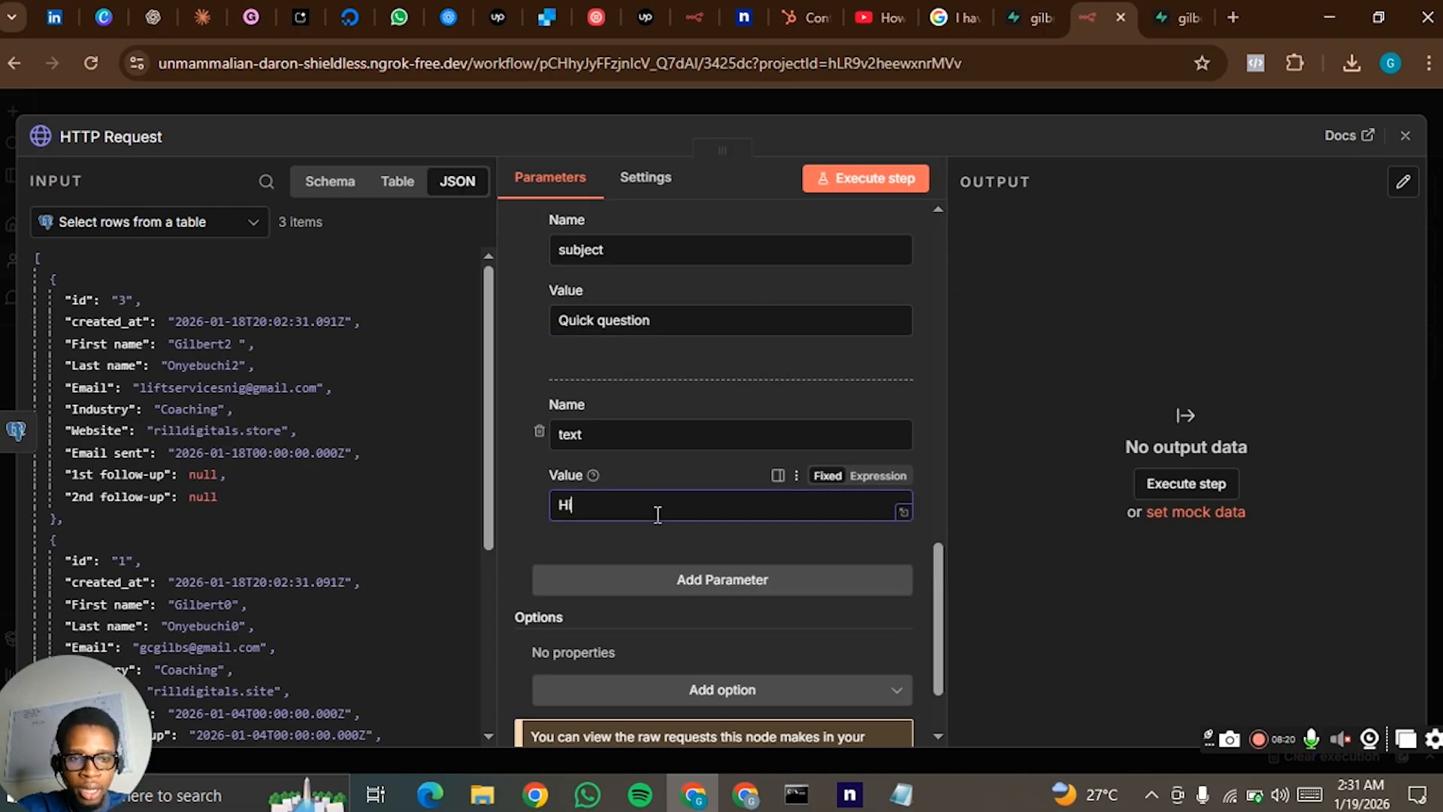
{"action": "left_click_drag", "start_coordinate": [104, 343], "coordinate": [677, 506]}
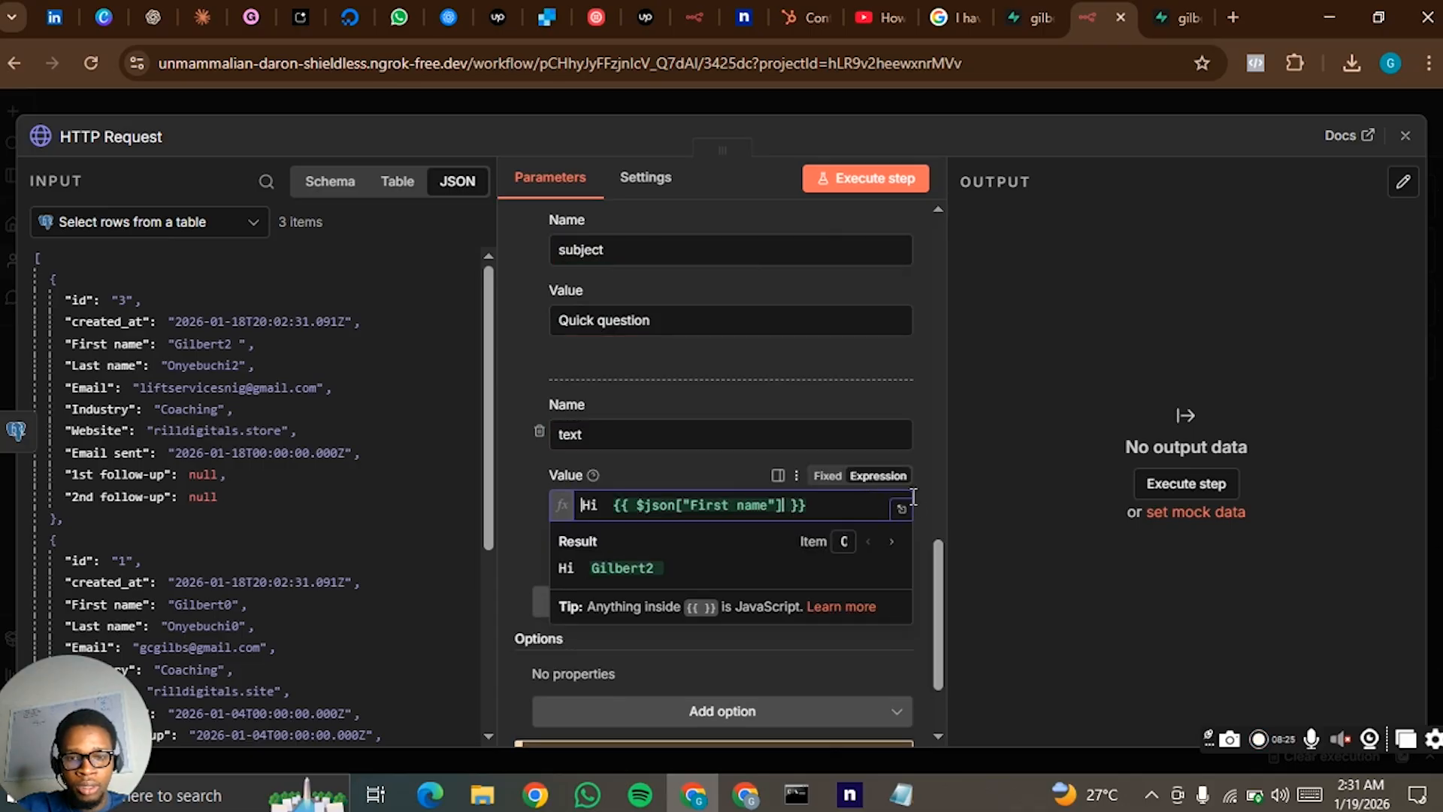
{"action": "left_click", "coordinate": [844, 506]}
{"action": "type", "text": ","}
{"action": "key", "text": "Return"}
- Below the greeting, write the email body "Remember when I told you I could start this channel back in August."
{"action": "type", "text": "Remember "}
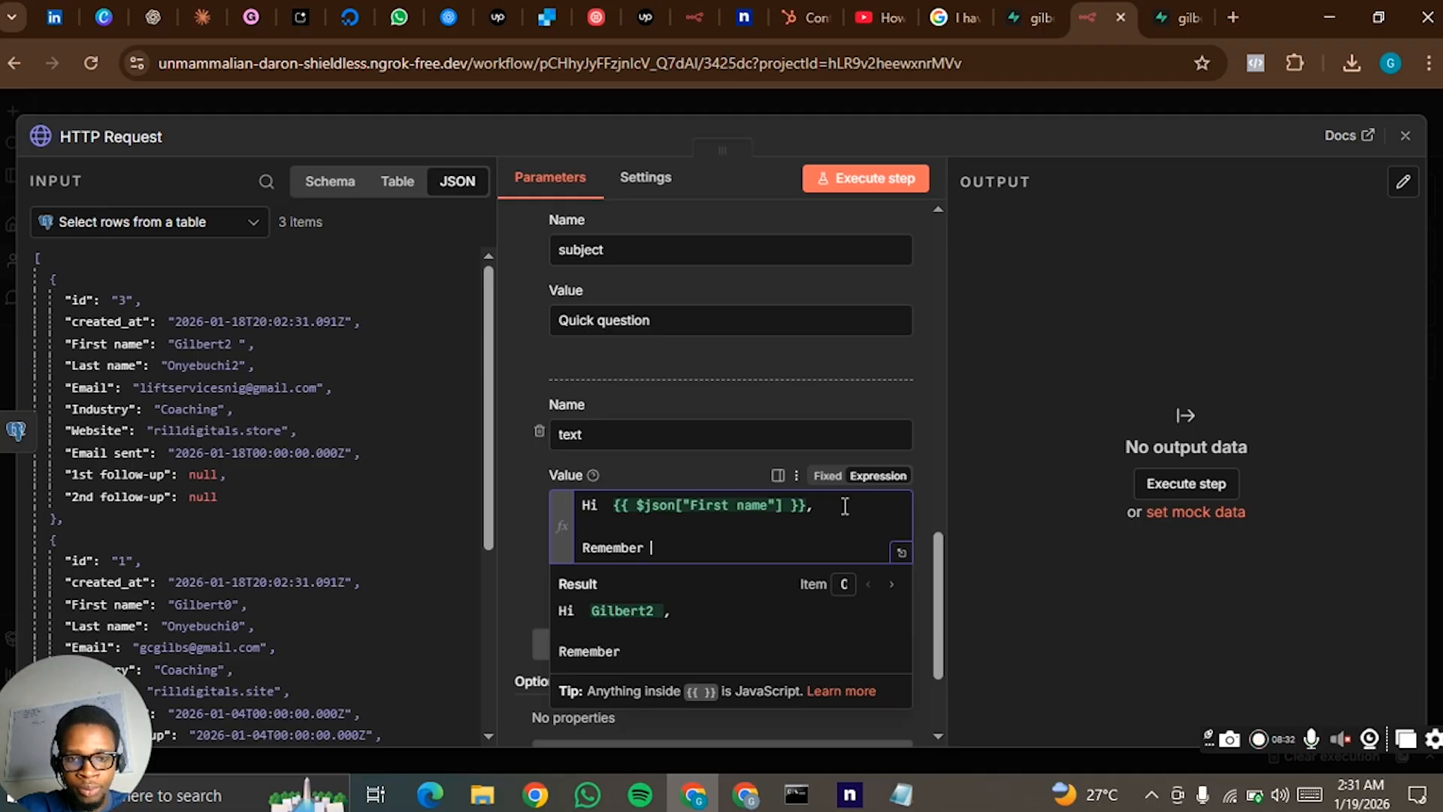
{"action": "type", "text": "when I told you I could start t"}
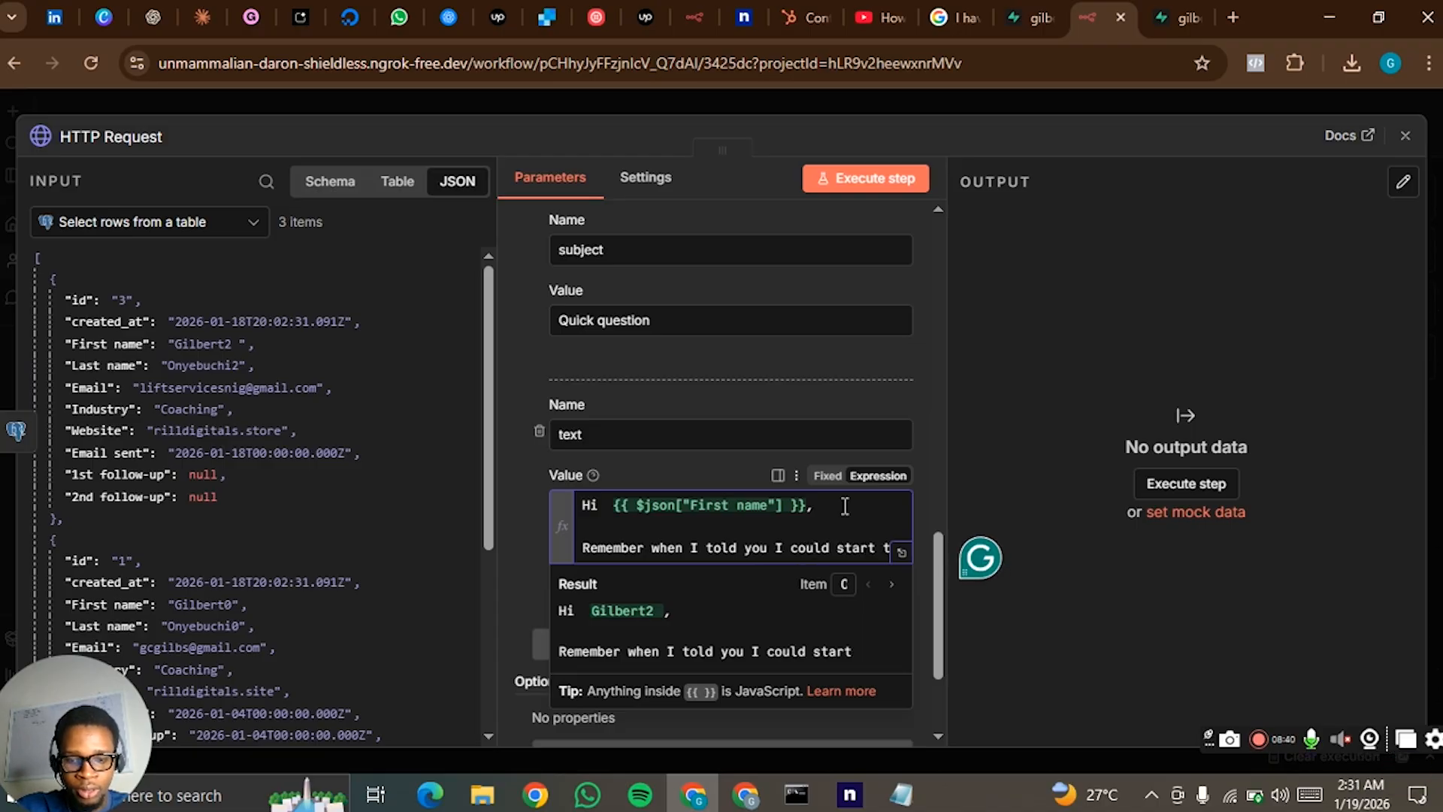
{"action": "type", "text": "his vh"}
{"action": "key", "text": "BackSpace"}
{"action": "key", "text": "BackSpace"}
{"action": "type", "text": "channe"}
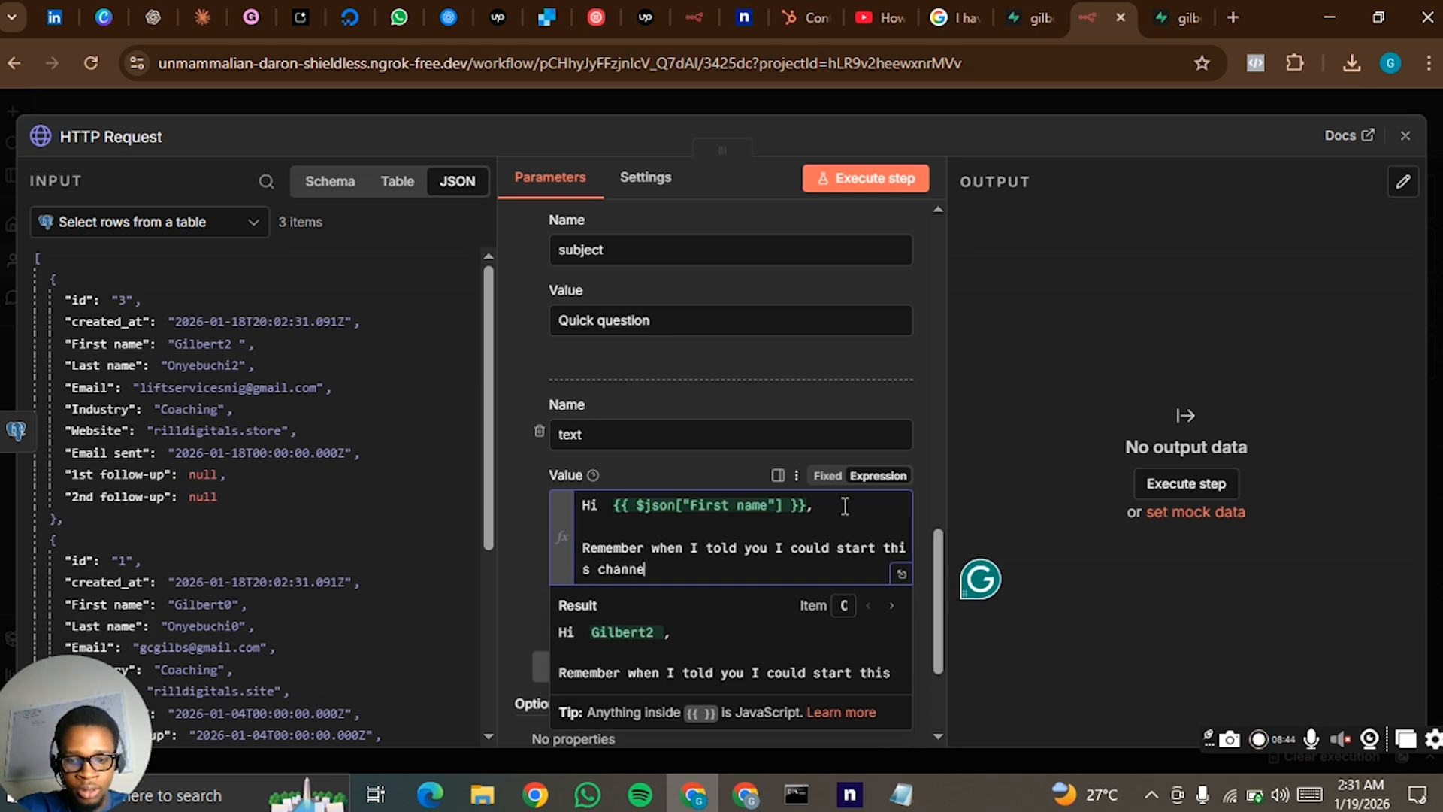
{"action": "type", "text": "l back in "}
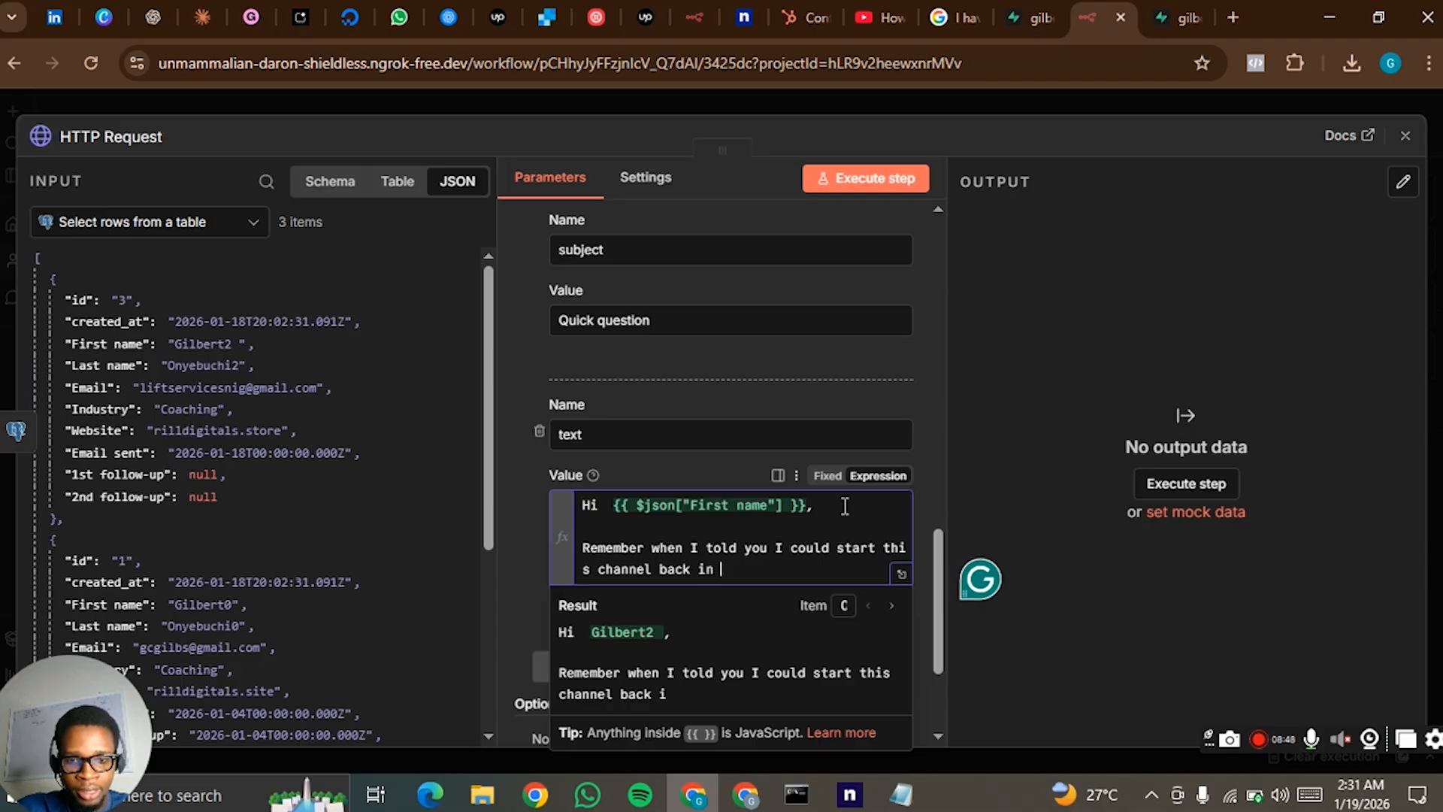
{"action": "type", "text": "August."}
{"action": "key", "text": "Return"}
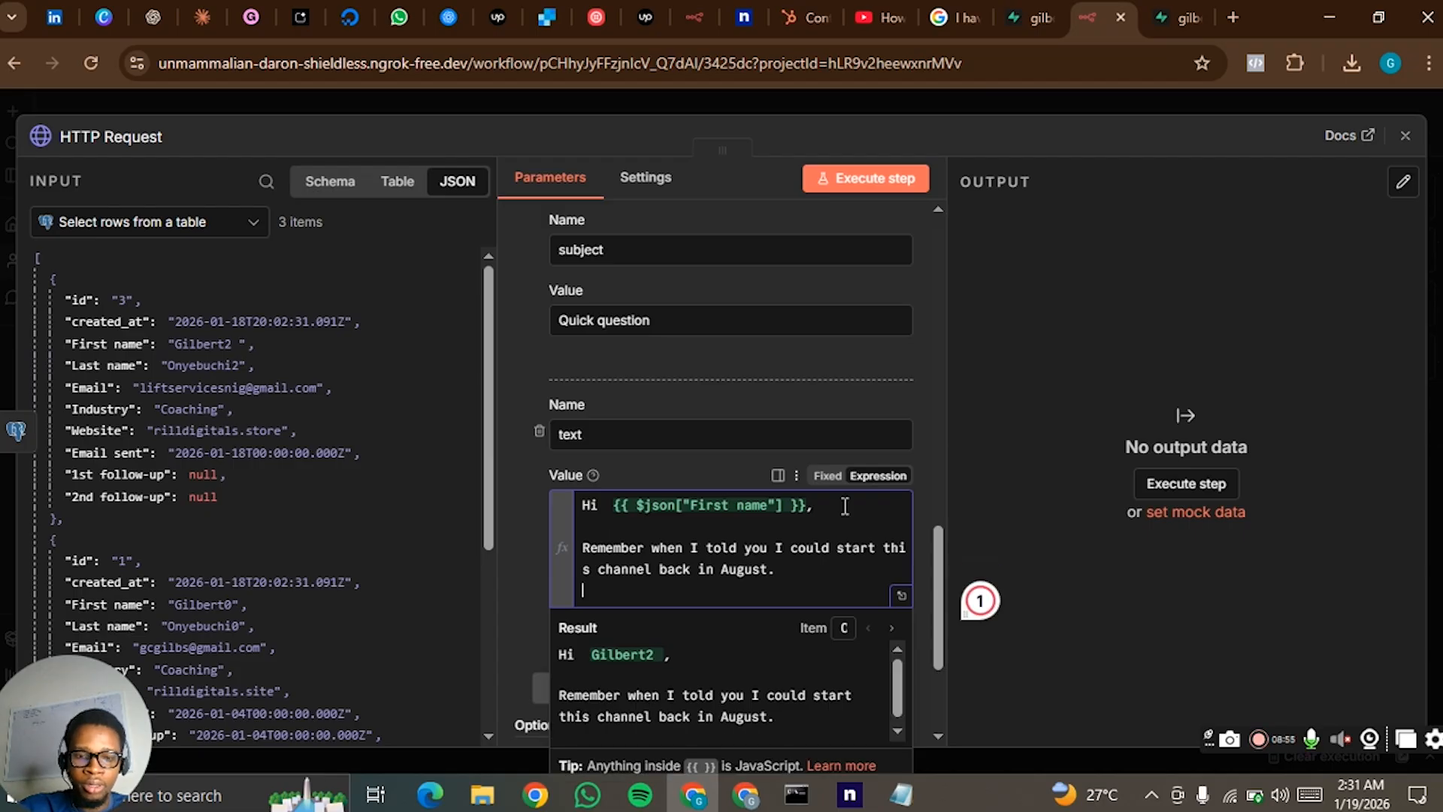
- Close the email text with "Best," and the sender's first name on the following line
{"action": "key", "text": "Return"}
{"action": "type", "text": "Best,"}
{"action": "key", "text": "Return"}
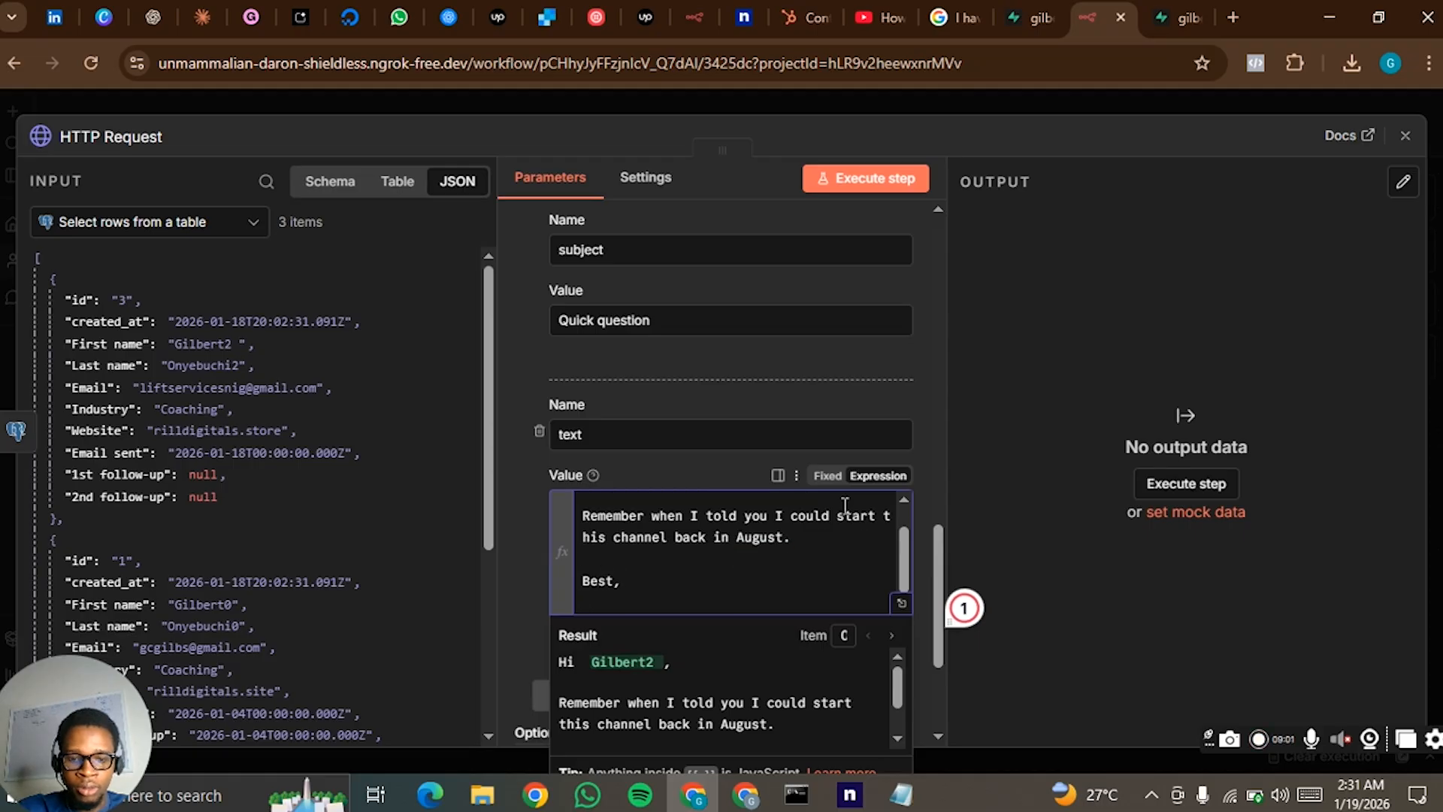
{"action": "type", "text": "Gilbert"}
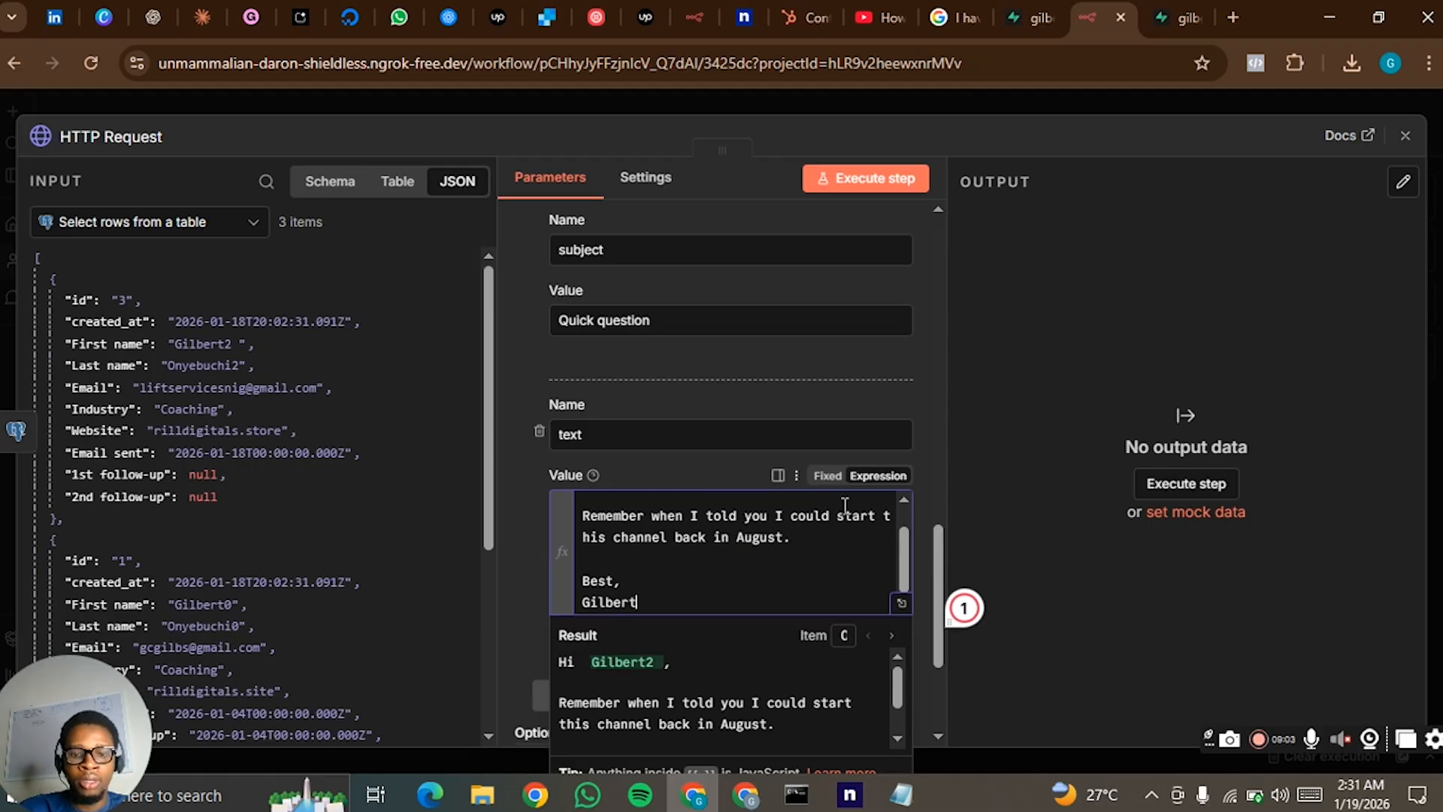
{"action": "left_click", "coordinate": [525, 529]}
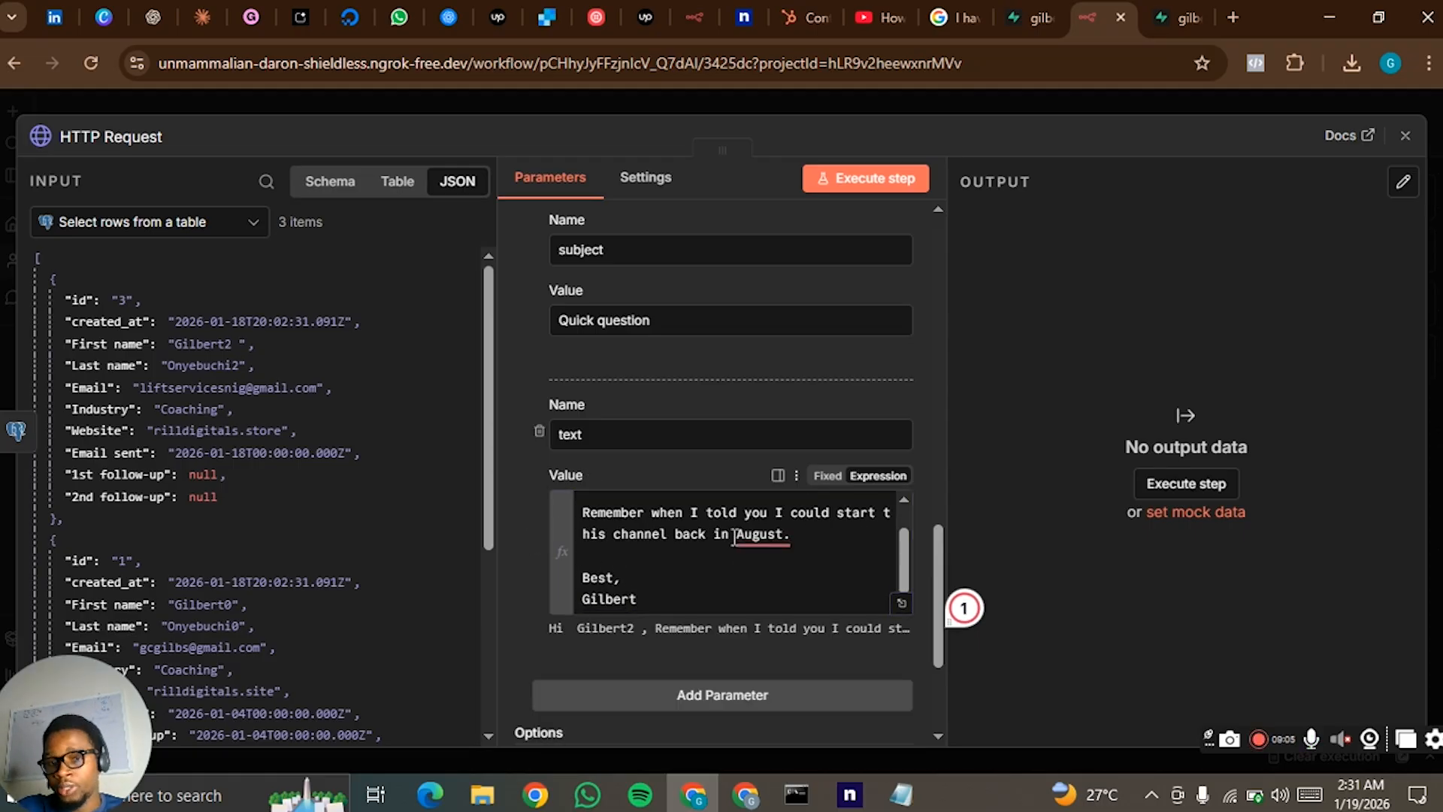
- Execute the HTTP Request step to test sending the emails, and return to the workflow canvas
{"action": "scroll", "coordinate": [751, 523], "scroll_direction": "down", "scroll_amount": 2}
{"action": "scroll", "coordinate": [799, 475], "scroll_direction": "up", "scroll_amount": 1}
{"action": "scroll", "coordinate": [889, 388], "scroll_direction": "up", "scroll_amount": 1}
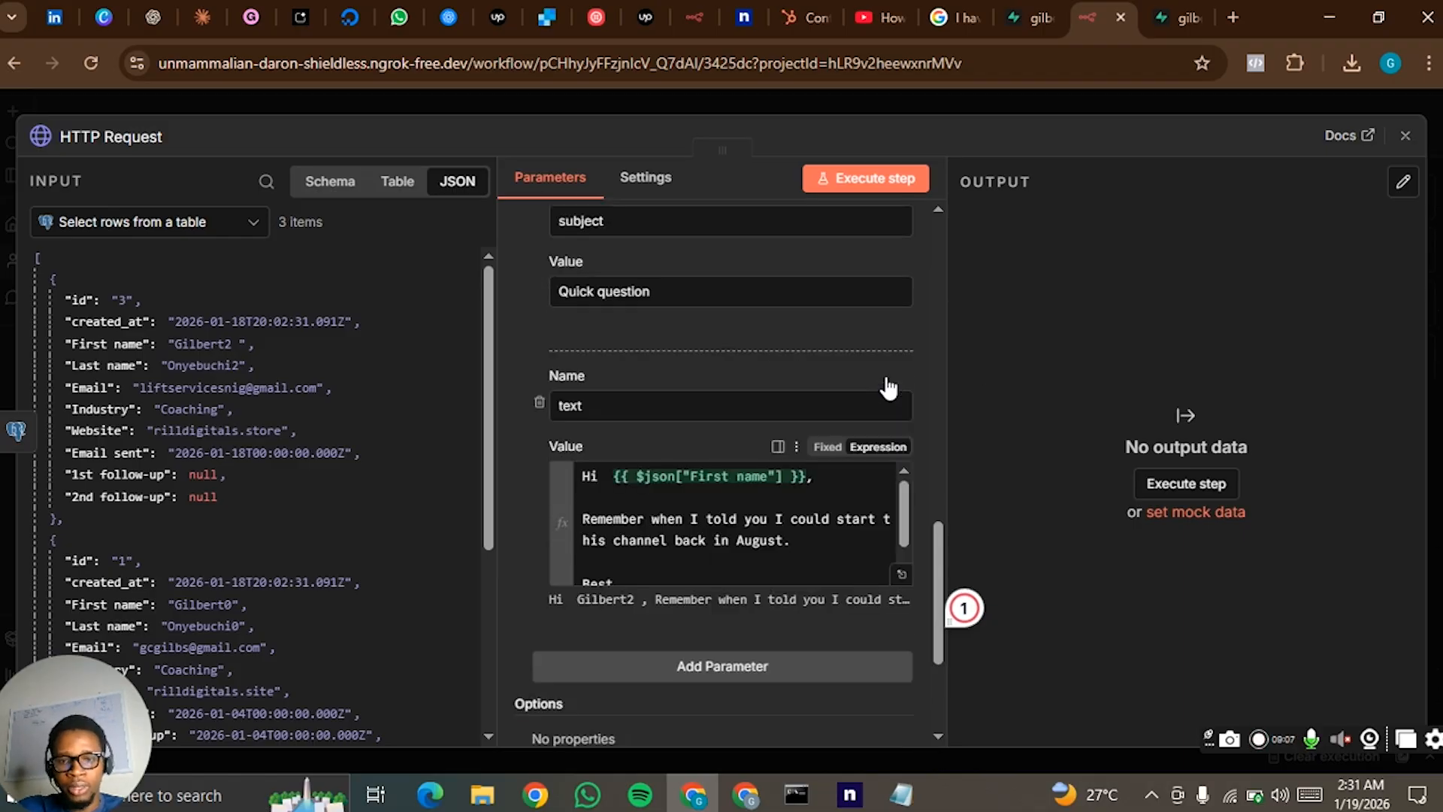
{"action": "scroll", "coordinate": [922, 308], "scroll_direction": "up", "scroll_amount": 10}
{"action": "left_click", "coordinate": [901, 179]}
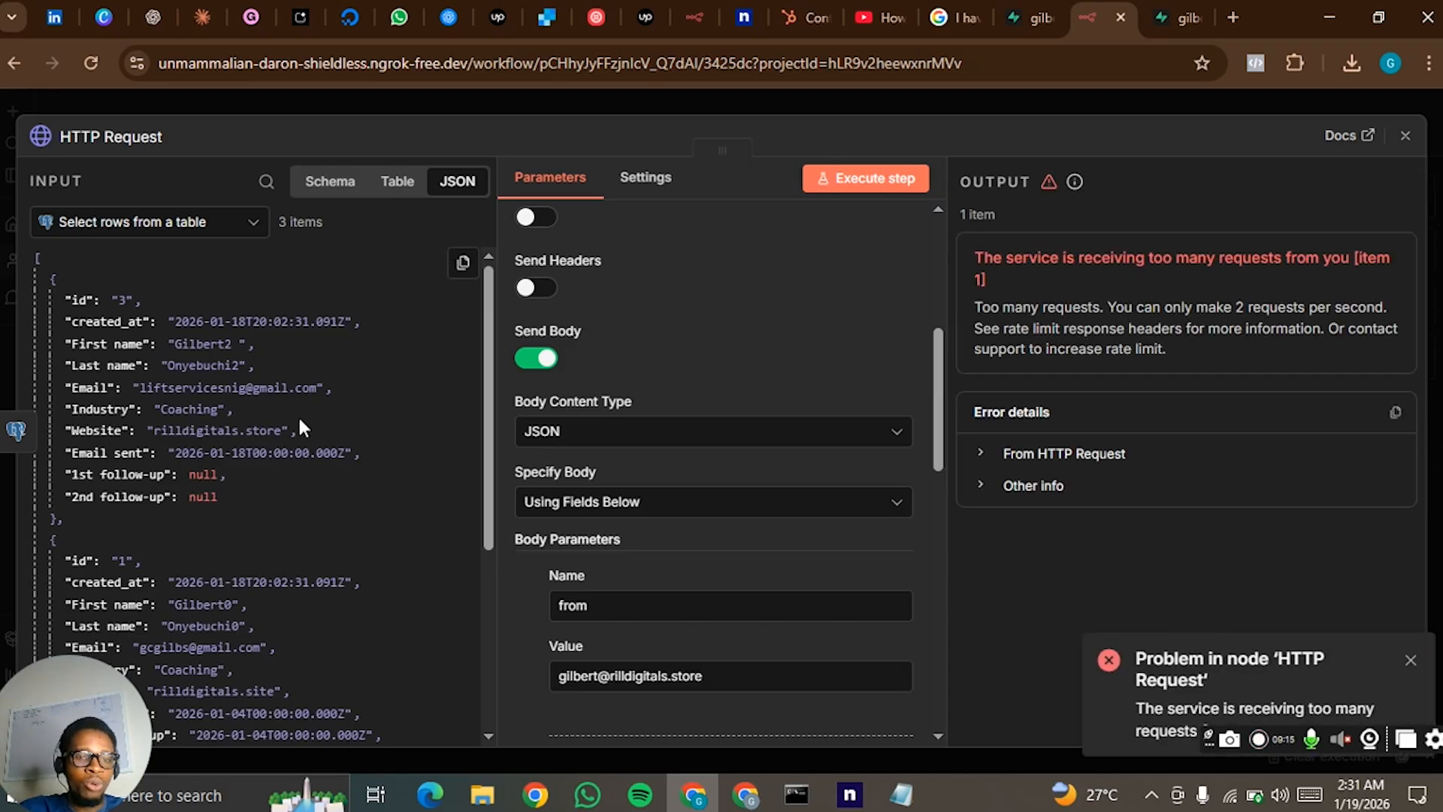
{"action": "left_click", "coordinate": [801, 109]}
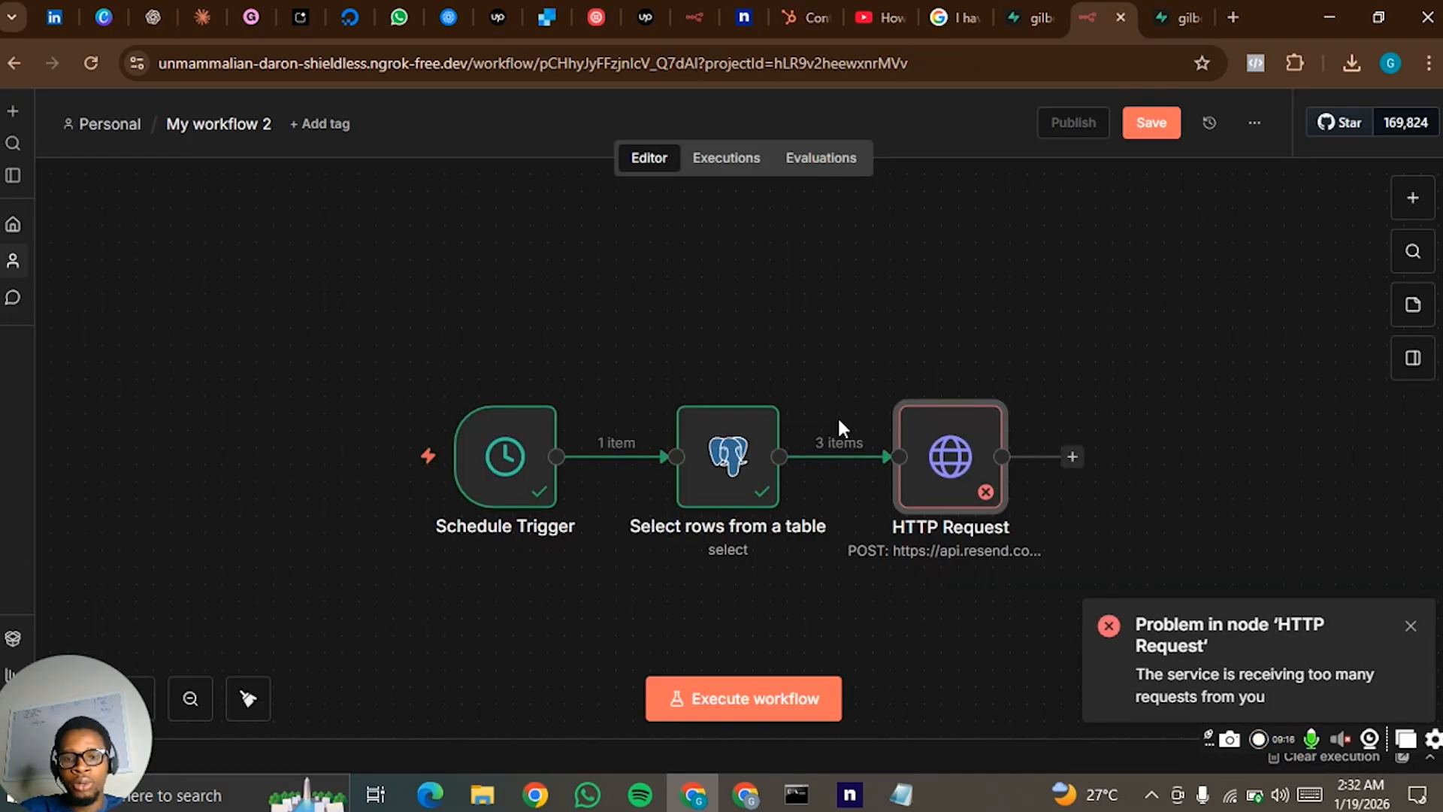
{"action": "double_click", "coordinate": [921, 454]}
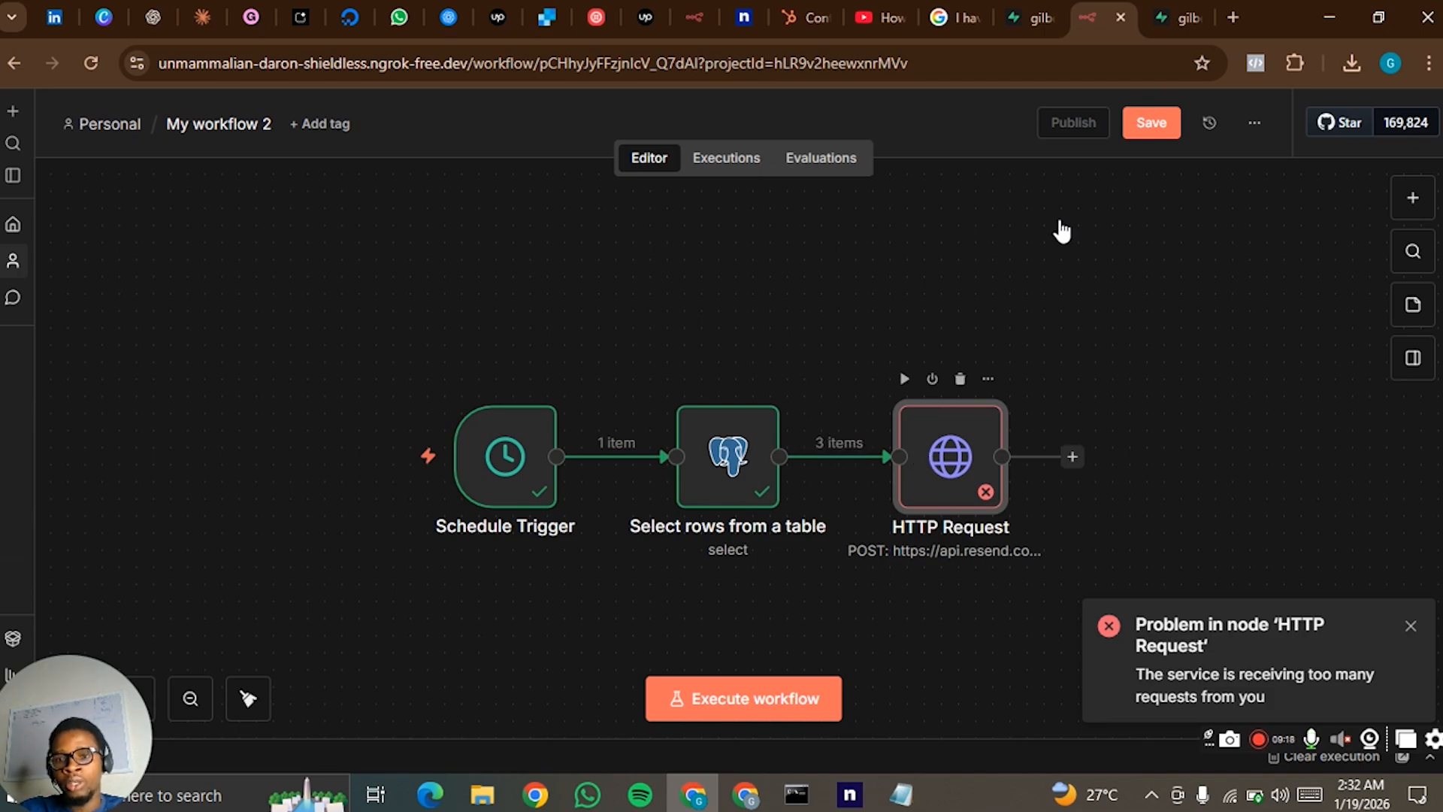
{"action": "left_click", "coordinate": [974, 109]}
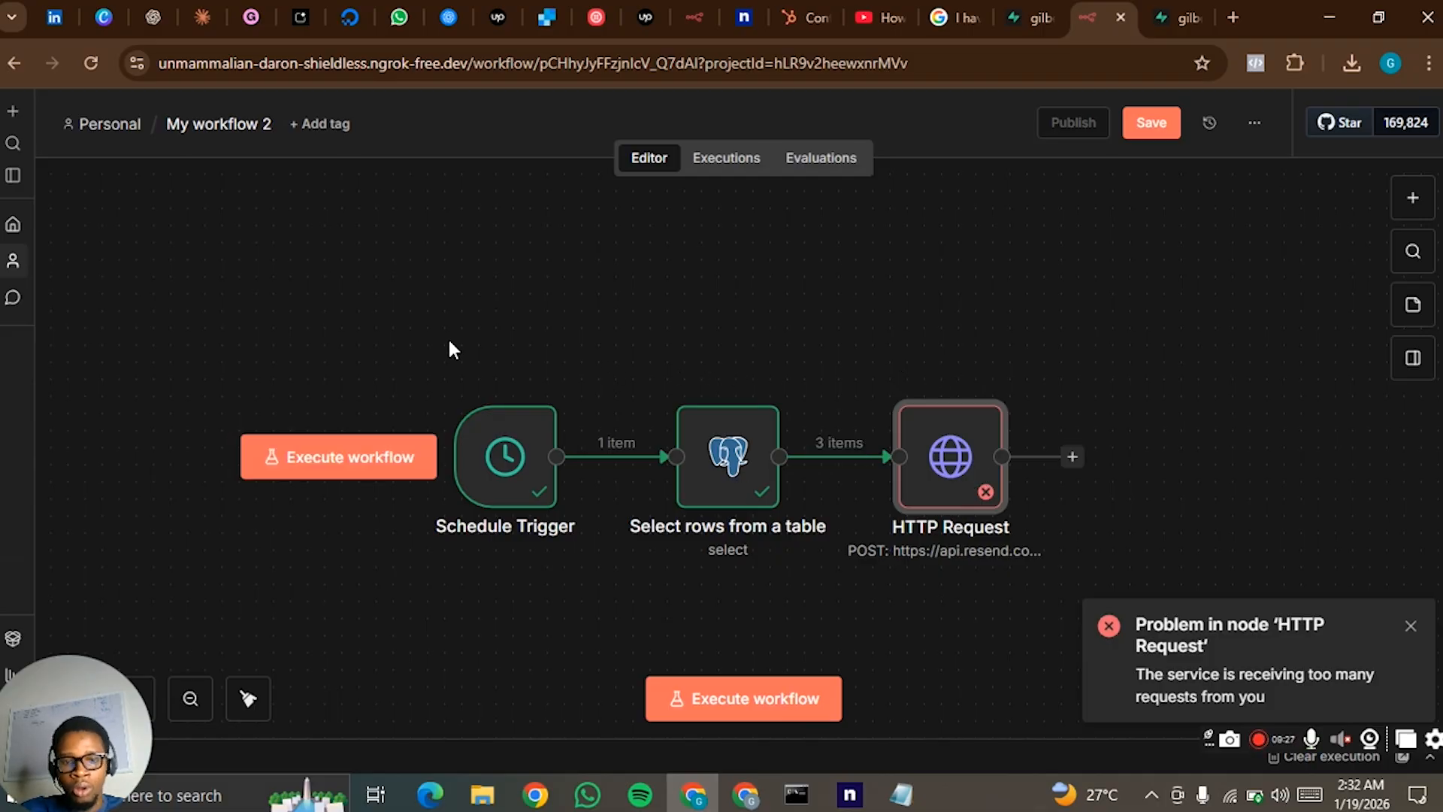
{"action": "left_click_drag", "start_coordinate": [419, 316], "coordinate": [846, 566]}
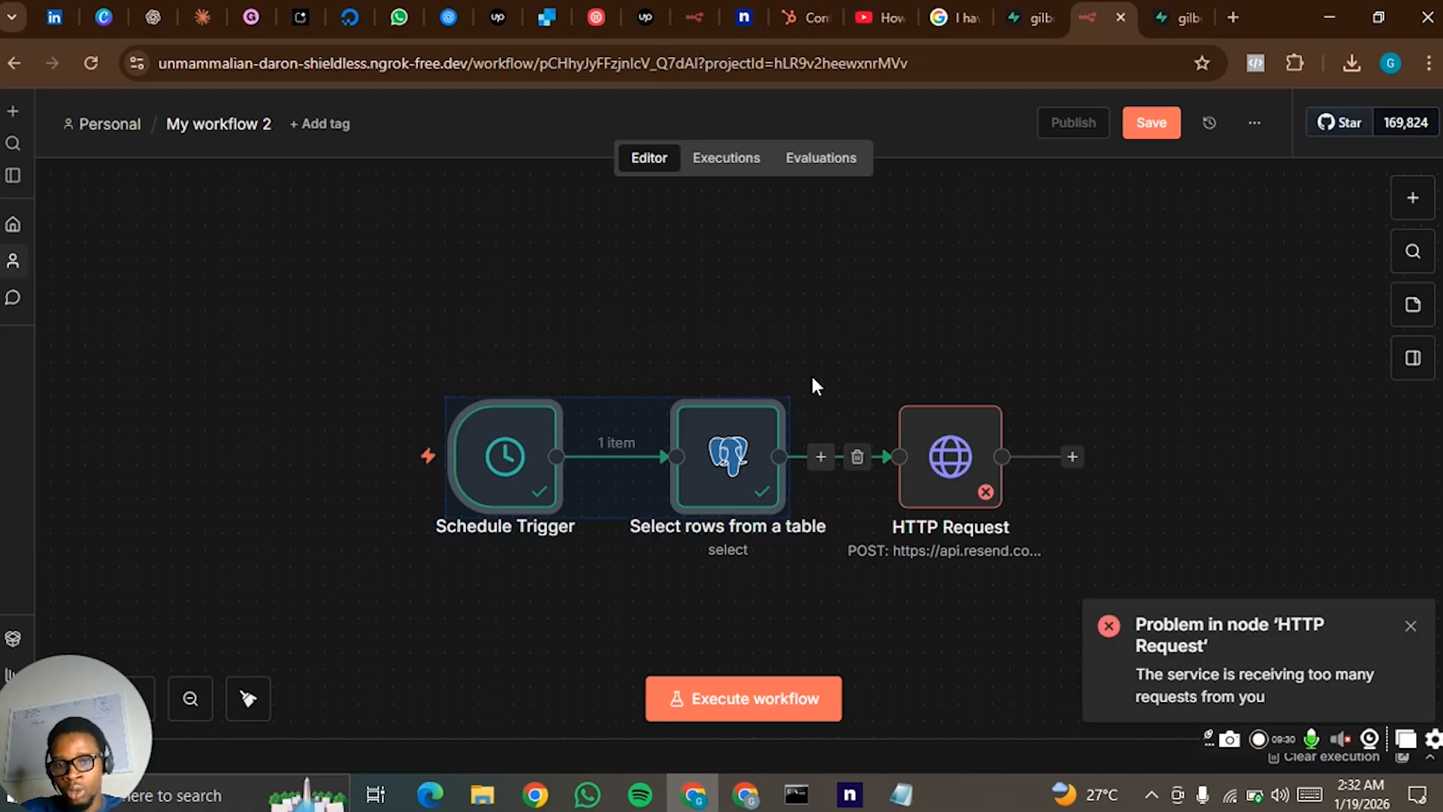
{"action": "left_click", "coordinate": [822, 349]}
{"action": "mouse_move", "coordinate": [826, 480]}
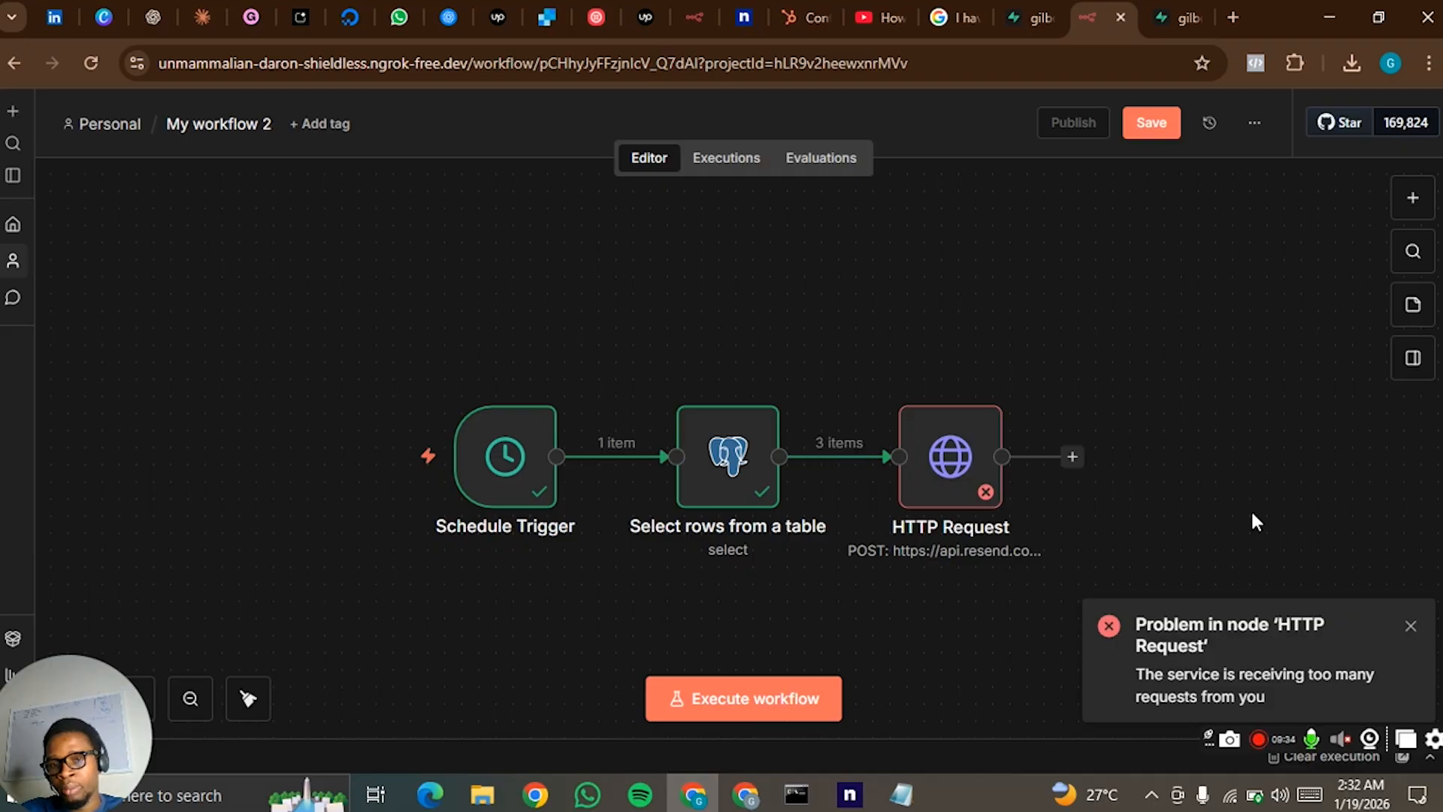
- Move the Schedule Trigger and Postgres nodes away from HTTP Request and insert a Loop Over Items node before the request
{"action": "left_click_drag", "start_coordinate": [450, 324], "coordinate": [331, 443]}
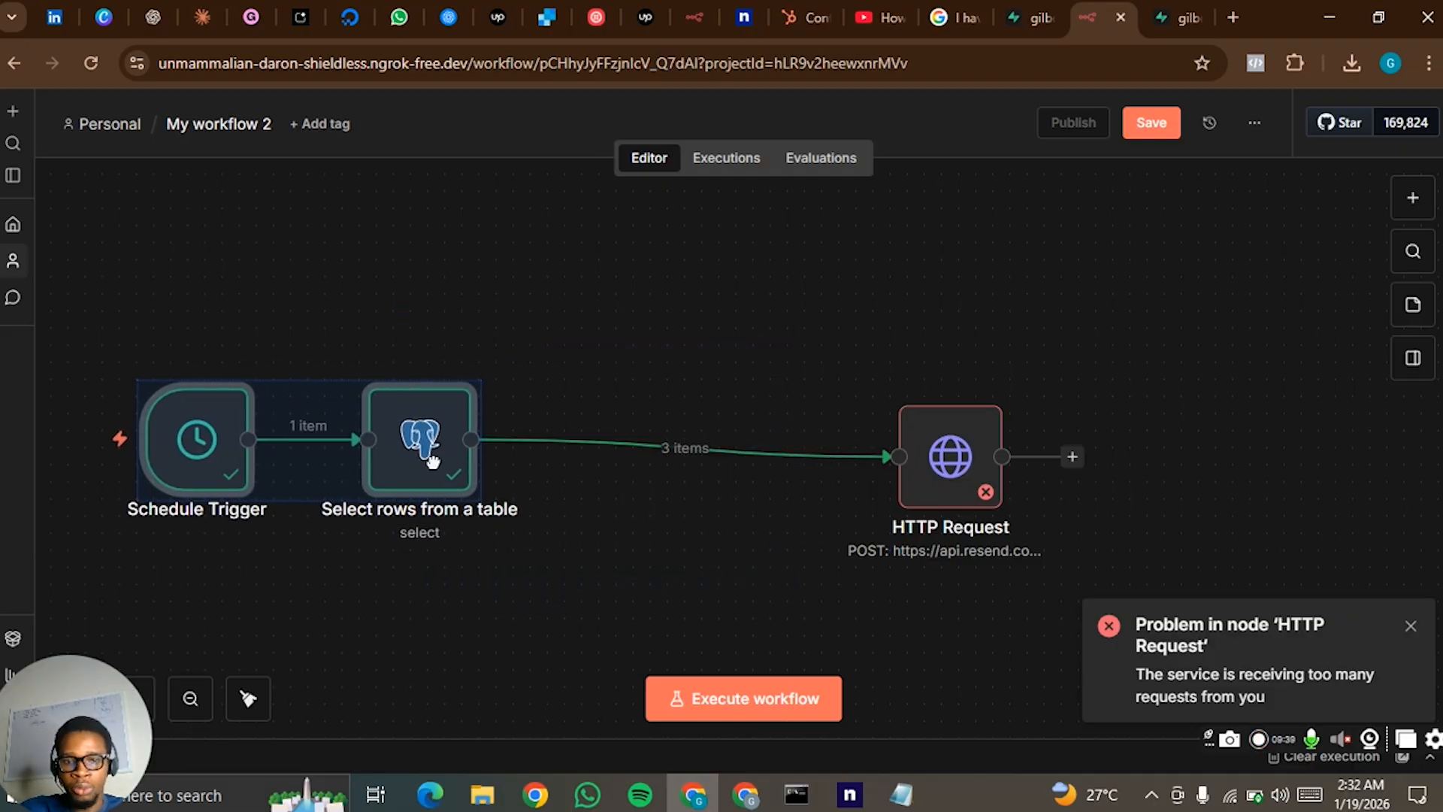
{"action": "left_click", "coordinate": [666, 449]}
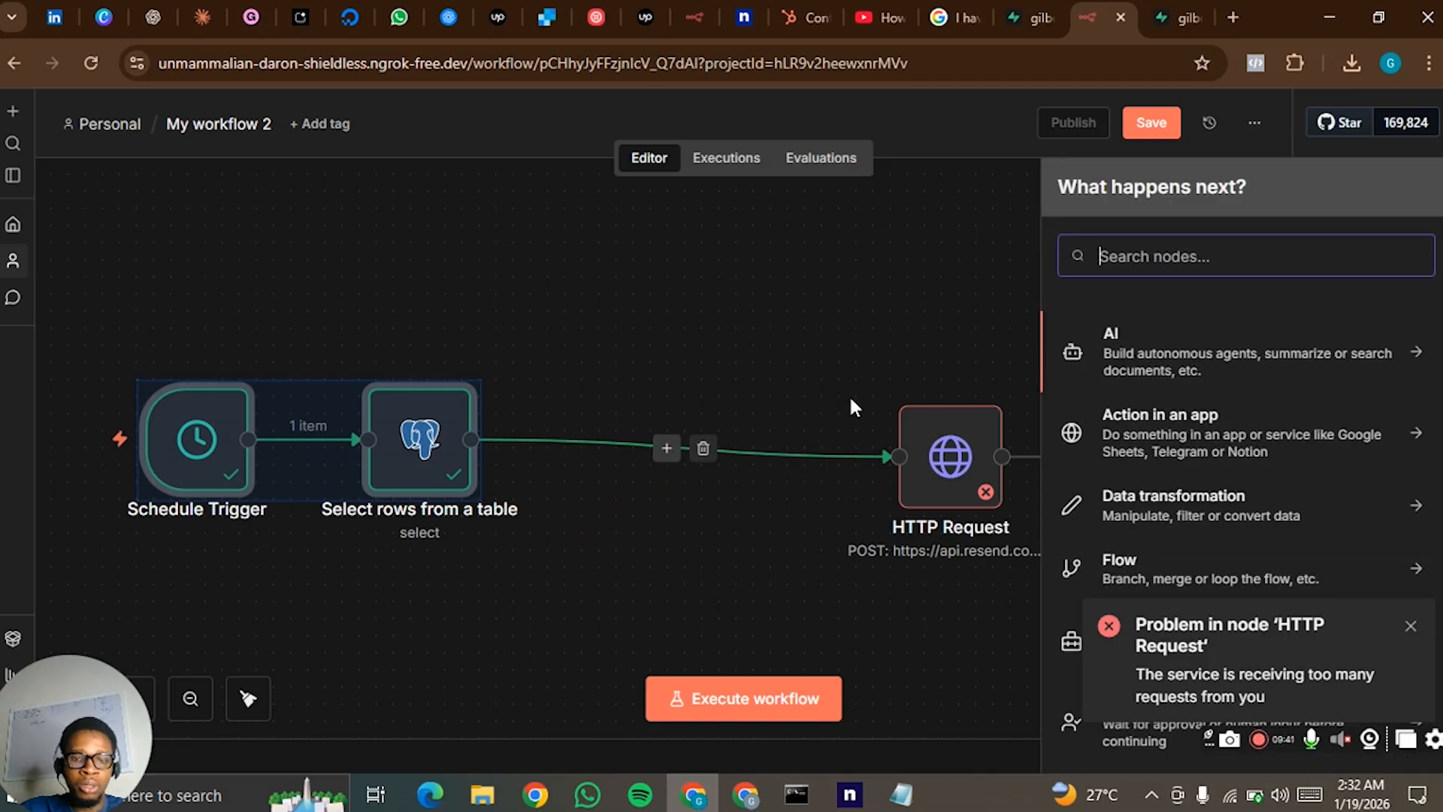
{"action": "type", "text": "loop"}
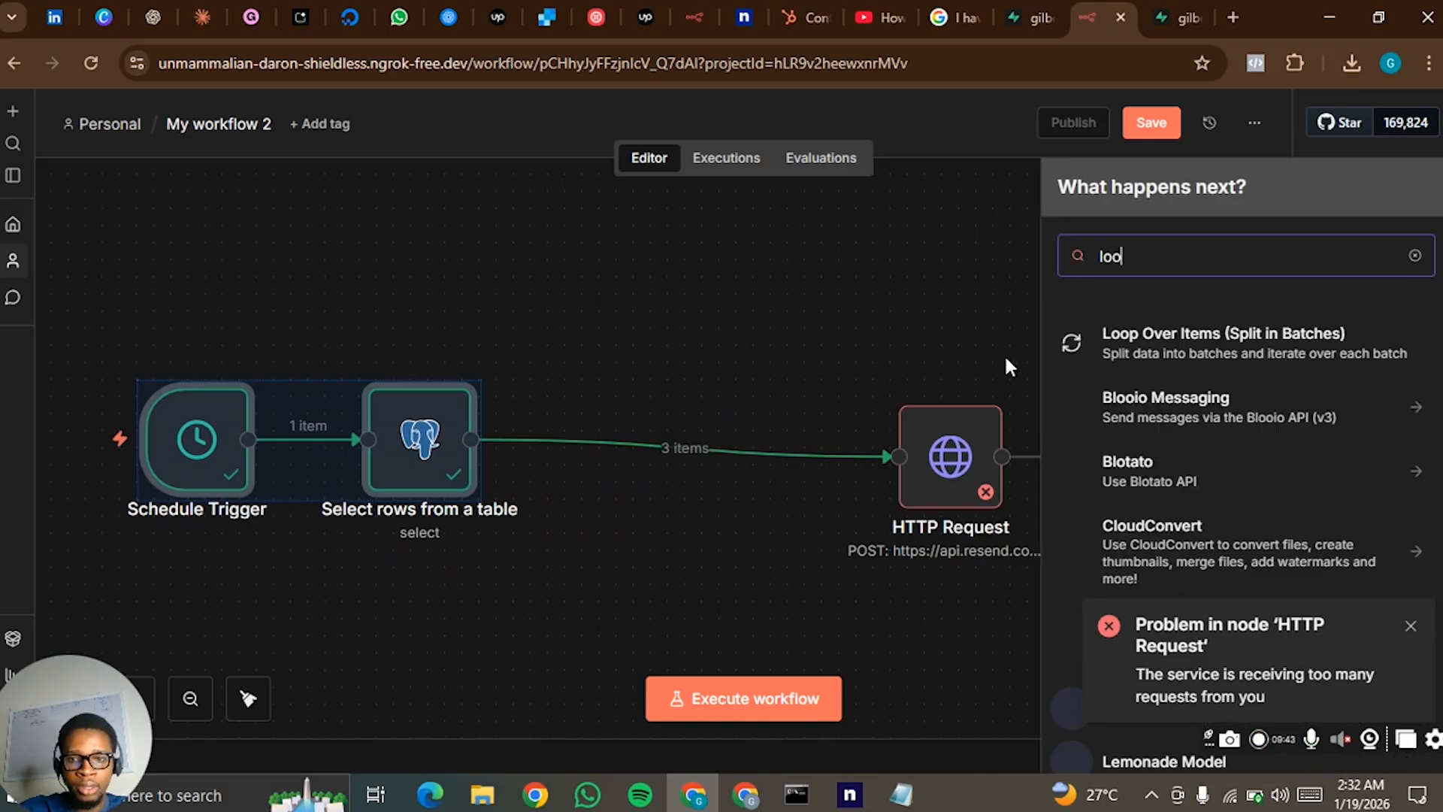
{"action": "left_click_drag", "start_coordinate": [1164, 355], "coordinate": [747, 434]}
{"action": "left_click", "coordinate": [1038, 103]}
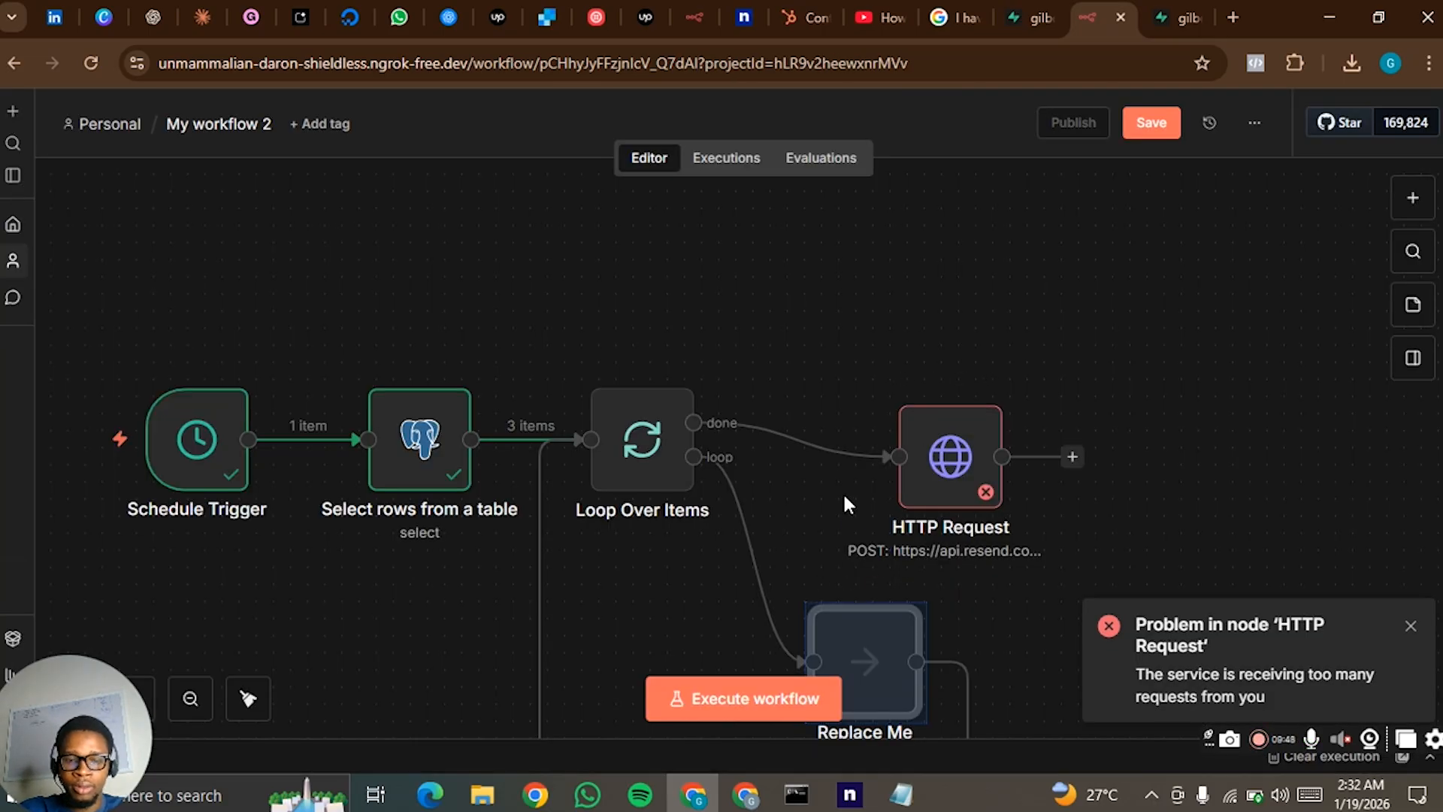
- Remove the Replace Me placeholder with its connections, and connect HTTP Request to the "loop" output of Loop Over Items instead of "done"
{"action": "left_click", "coordinate": [190, 698]}
{"action": "left_click", "coordinate": [190, 698]}
{"action": "left_click", "coordinate": [191, 698]}
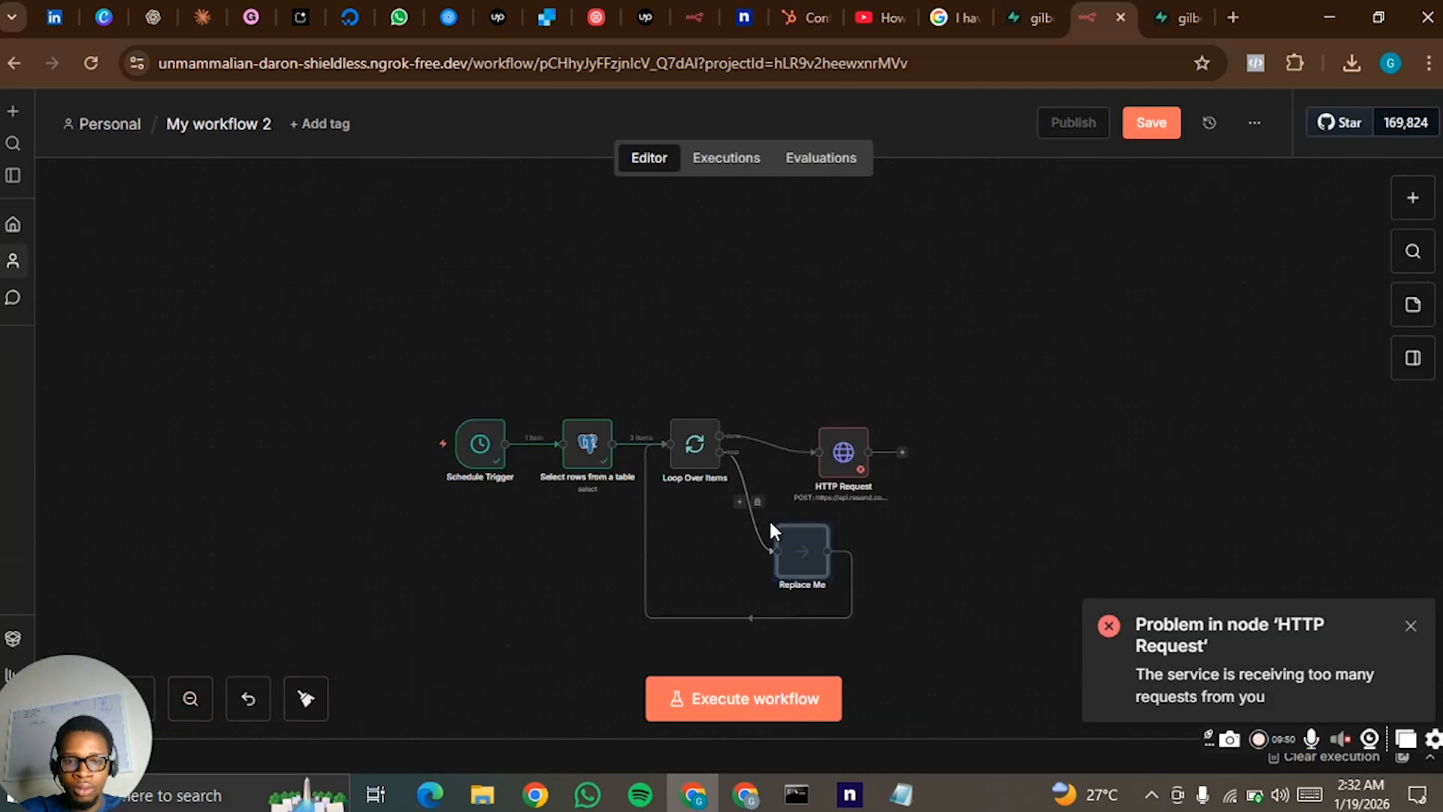
{"action": "left_click", "coordinate": [759, 506]}
{"action": "left_click_drag", "start_coordinate": [812, 543], "coordinate": [969, 537]}
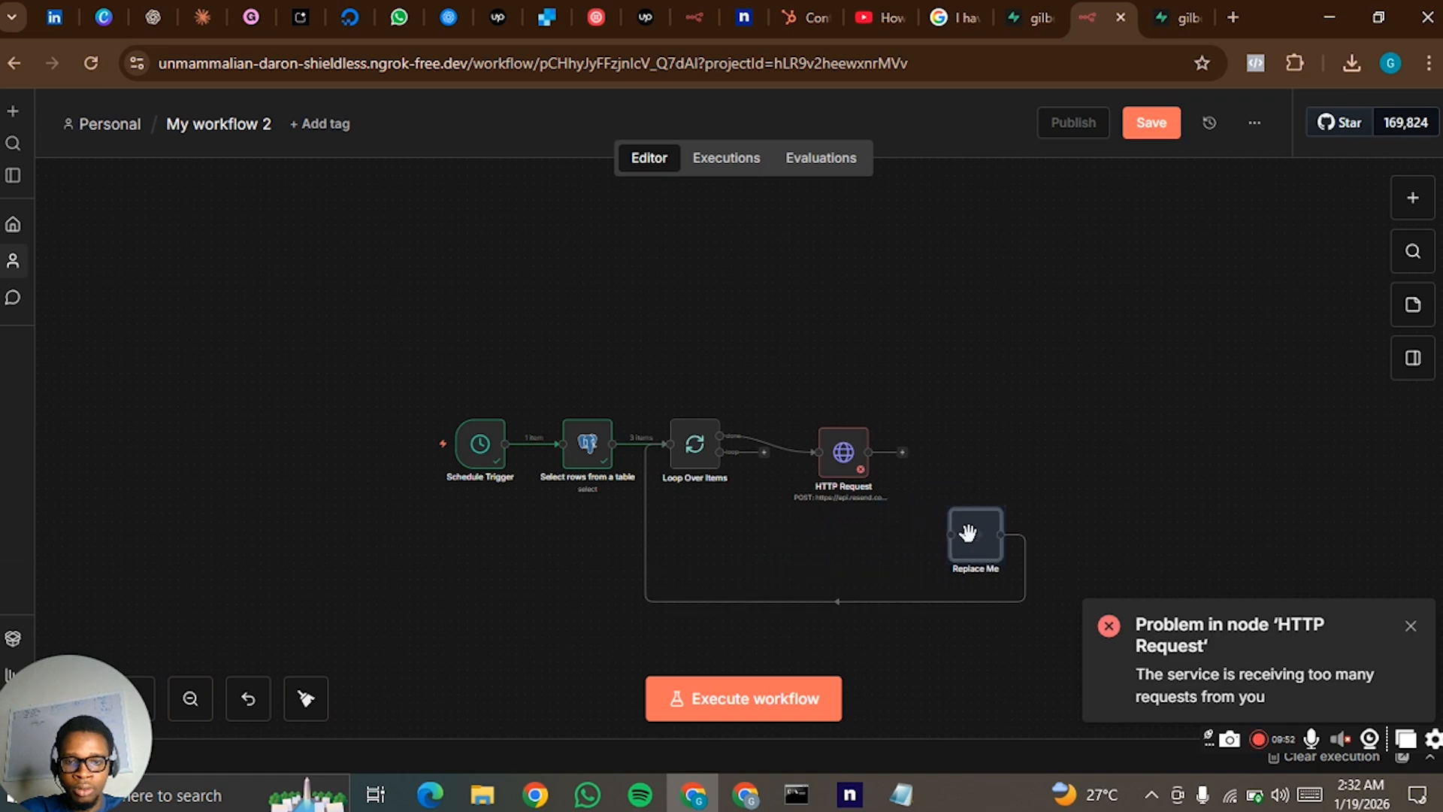
{"action": "left_click", "coordinate": [852, 609]}
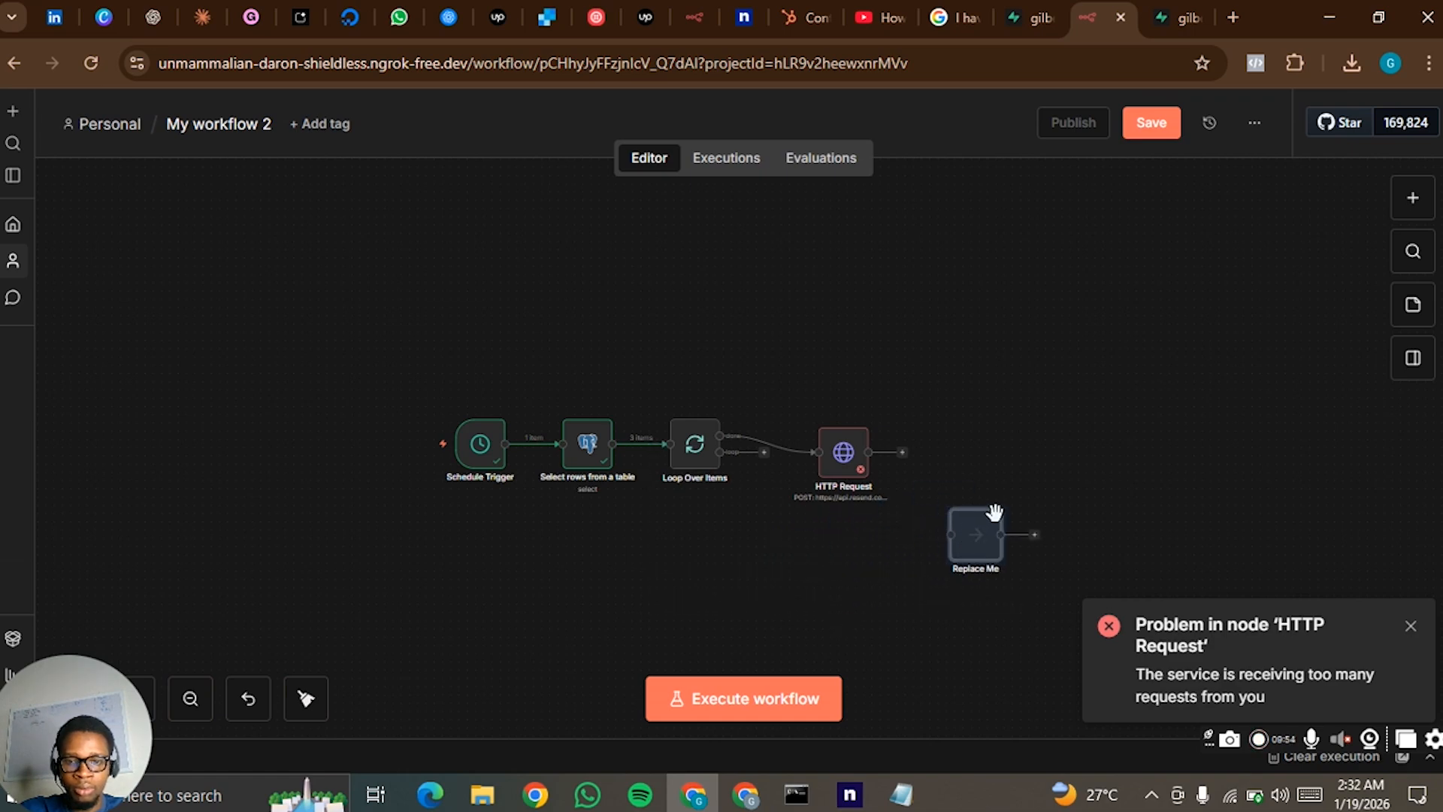
{"action": "left_click_drag", "start_coordinate": [989, 530], "coordinate": [1128, 393]}
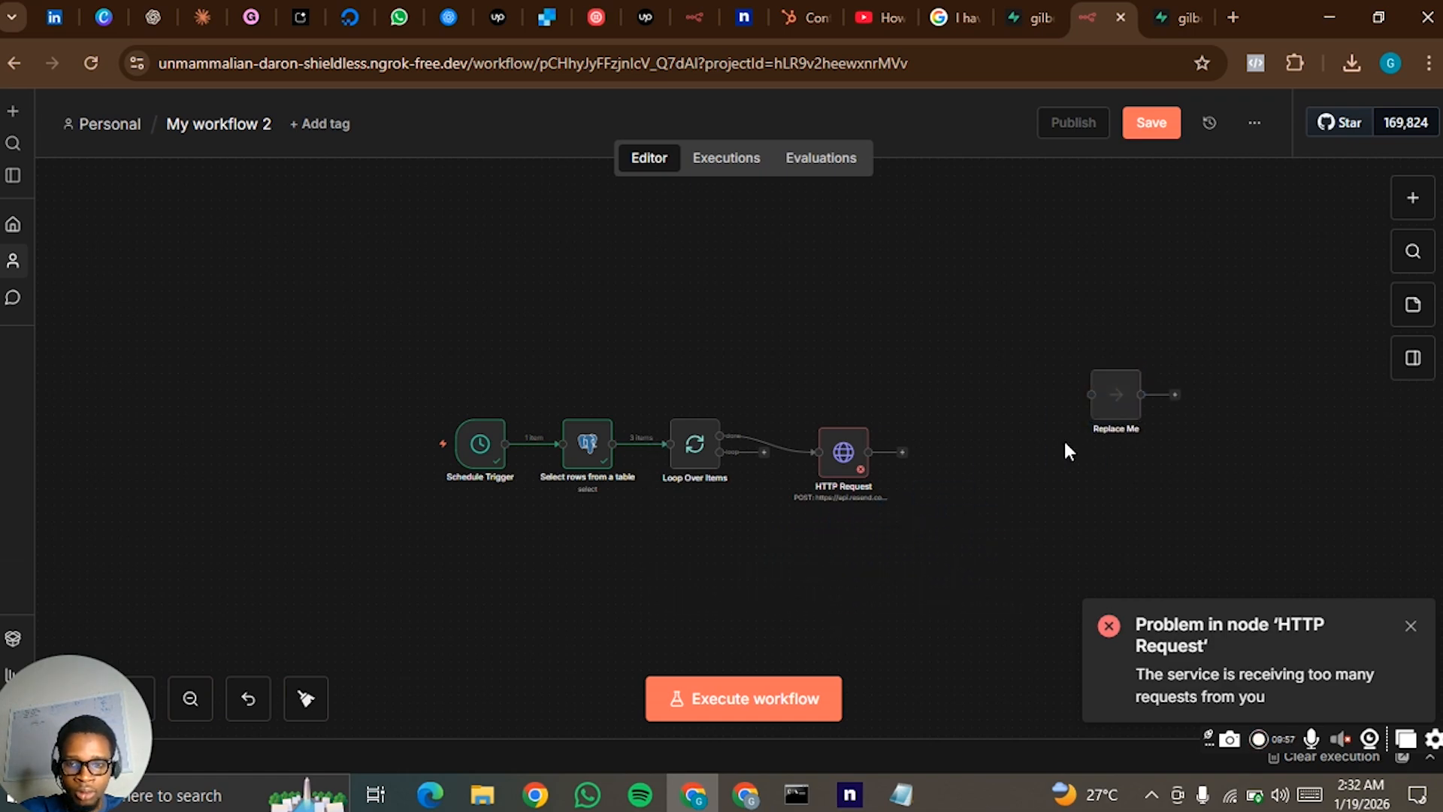
{"action": "left_click", "coordinate": [1112, 359]}
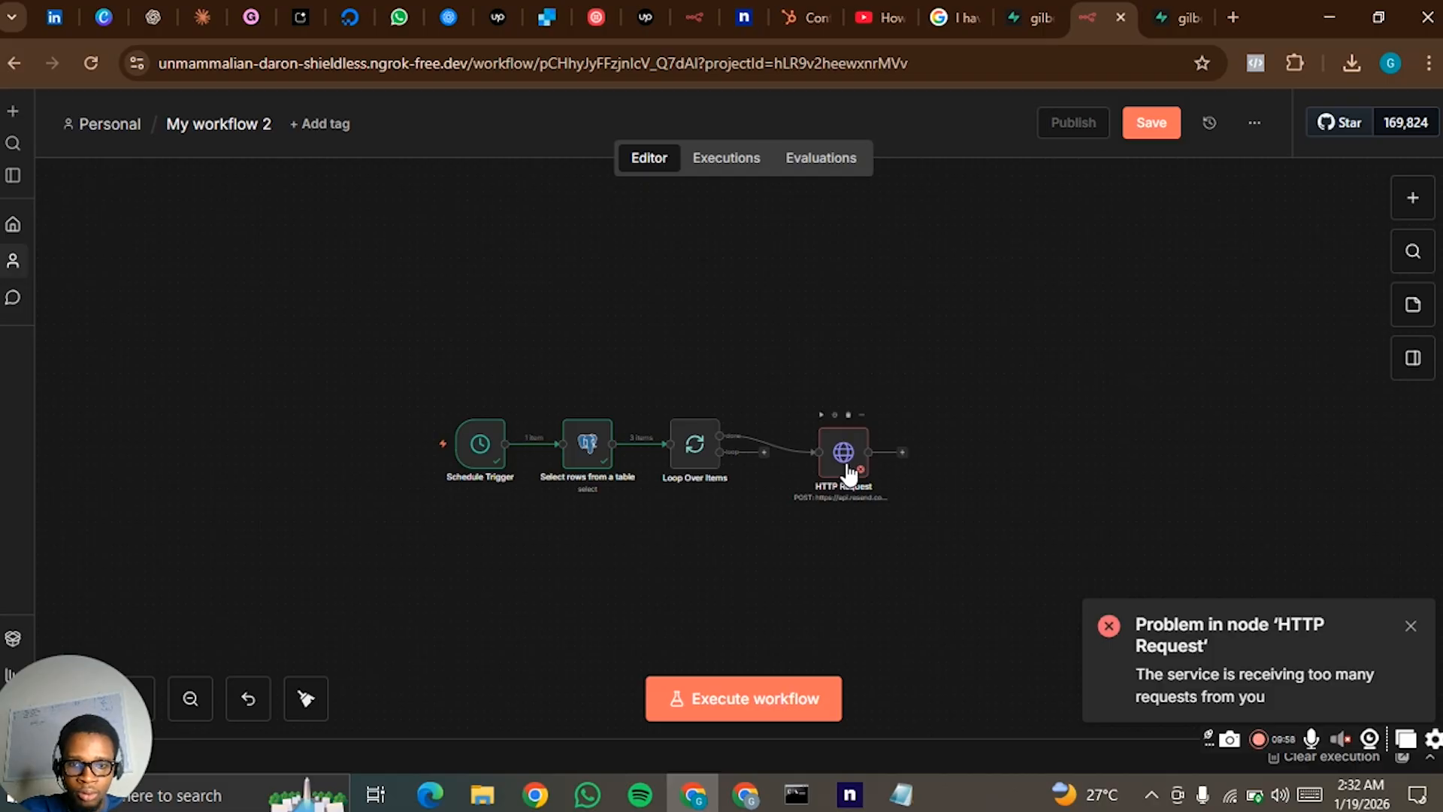
{"action": "left_click", "coordinate": [777, 449]}
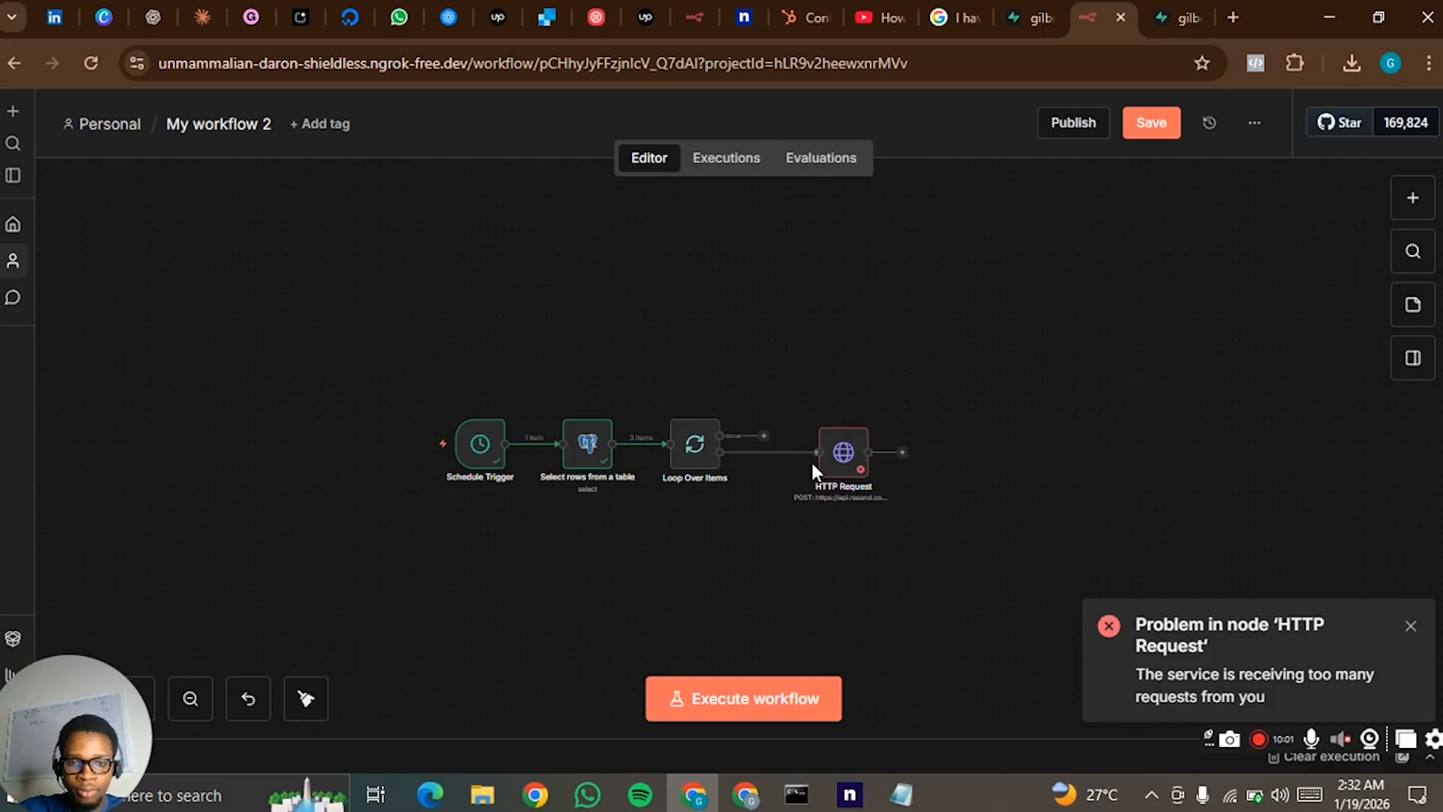
{"action": "left_click_drag", "start_coordinate": [846, 459], "coordinate": [846, 466]}
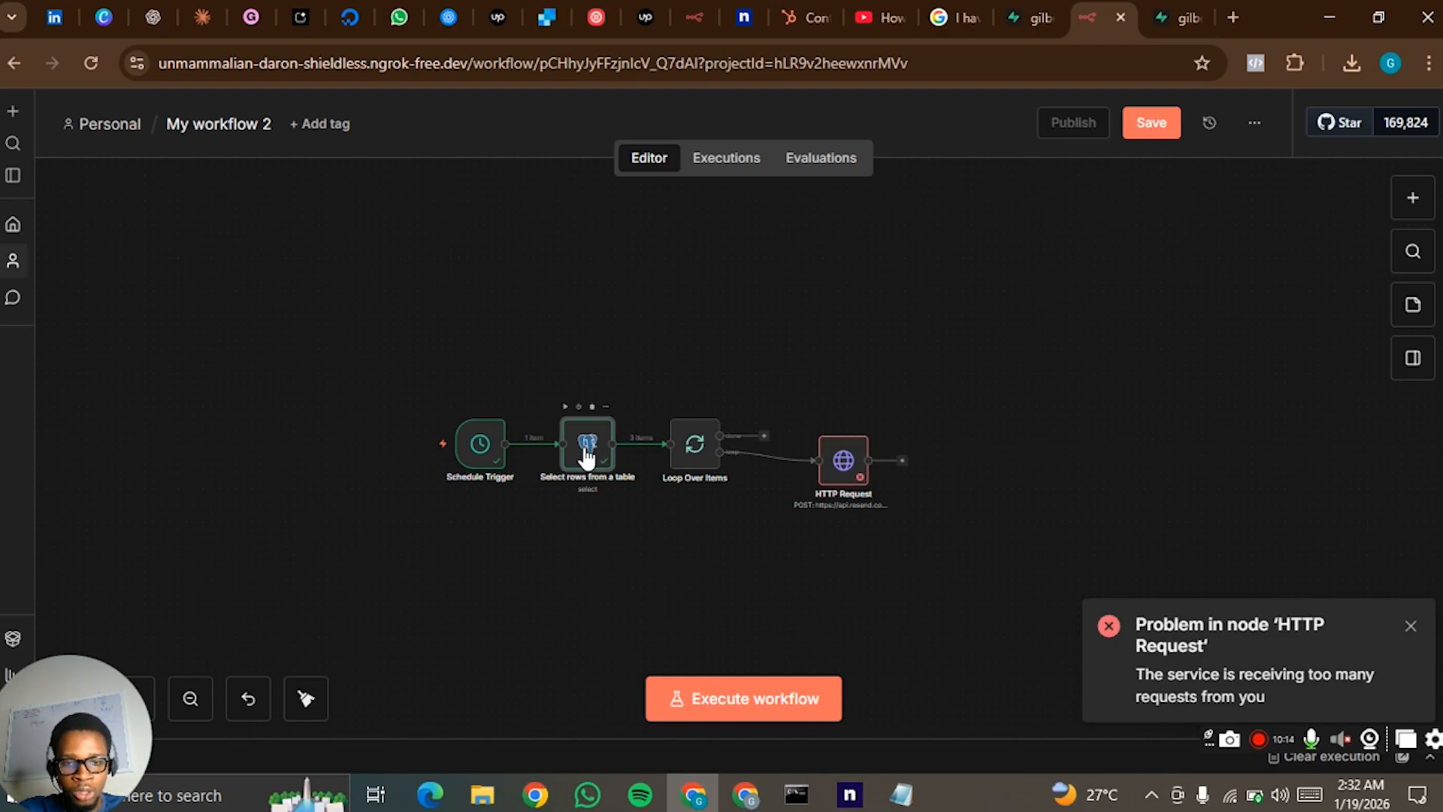
- Duplicate the Postgres "Select rows from a table" node and connect the copy after HTTP Request
{"action": "key", "text": "ctrl+c"}
{"action": "key", "text": "ctrl+v"}
{"action": "left_click_drag", "start_coordinate": [655, 530], "coordinate": [948, 451]}
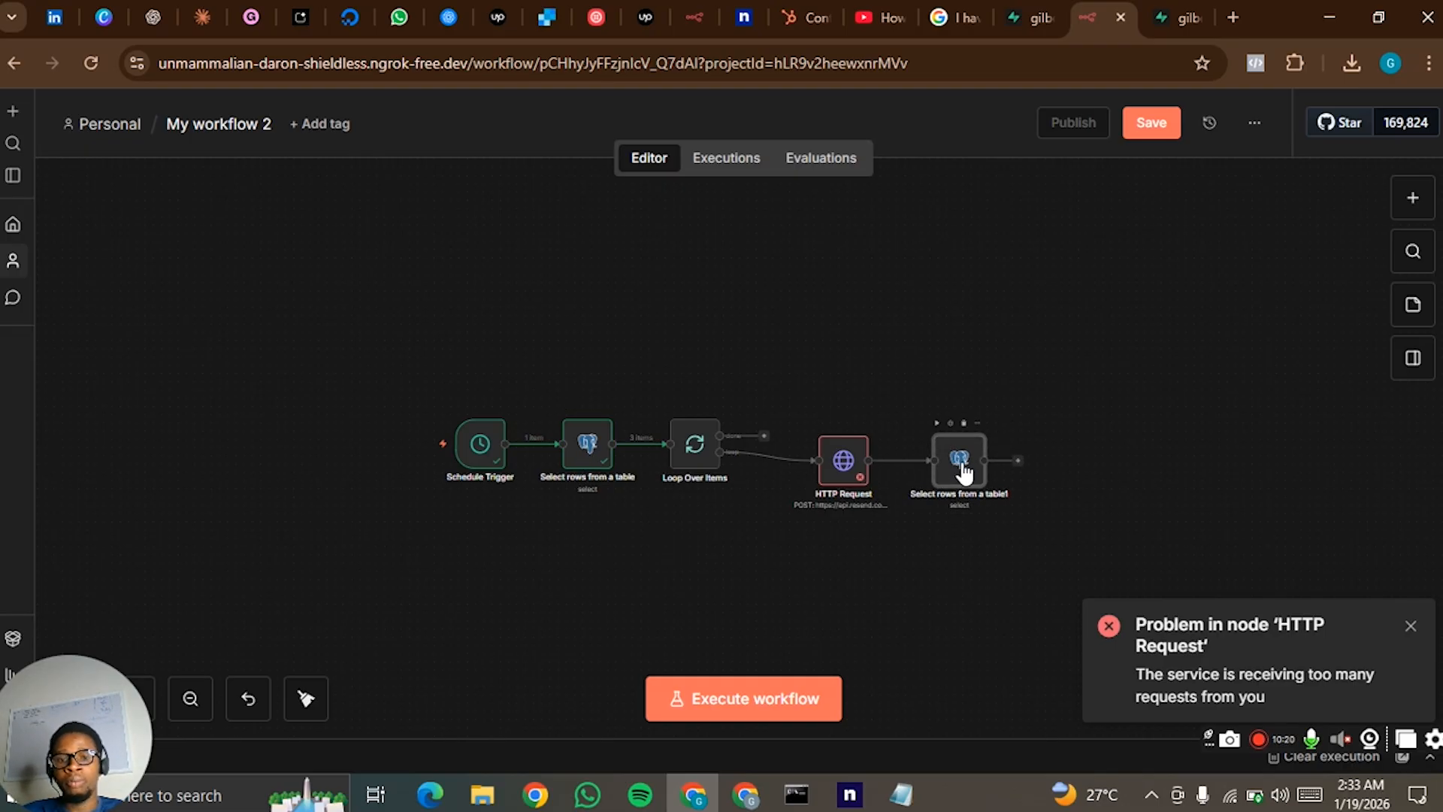
- Change the duplicated Postgres node's operation to Update, check Loop Over Items as its input, and return to the canvas
{"action": "double_click", "coordinate": [962, 470]}
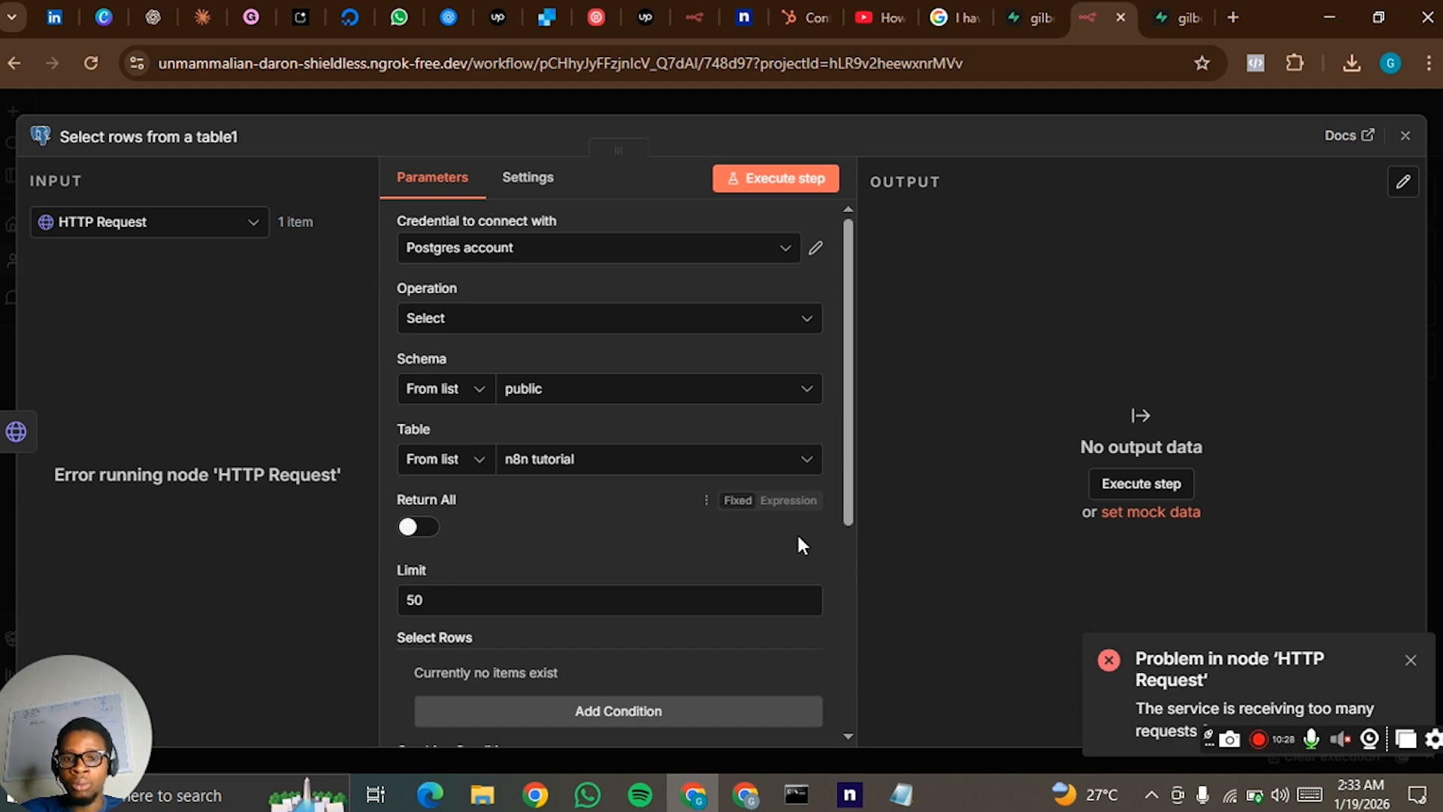
{"action": "left_click", "coordinate": [494, 322]}
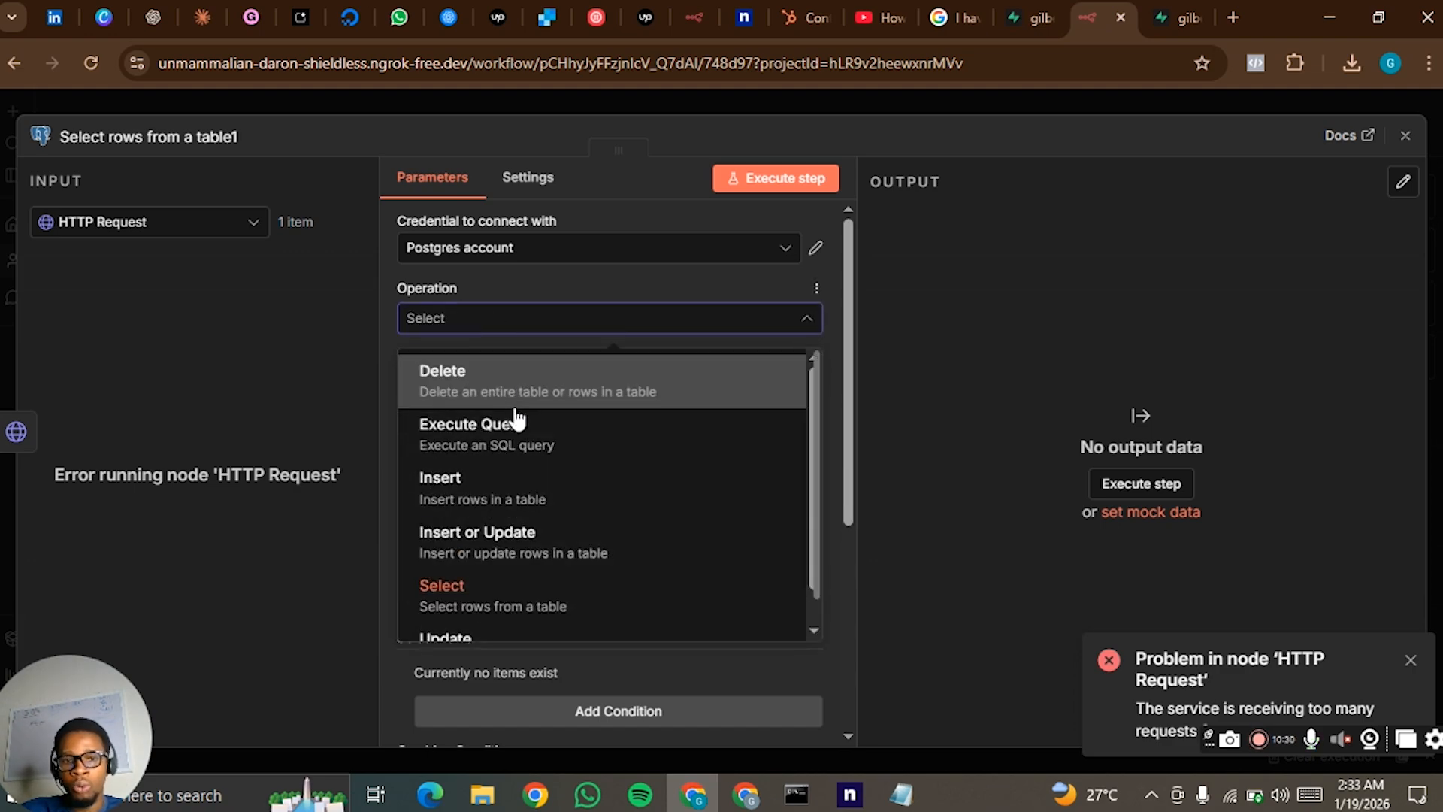
{"action": "scroll", "coordinate": [513, 541], "scroll_direction": "down", "scroll_amount": 1}
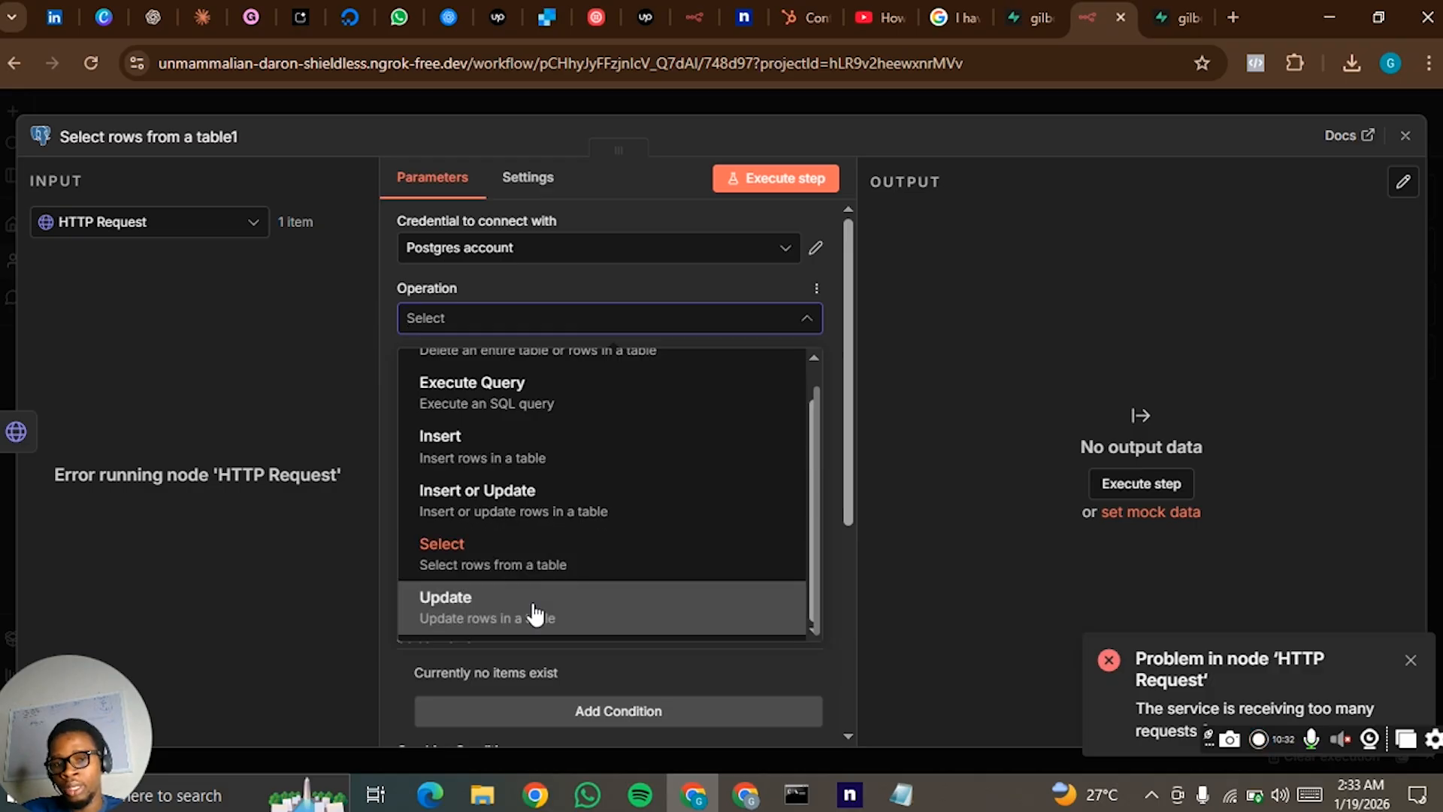
{"action": "left_click", "coordinate": [536, 614]}
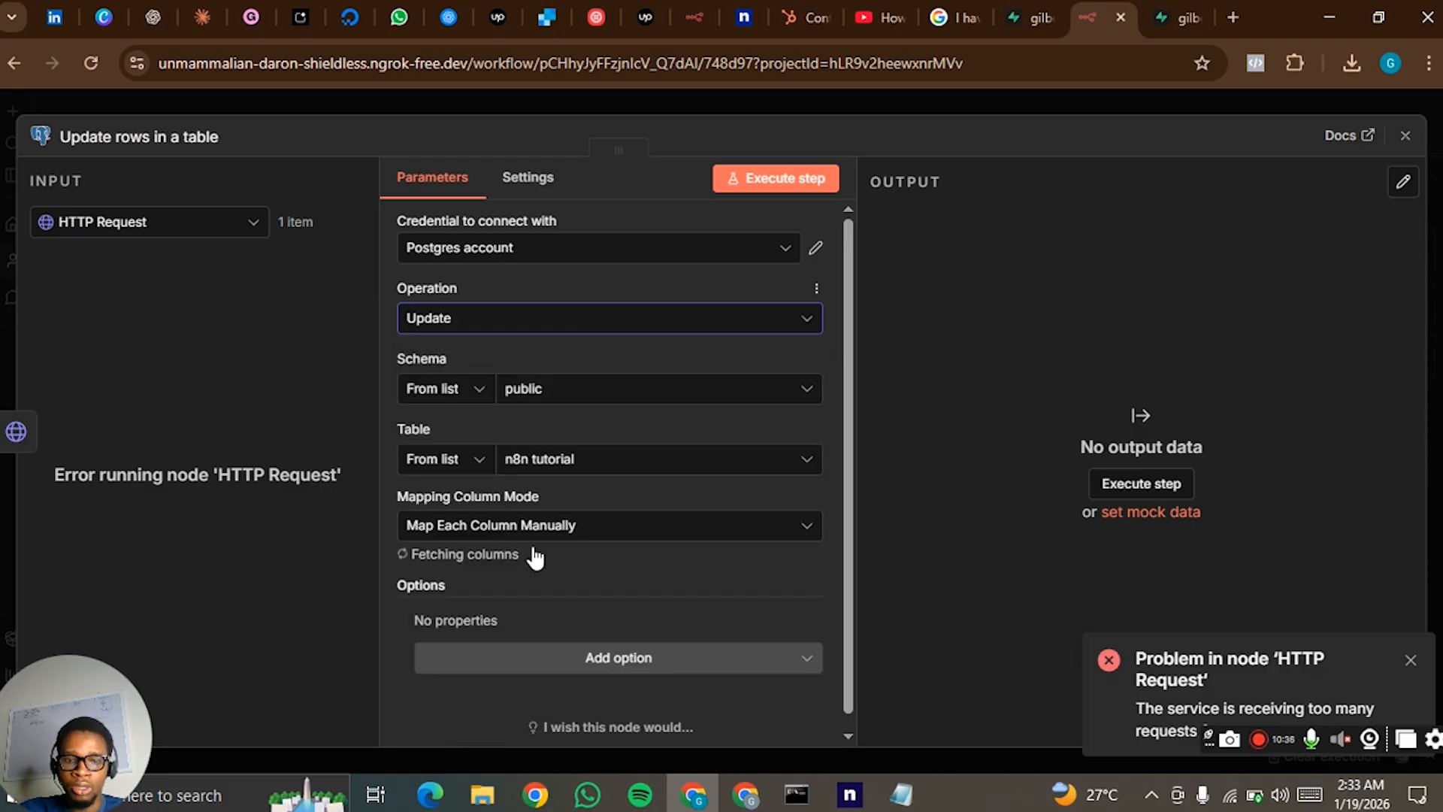
{"action": "scroll", "coordinate": [506, 561], "scroll_direction": "down", "scroll_amount": 2}
{"action": "scroll", "coordinate": [520, 535], "scroll_direction": "down", "scroll_amount": 3}
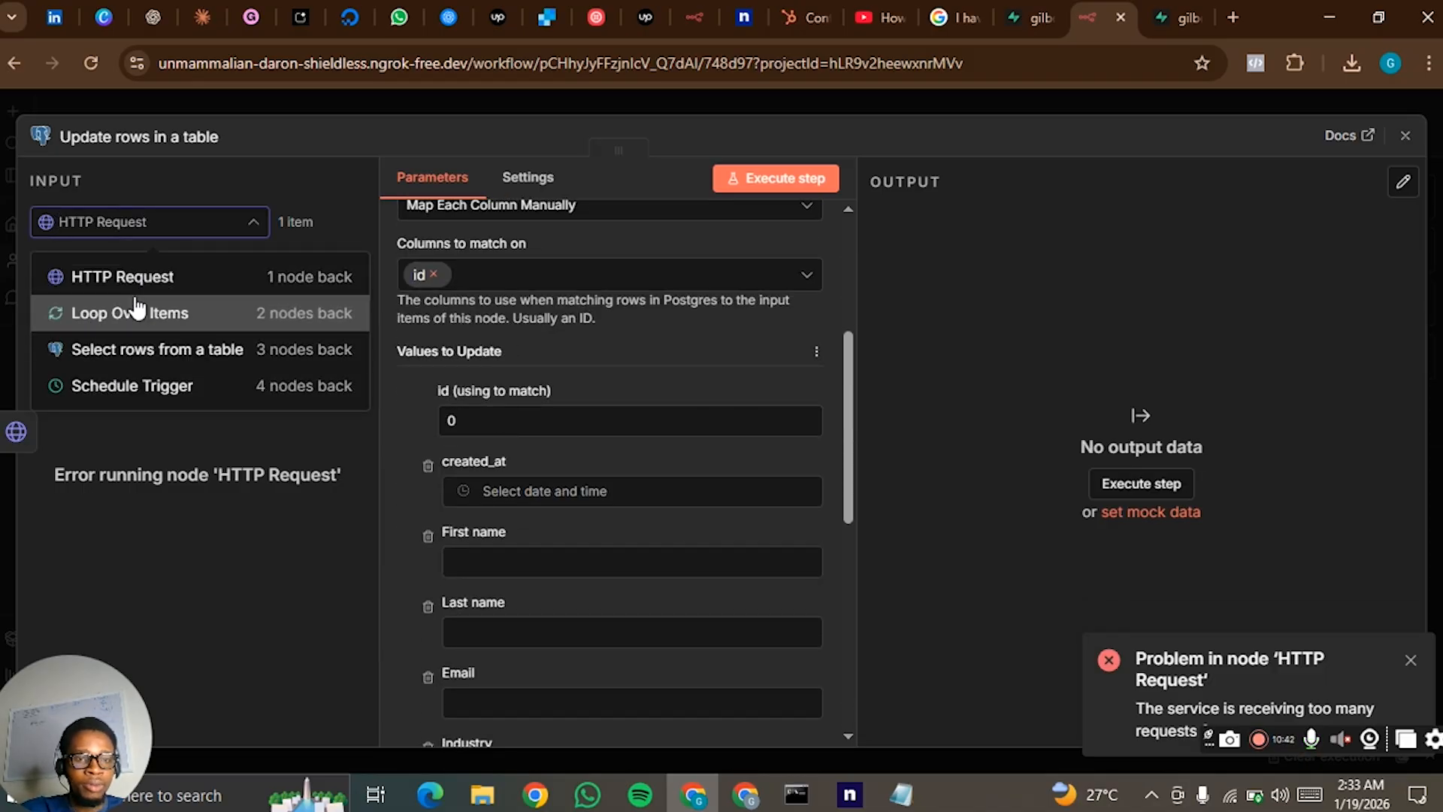
{"action": "left_click", "coordinate": [142, 312]}
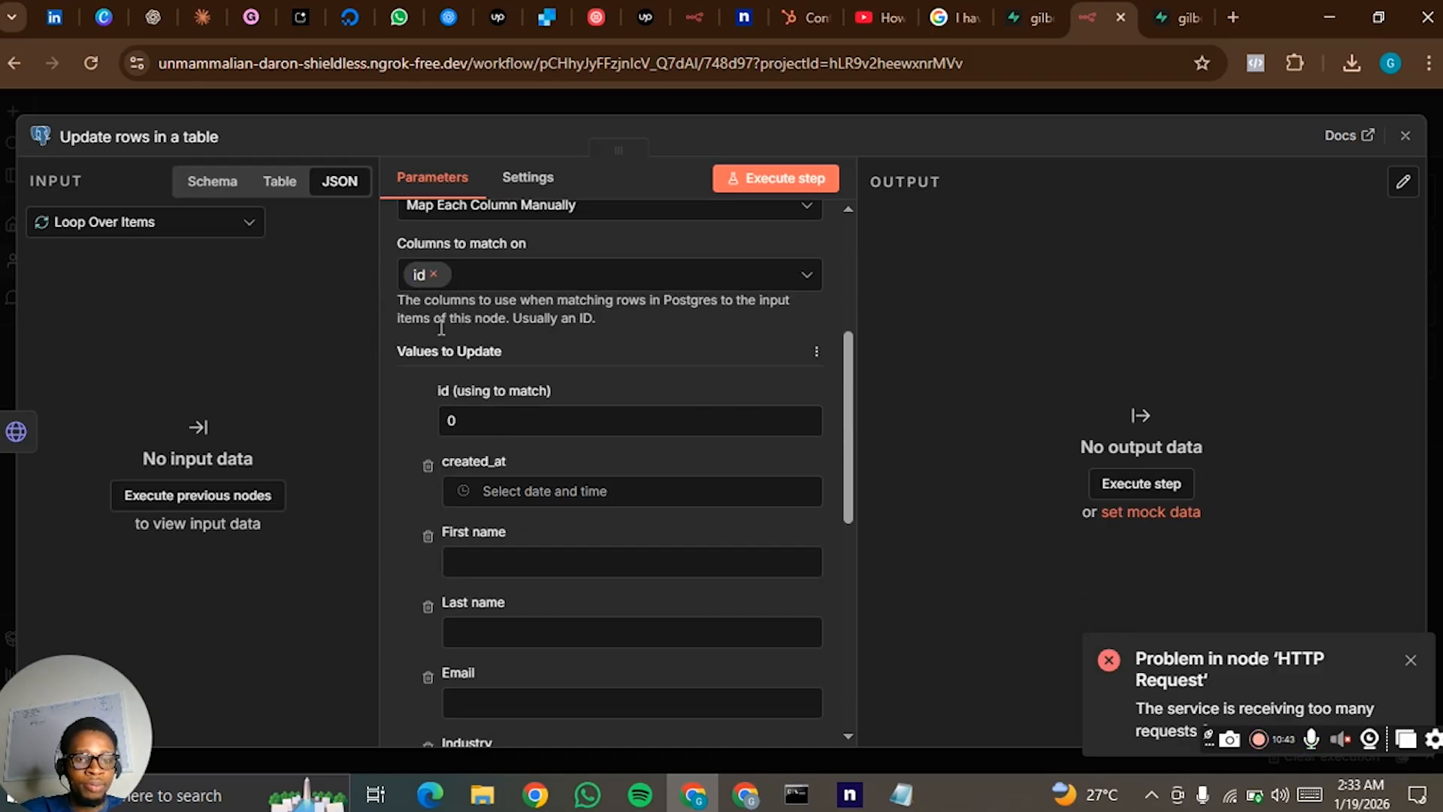
{"action": "left_click", "coordinate": [1028, 101]}
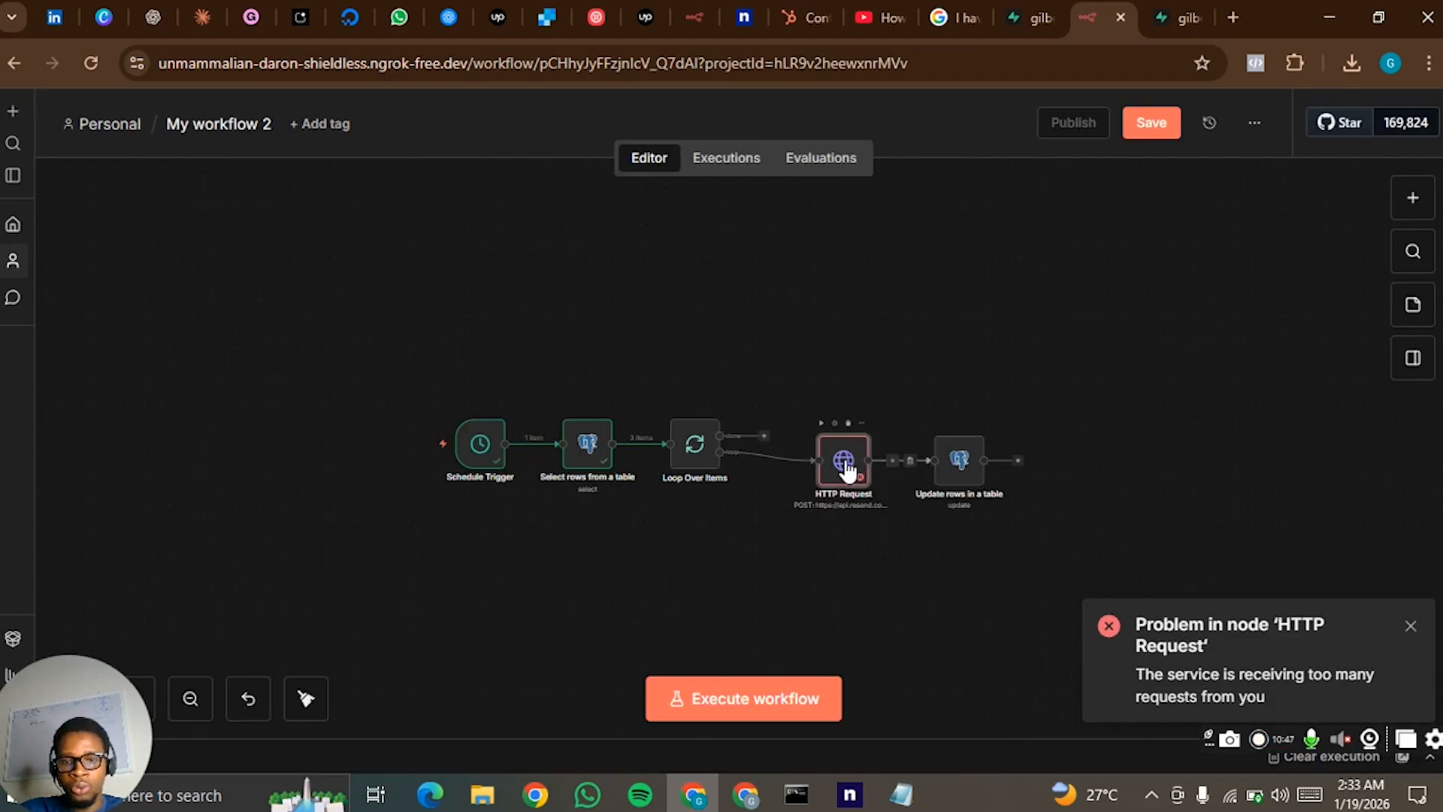
- Align the HTTP Request and Update rows nodes with the loop output, and execute the HTTP Request step
{"action": "left_click_drag", "start_coordinate": [853, 467], "coordinate": [853, 459]}
{"action": "left_click_drag", "start_coordinate": [965, 457], "coordinate": [966, 448]}
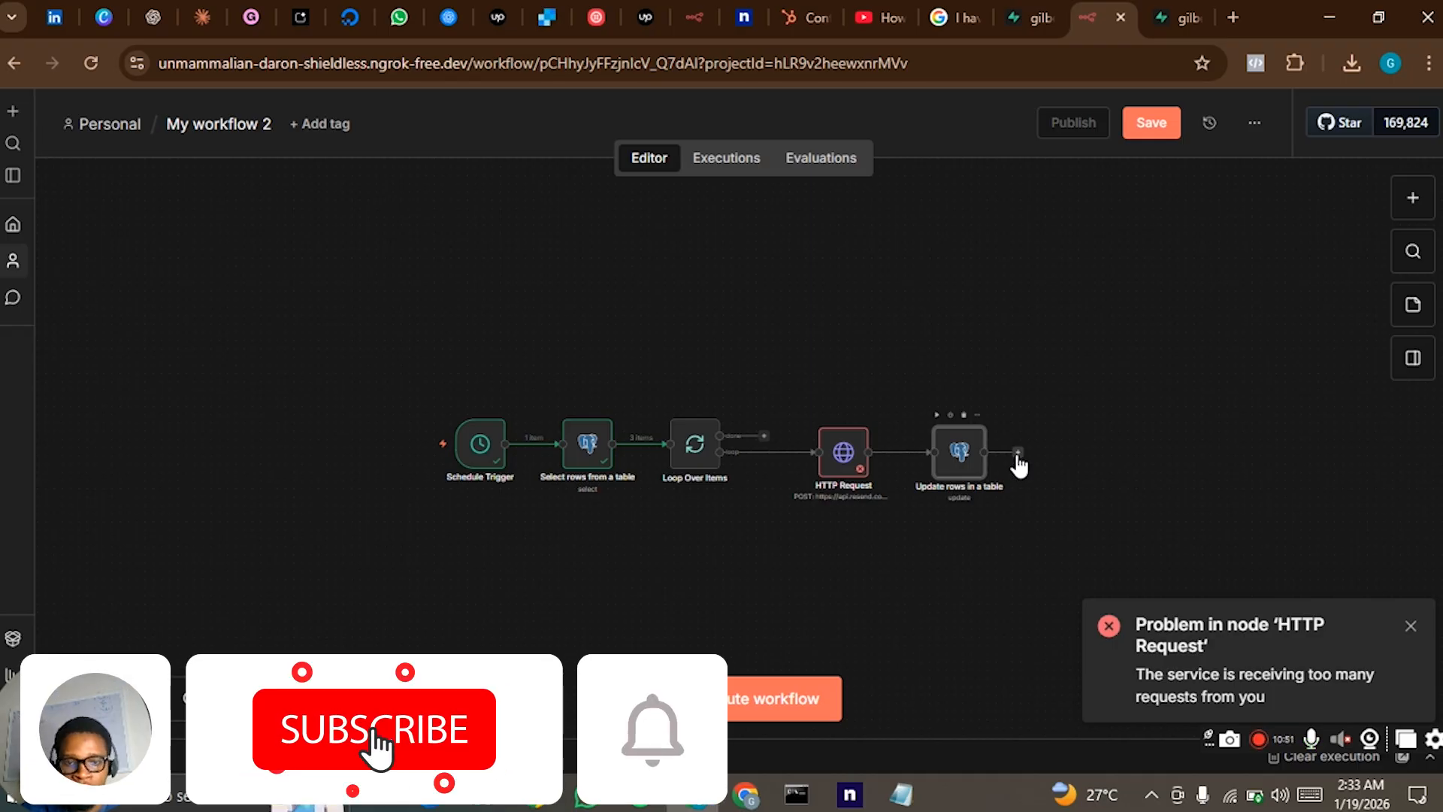
{"action": "mouse_move", "coordinate": [822, 425]}
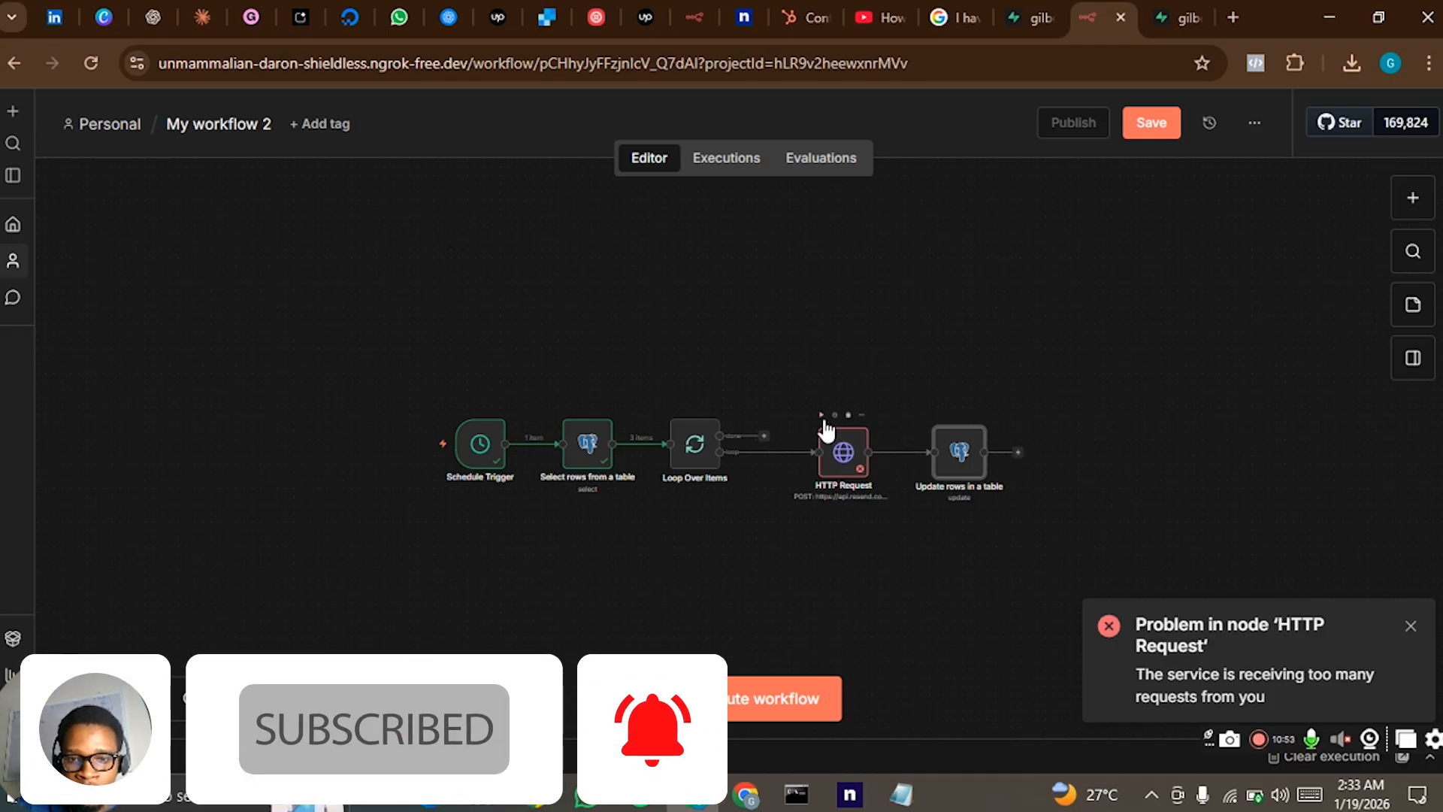
{"action": "left_click", "coordinate": [821, 417]}
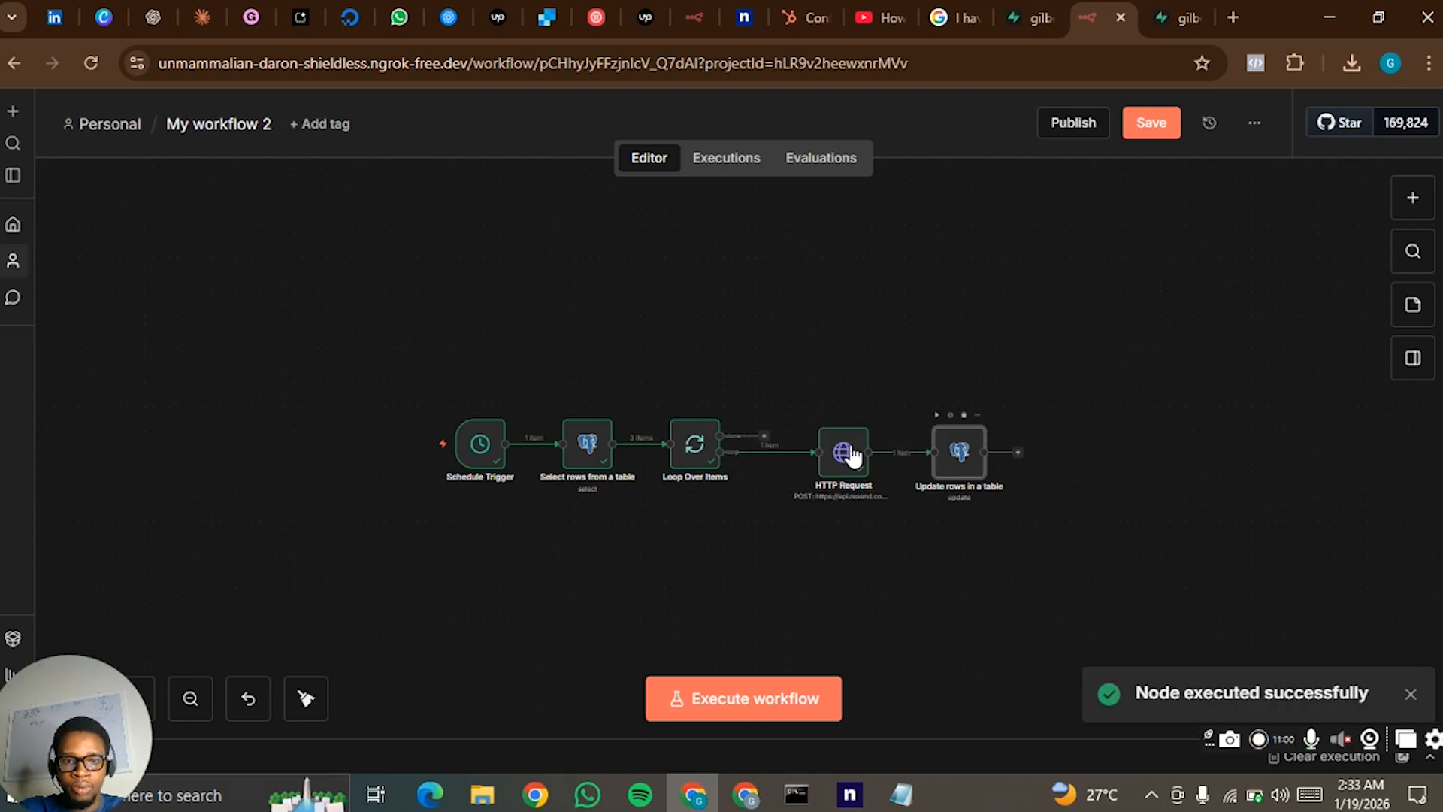
- Inspect the HTTP Request input data in the Update rows in a table node, and return to the canvas
{"action": "double_click", "coordinate": [959, 451]}
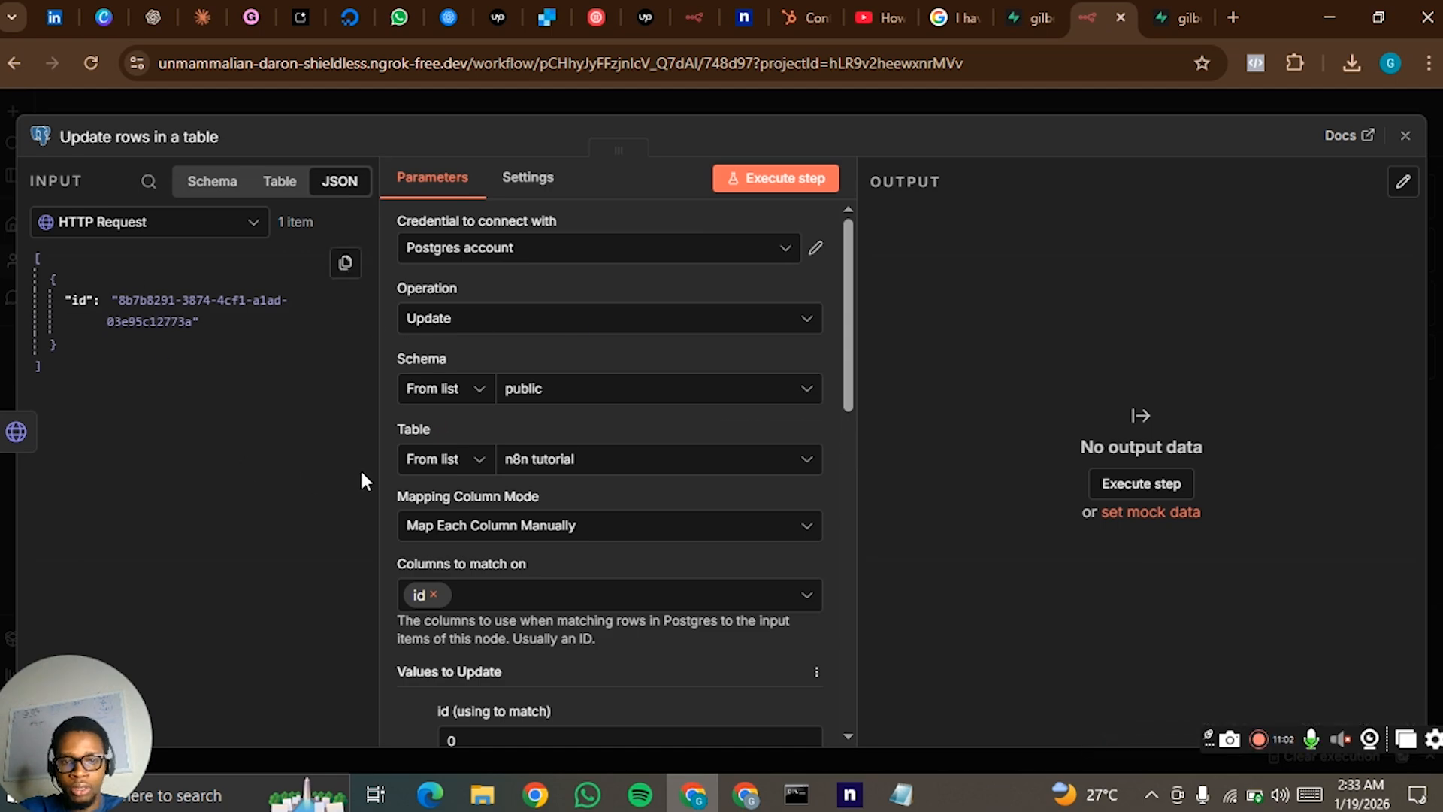
{"action": "left_click", "coordinate": [93, 231]}
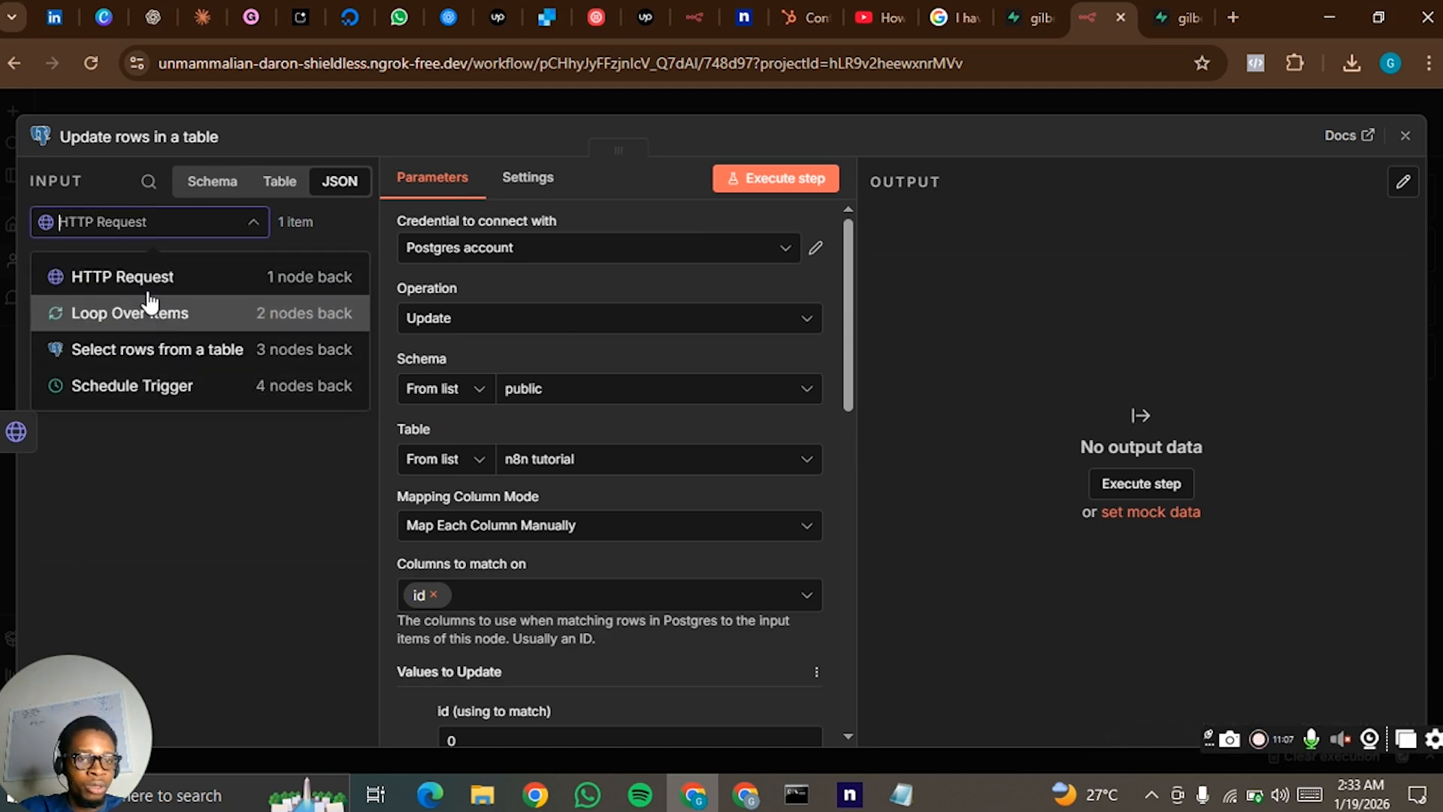
{"action": "left_click", "coordinate": [152, 290]}
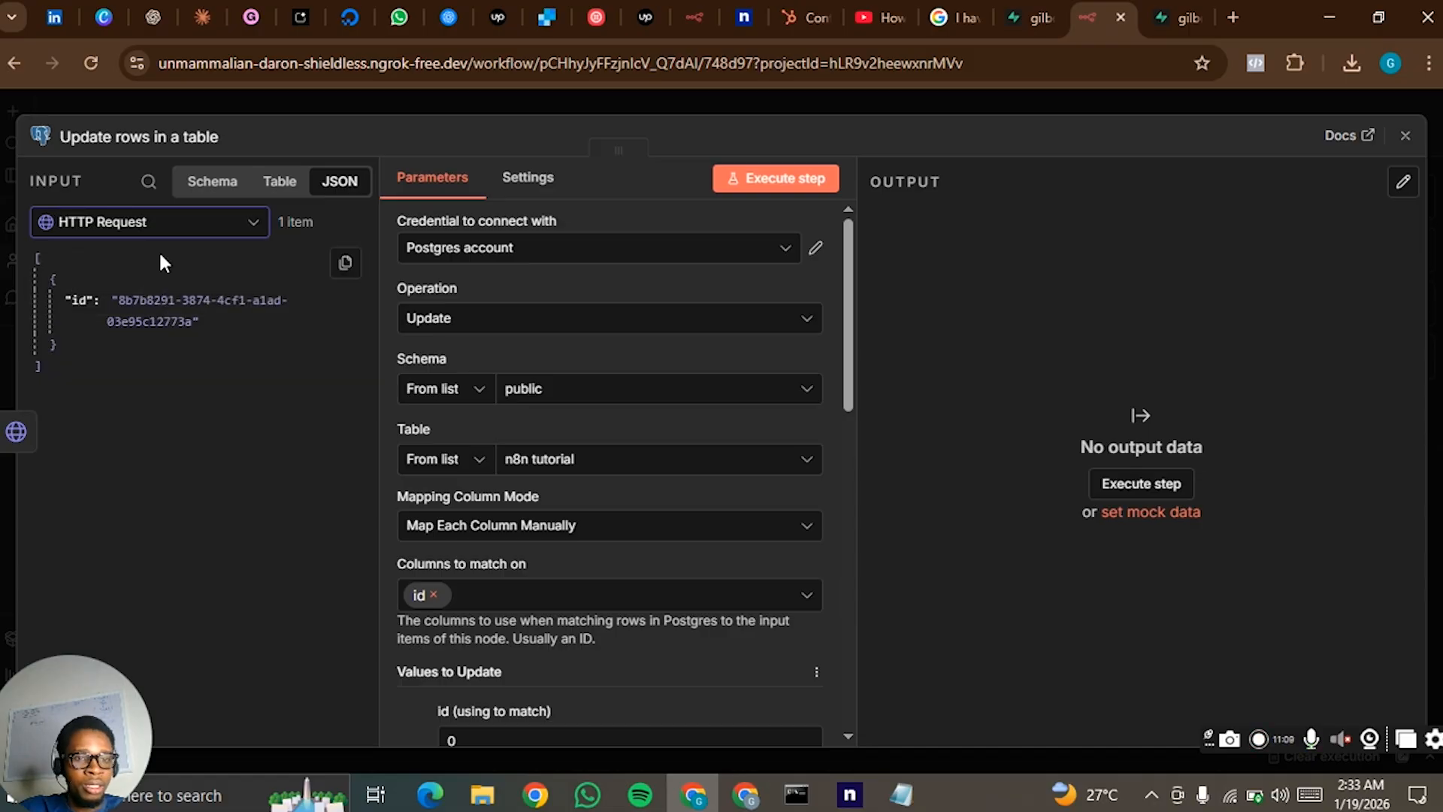
{"action": "left_click", "coordinate": [171, 222]}
{"action": "left_click", "coordinate": [514, 109]}
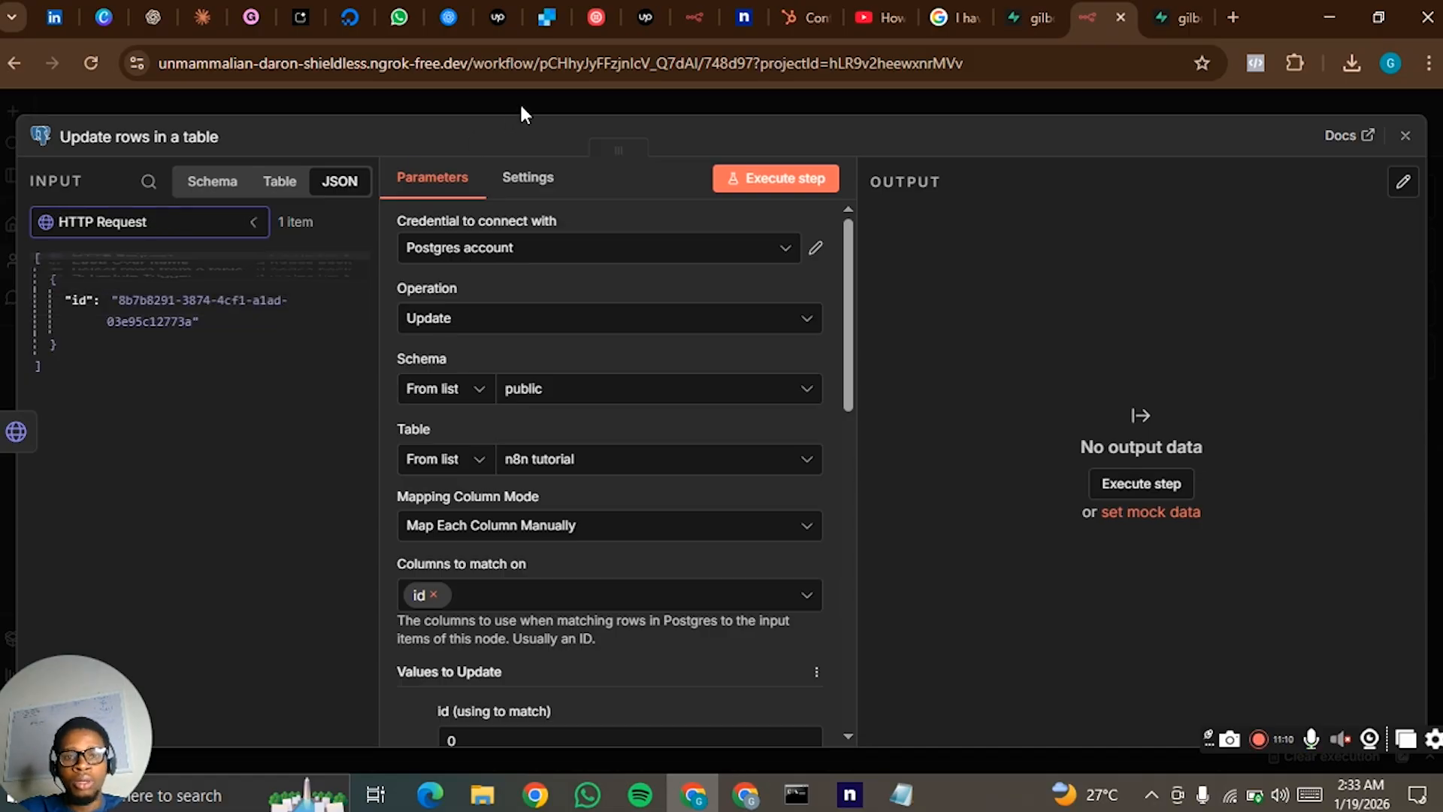
{"action": "left_click", "coordinate": [520, 103]}
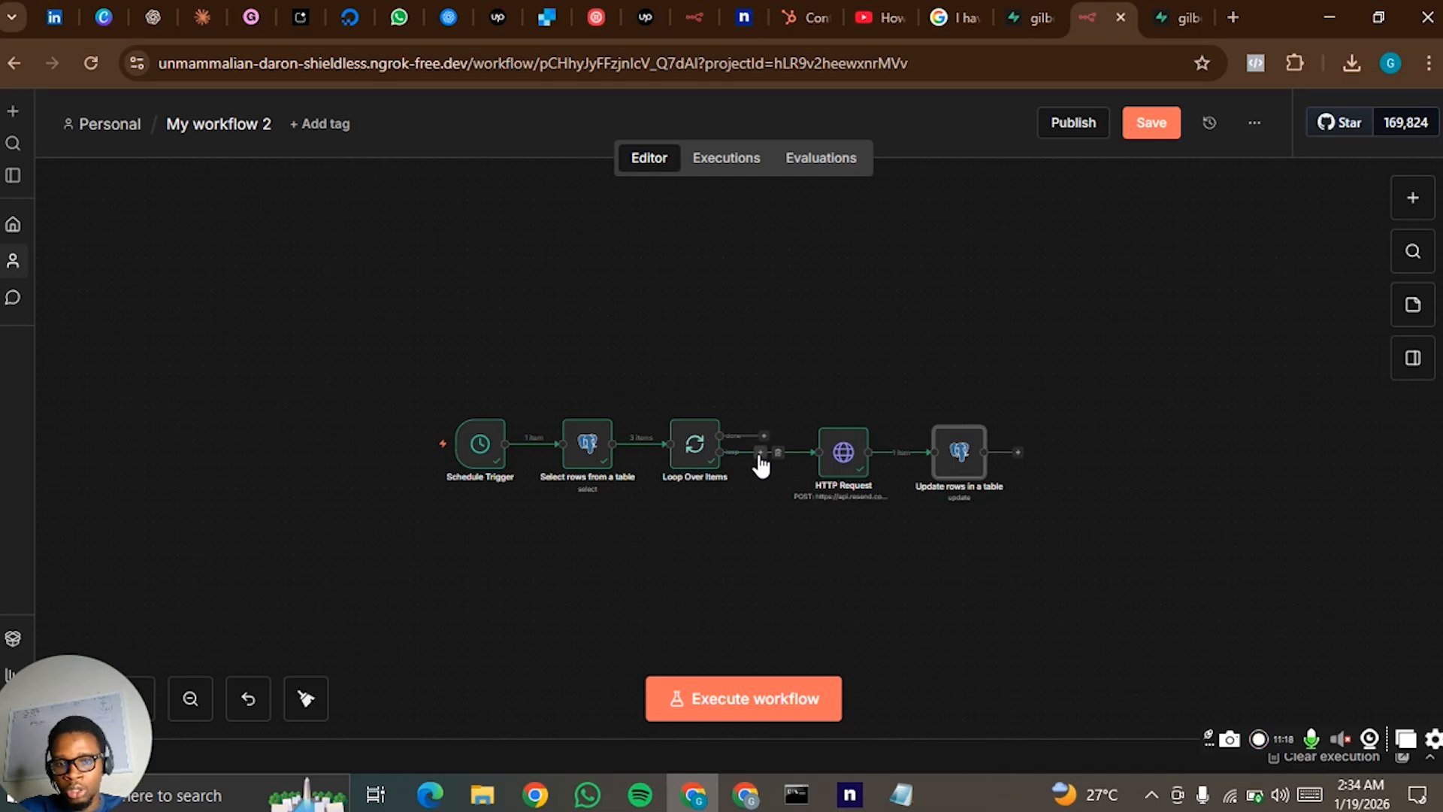
- Insert a Wait node between Loop Over Items and HTTP Request, and connect the Update rows output back to Loop Over Items
{"action": "left_click", "coordinate": [760, 452]}
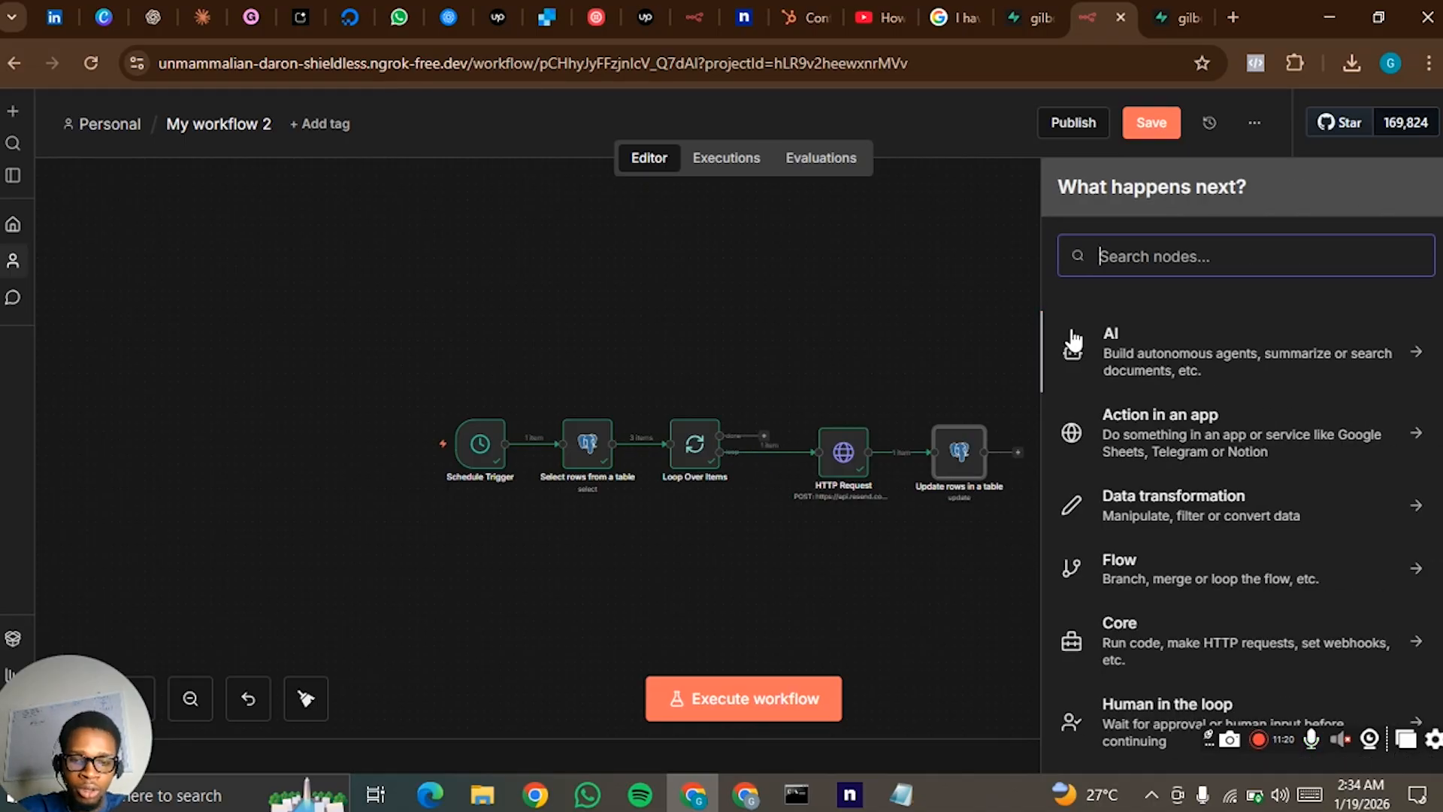
{"action": "type", "text": "wait"}
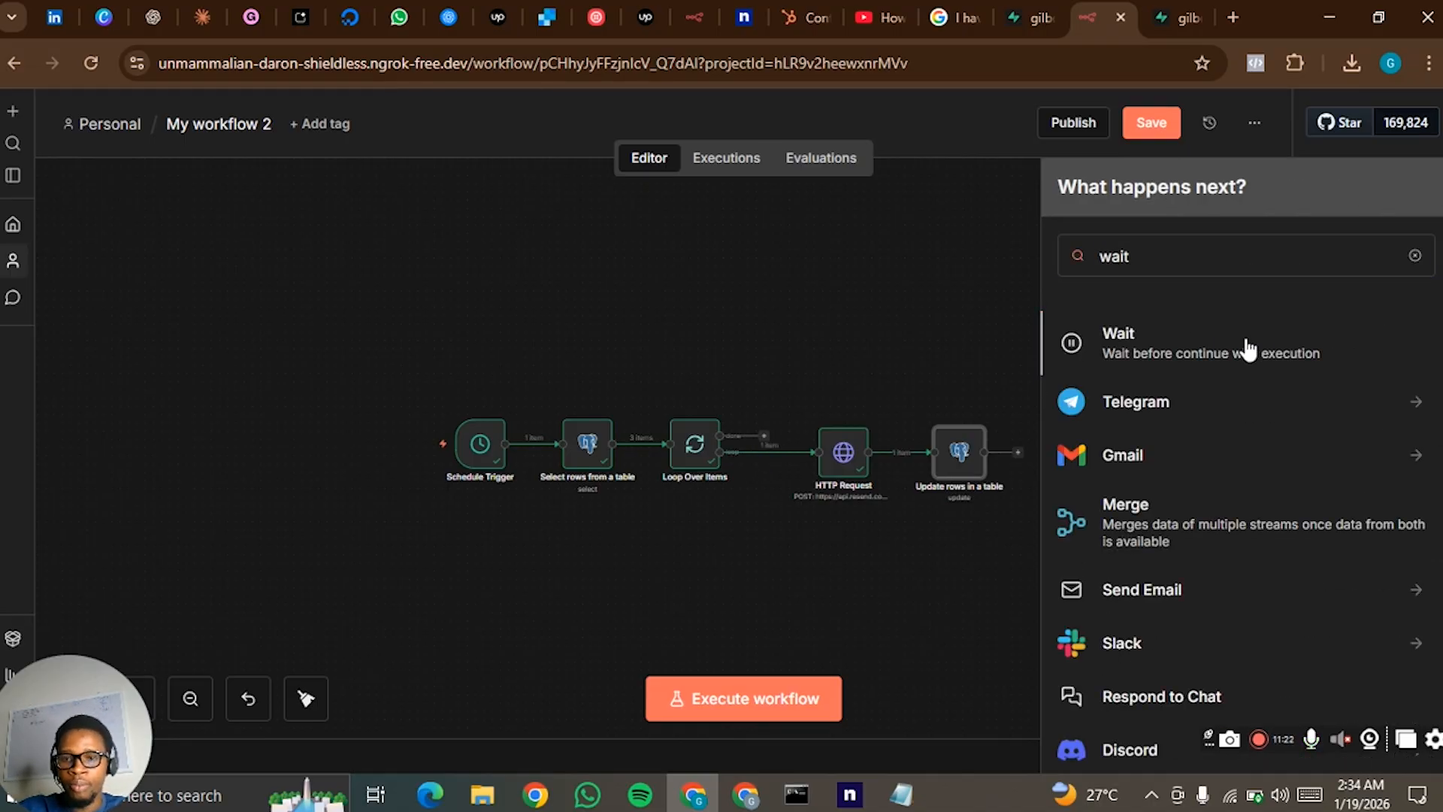
{"action": "left_click", "coordinate": [1247, 348]}
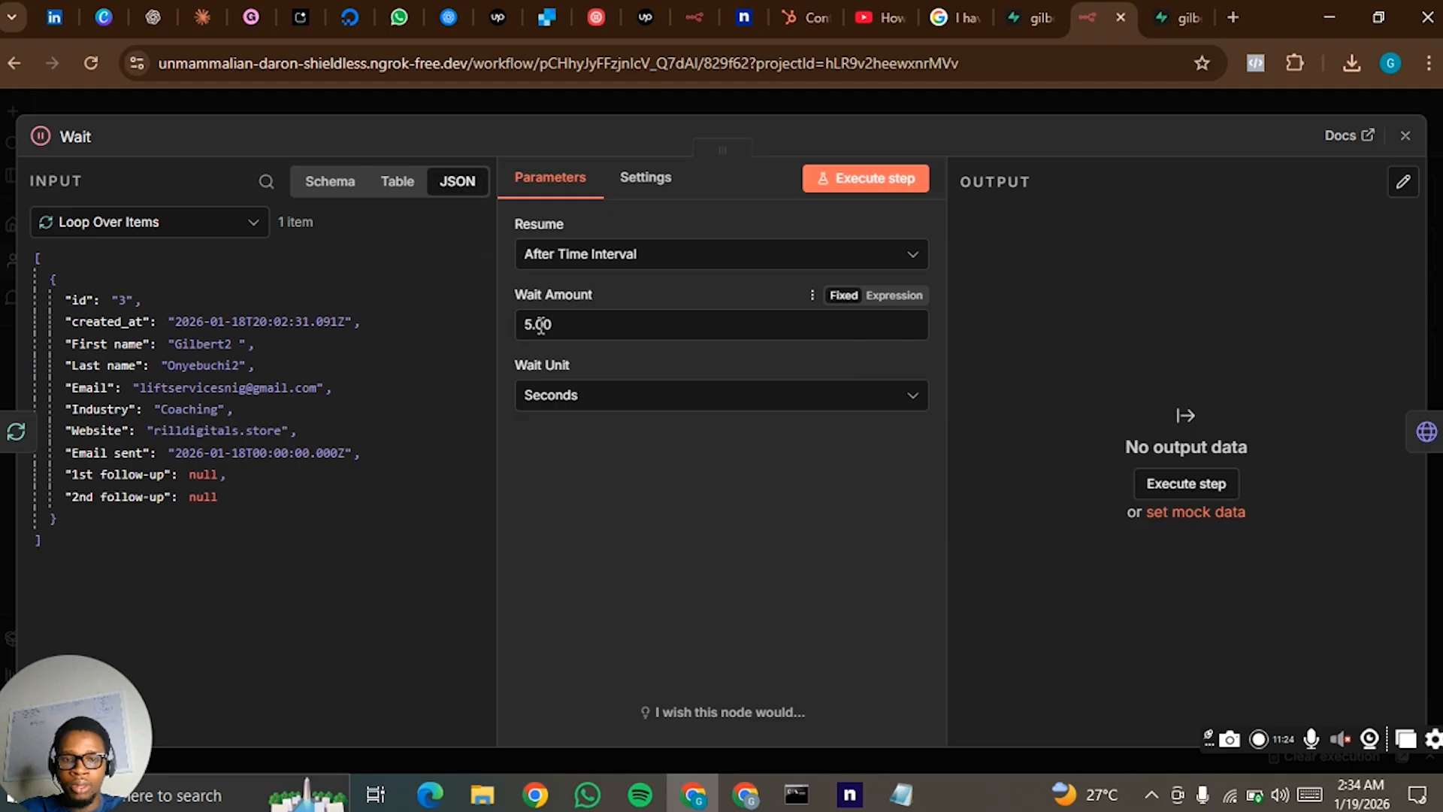
{"action": "left_click", "coordinate": [927, 90]}
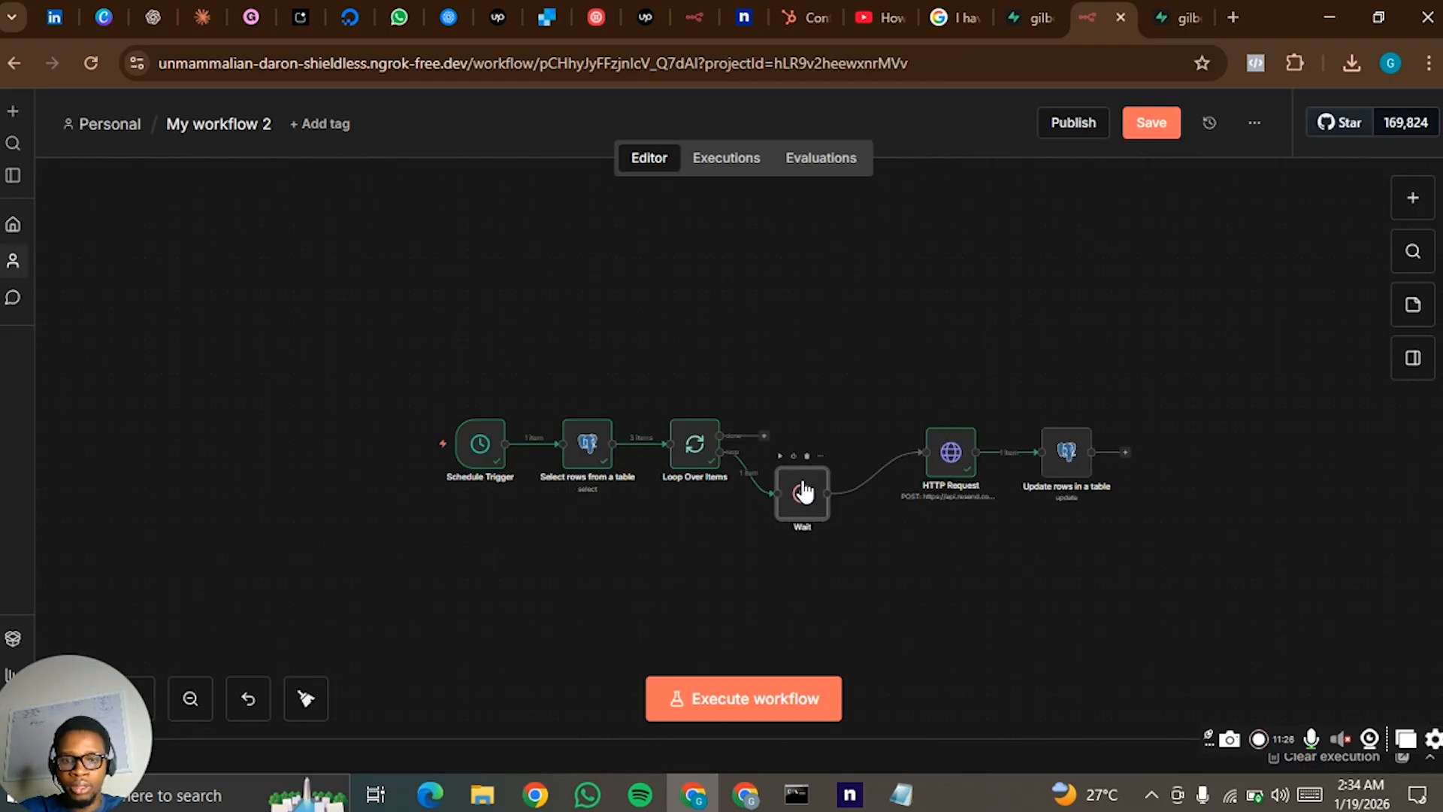
{"action": "left_click_drag", "start_coordinate": [809, 451], "coordinate": [818, 436]}
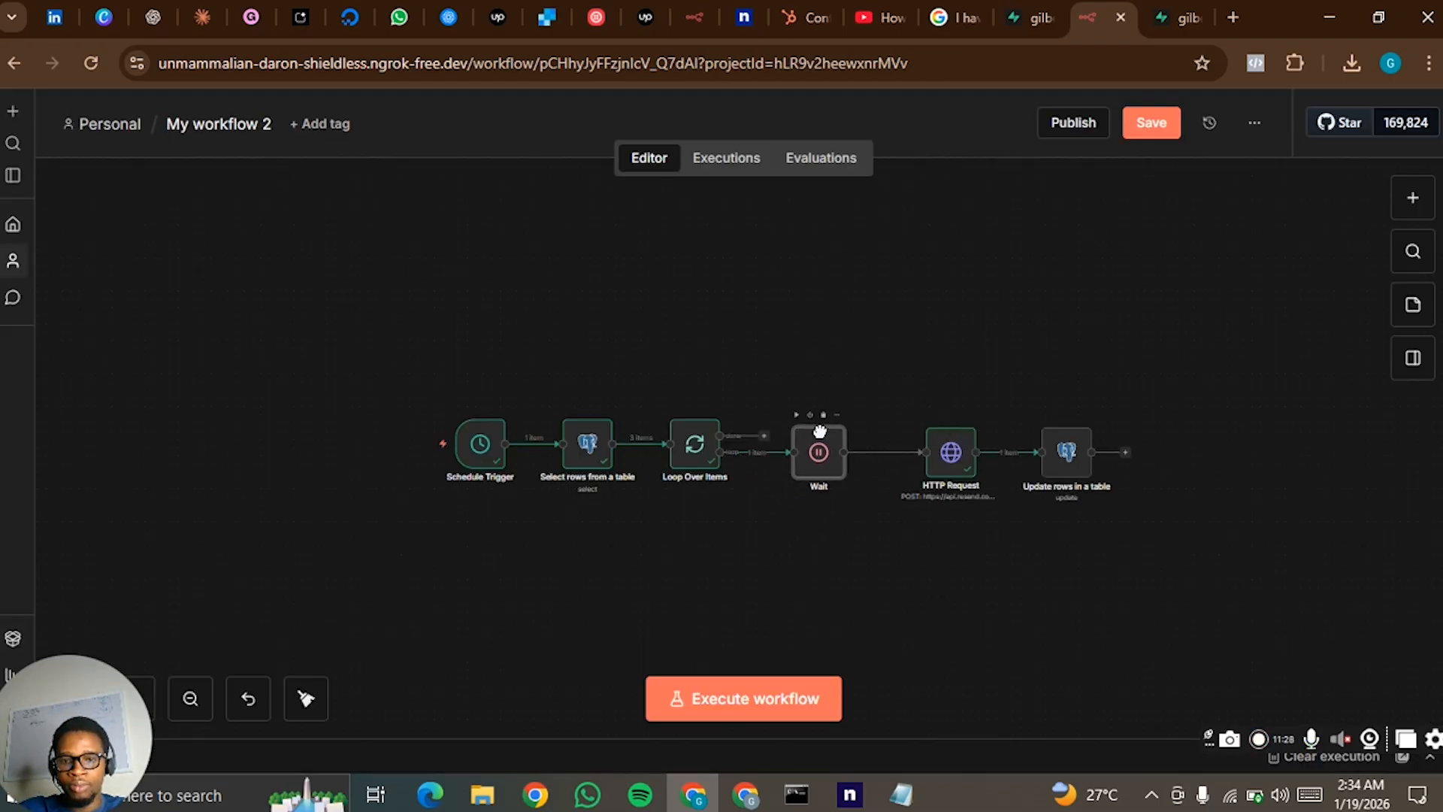
{"action": "left_click_drag", "start_coordinate": [1125, 453], "coordinate": [679, 498]}
{"action": "left_click_drag", "start_coordinate": [661, 450], "coordinate": [665, 445]}
- Map the Update rows node's id match field to the loop item's id, referencing the Wait node: {{ $('Wait').item.json.id }}
{"action": "mouse_move", "coordinate": [1065, 460]}
{"action": "double_click", "coordinate": [1064, 464]}
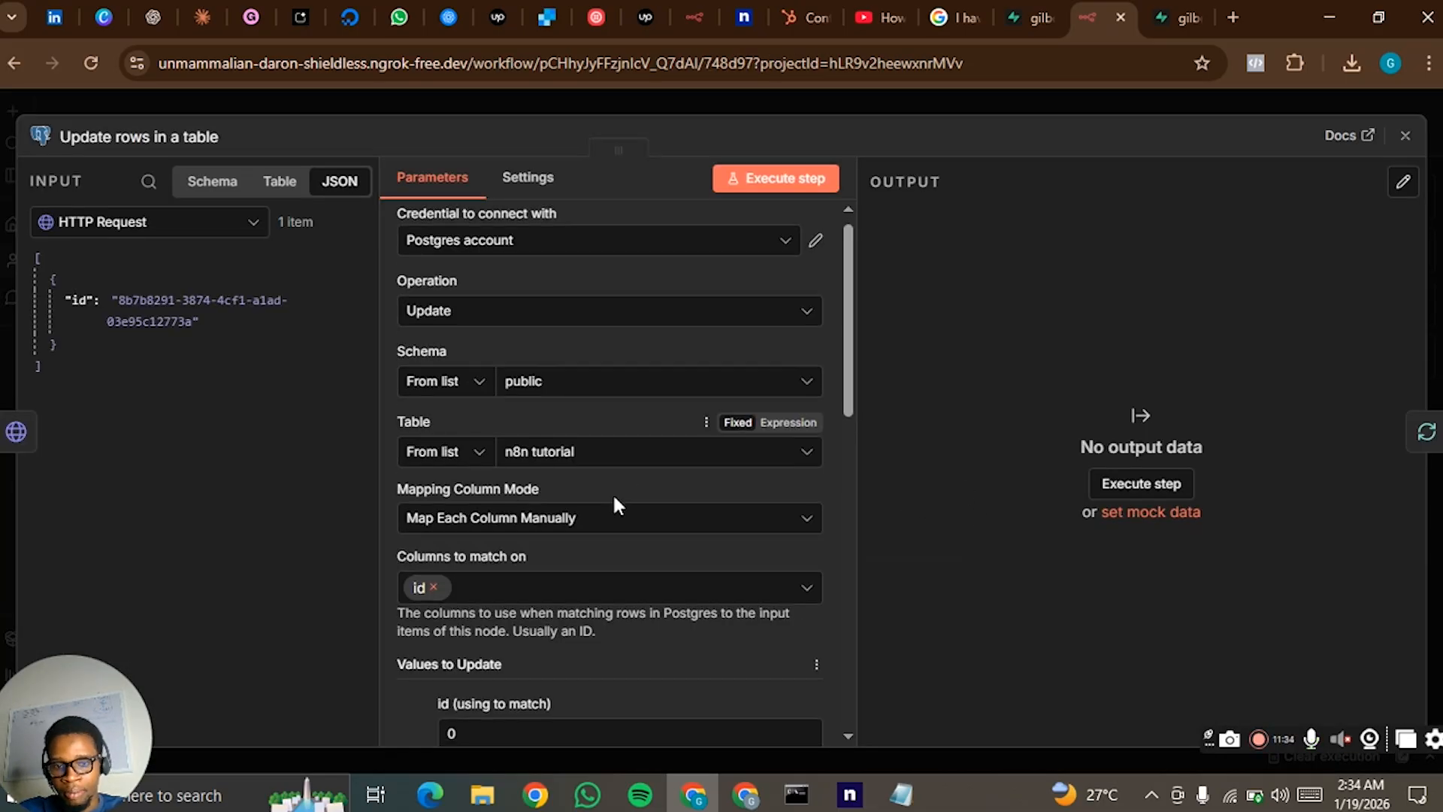
{"action": "scroll", "coordinate": [612, 493], "scroll_direction": "down", "scroll_amount": 5}
{"action": "left_click", "coordinate": [194, 224]}
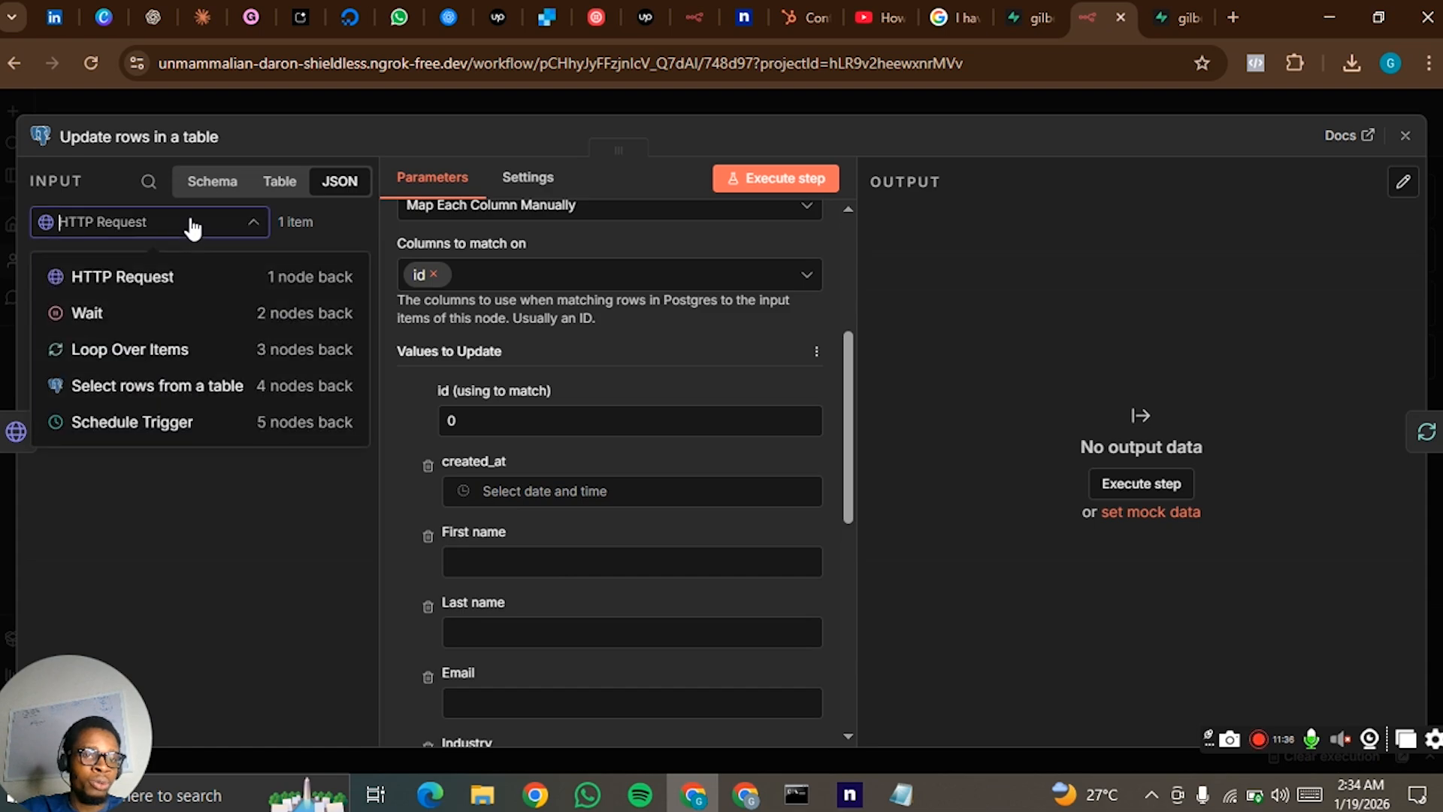
{"action": "left_click", "coordinate": [166, 347]}
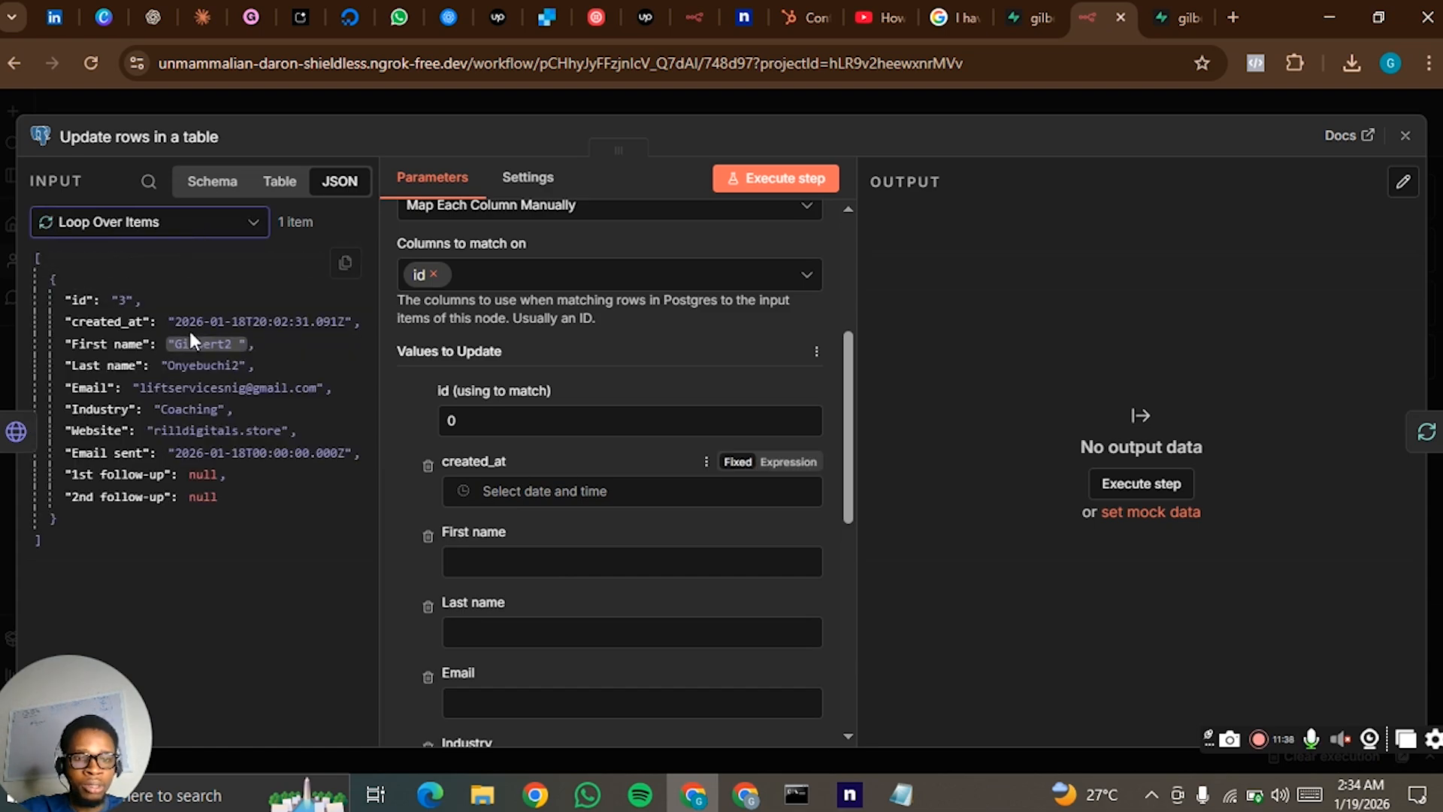
{"action": "left_click_drag", "start_coordinate": [84, 297], "coordinate": [541, 424]}
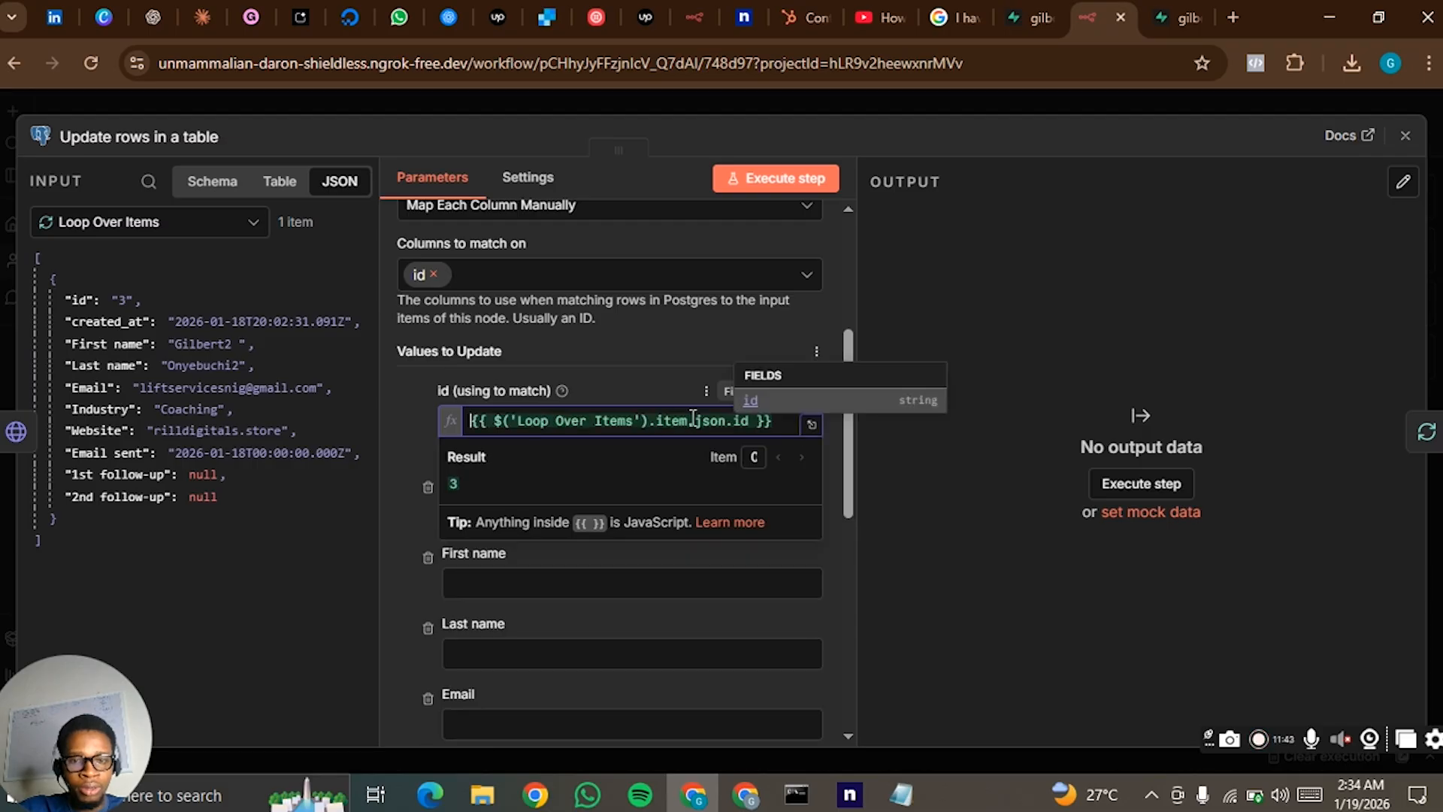
{"action": "left_click_drag", "start_coordinate": [635, 418], "coordinate": [525, 413]}
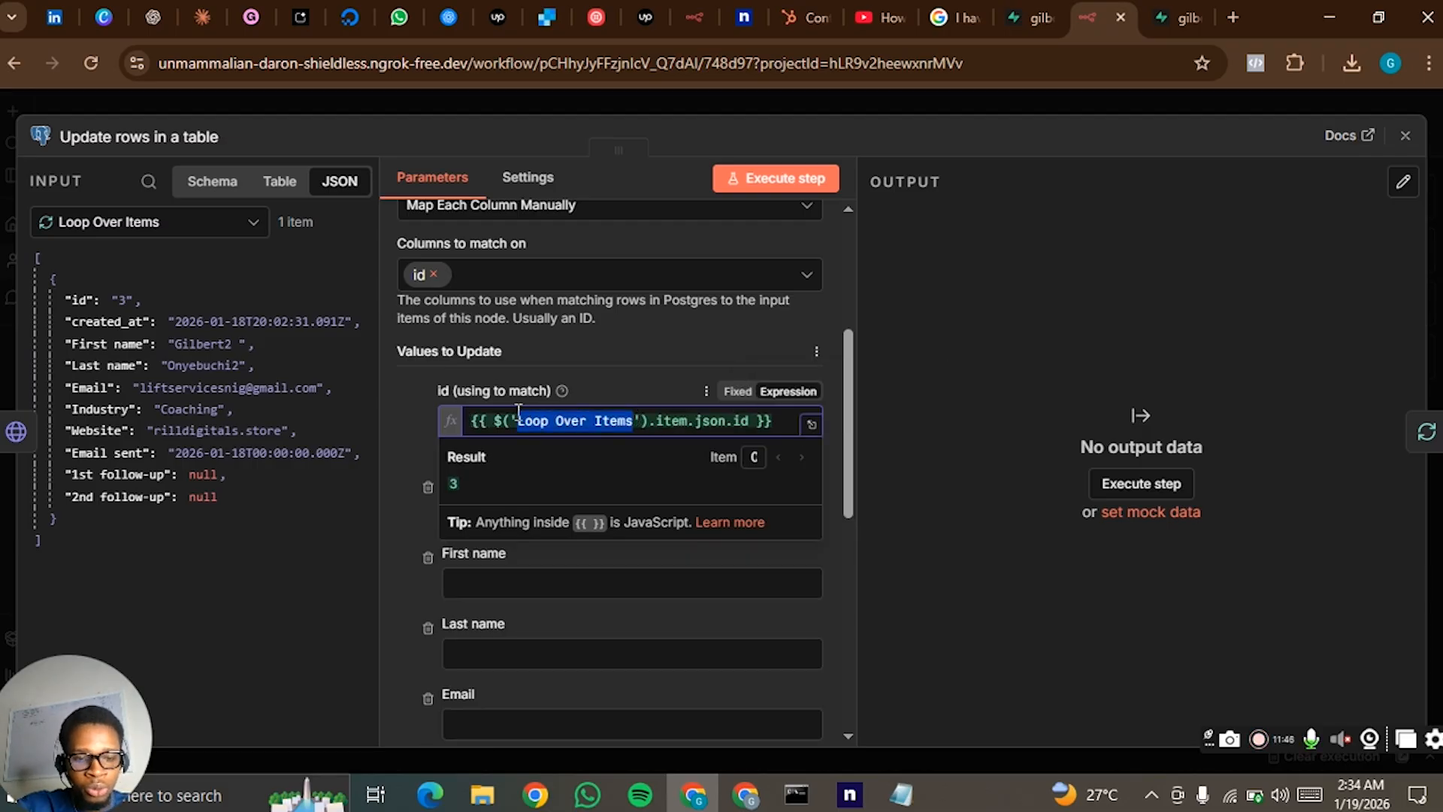
{"action": "type", "text": "Wait"}
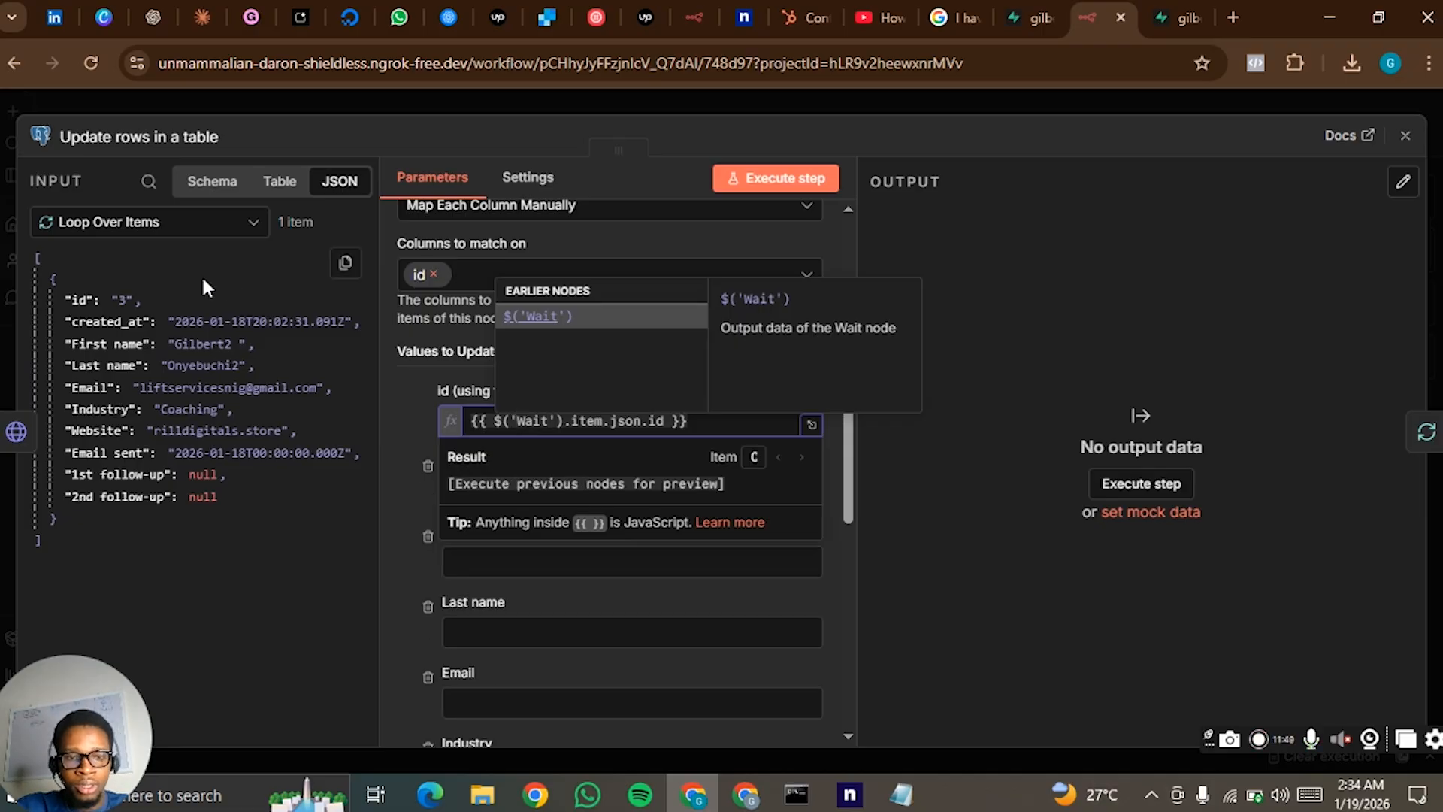
{"action": "left_click", "coordinate": [150, 224]}
{"action": "left_click", "coordinate": [215, 219]}
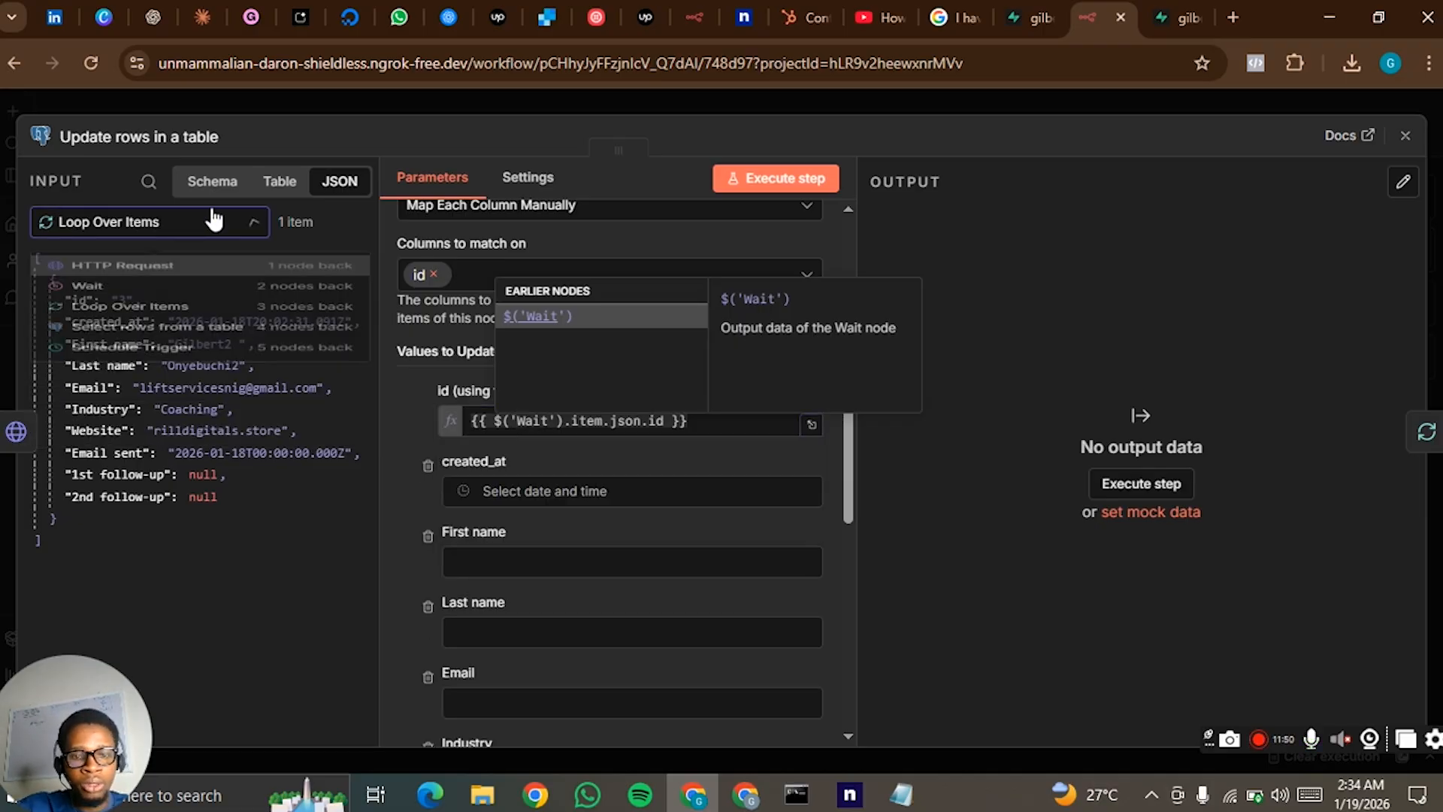
{"action": "scroll", "coordinate": [551, 454], "scroll_direction": "down", "scroll_amount": 7}
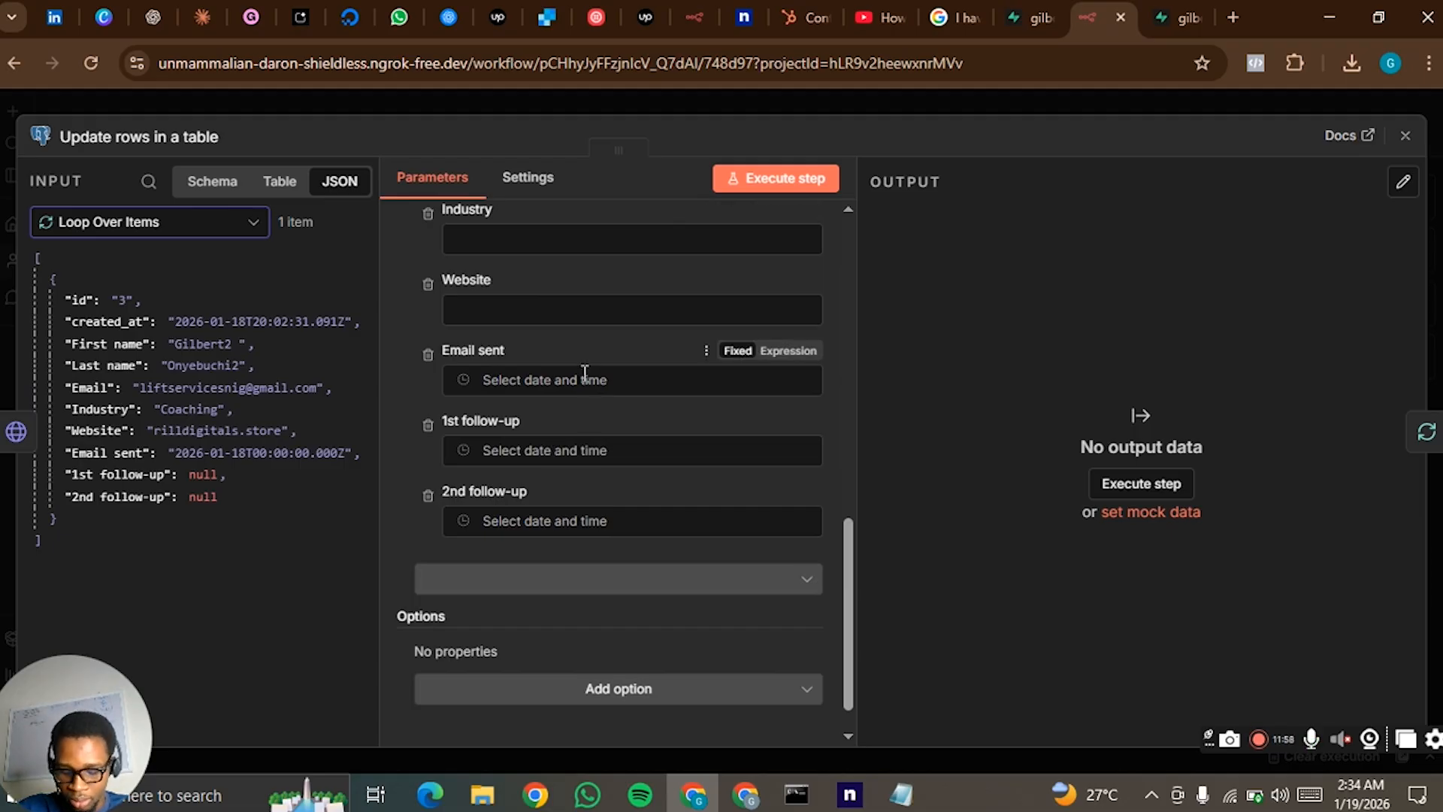
{"action": "left_click", "coordinate": [585, 373]}
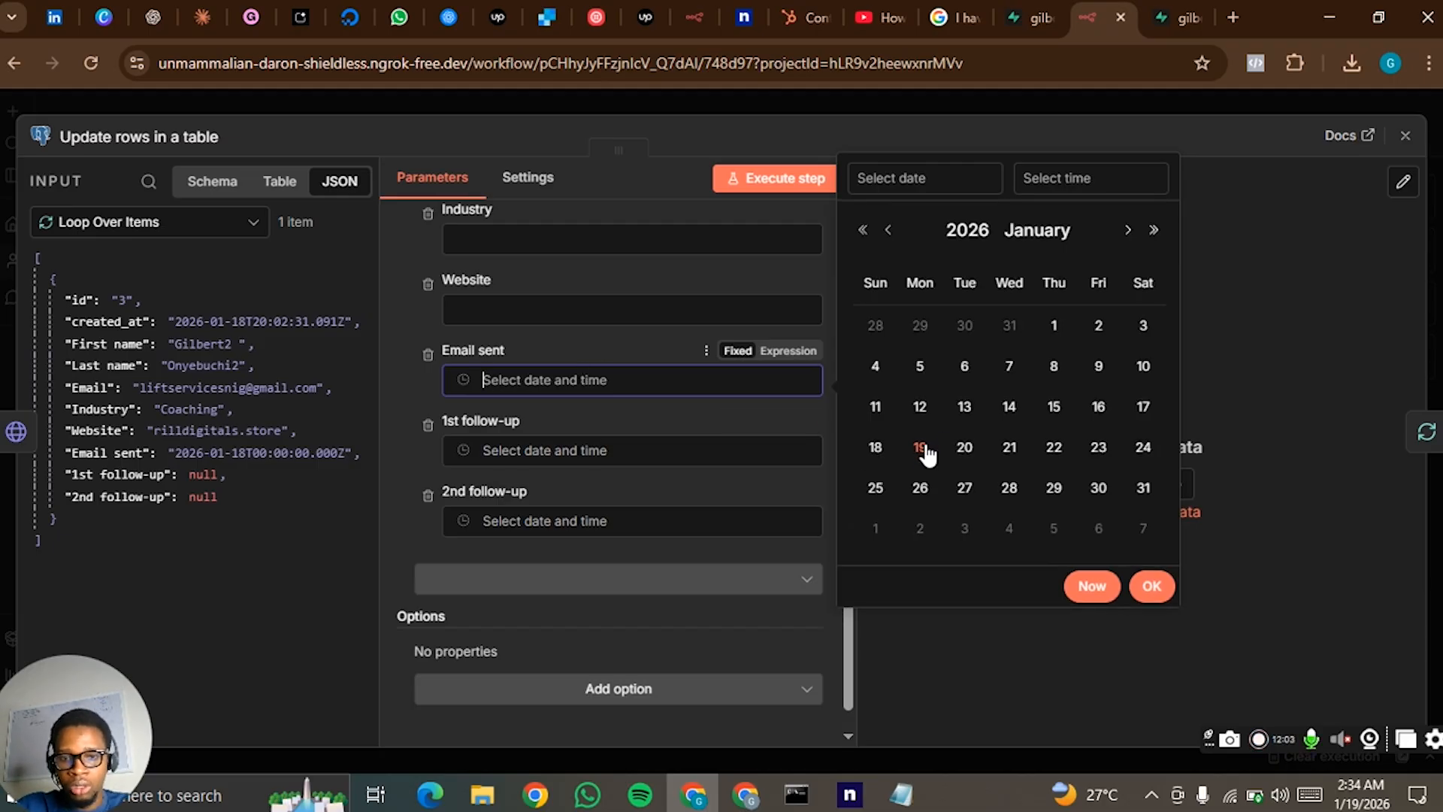
{"action": "left_click", "coordinate": [960, 454]}
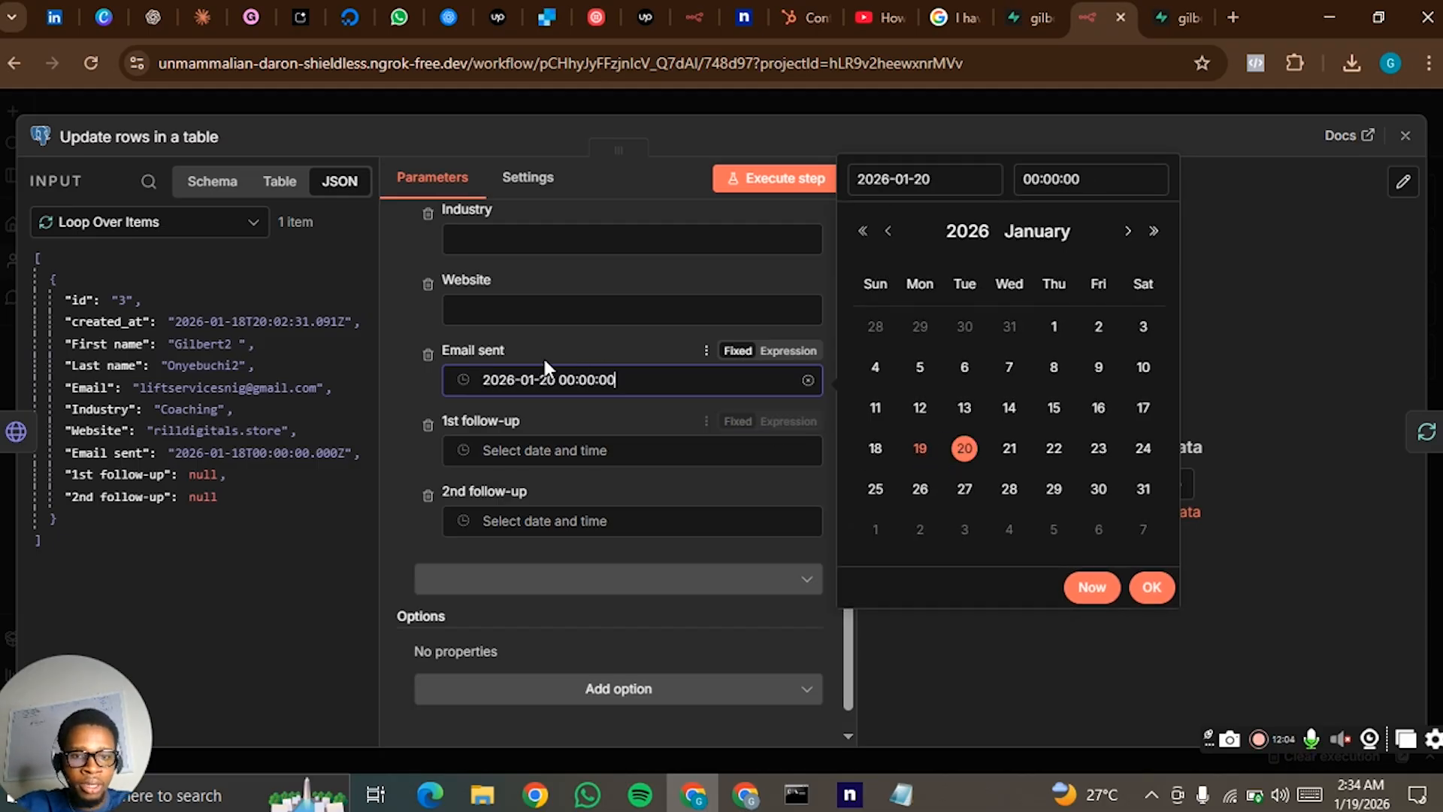
{"action": "left_click", "coordinate": [409, 375]}
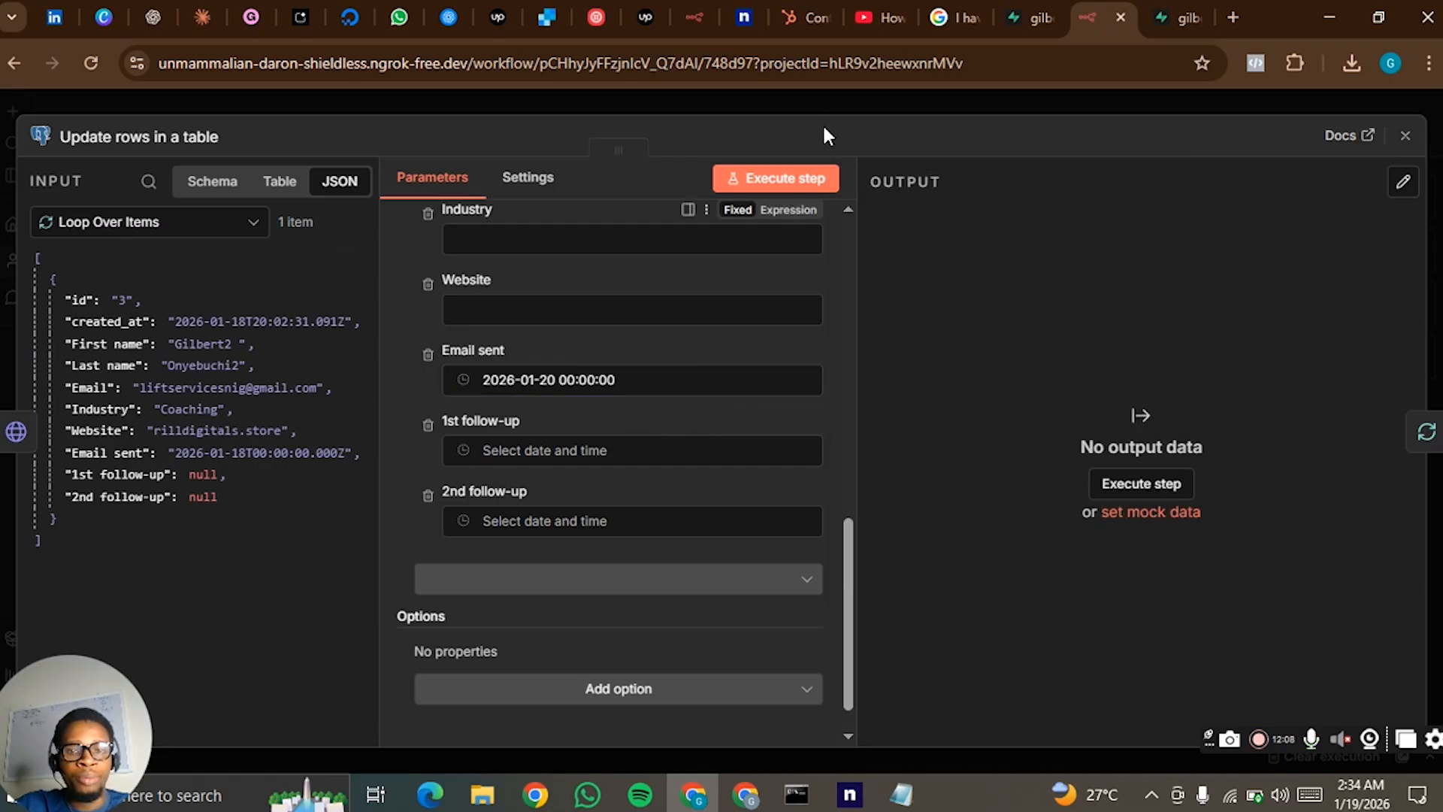
{"action": "left_click", "coordinate": [845, 87]}
- Execute the whole workflow from the Schedule Trigger and check the HTTP Request node's run
{"action": "mouse_move", "coordinate": [377, 459]}
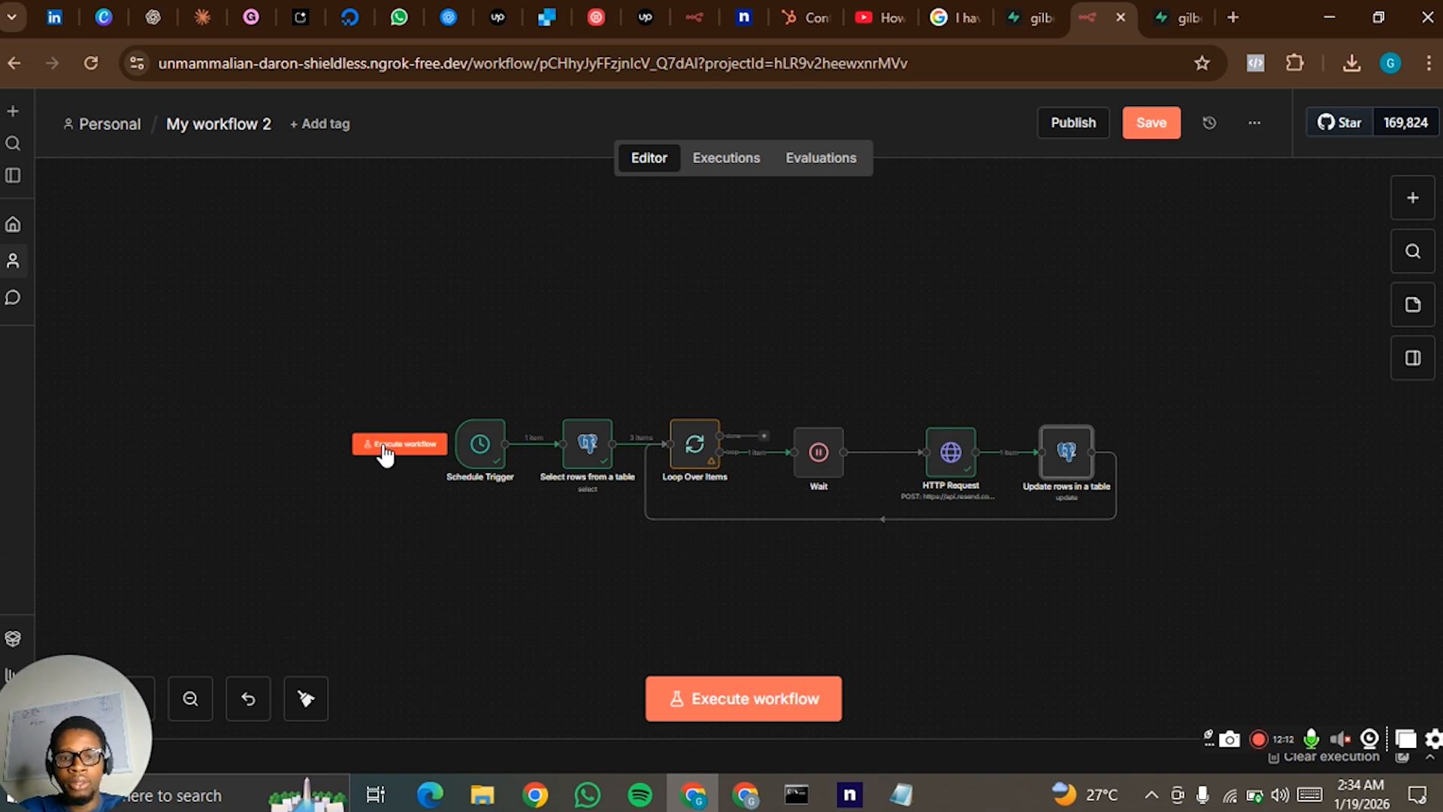
{"action": "left_click", "coordinate": [384, 450]}
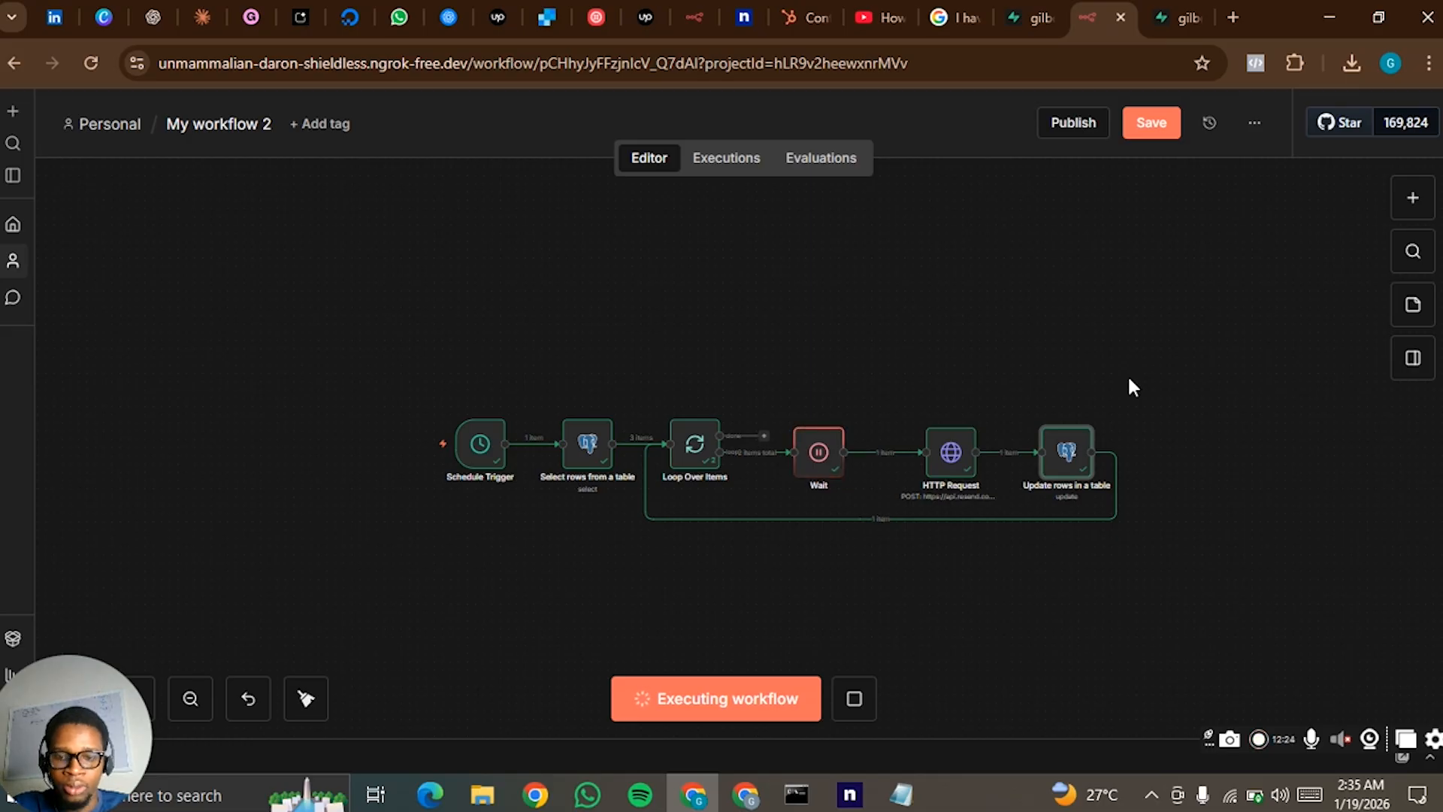
{"action": "double_click", "coordinate": [961, 460]}
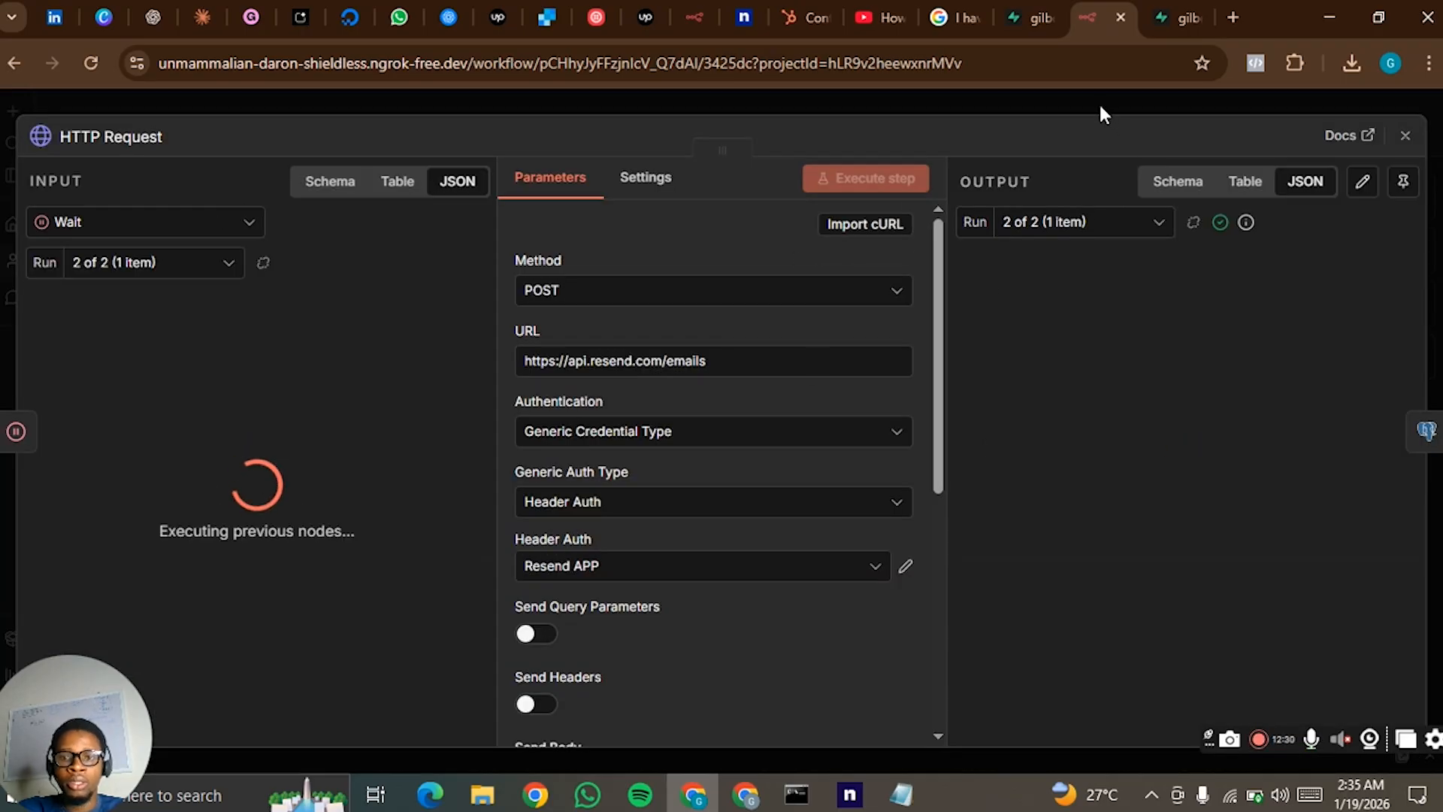
{"action": "left_click", "coordinate": [1097, 97]}
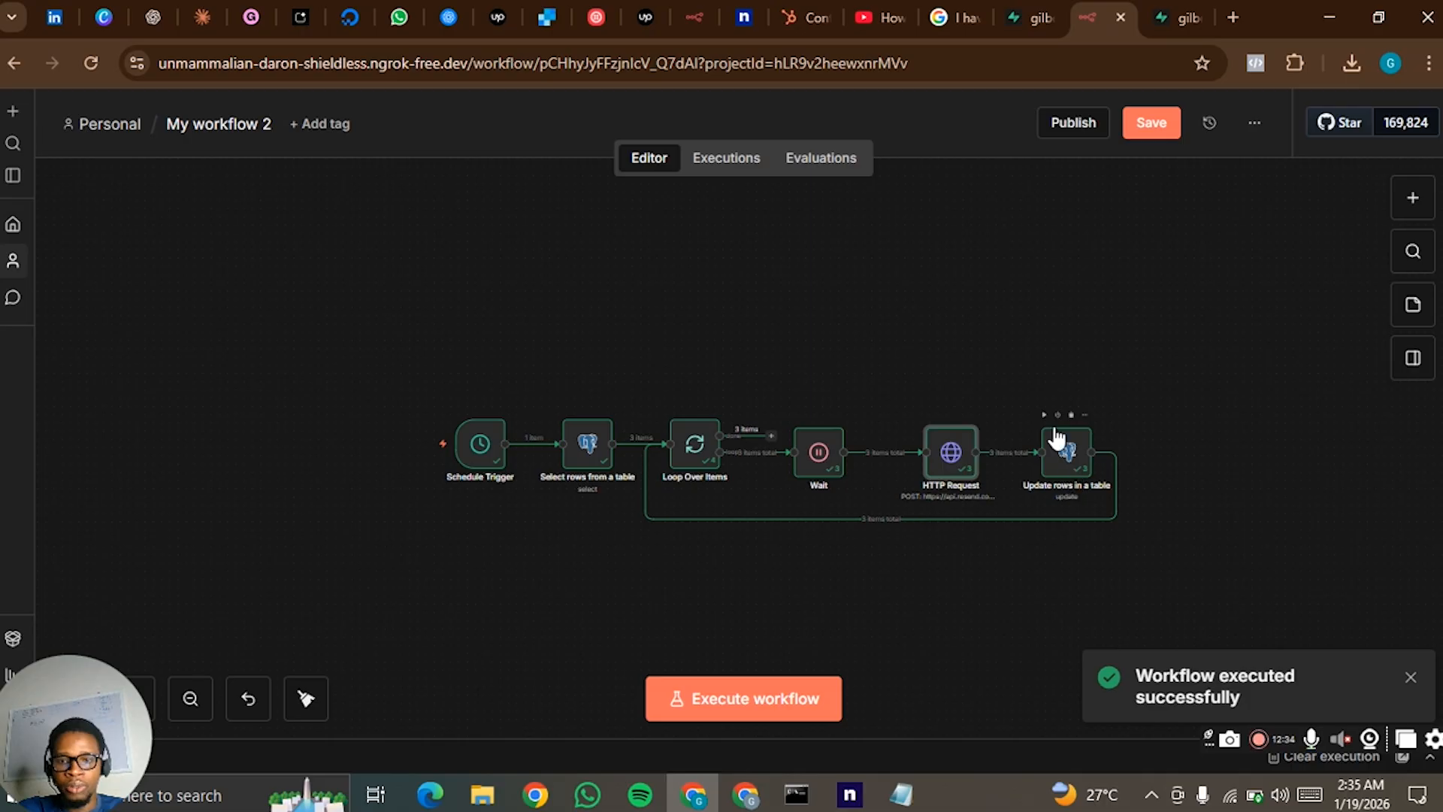
- Review the Update rows in a table node's output for each of the three runs, and return to the canvas
{"action": "left_click", "coordinate": [1062, 460]}
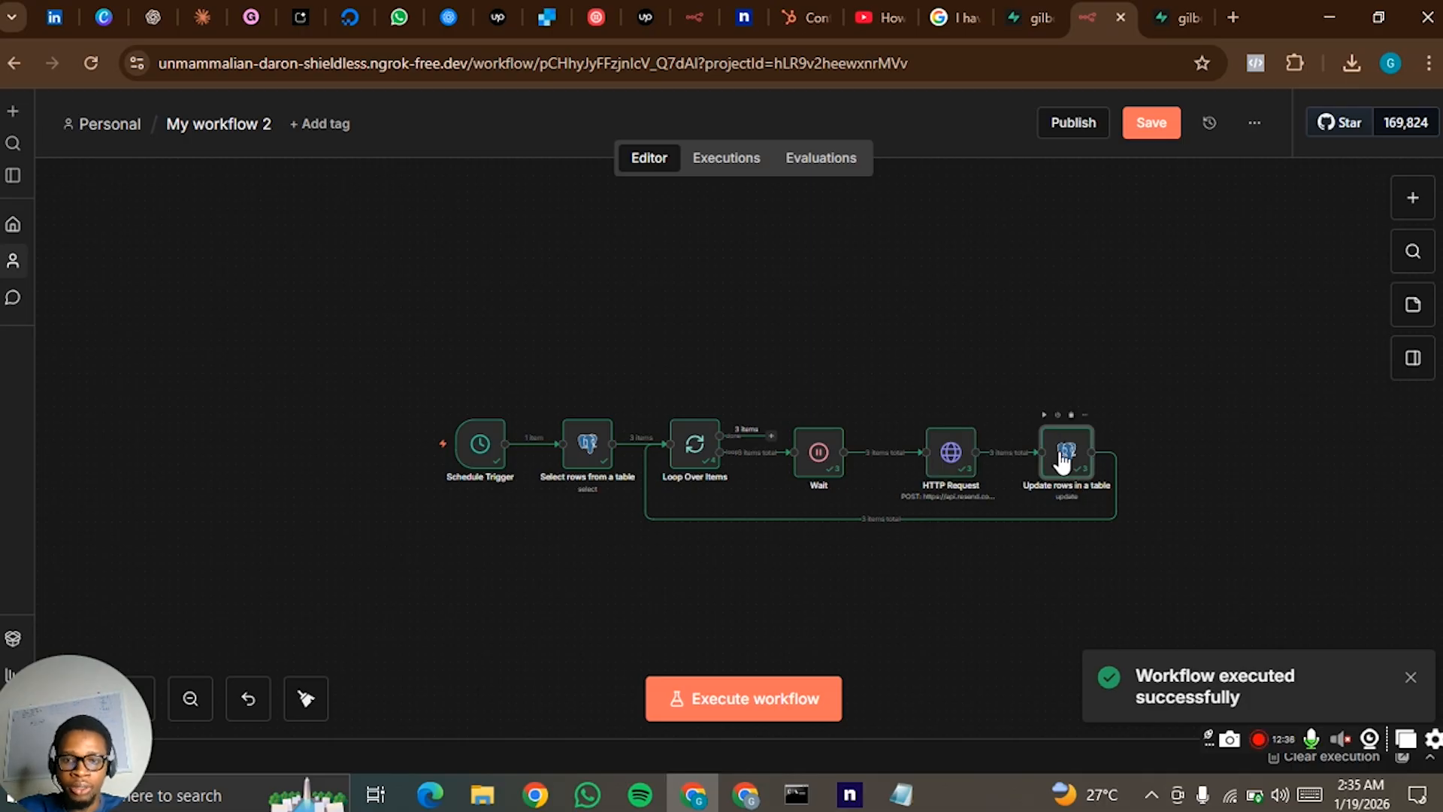
{"action": "double_click", "coordinate": [1062, 460]}
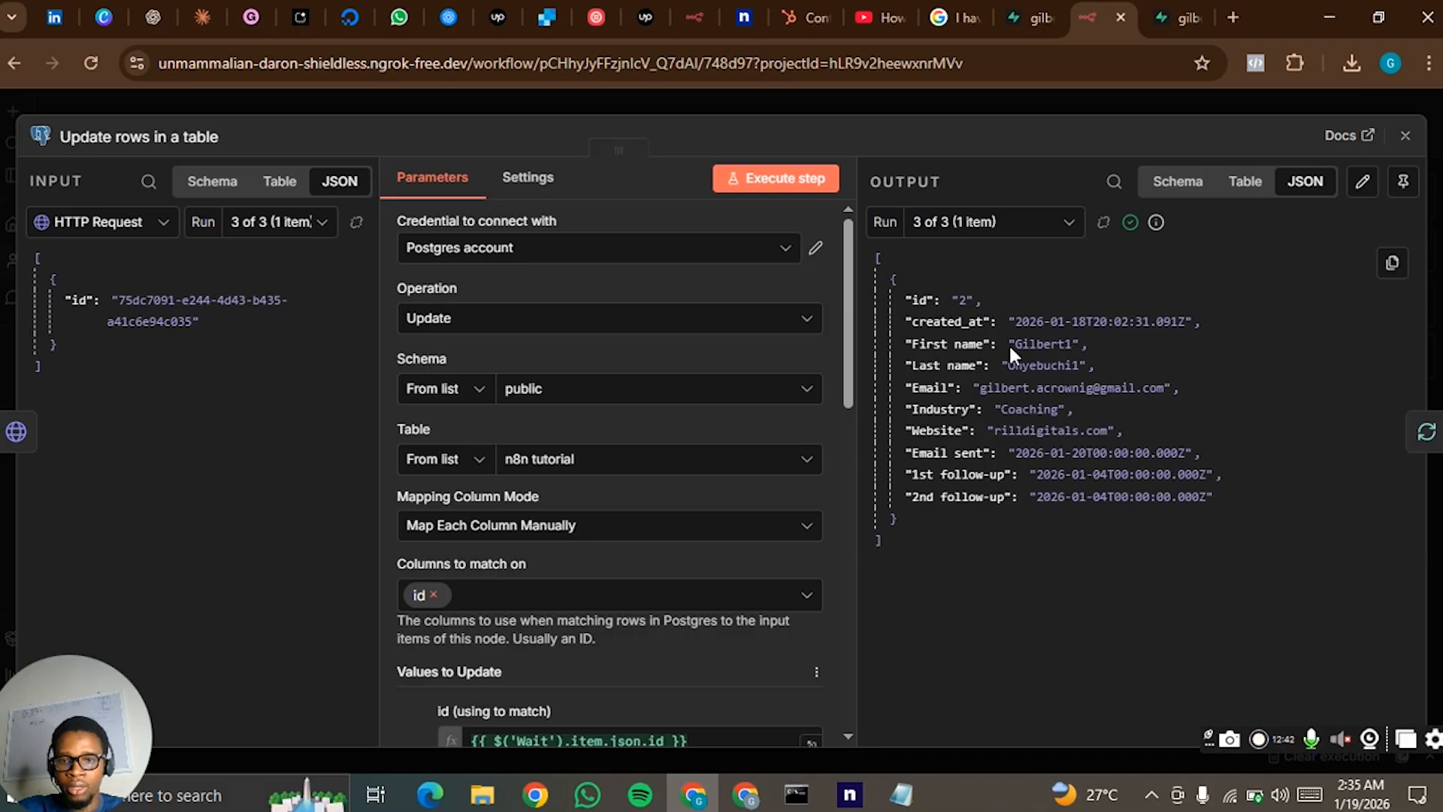
{"action": "left_click", "coordinate": [975, 221]}
{"action": "left_click", "coordinate": [981, 289]}
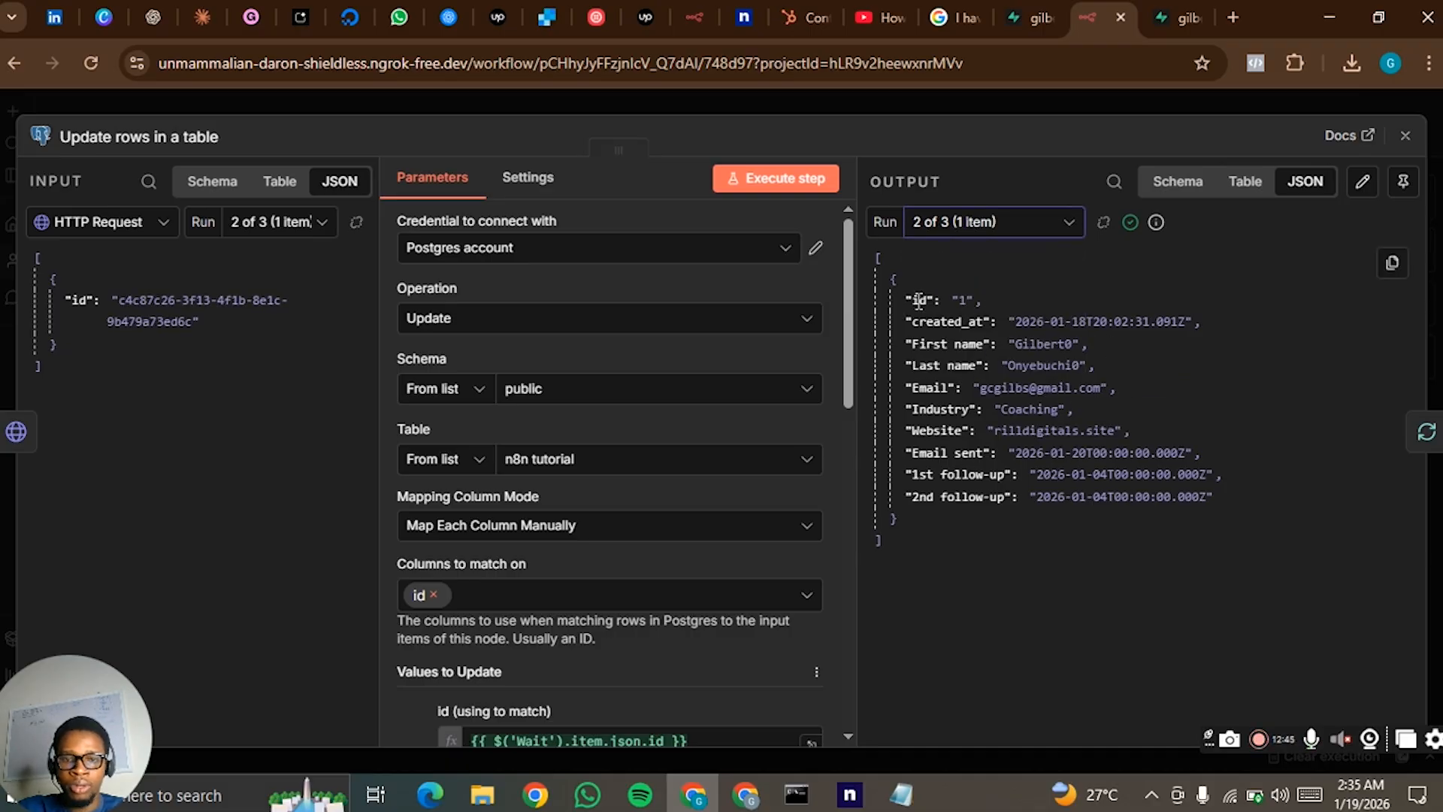
{"action": "scroll", "coordinate": [646, 490], "scroll_direction": "down", "scroll_amount": 5}
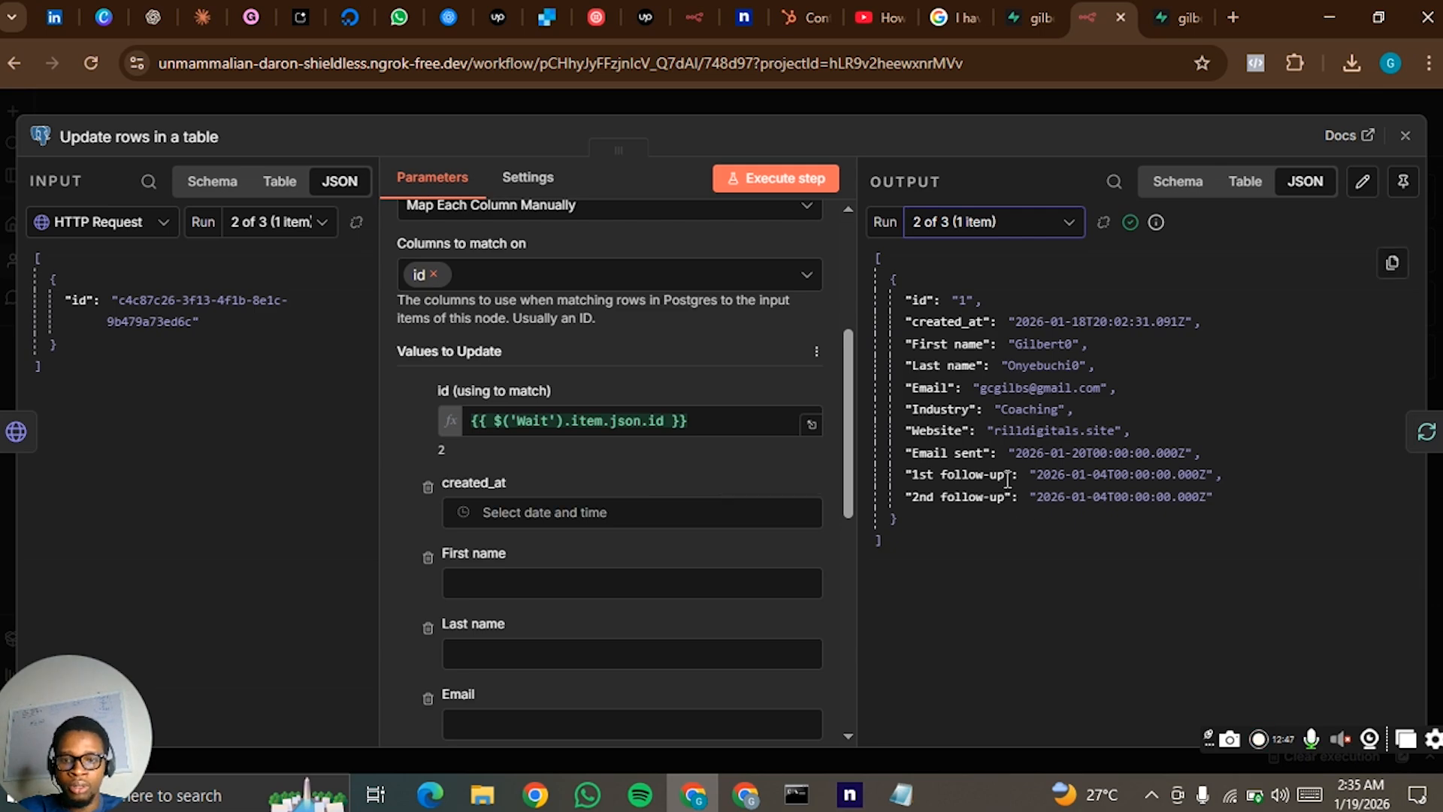
{"action": "scroll", "coordinate": [673, 526], "scroll_direction": "down", "scroll_amount": 7}
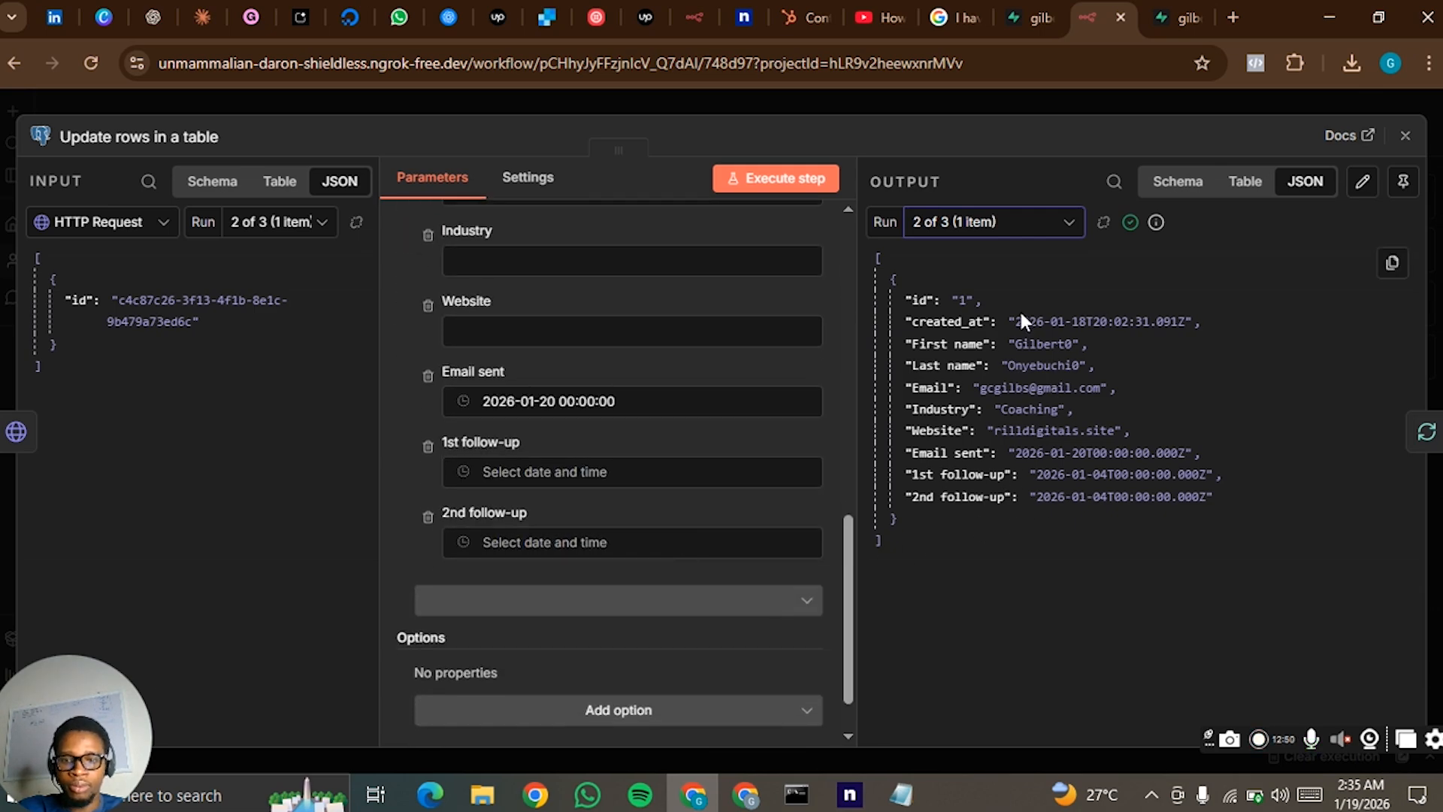
{"action": "left_click", "coordinate": [1022, 223]}
{"action": "left_click", "coordinate": [998, 277]}
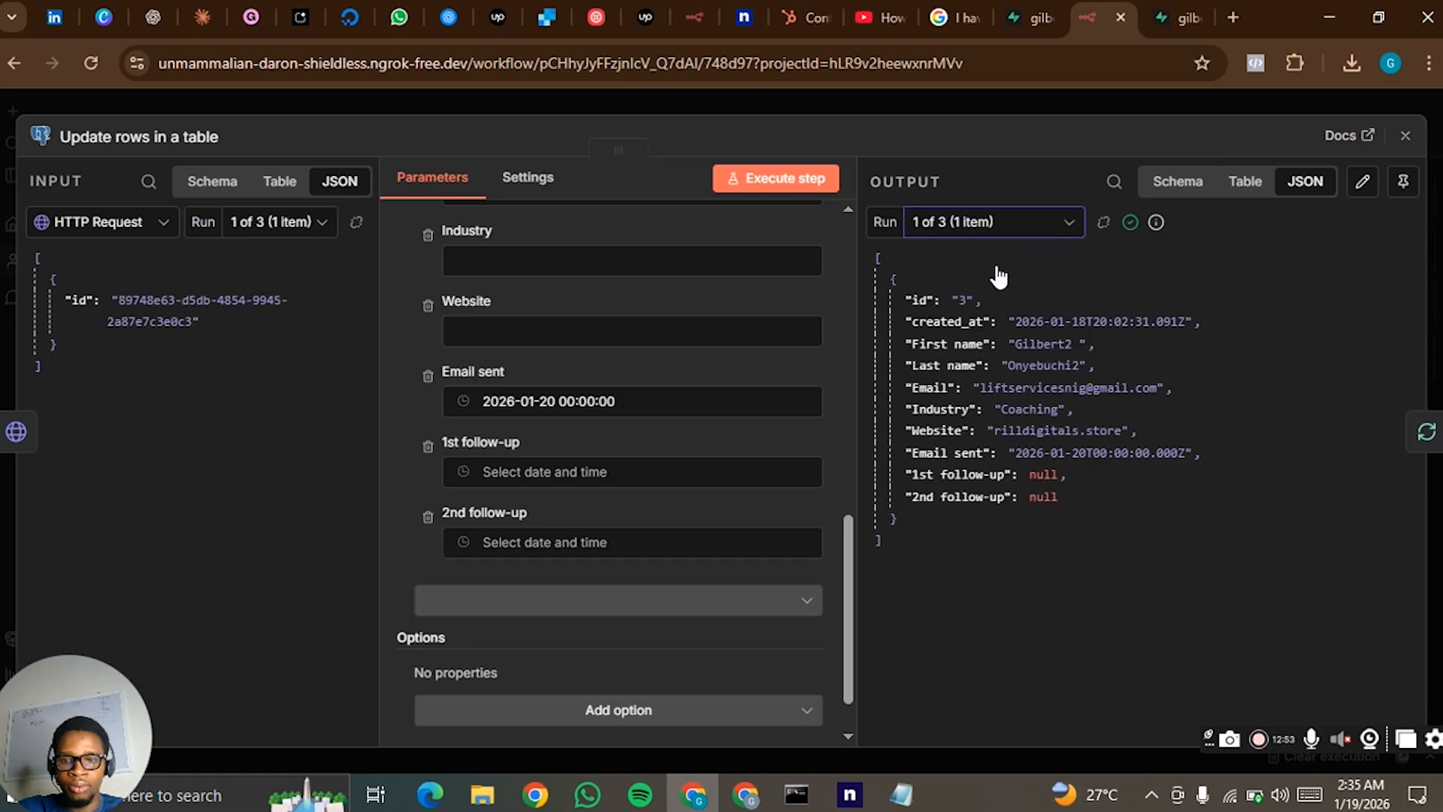
{"action": "left_click", "coordinate": [999, 224]}
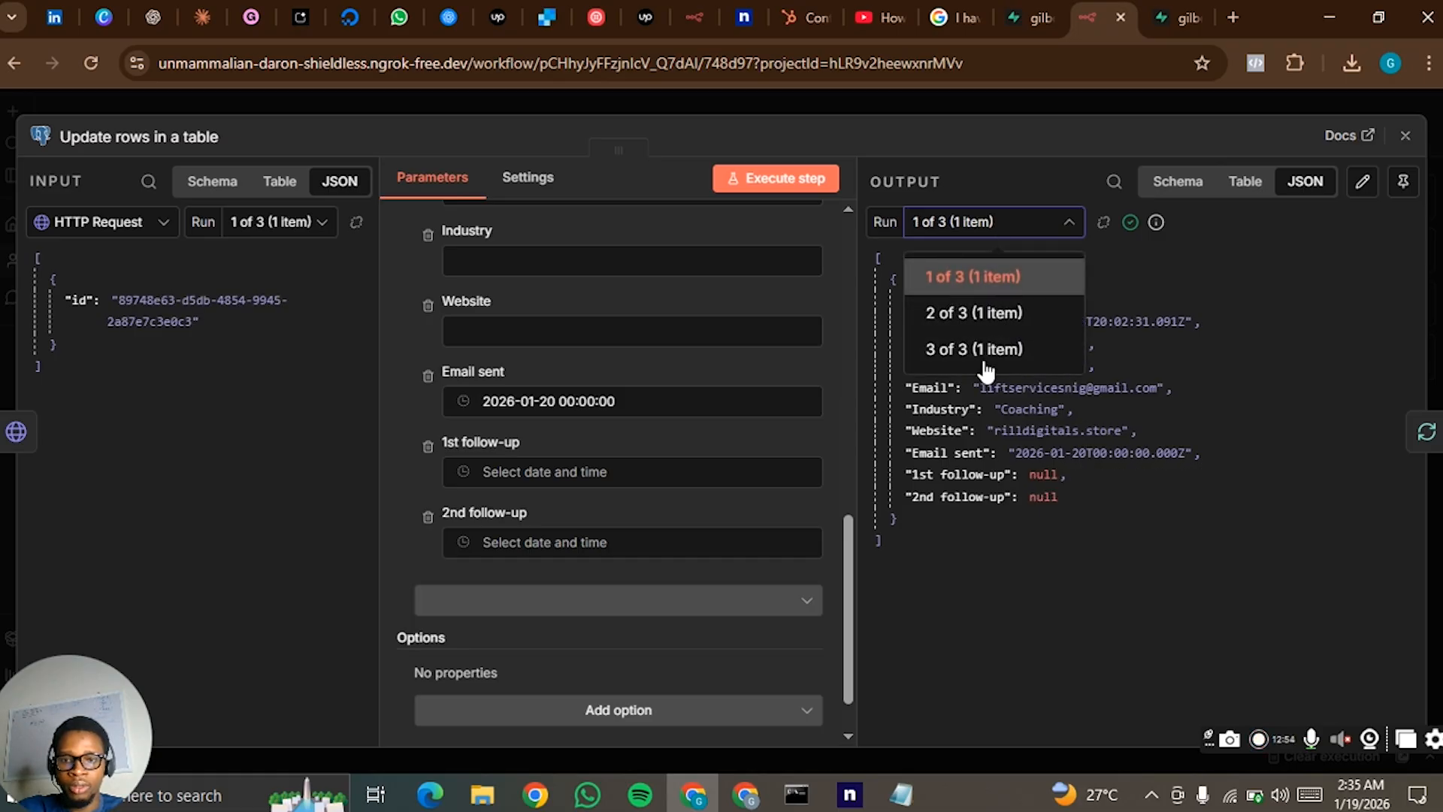
{"action": "left_click", "coordinate": [992, 324]}
{"action": "left_click", "coordinate": [983, 235]}
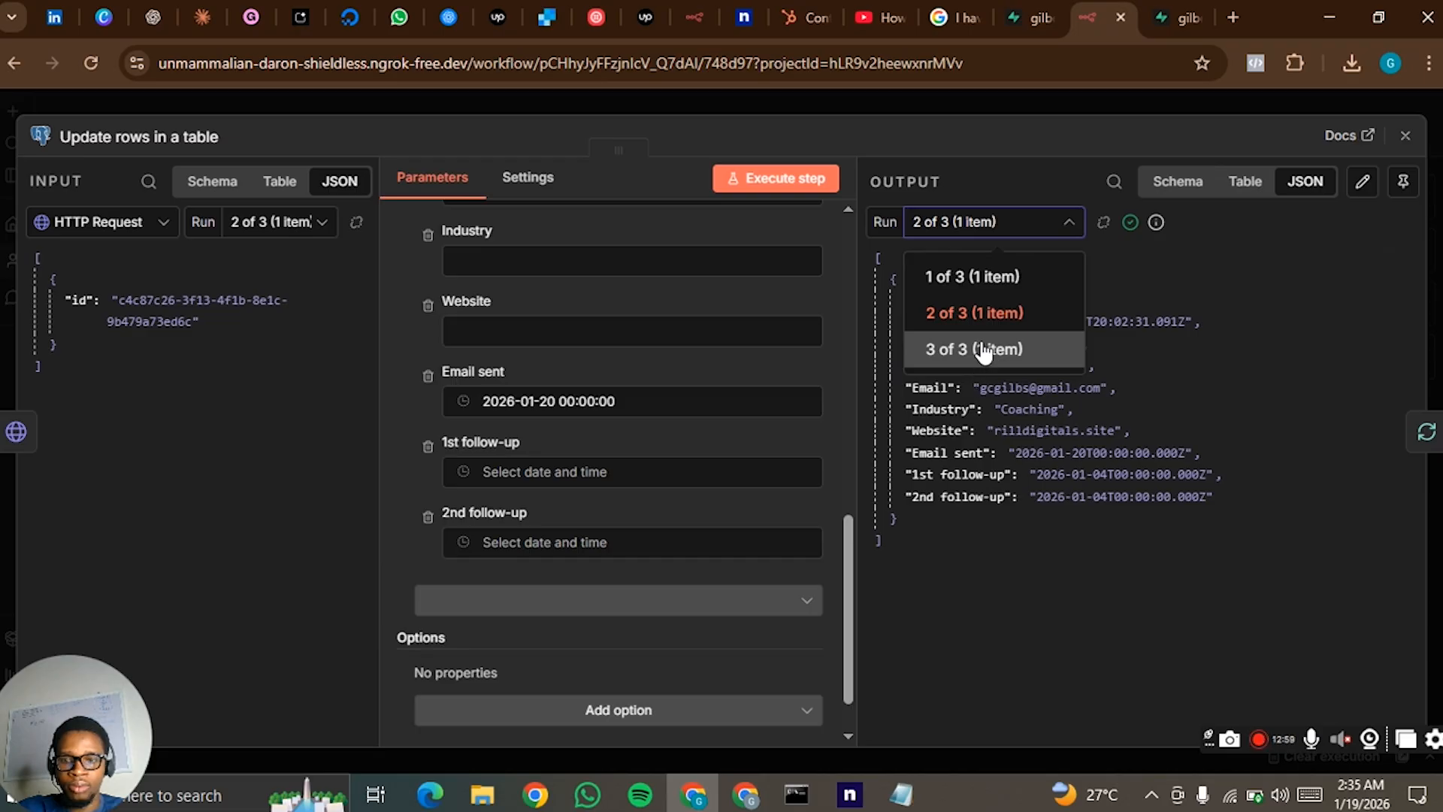
{"action": "left_click", "coordinate": [983, 350]}
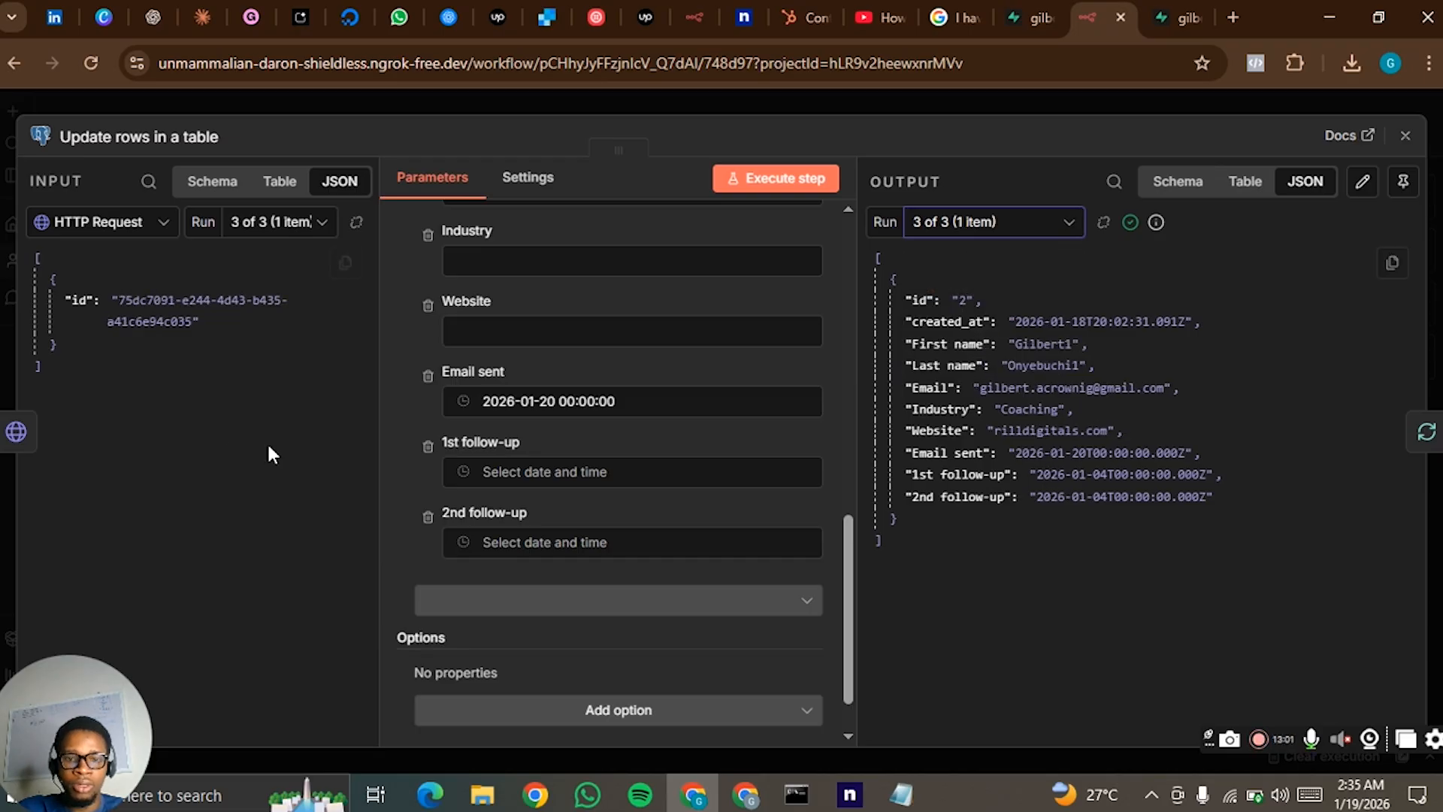
{"action": "left_click", "coordinate": [937, 102]}
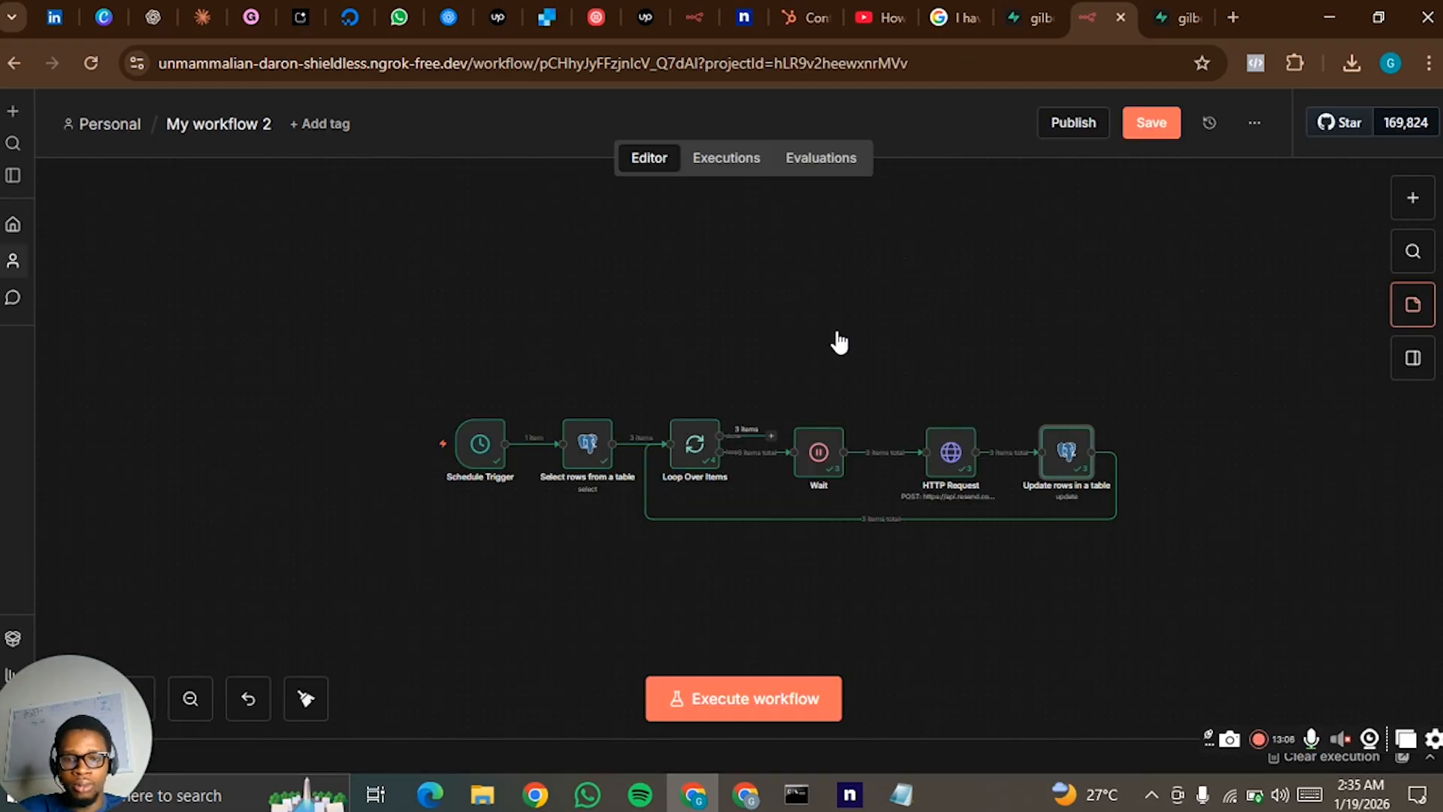
- Add a sticky note, enlarge it to enclose all six workflow nodes, and replace its text with the heading 1
{"action": "left_click_drag", "start_coordinate": [760, 506], "coordinate": [369, 421]}
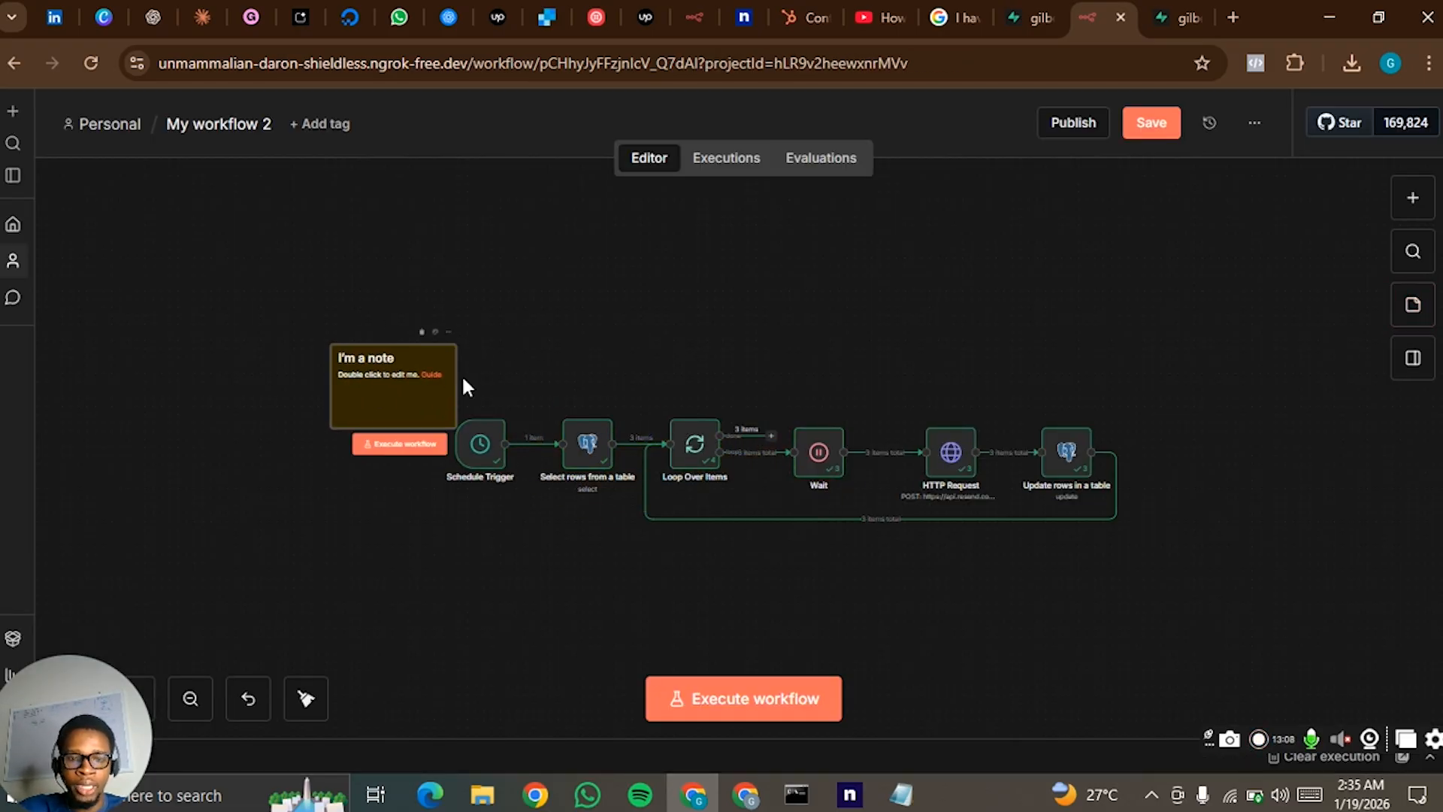
{"action": "left_click_drag", "start_coordinate": [462, 378], "coordinate": [1145, 568]}
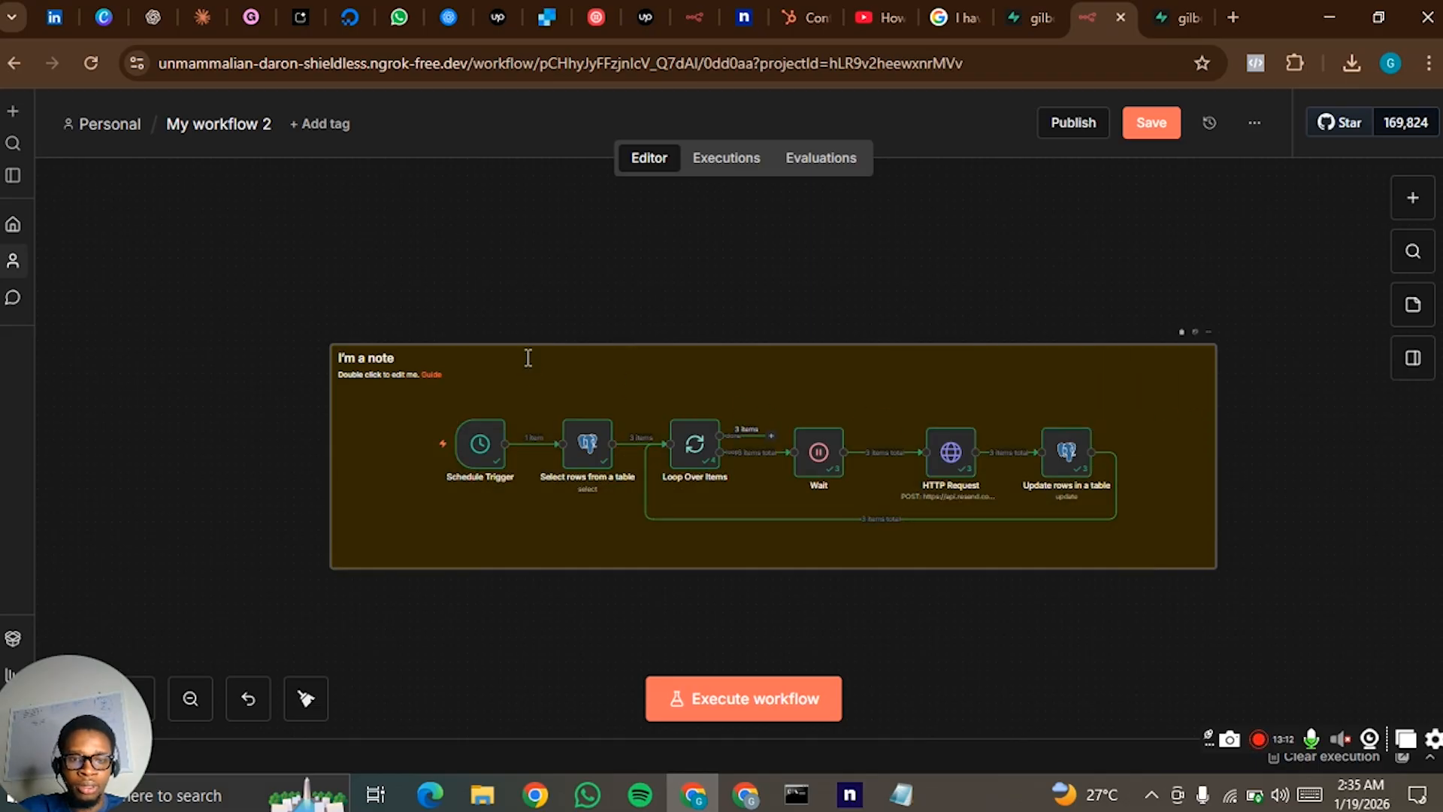
{"action": "double_click", "coordinate": [528, 358]}
{"action": "left_click_drag", "start_coordinate": [560, 361], "coordinate": [357, 344]}
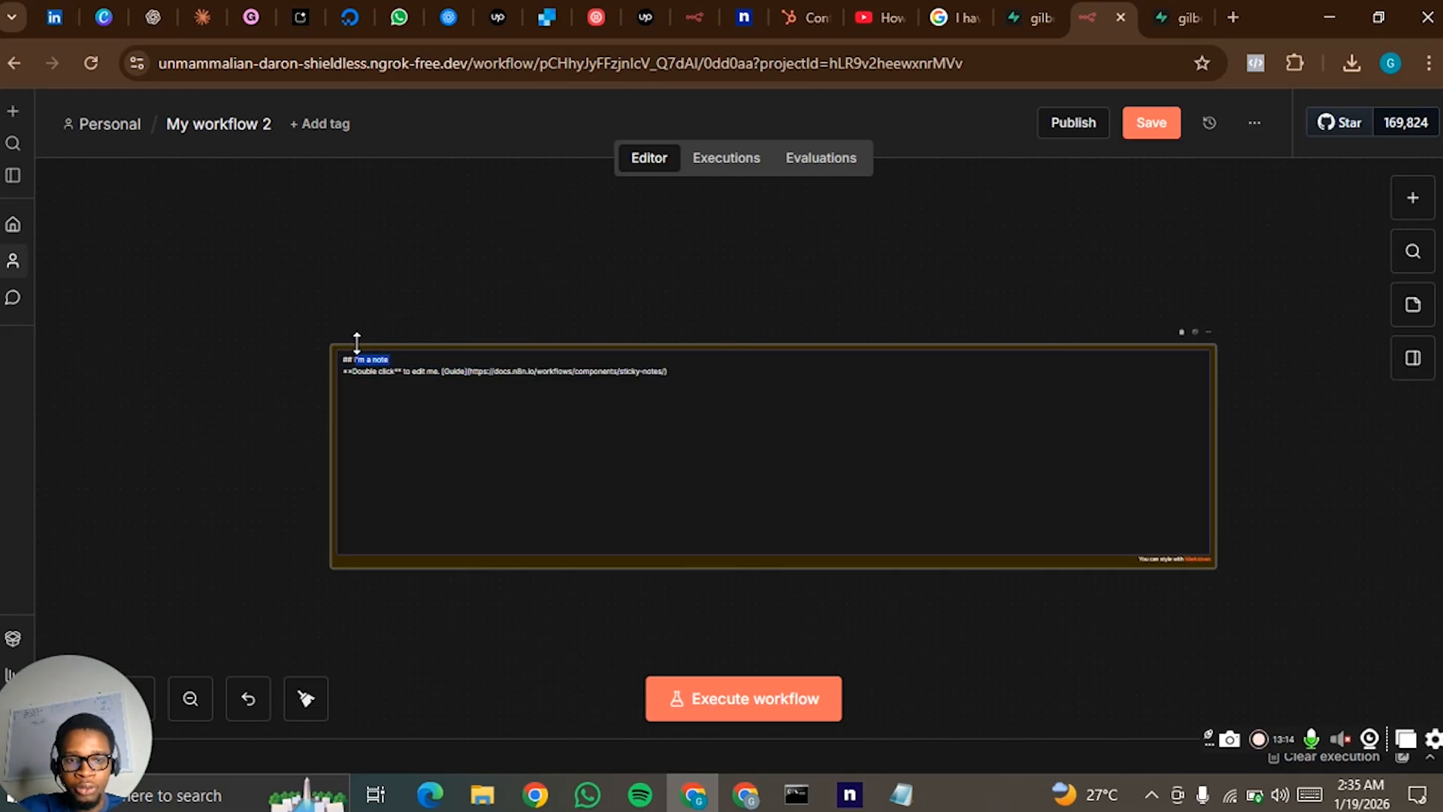
{"action": "left_click", "coordinate": [679, 371]}
{"action": "triple_click", "coordinate": [615, 371]}
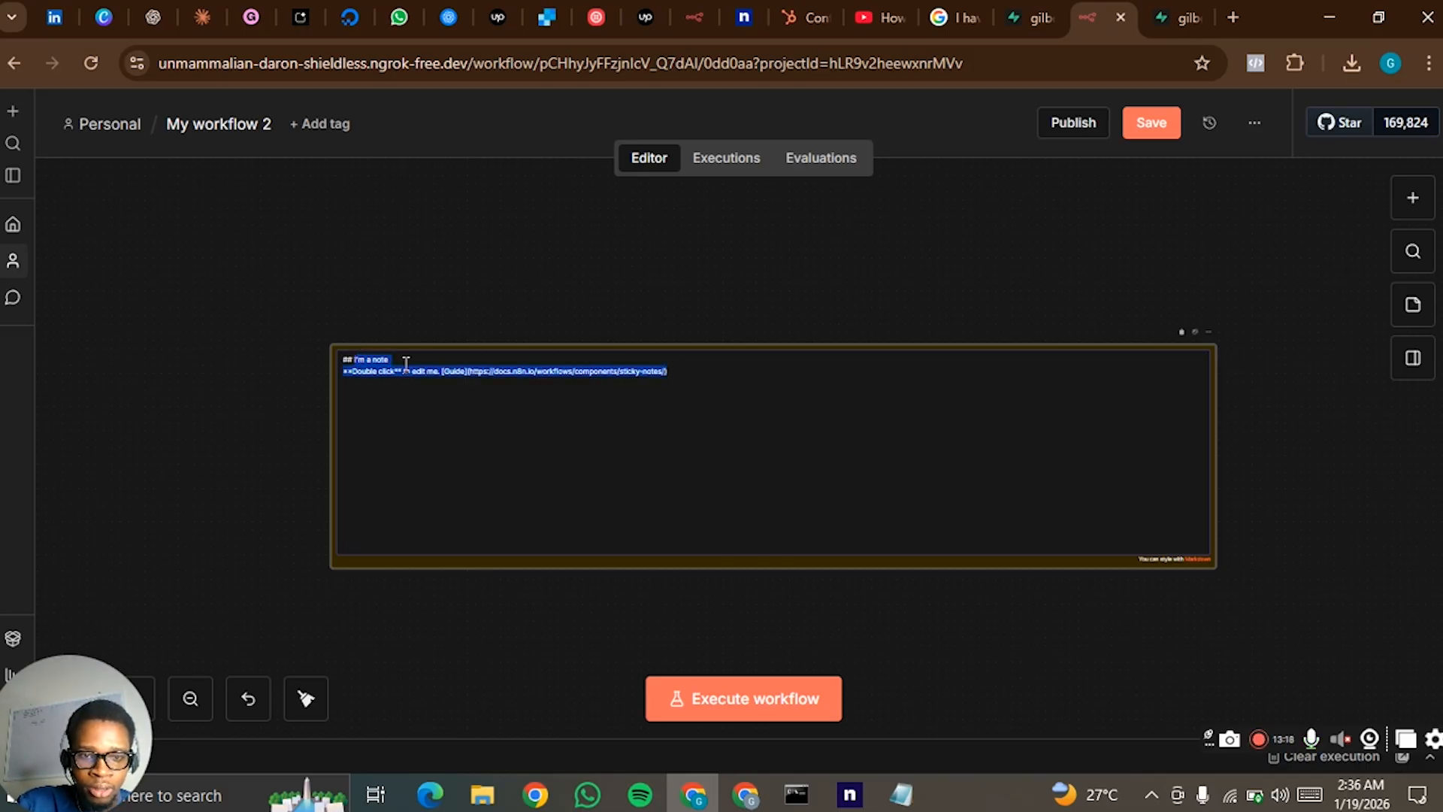
{"action": "type", "text": "1"}
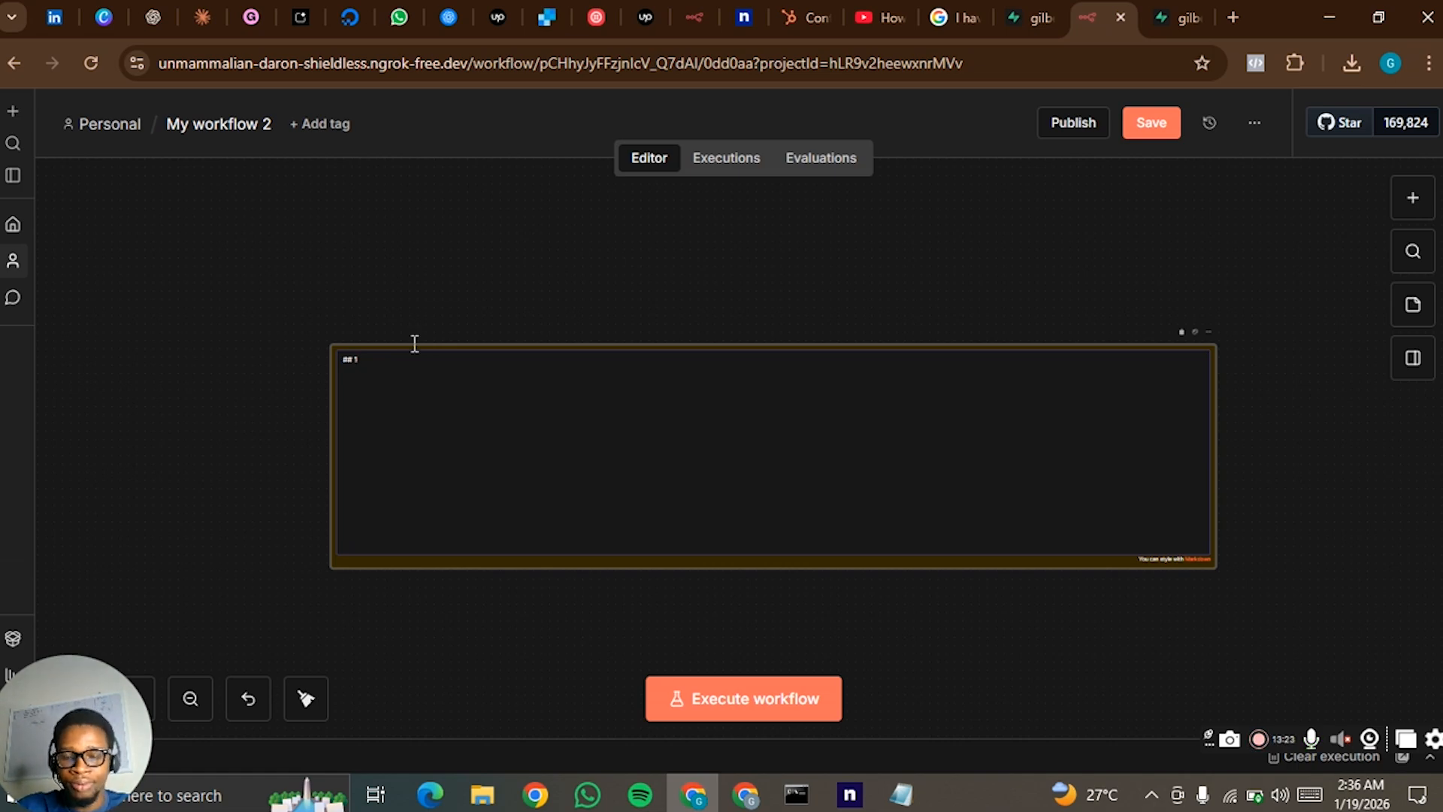
{"action": "left_click", "coordinate": [406, 239]}
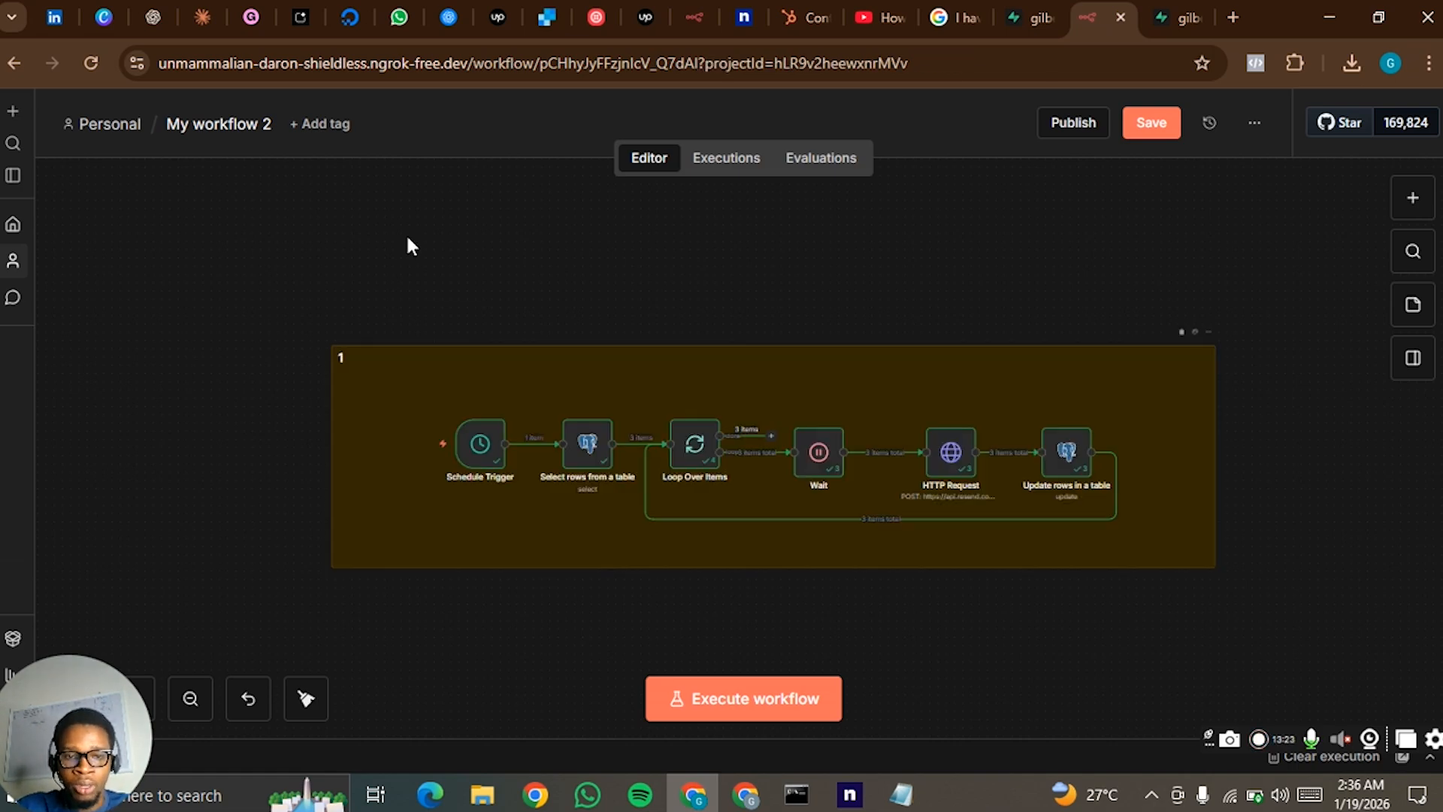
- Change the colour of sticky note 1 to dark blue
{"action": "left_click", "coordinate": [1196, 331]}
{"action": "left_click", "coordinate": [1243, 315]}
{"action": "scroll", "coordinate": [747, 399], "scroll_direction": "down", "scroll_amount": 5}
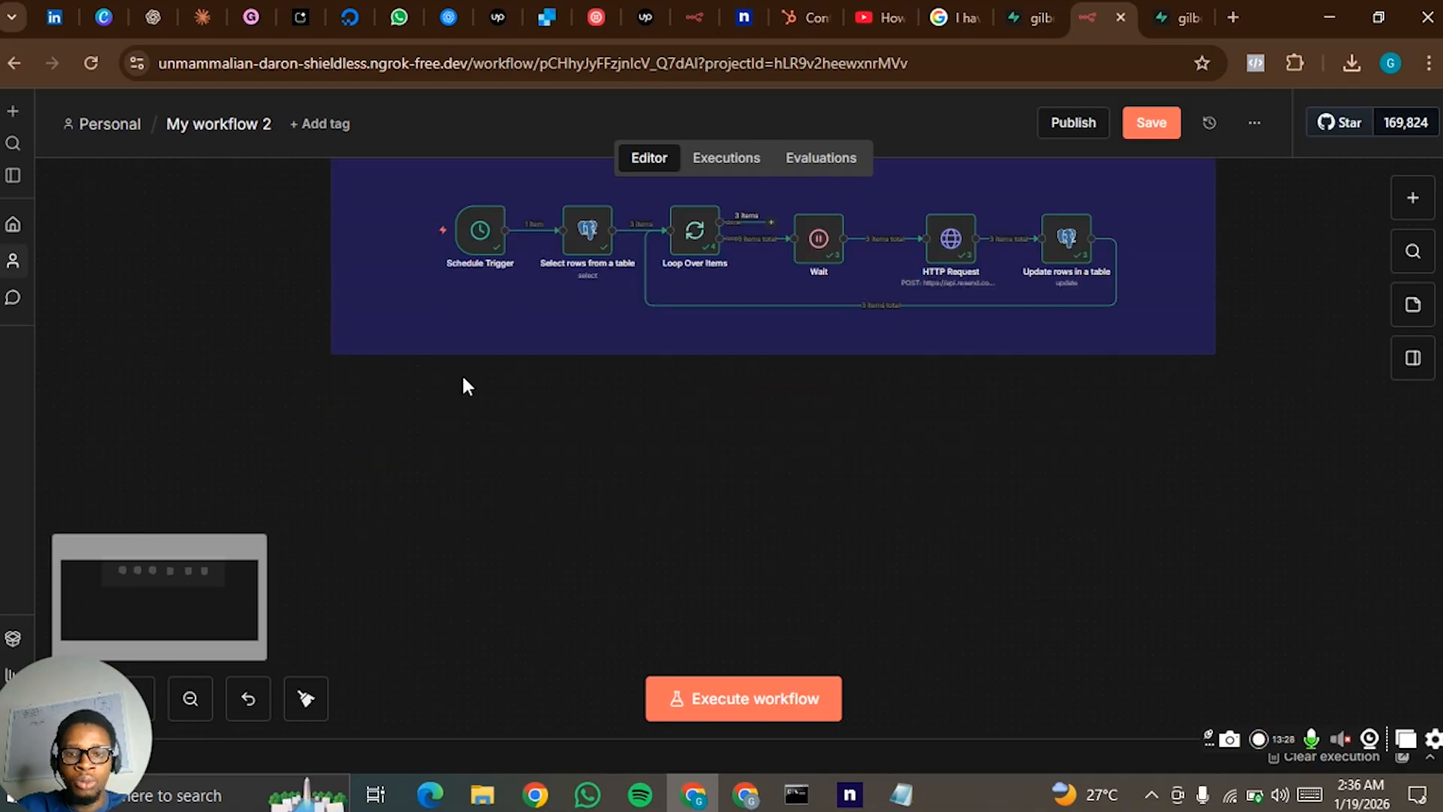
{"action": "scroll", "coordinate": [592, 385], "scroll_direction": "up", "scroll_amount": 3}
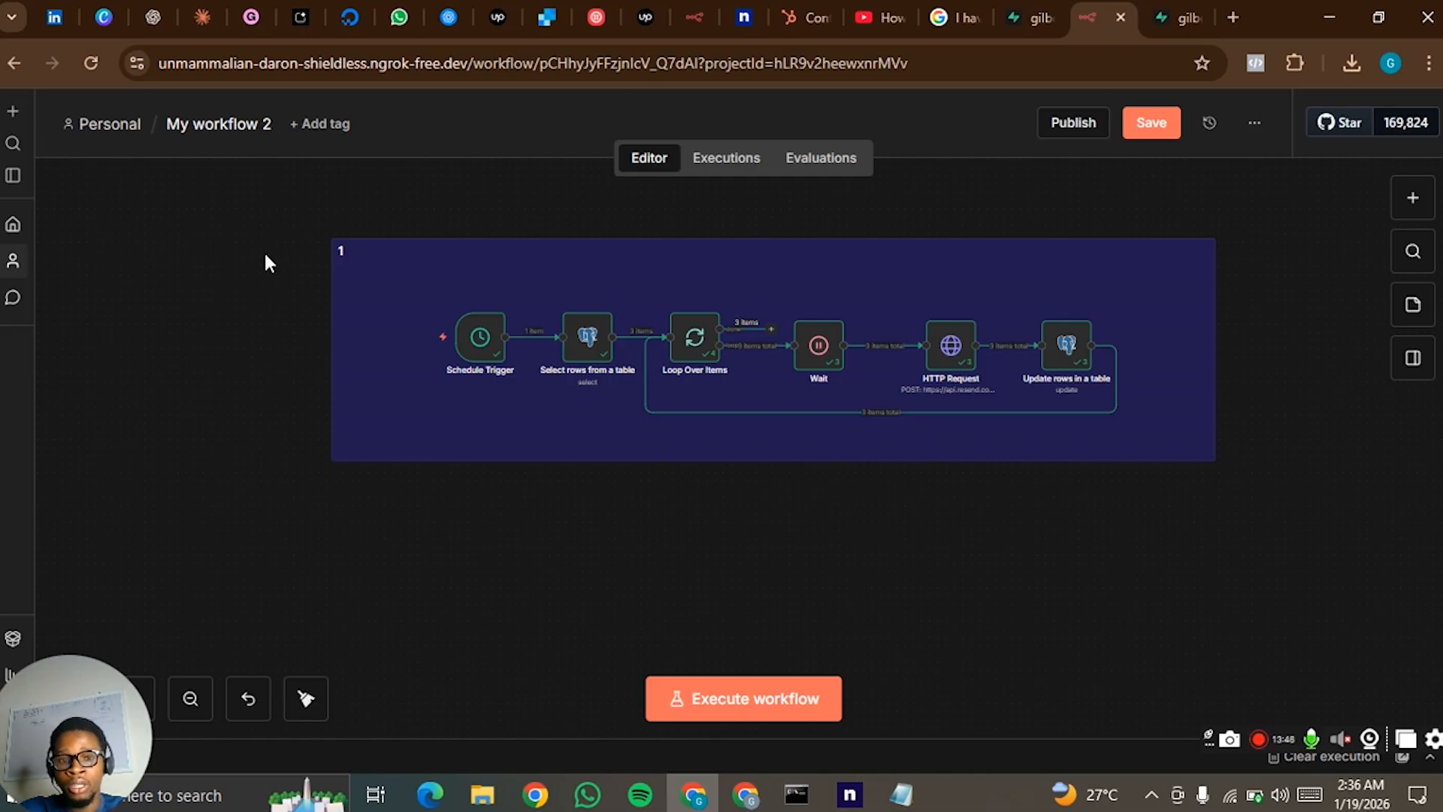
- Duplicate the sticky note with all its nodes, place the copy below the original, and retitle the copied note 2
{"action": "left_click_drag", "start_coordinate": [263, 212], "coordinate": [1296, 501]}
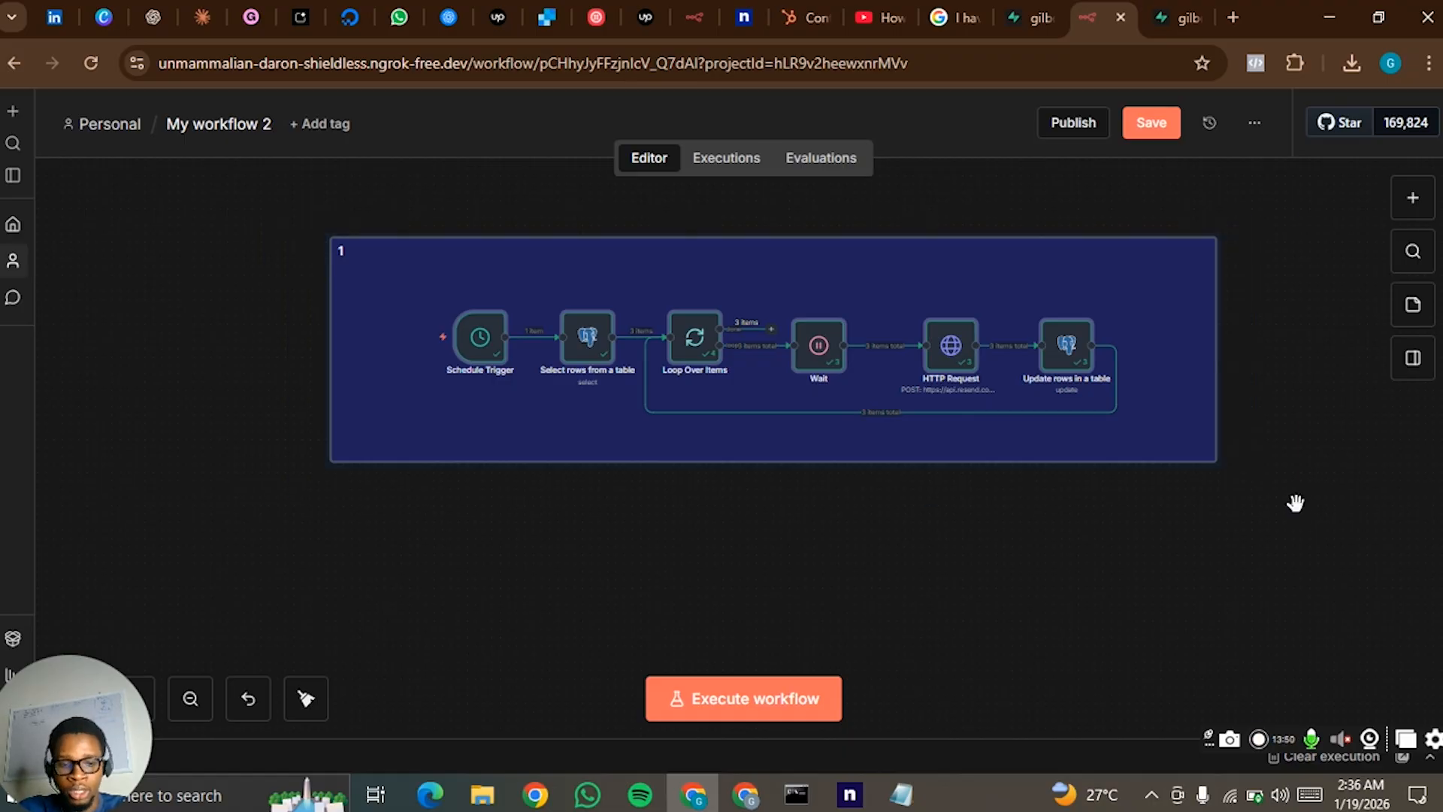
{"action": "key", "text": "ctrl+c"}
{"action": "key", "text": "ctrl+v"}
{"action": "key", "text": "1"}
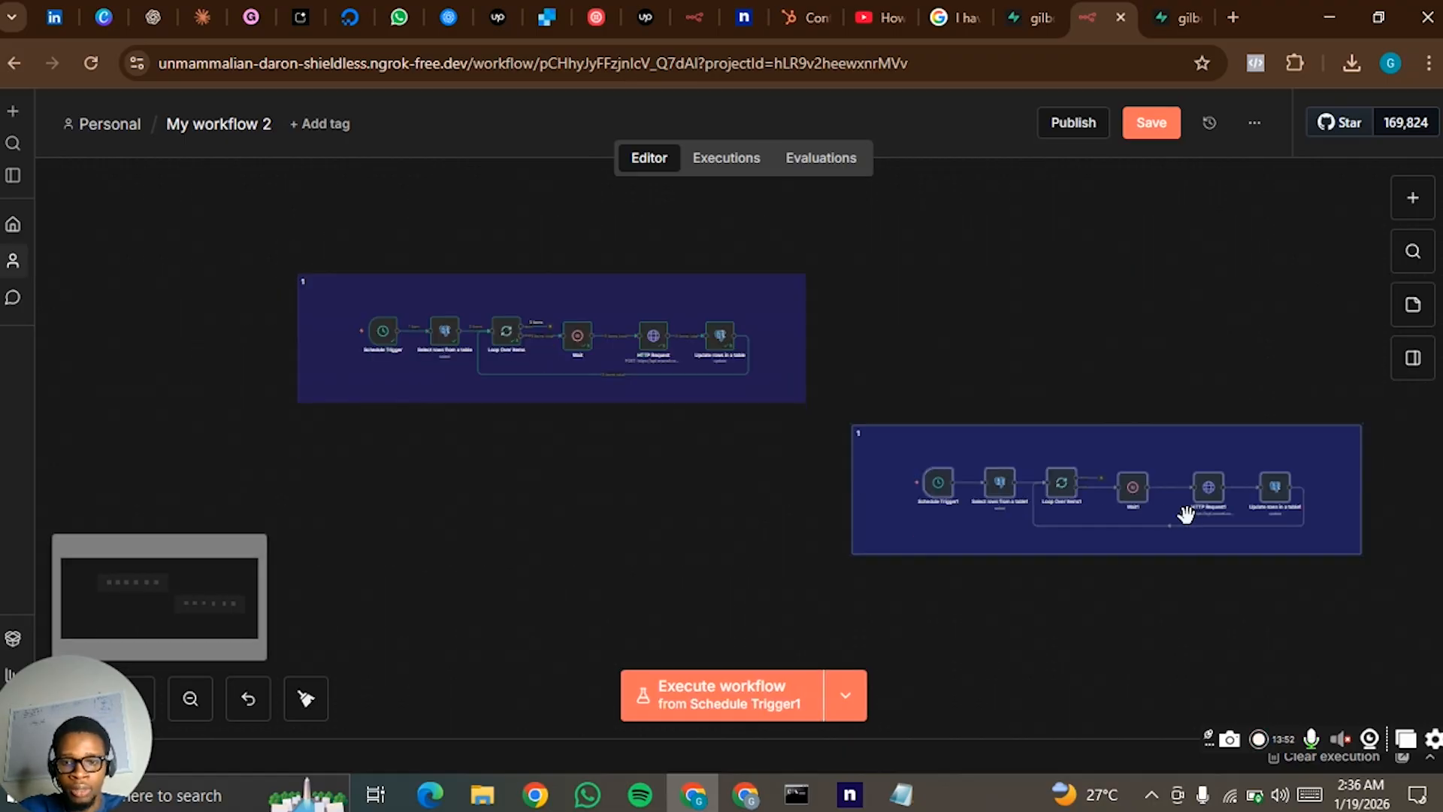
{"action": "left_click_drag", "start_coordinate": [1194, 453], "coordinate": [635, 461]}
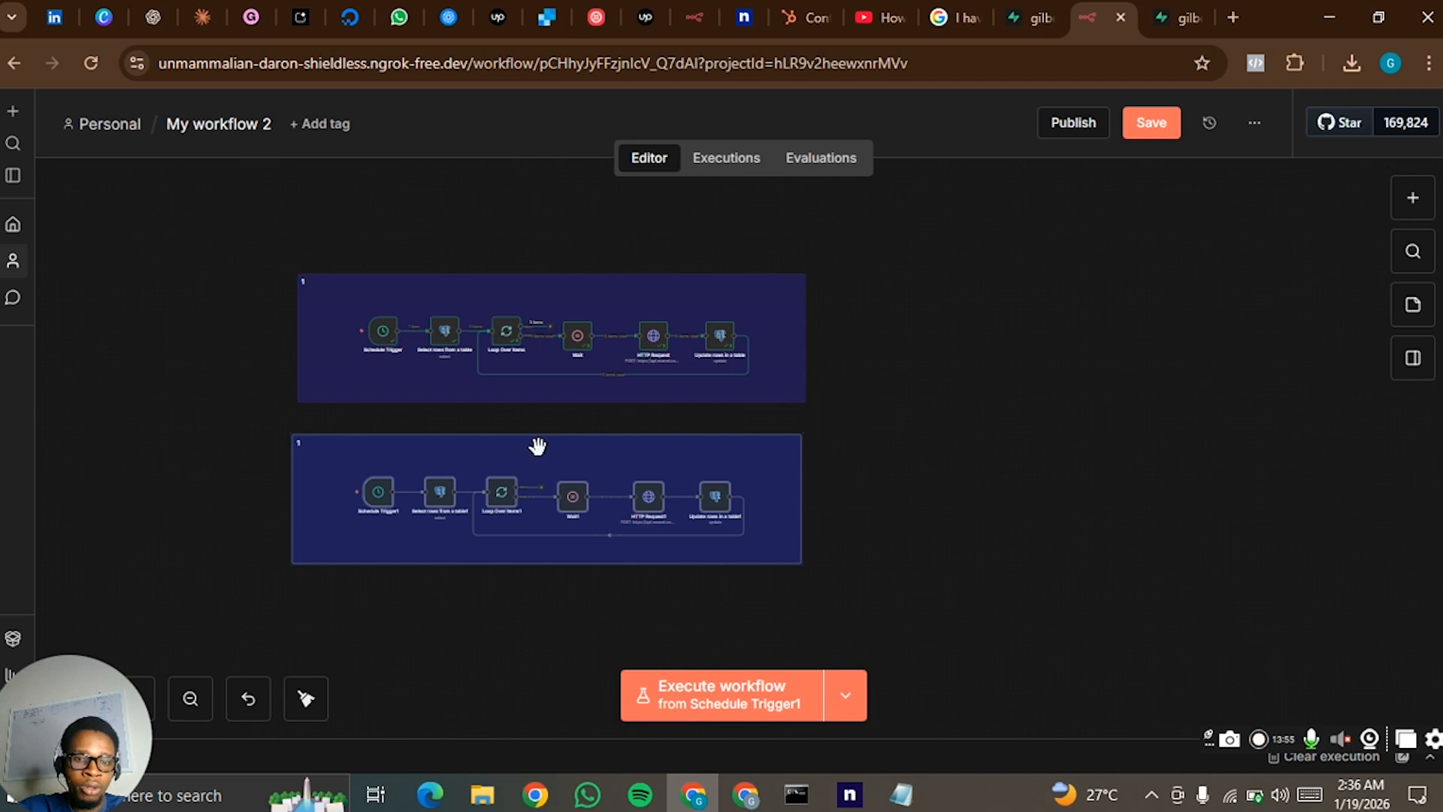
{"action": "double_click", "coordinate": [364, 453]}
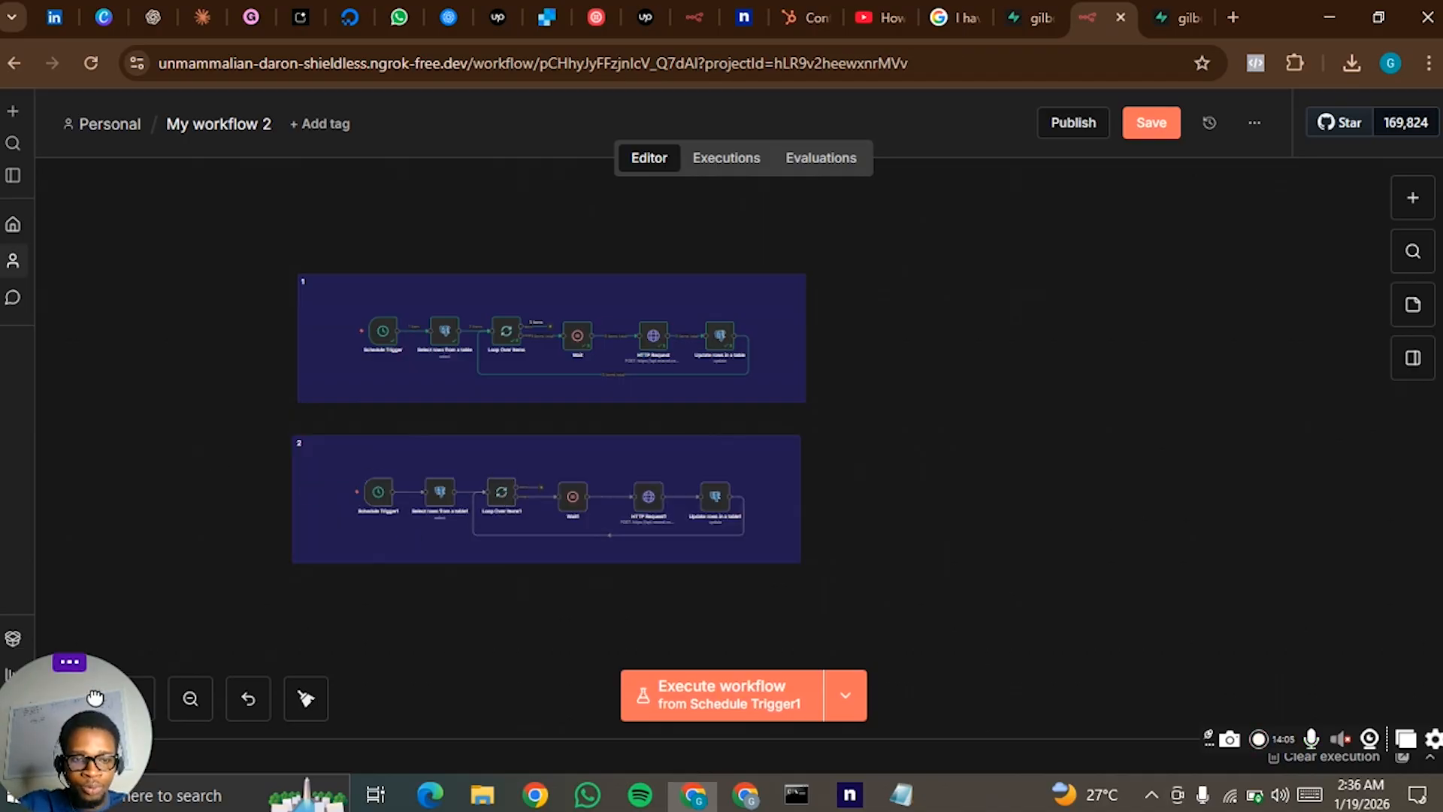
- Widen the gap between Select rows from a table1 and Loop Over Items1 by moving the two groups of nodes apart
{"action": "left_click", "coordinate": [134, 711]}
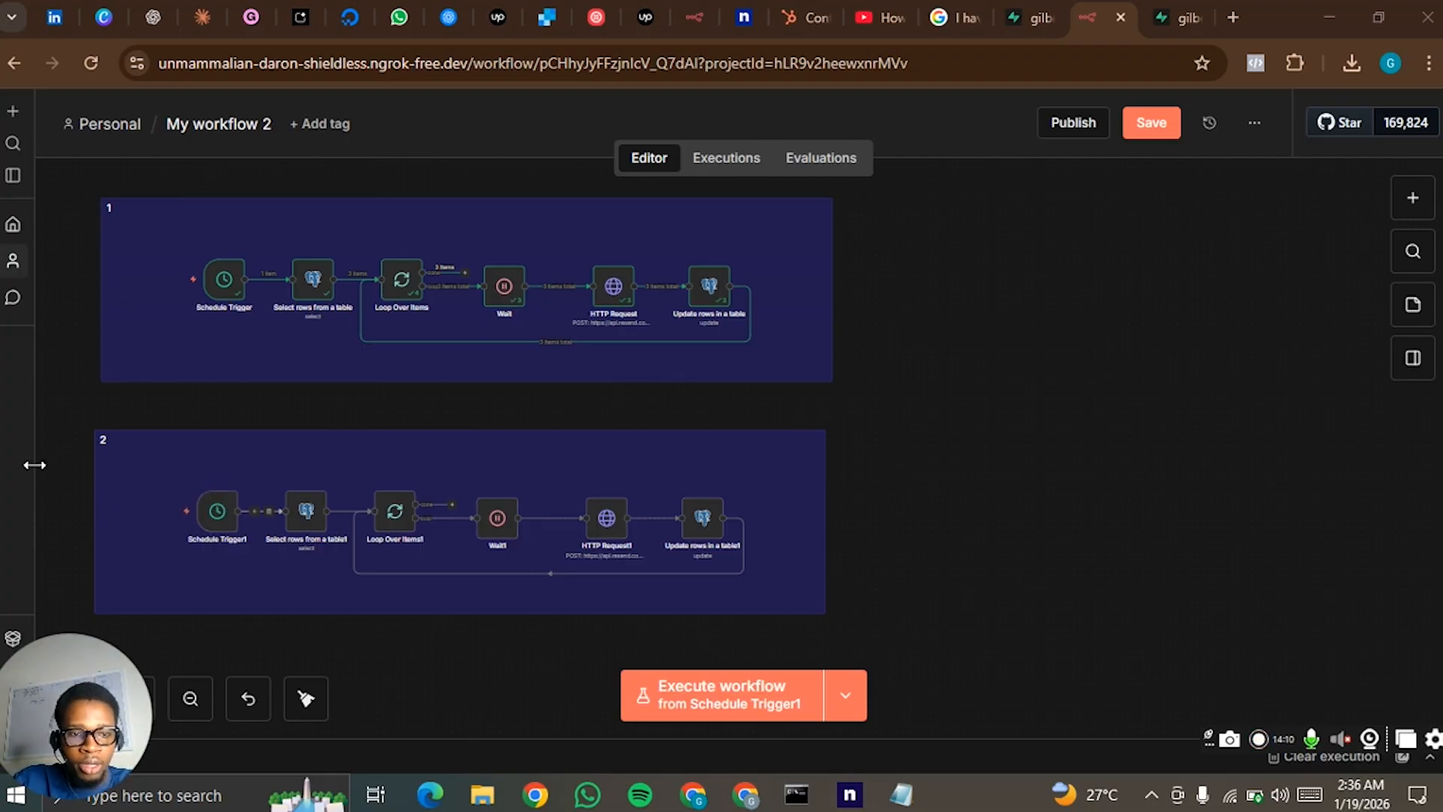
{"action": "left_click_drag", "start_coordinate": [56, 465], "coordinate": [338, 547]}
{"action": "left_click_drag", "start_coordinate": [307, 501], "coordinate": [266, 501]}
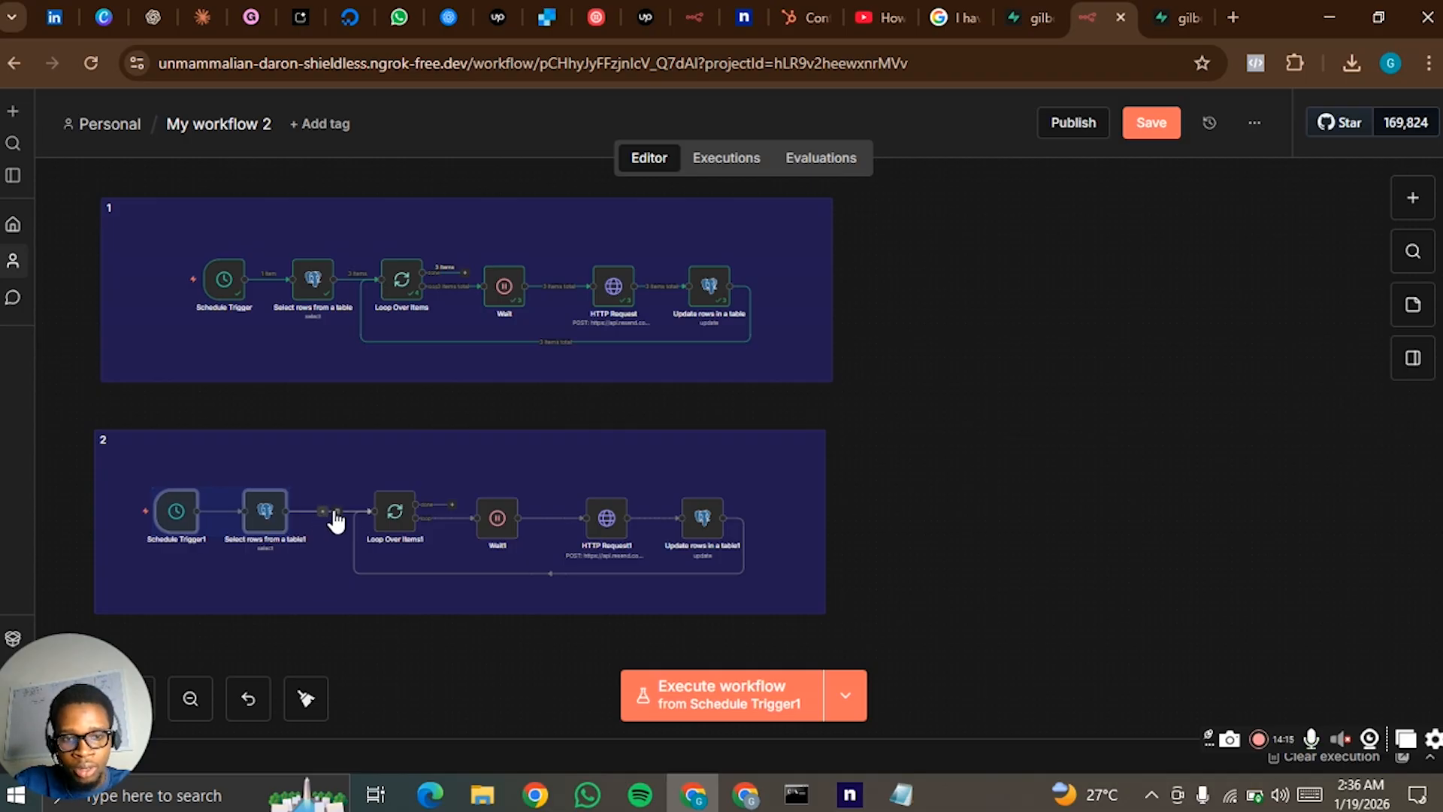
{"action": "left_click", "coordinate": [857, 473]}
{"action": "left_click_drag", "start_coordinate": [351, 406], "coordinate": [819, 575]}
{"action": "left_click_drag", "start_coordinate": [690, 521], "coordinate": [713, 517]}
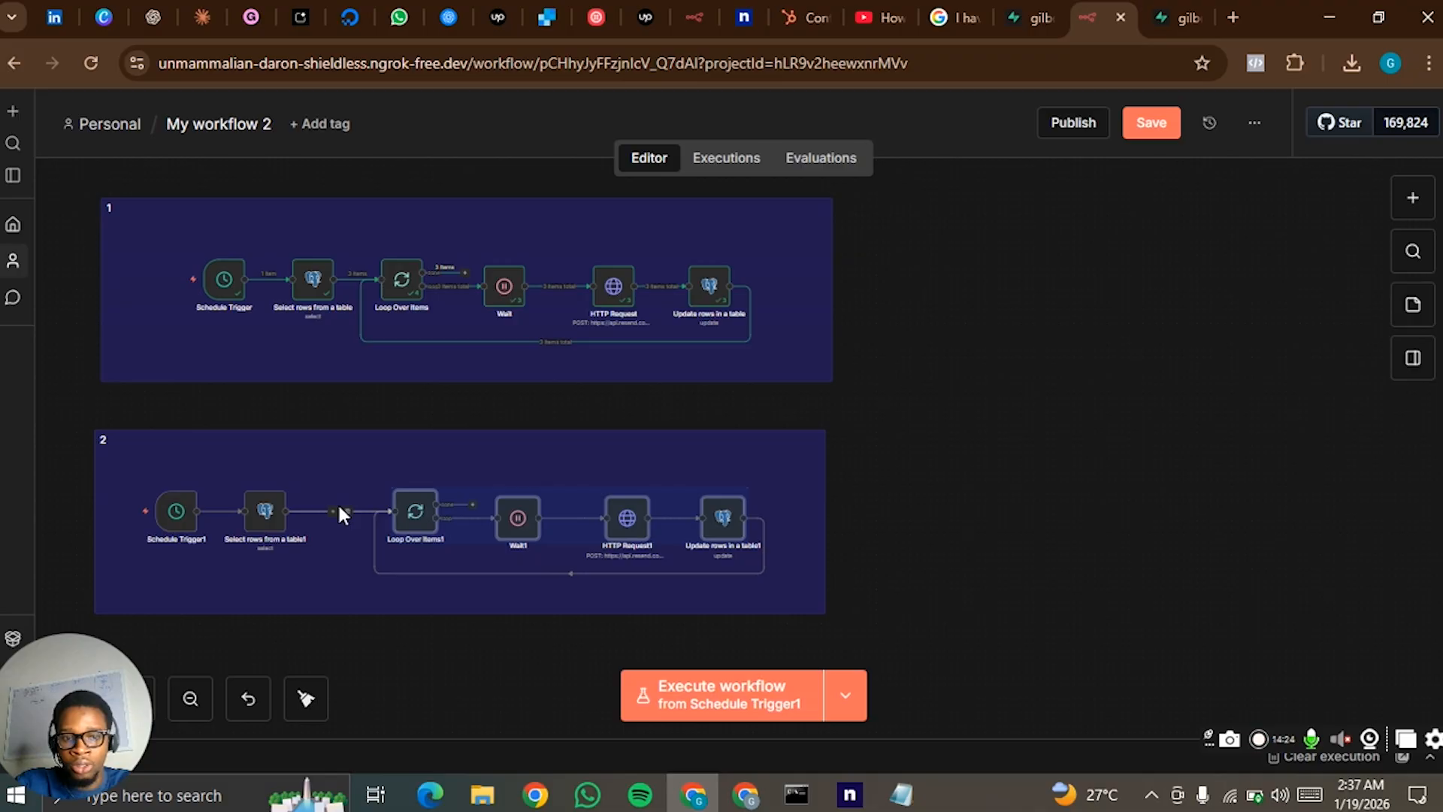
- Insert a Filter node between Select rows from a table1 and Loop Over Items1
{"action": "left_click", "coordinate": [336, 516]}
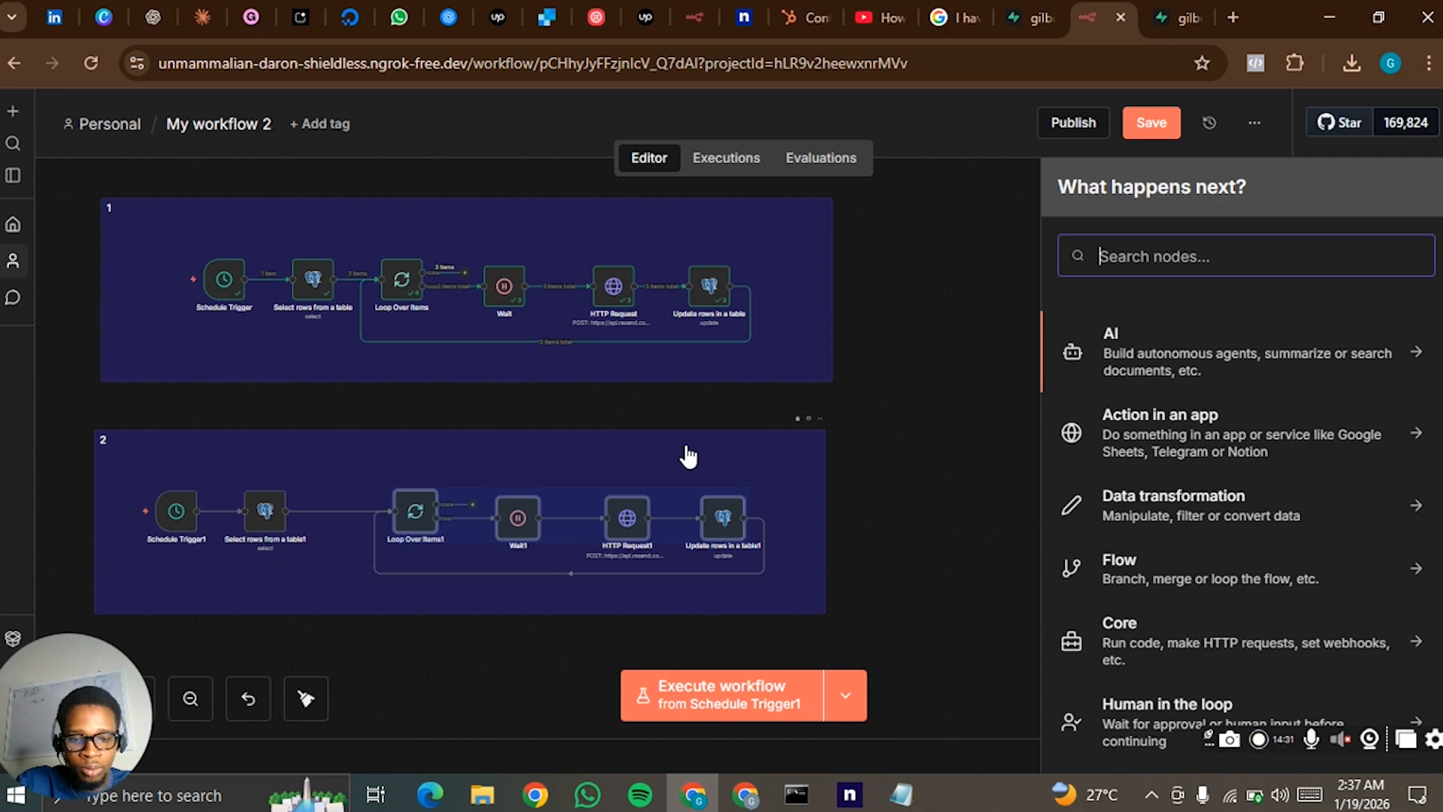
{"action": "type", "text": "f"}
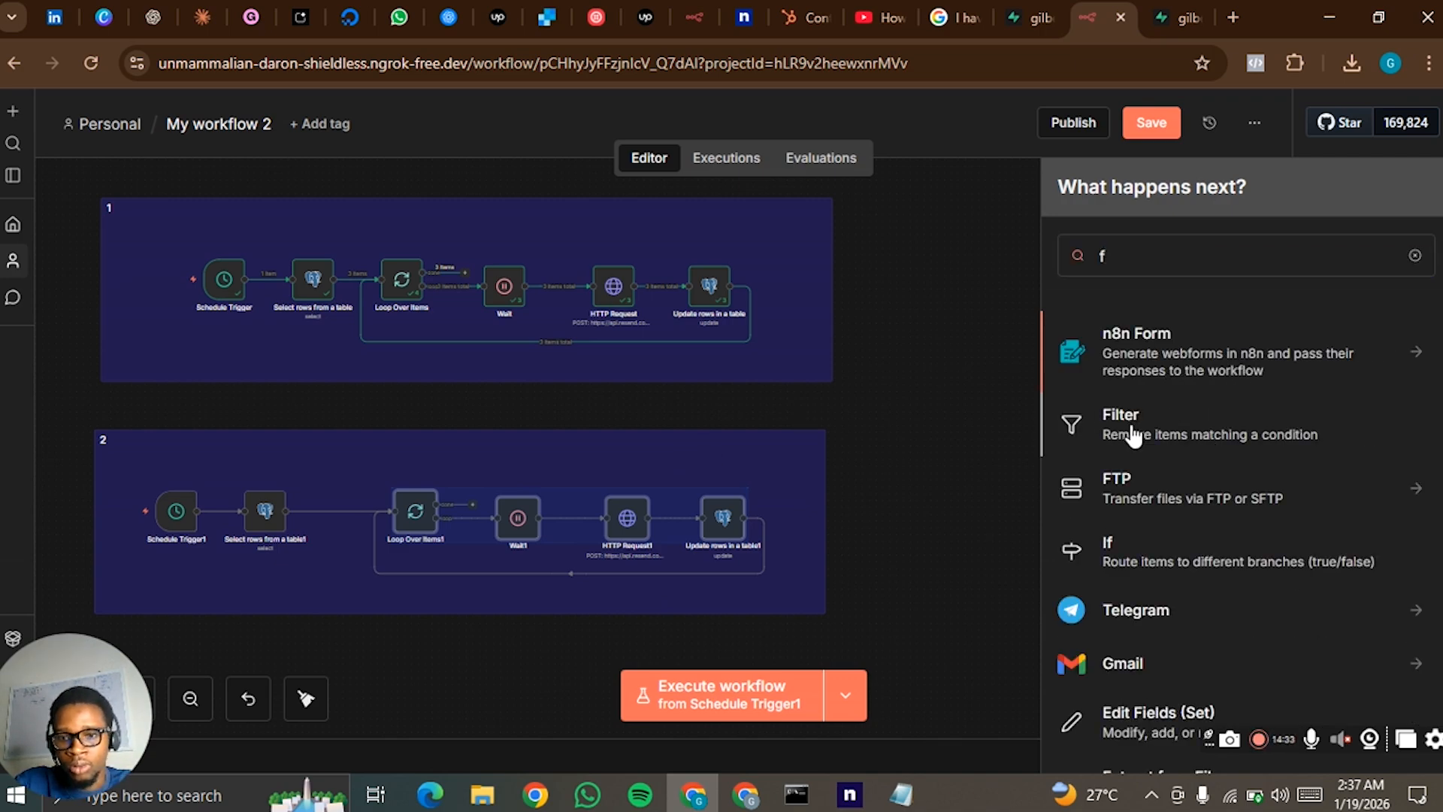
{"action": "left_click", "coordinate": [1233, 427]}
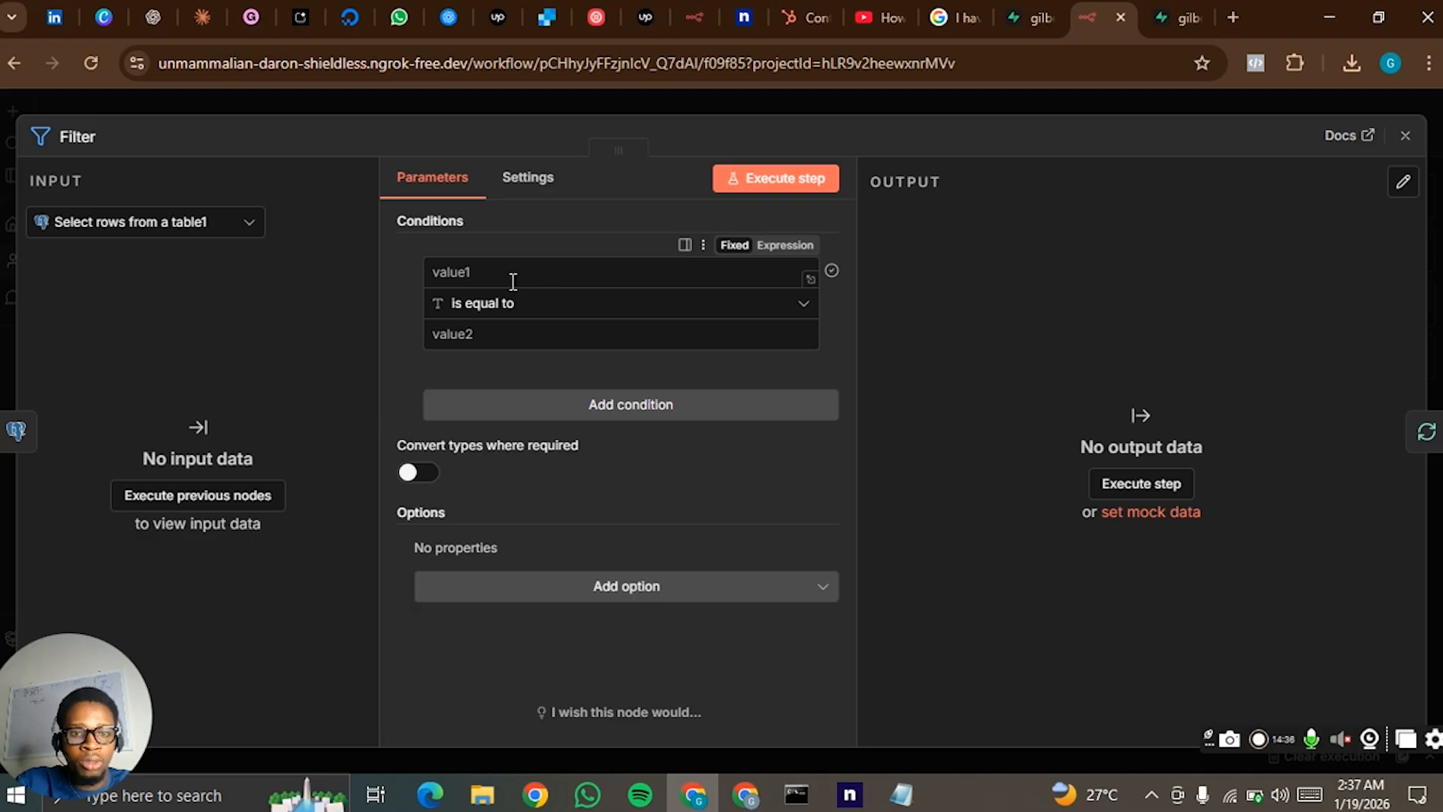
- Copy the expression from tutorial.txt in Notepad into the Filter condition's first value: {{ $now.diff(DateTime.fromISO($json["Email sent"]), 'days').days }}
{"action": "left_click", "coordinate": [542, 267]}
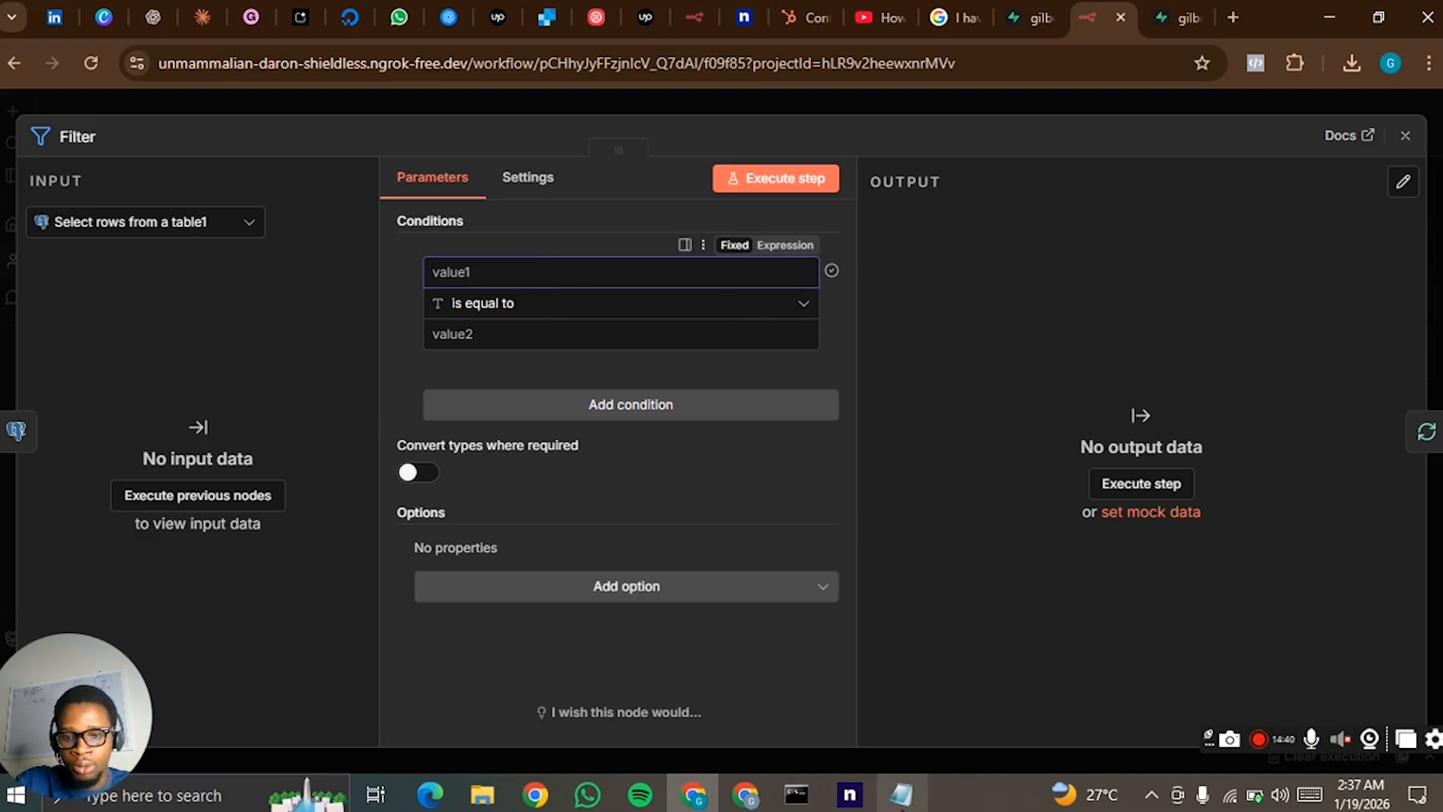
{"action": "left_click", "coordinate": [901, 794]}
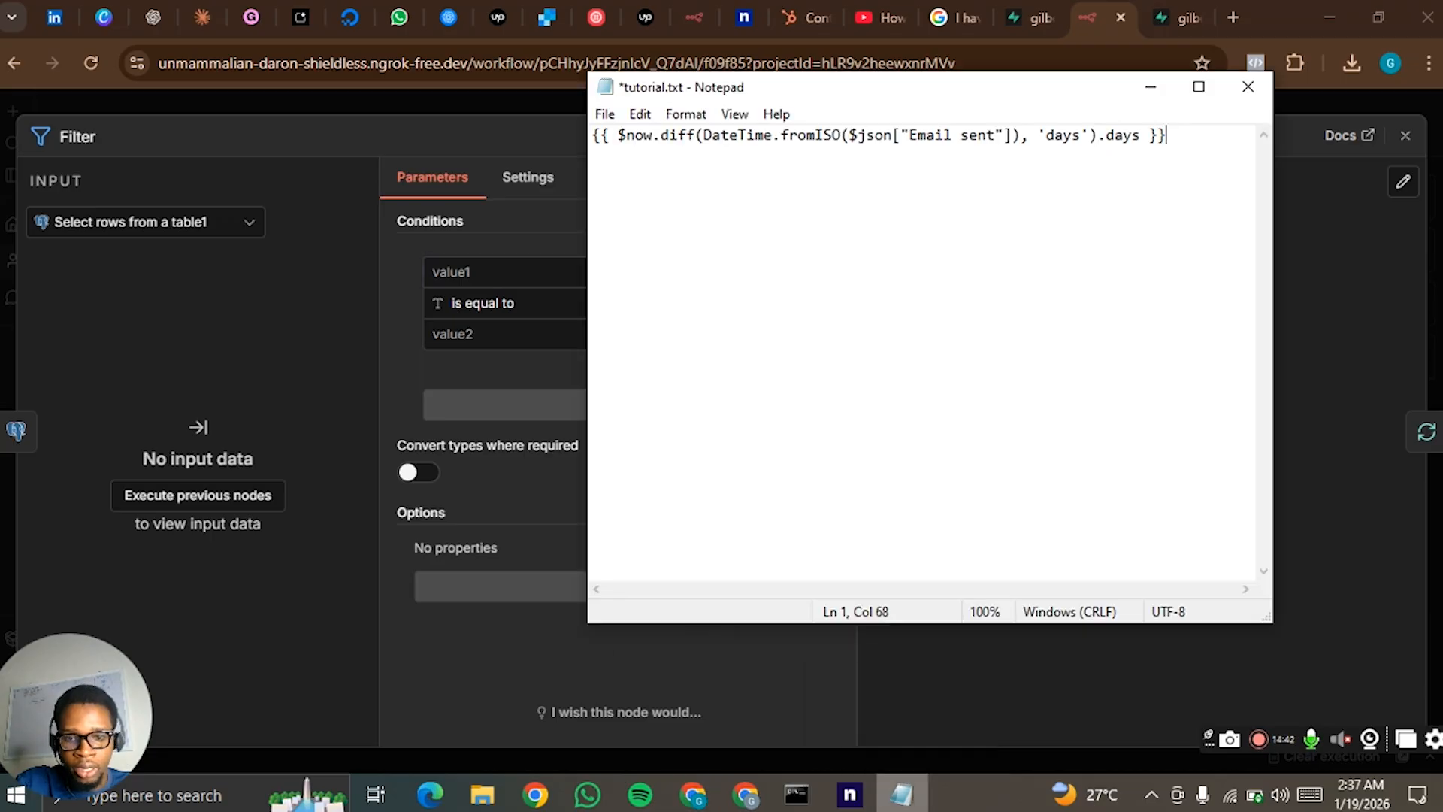
{"action": "left_click_drag", "start_coordinate": [1176, 136], "coordinate": [587, 136]}
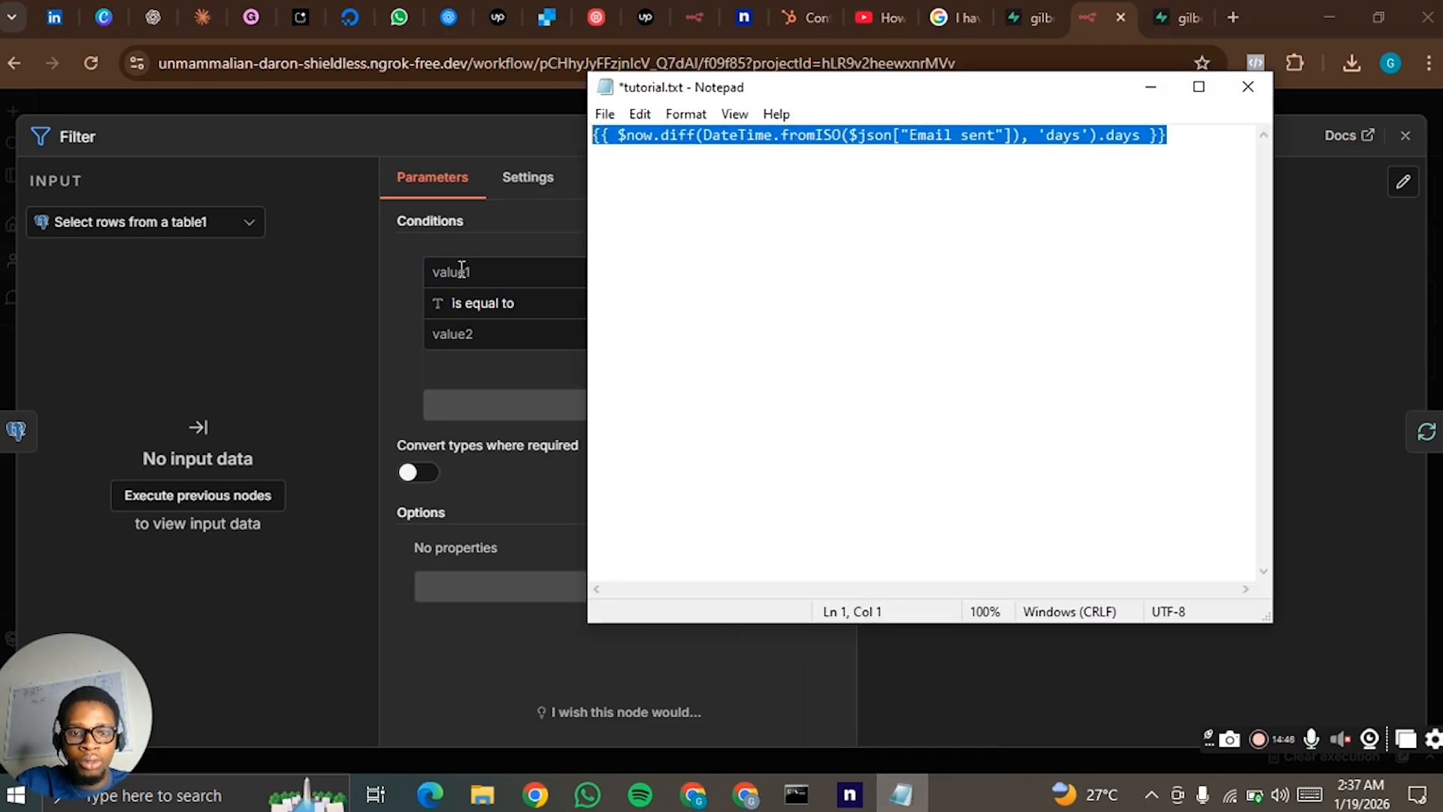
{"action": "left_click", "coordinate": [474, 271]}
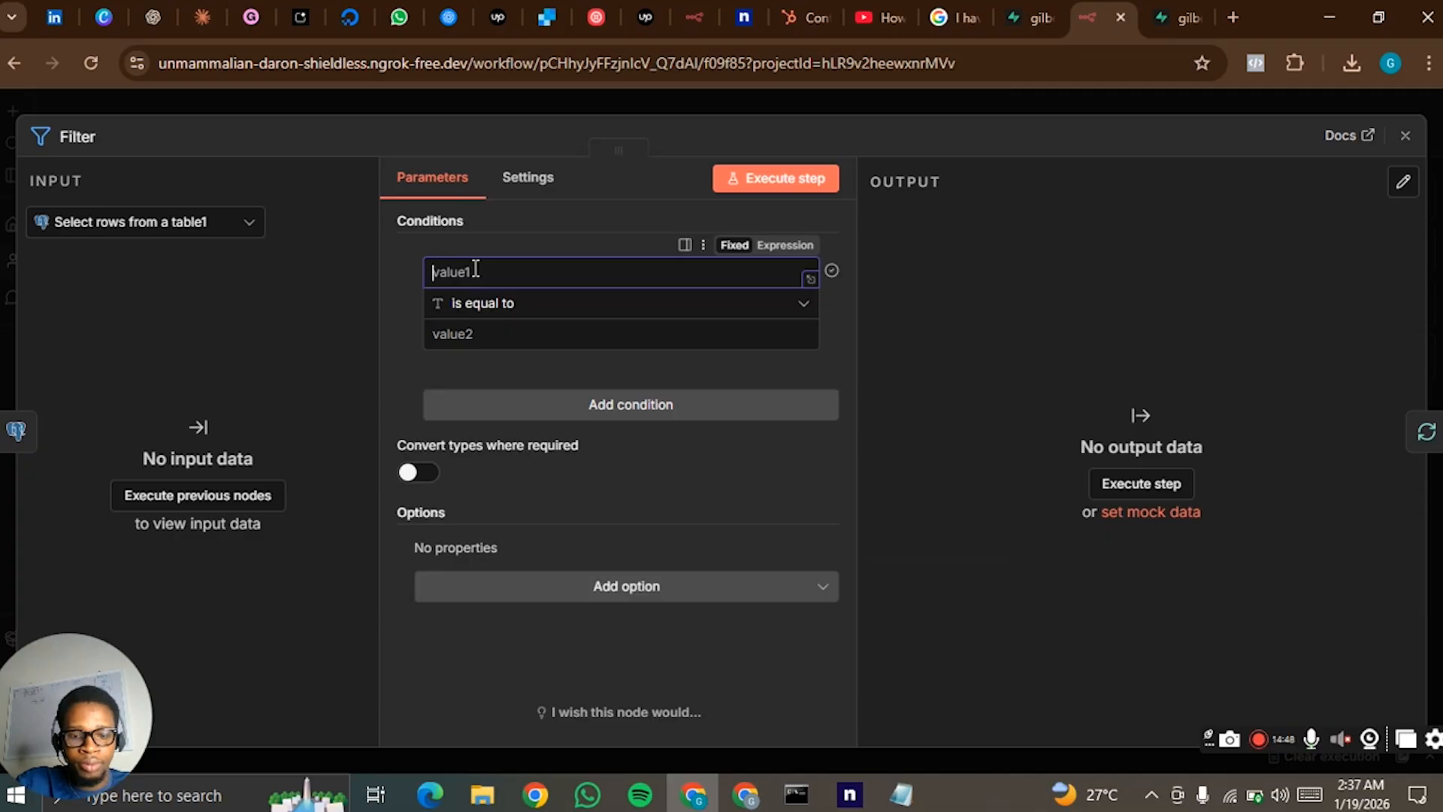
{"action": "key", "text": "ctrl+v"}
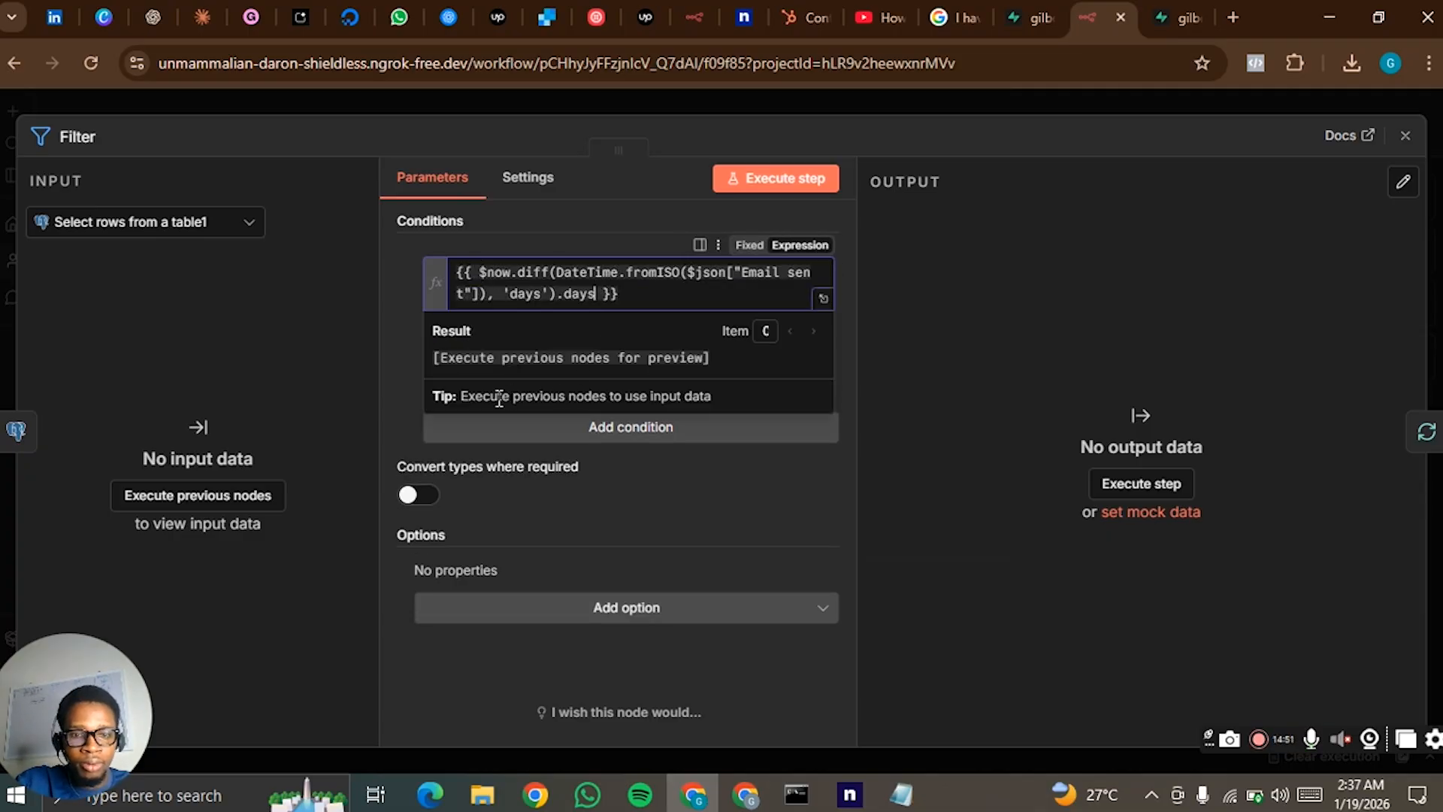
{"action": "left_click", "coordinate": [405, 376]}
- Set the Filter condition's operator to the number comparison is greater than or equal to, with 4 as the second value
{"action": "left_click", "coordinate": [537, 353]}
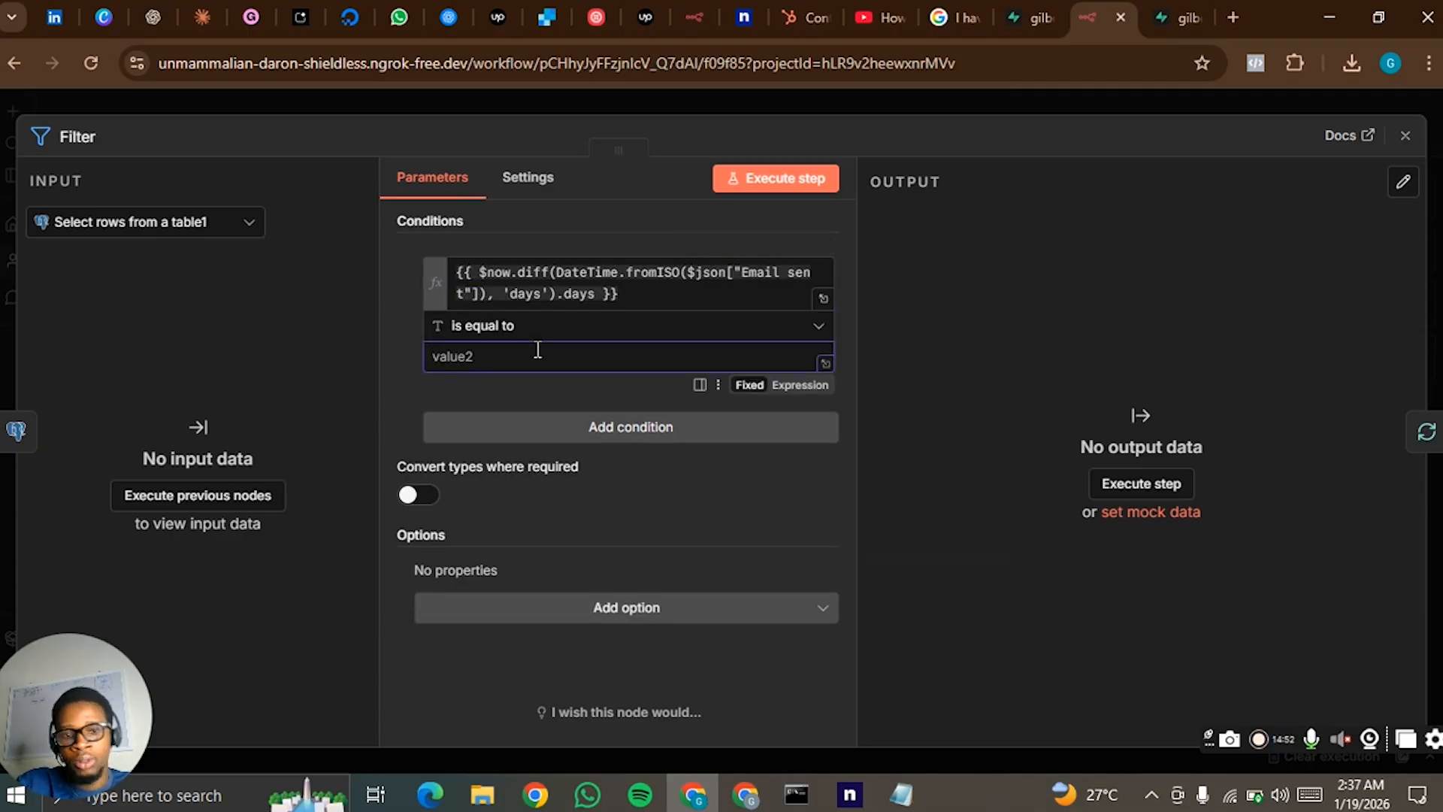
{"action": "left_click", "coordinate": [547, 329]}
{"action": "mouse_move", "coordinate": [557, 418]}
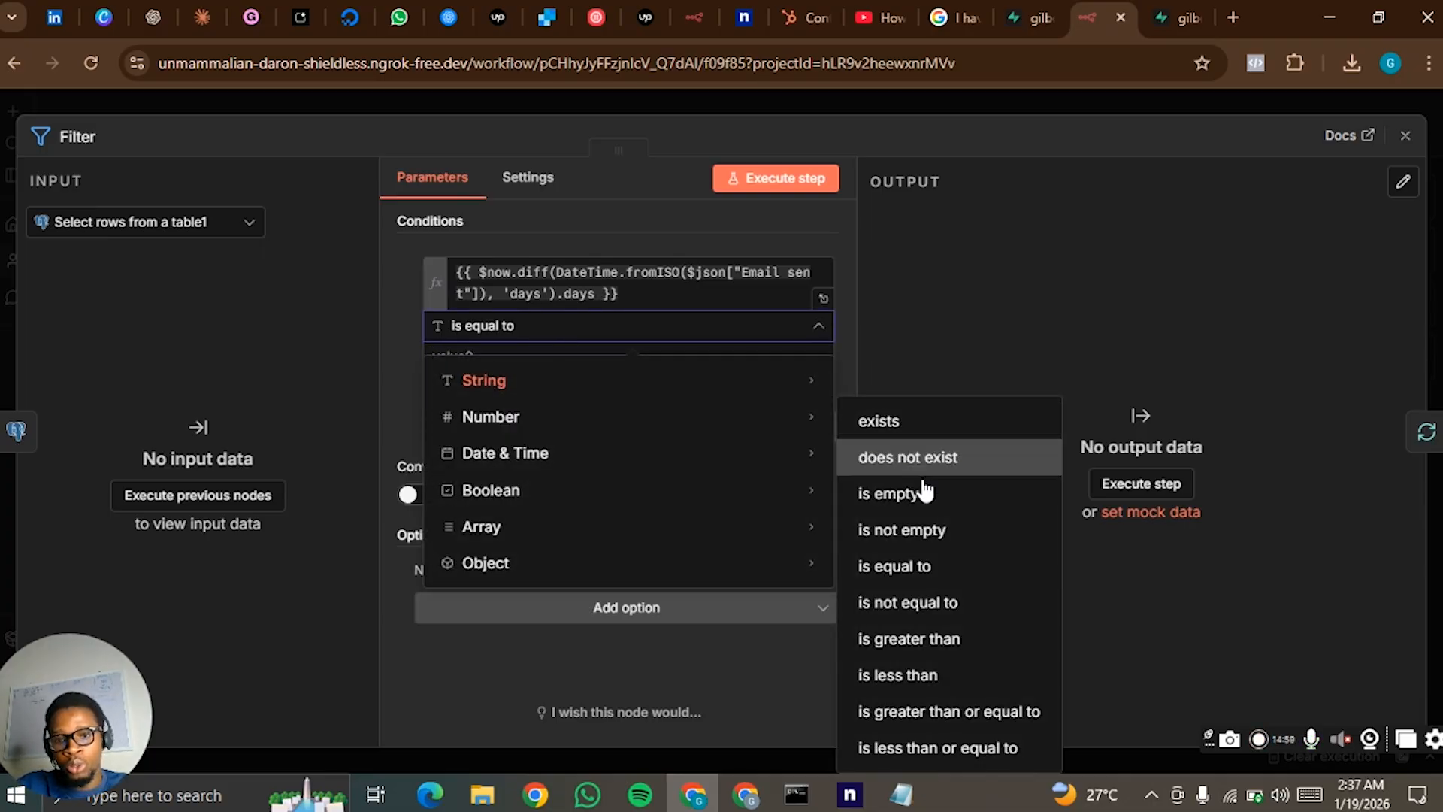
{"action": "left_click", "coordinate": [955, 720]}
{"action": "left_click", "coordinate": [607, 348]}
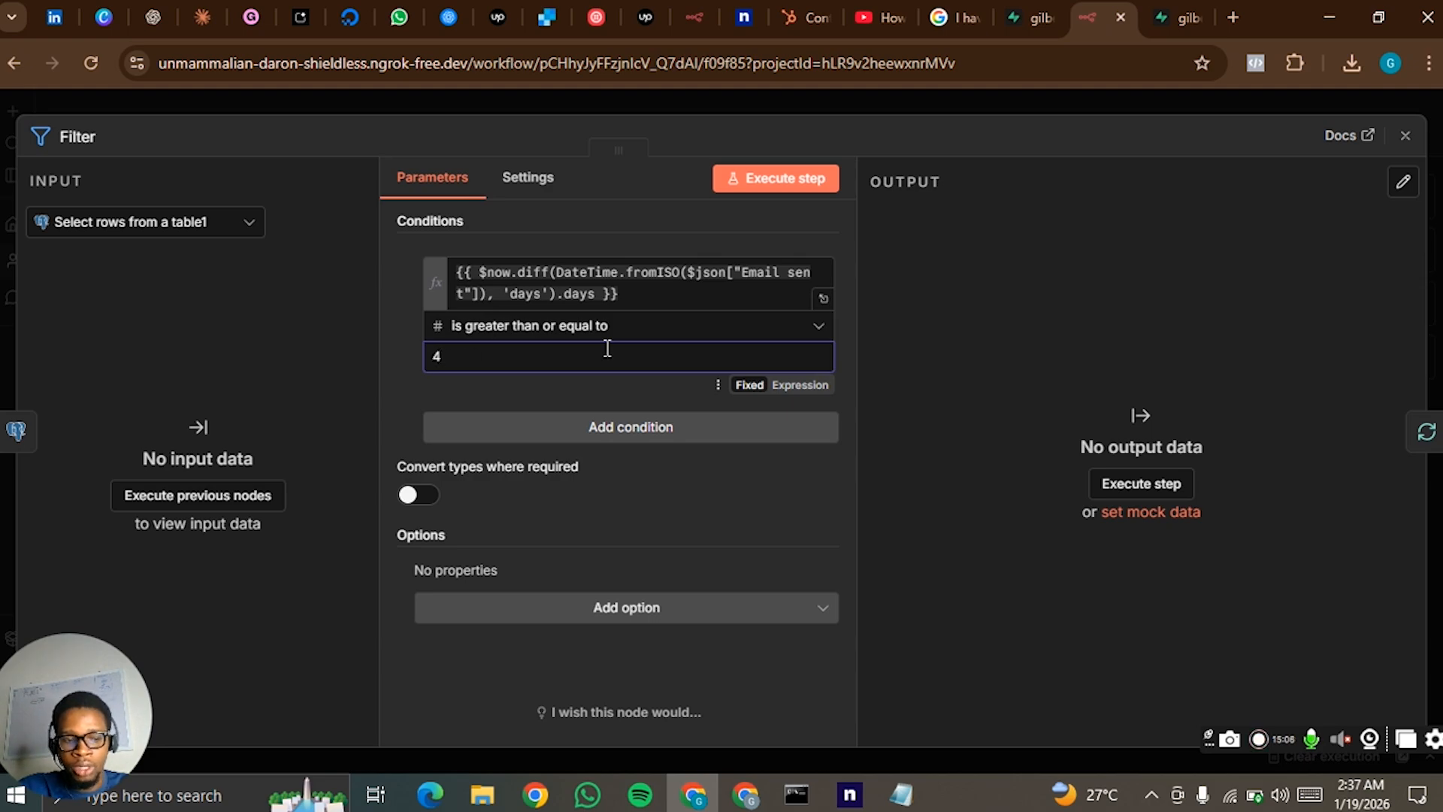
{"action": "left_click", "coordinate": [692, 99]}
- Even out the spacing in the second flow by moving Filter and the group of nodes from Loop Over Items1 onward
{"action": "left_click_drag", "start_coordinate": [353, 521], "coordinate": [340, 511]}
{"action": "left_click_drag", "start_coordinate": [884, 418], "coordinate": [391, 580]}
{"action": "left_click_drag", "start_coordinate": [414, 505], "coordinate": [441, 505]}
{"action": "left_click", "coordinate": [346, 519]}
{"action": "left_click", "coordinate": [368, 418]}
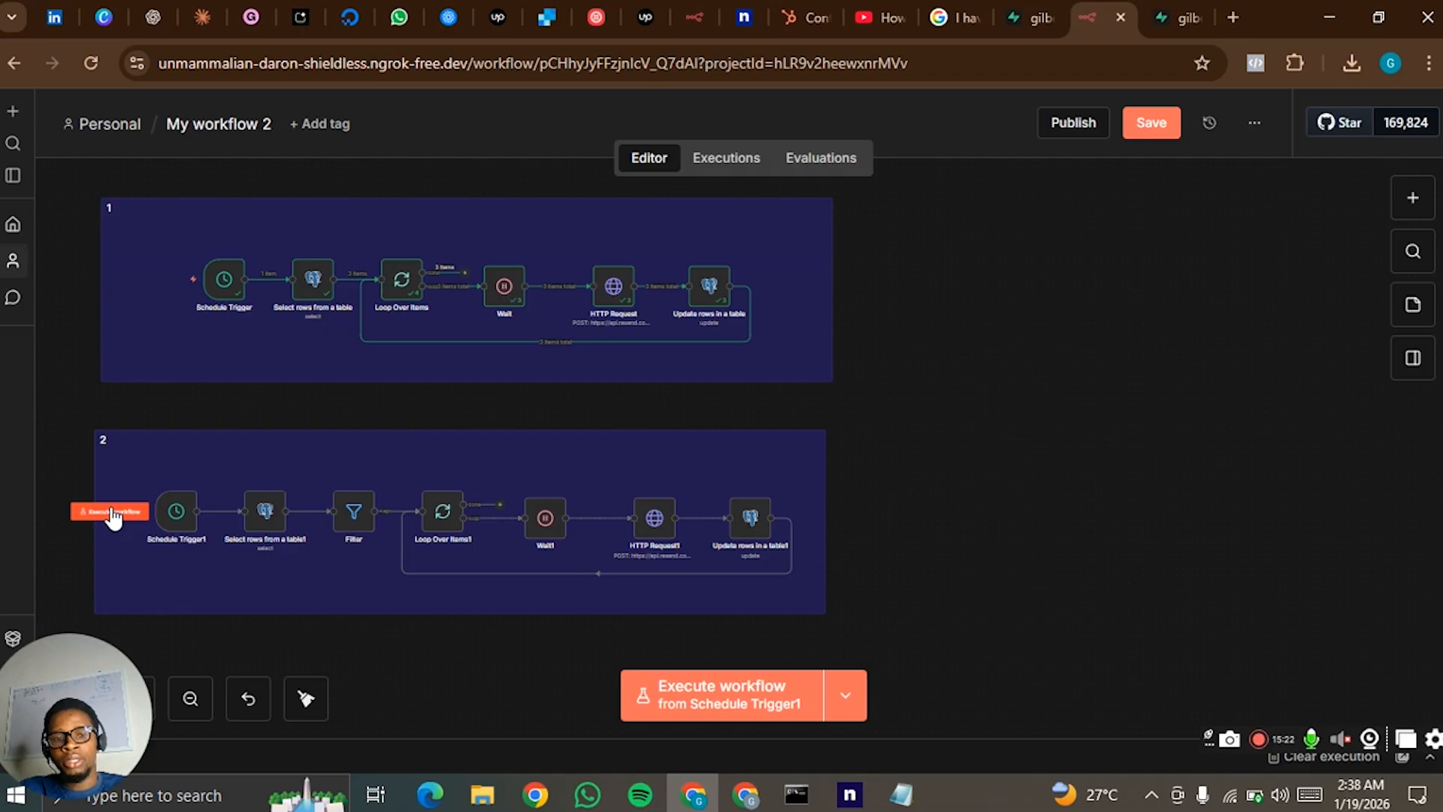
- Execute the second flow from Schedule Trigger1 and compare the Filter's expression result and discarded items with the input rows' Email sent dates
{"action": "left_click", "coordinate": [113, 517]}
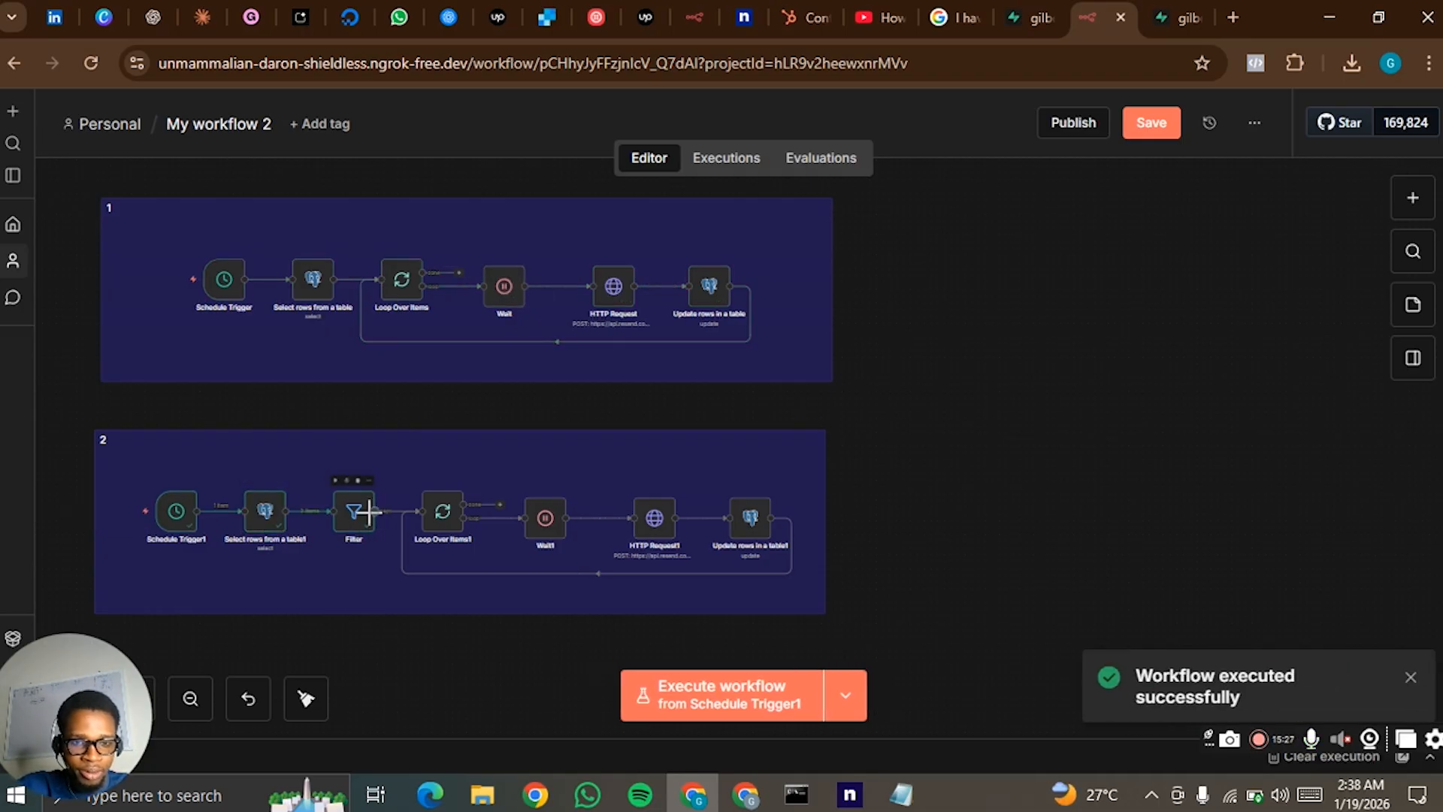
{"action": "left_click", "coordinate": [342, 536]}
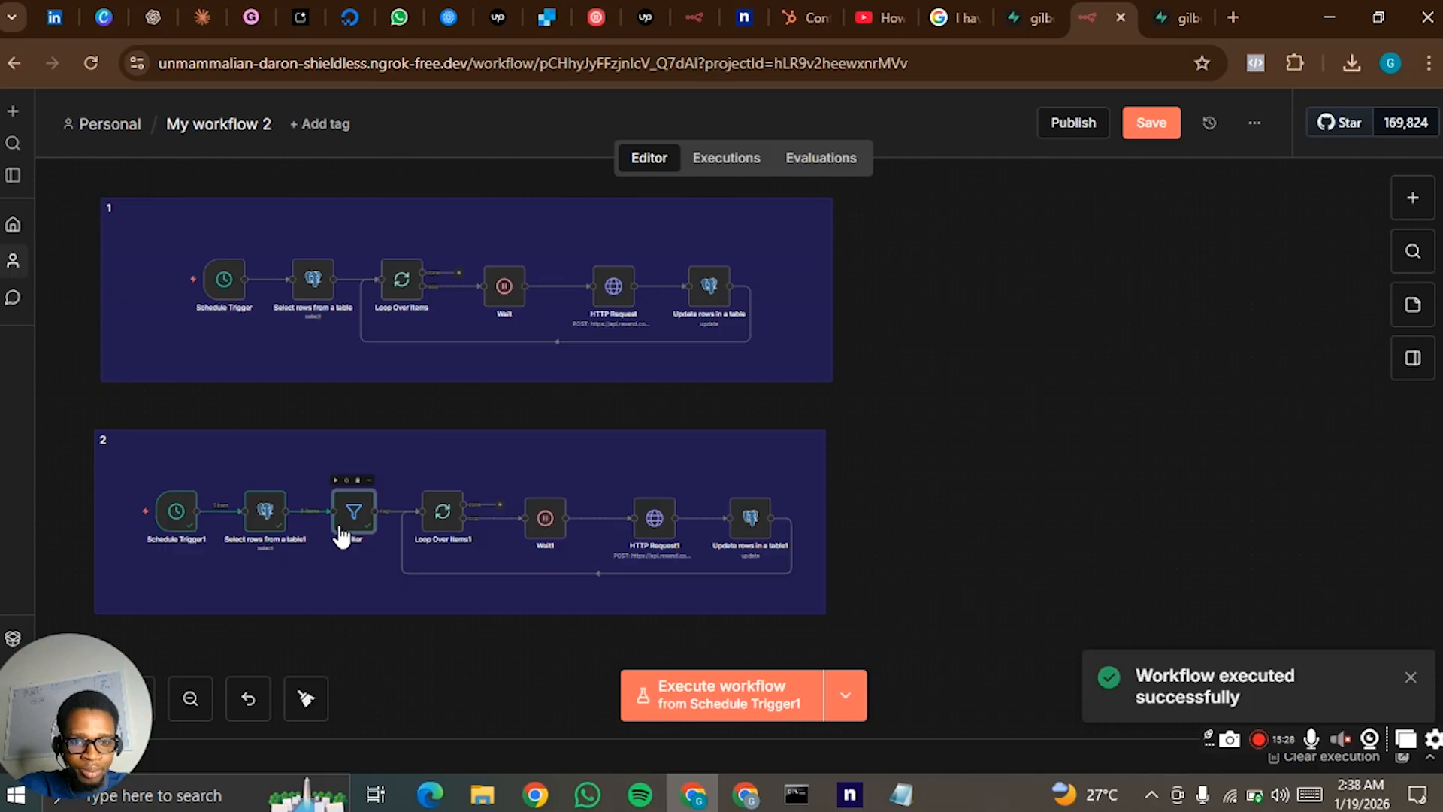
{"action": "double_click", "coordinate": [342, 535]}
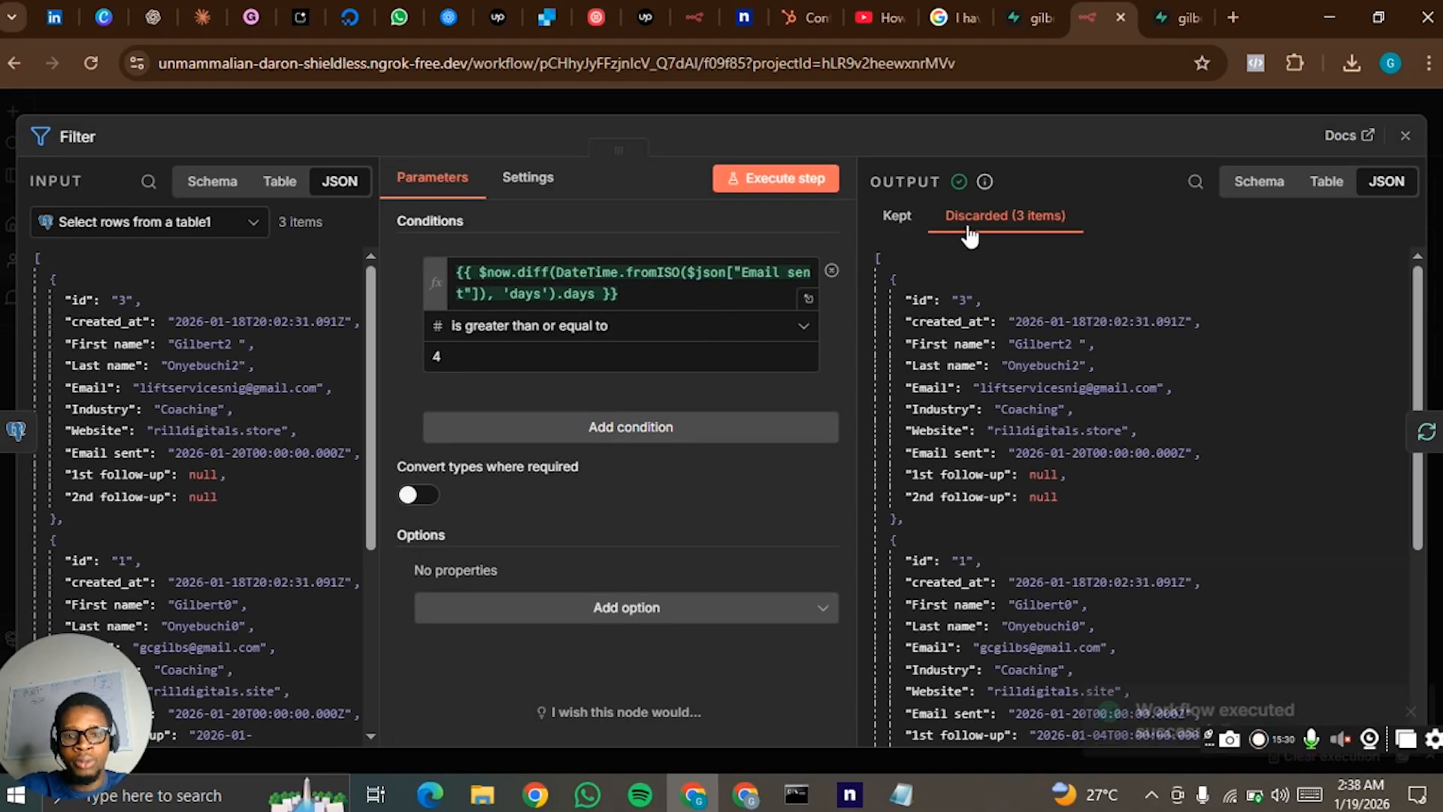
{"action": "left_click", "coordinate": [644, 293]}
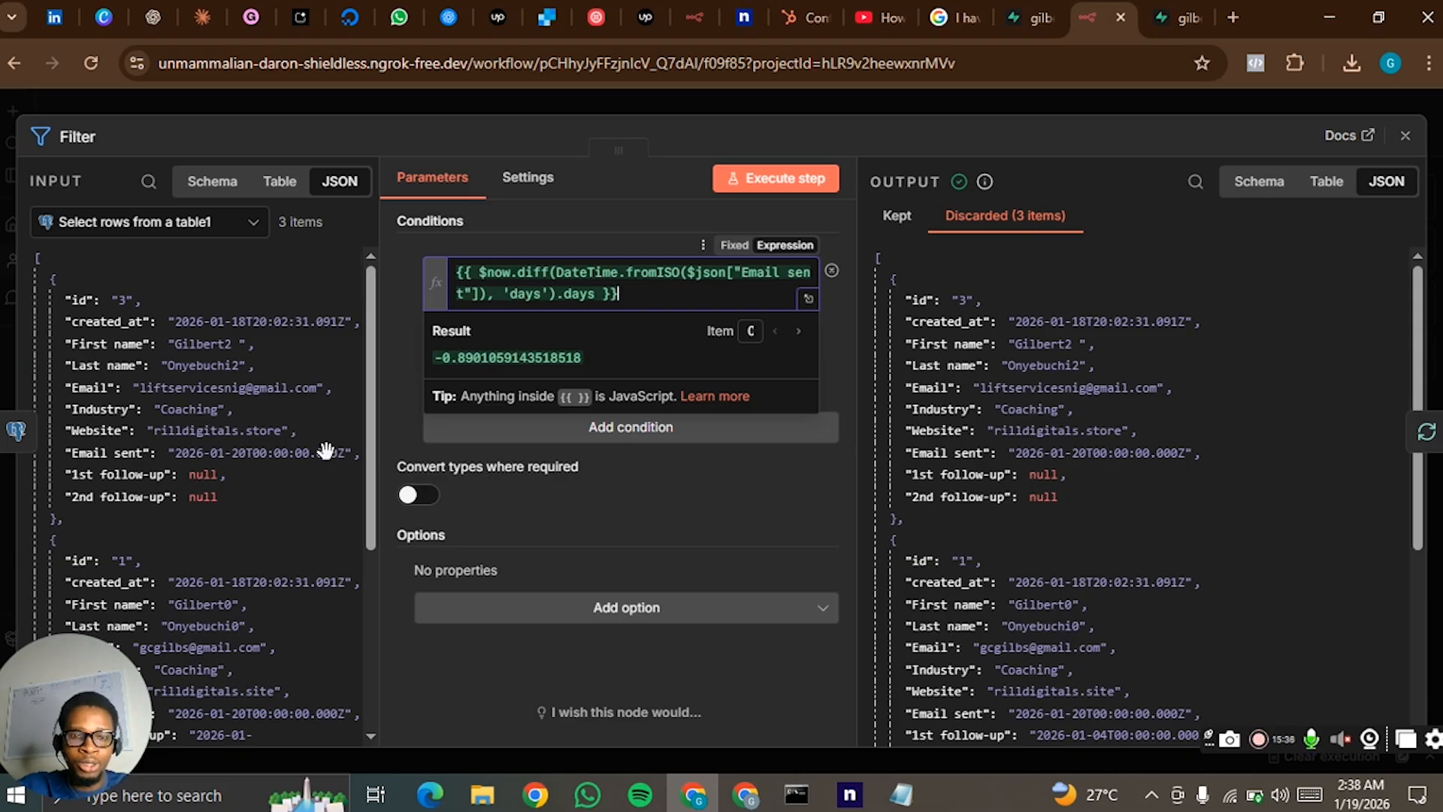
{"action": "scroll", "coordinate": [253, 521], "scroll_direction": "down", "scroll_amount": 2}
{"action": "scroll", "coordinate": [253, 521], "scroll_direction": "down", "scroll_amount": 1}
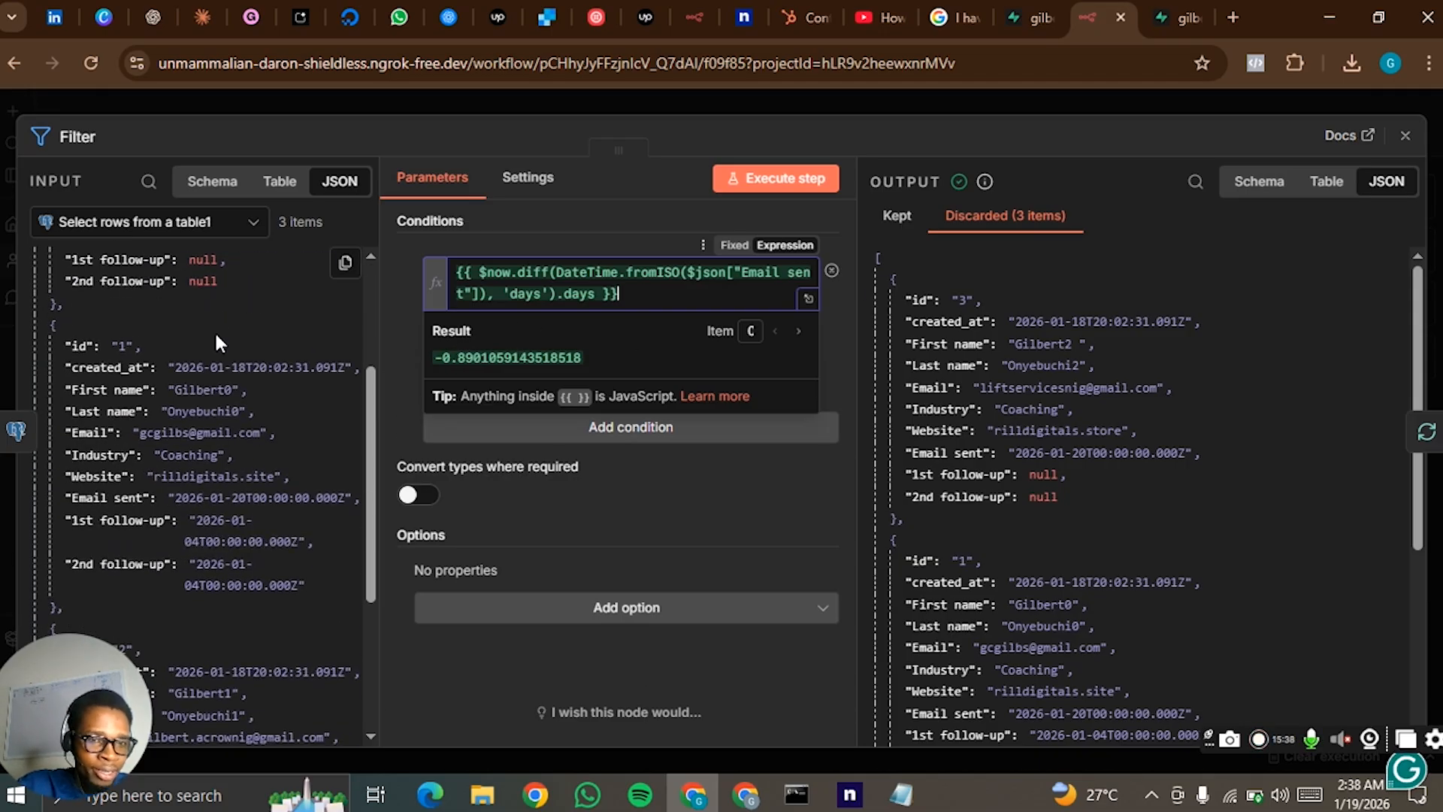
{"action": "scroll", "coordinate": [215, 330], "scroll_direction": "up", "scroll_amount": 2}
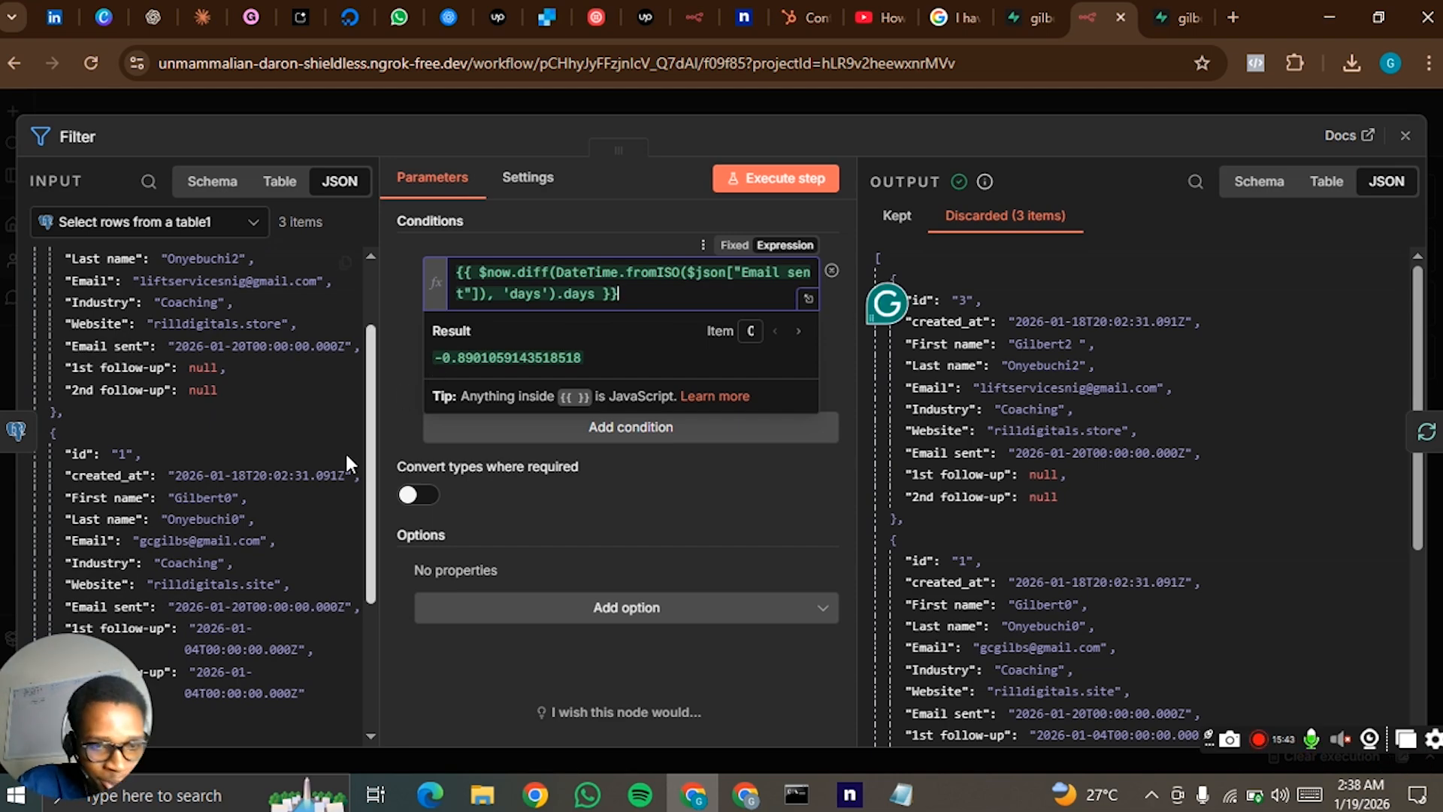
{"action": "scroll", "coordinate": [222, 409], "scroll_direction": "up", "scroll_amount": 2}
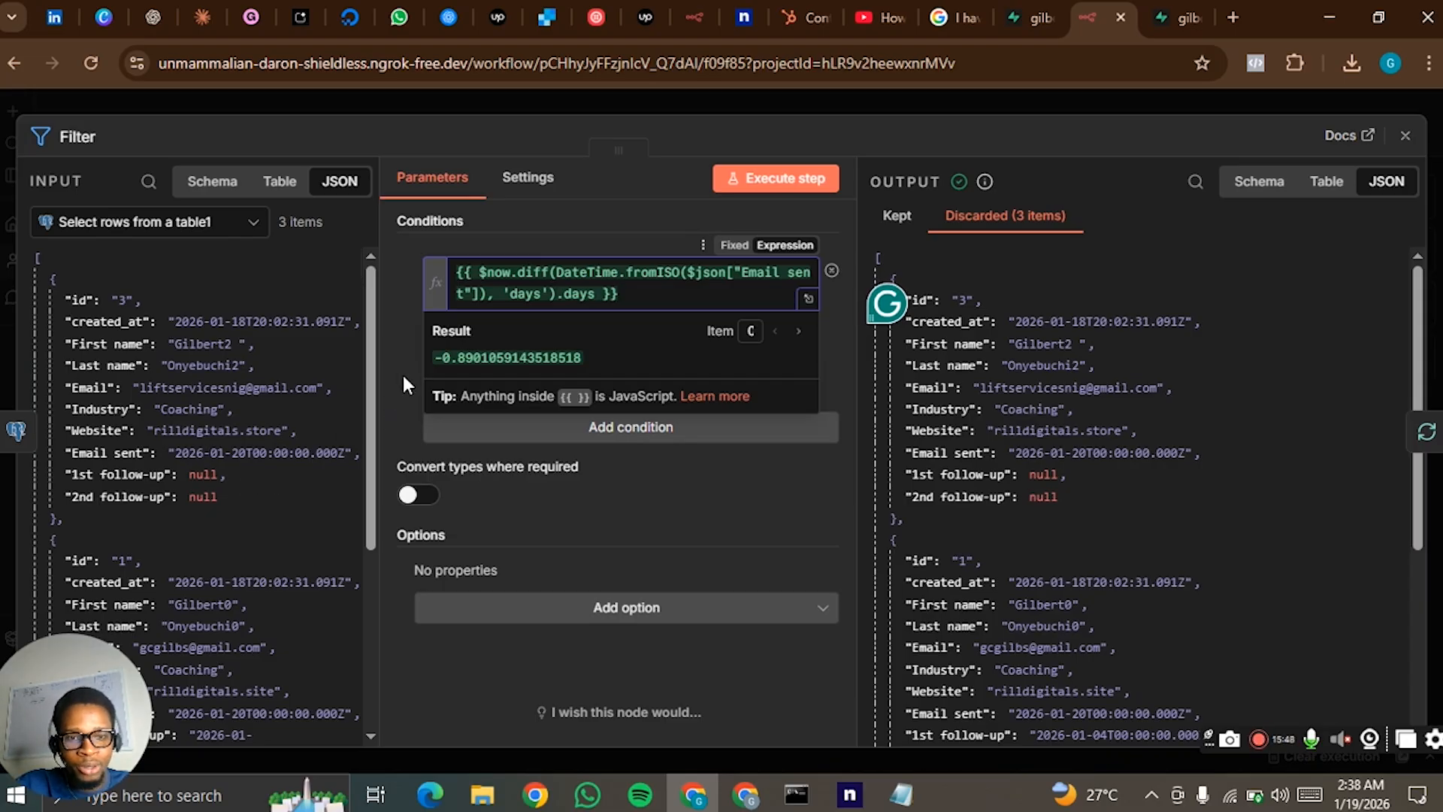
- Test the Filter step with a comparison value of -4, check the kept items, and restore the value to 4
{"action": "left_click", "coordinate": [403, 376]}
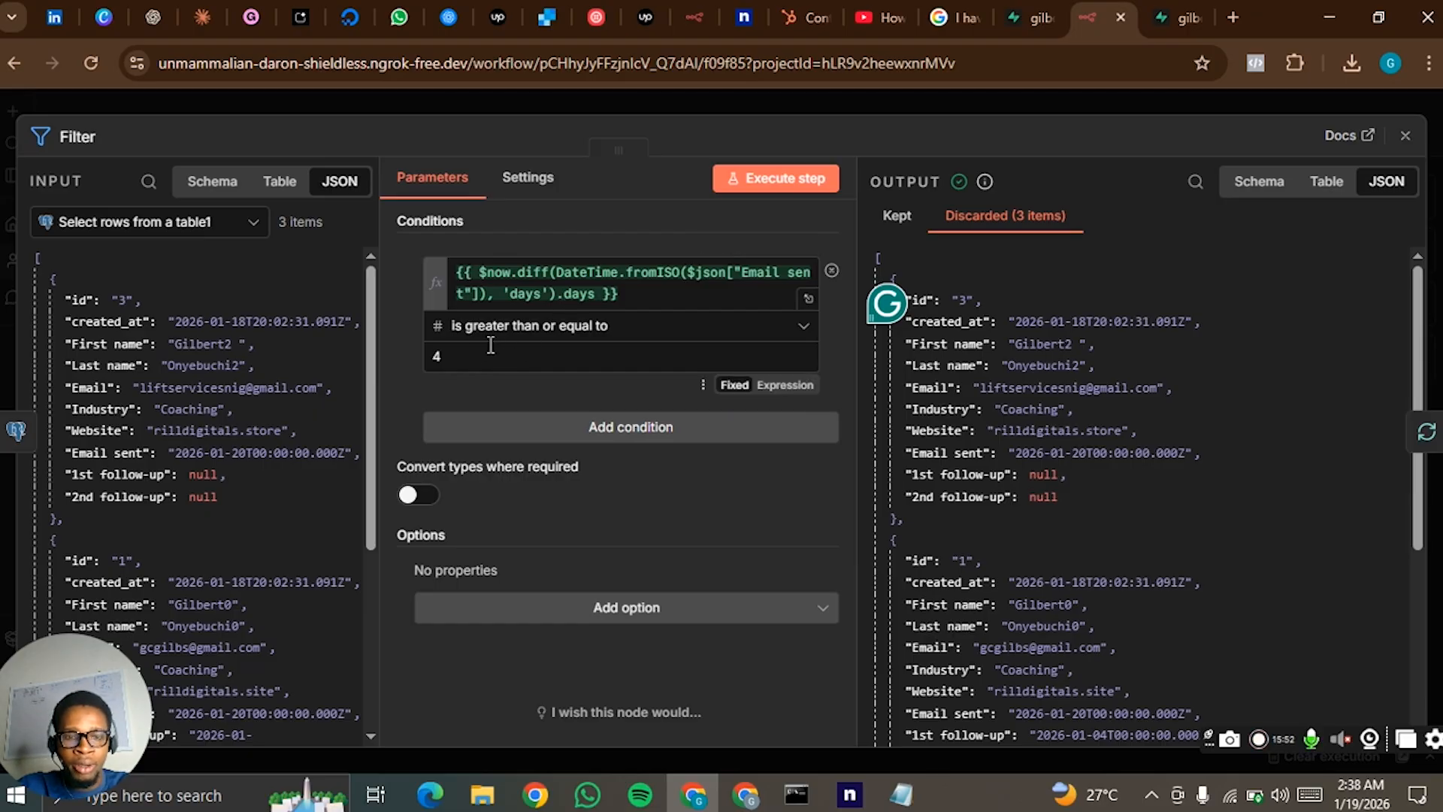
{"action": "left_click", "coordinate": [471, 353]}
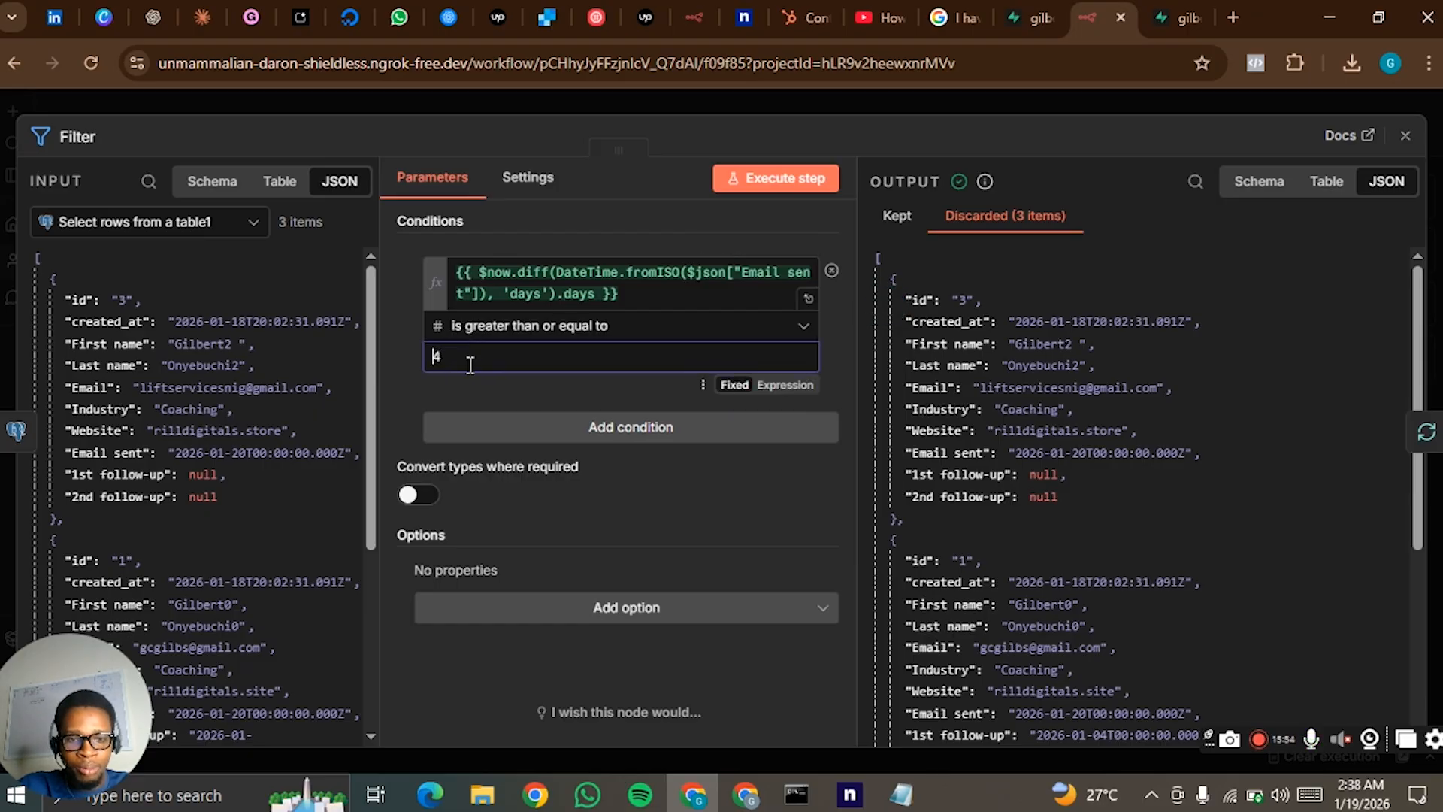
{"action": "left_click", "coordinate": [509, 298]}
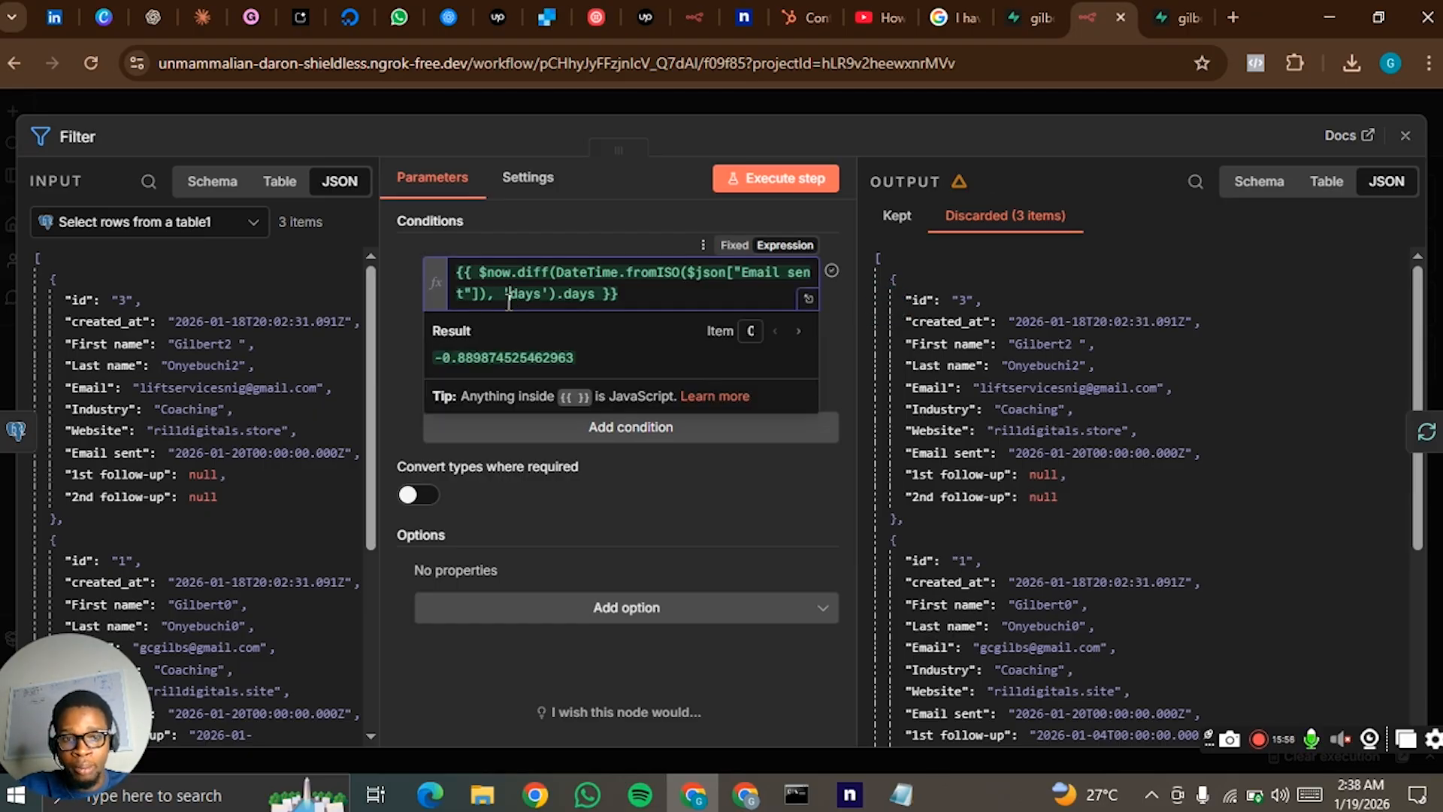
{"action": "left_click", "coordinate": [406, 348]}
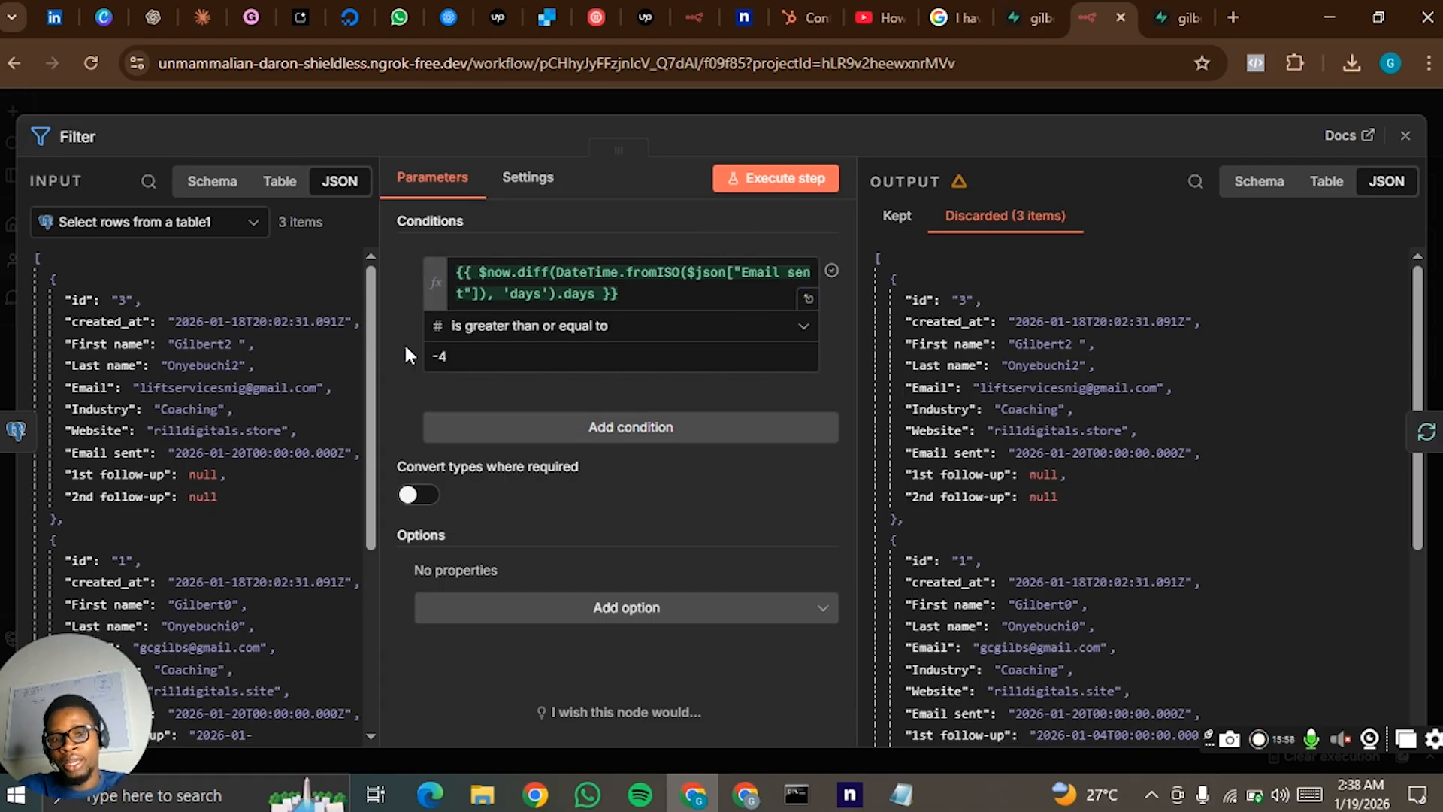
{"action": "left_click", "coordinate": [802, 184]}
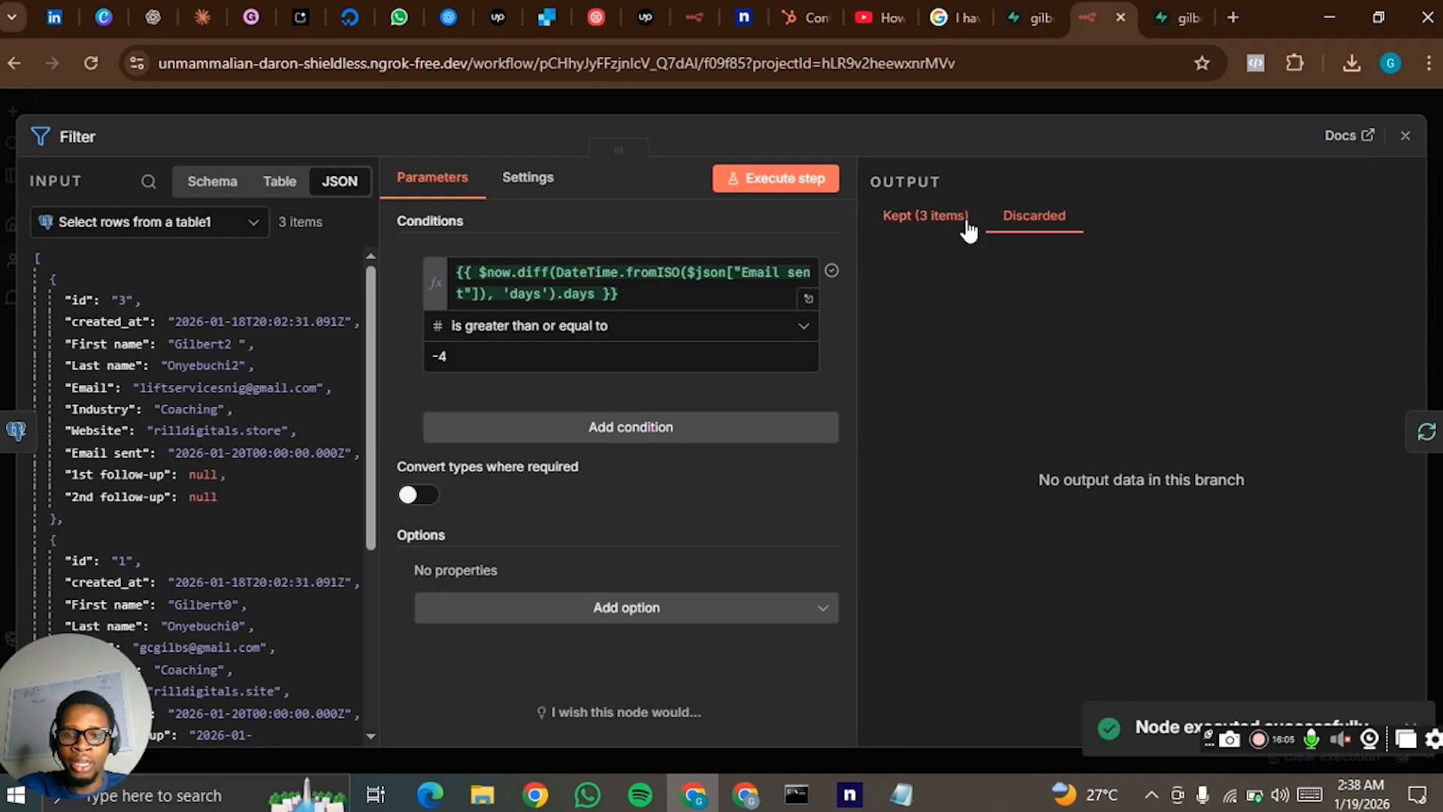
{"action": "left_click", "coordinate": [950, 220]}
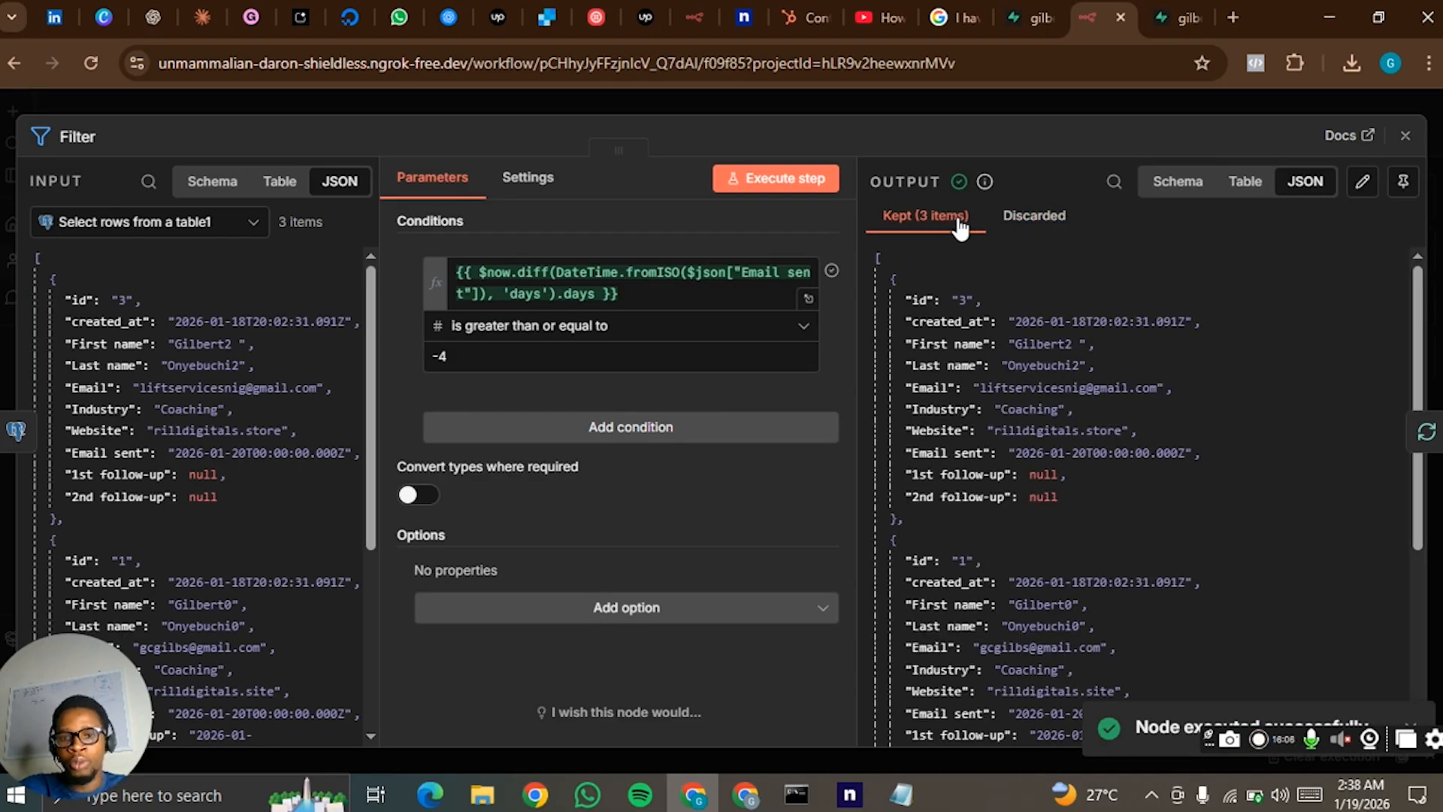
{"action": "left_click", "coordinate": [444, 367]}
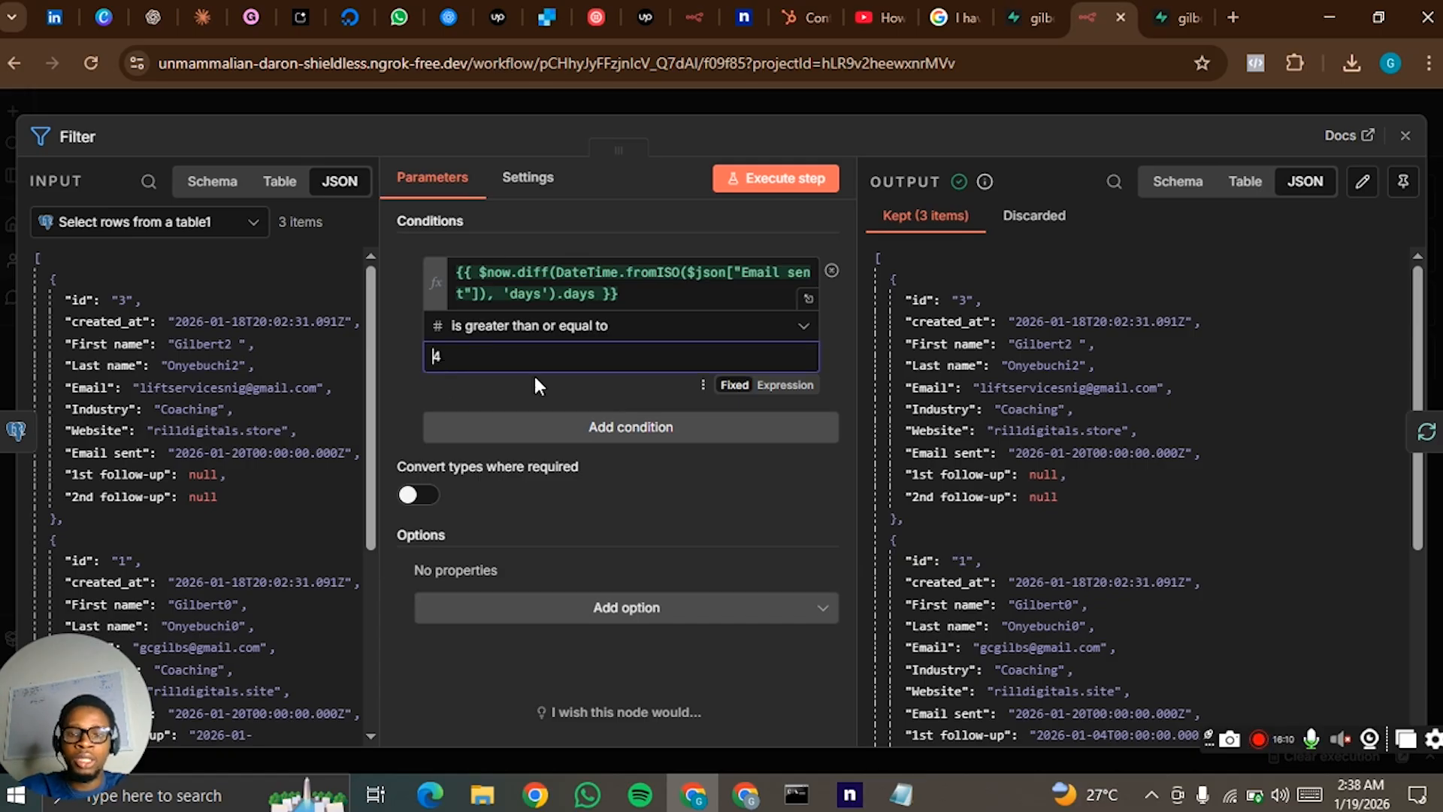
{"action": "left_click", "coordinate": [1001, 100]}
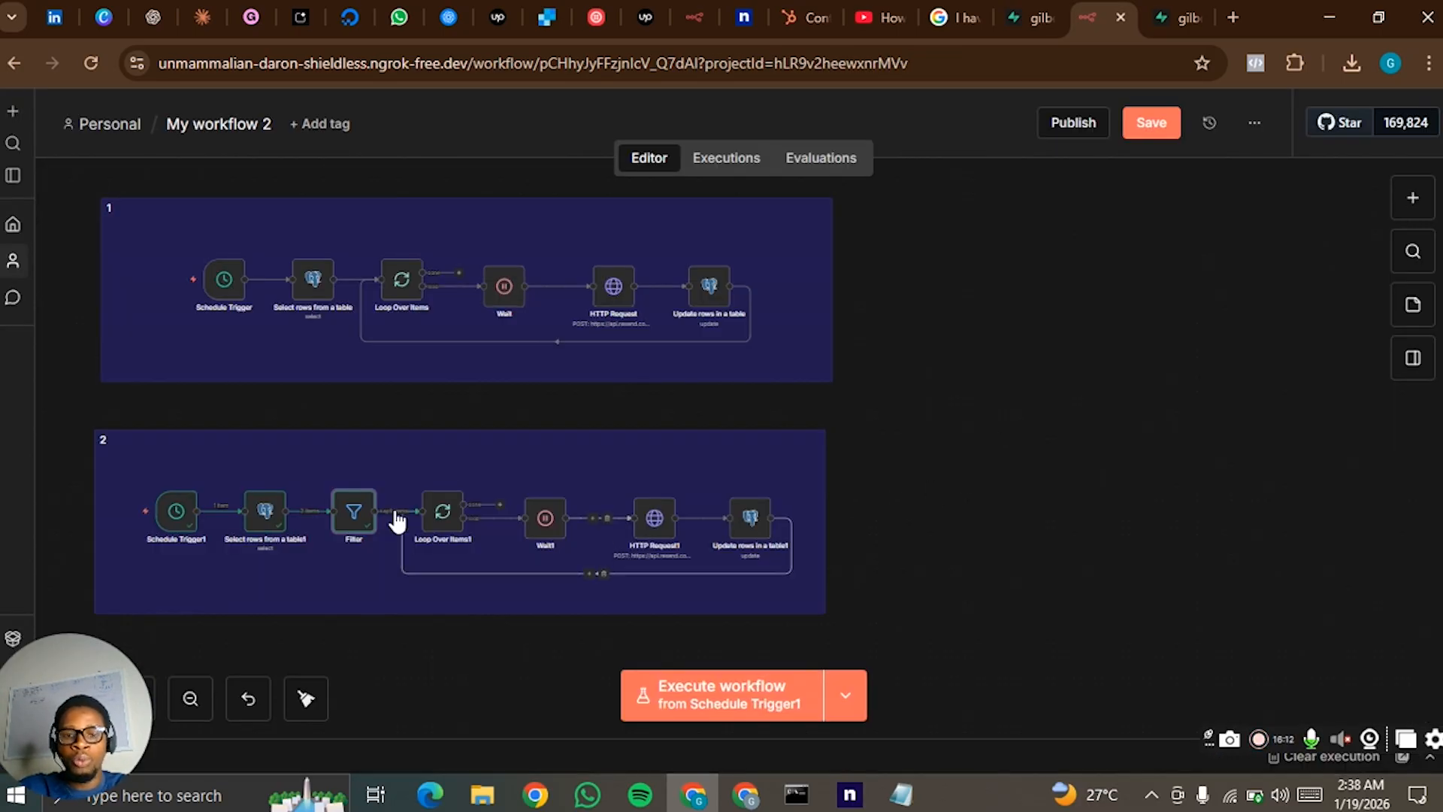
- Review the Filter node's condition and its kept items in the second flow
{"action": "left_click_drag", "start_coordinate": [896, 481], "coordinate": [217, 564]}
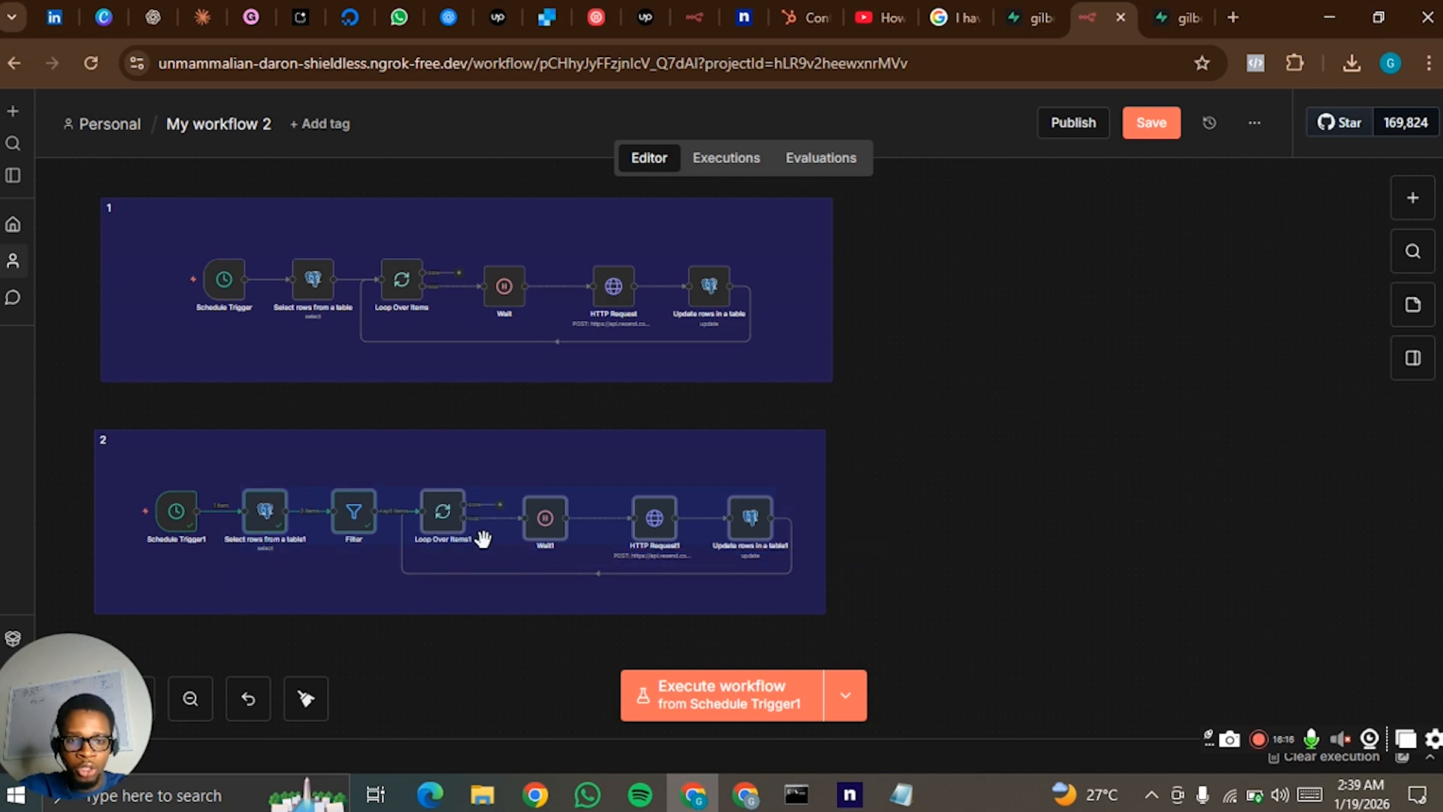
{"action": "left_click", "coordinate": [717, 457]}
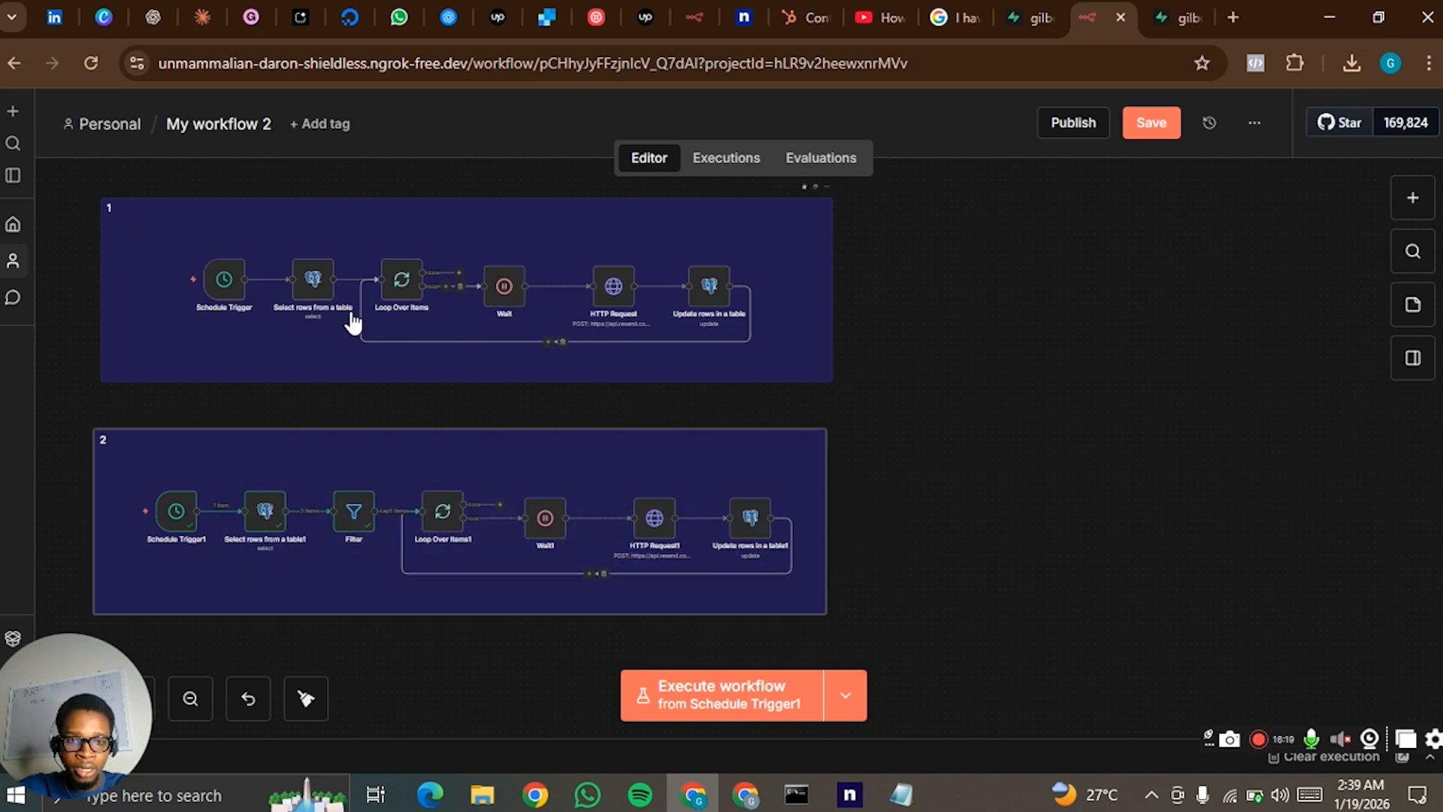
{"action": "left_click", "coordinate": [360, 523]}
{"action": "double_click", "coordinate": [359, 524]}
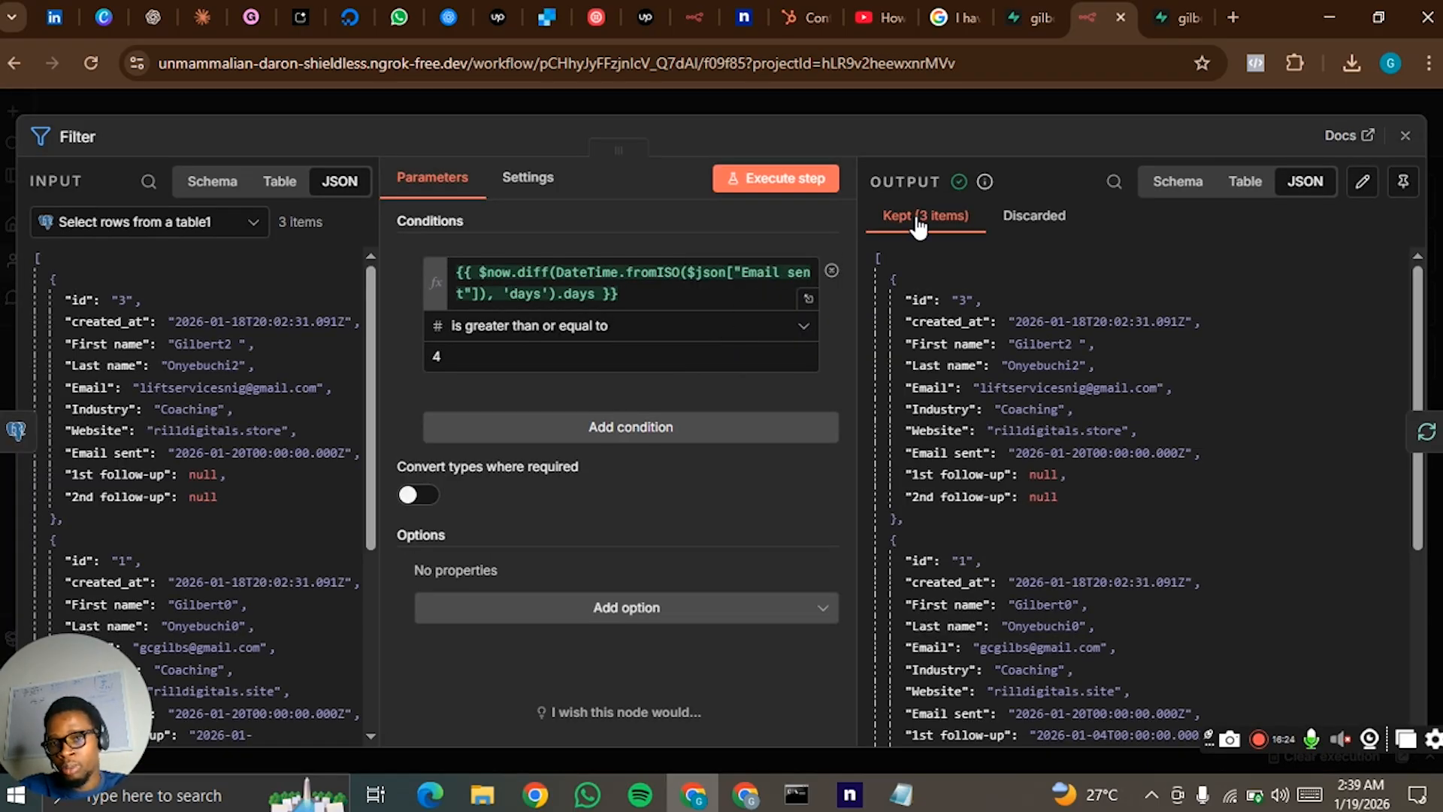
{"action": "left_click", "coordinate": [1002, 98]}
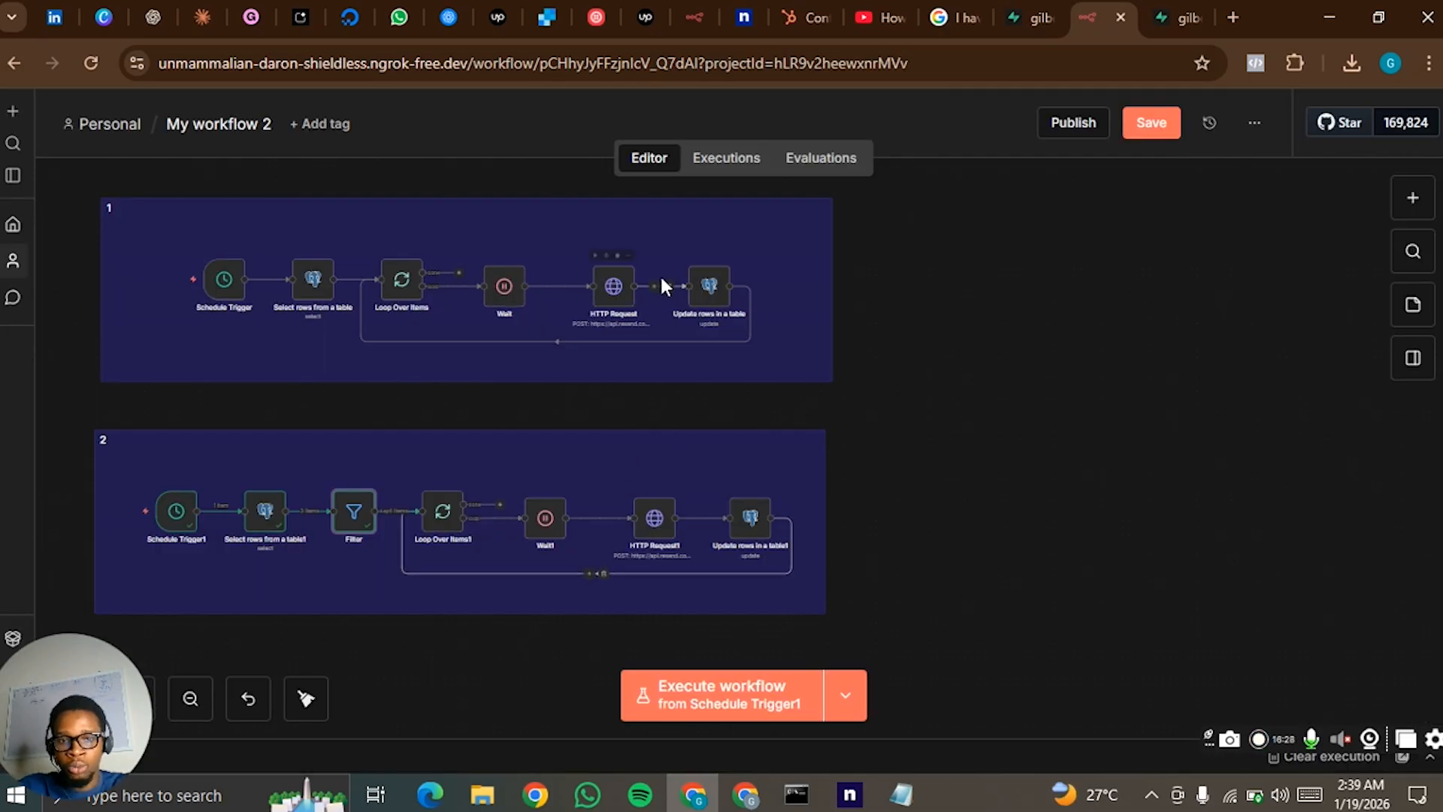
- Add a Webhook node to the workflow as a separate trigger
{"action": "left_click_drag", "start_coordinate": [864, 347], "coordinate": [642, 437]}
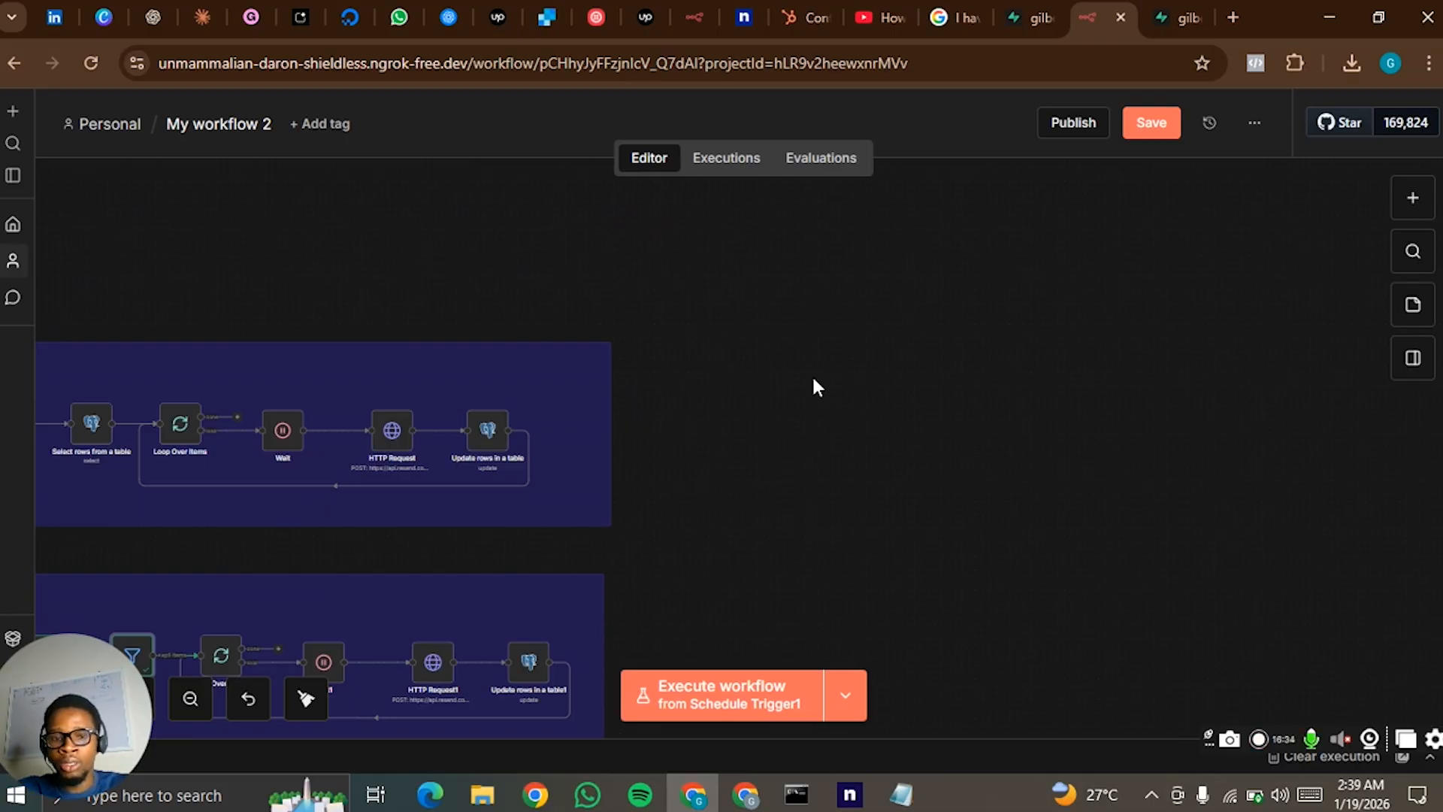
{"action": "left_click_drag", "start_coordinate": [705, 357], "coordinate": [919, 339]}
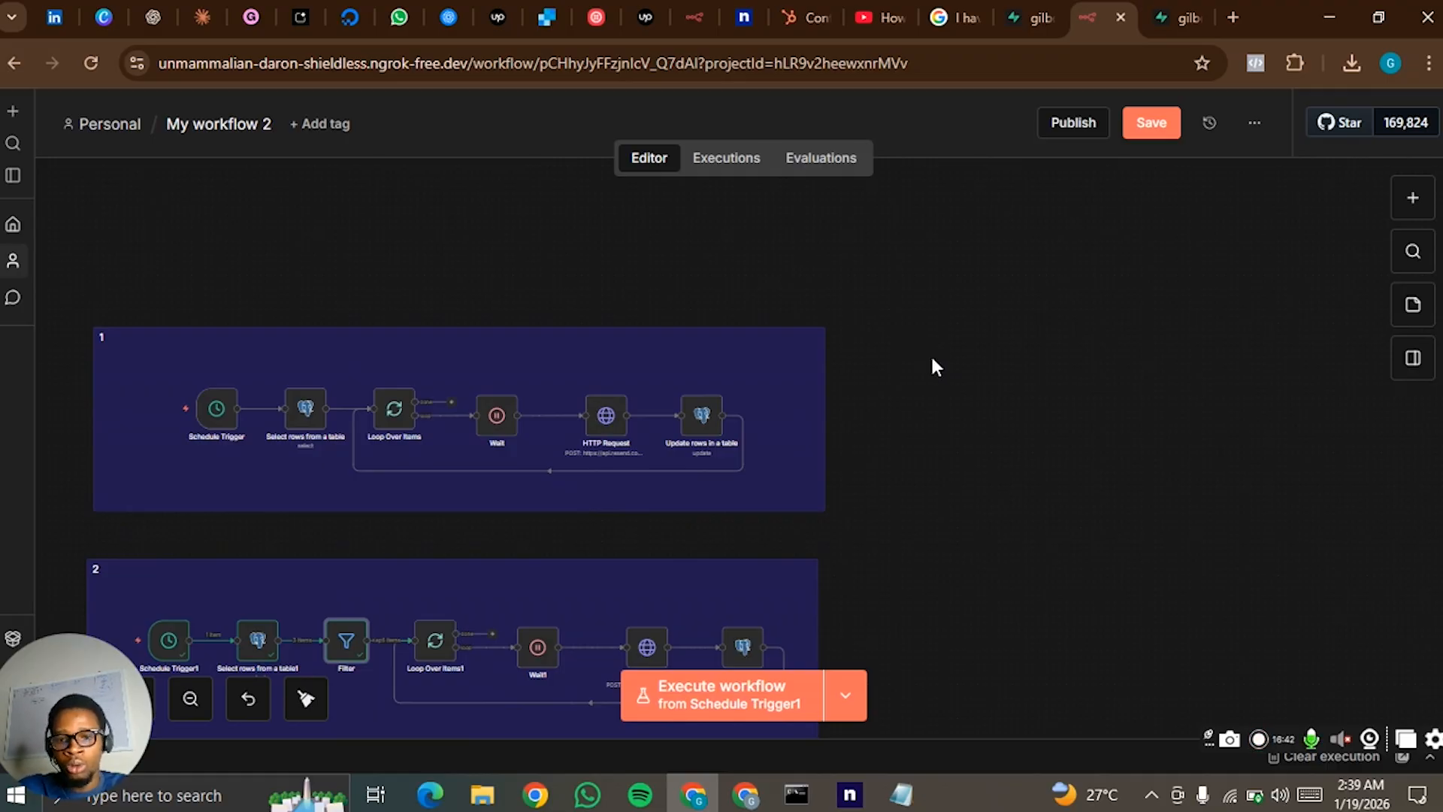
{"action": "left_click", "coordinate": [1411, 201]}
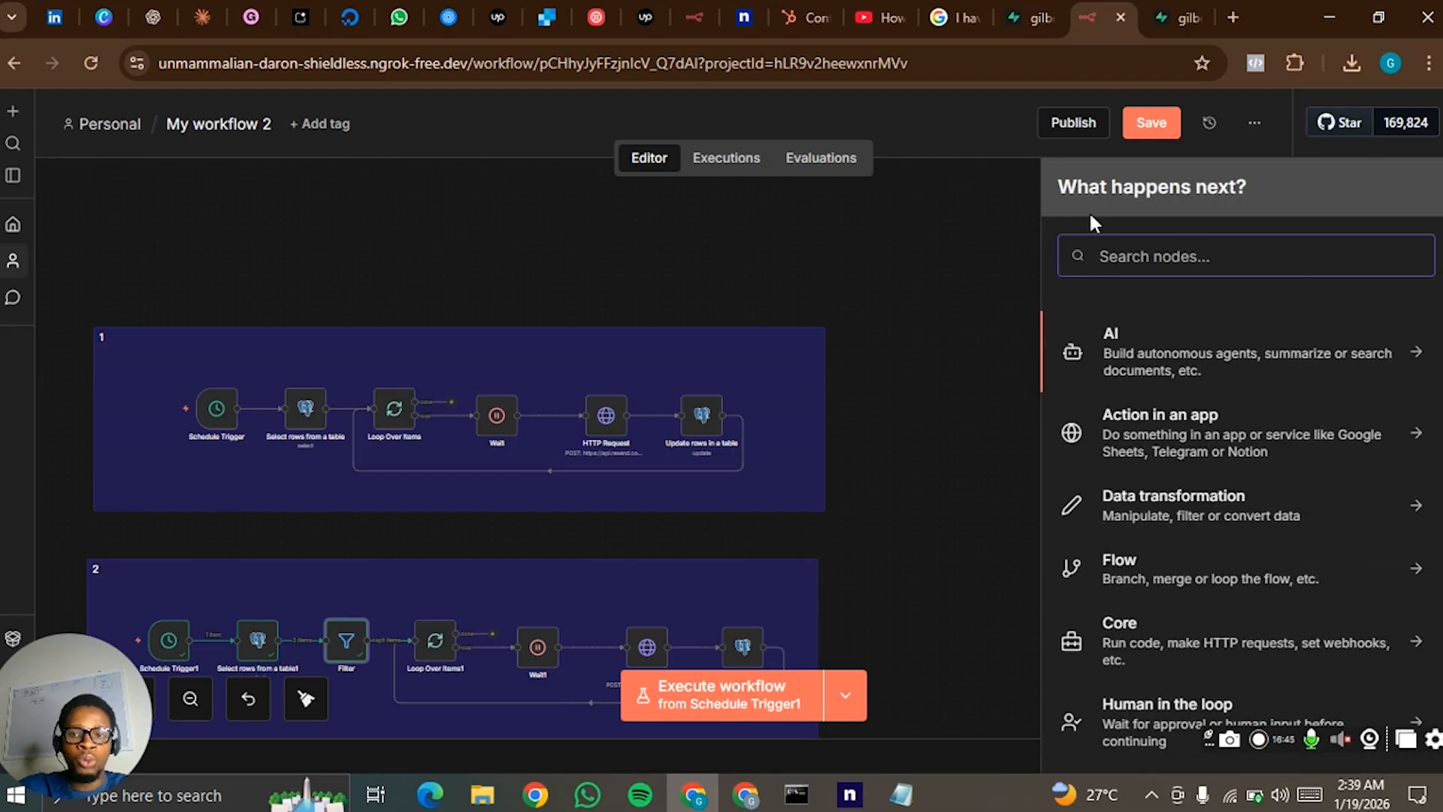
{"action": "type", "text": "webs"}
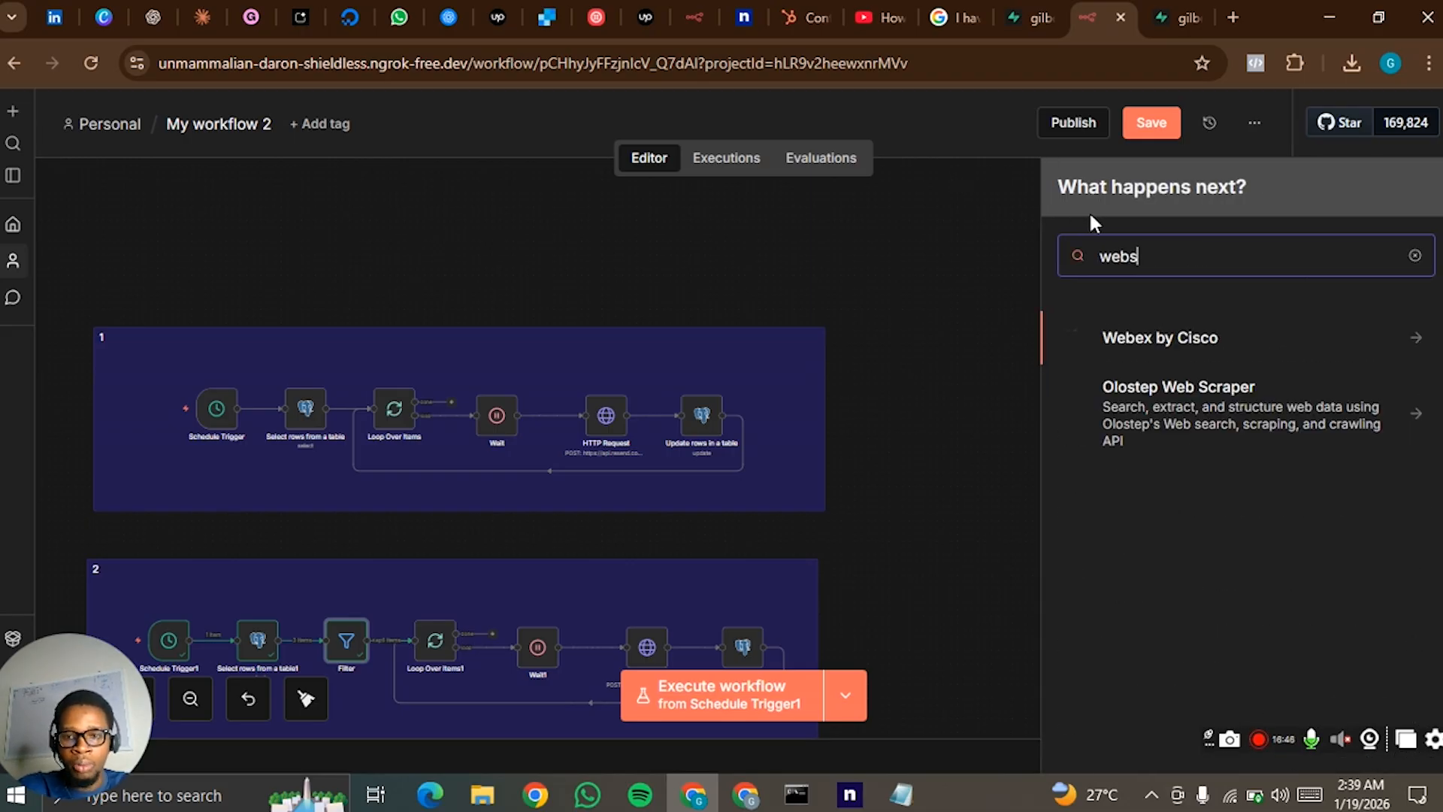
{"action": "key", "text": "BackSpace"}
{"action": "type", "text": "h"}
{"action": "right_click", "coordinate": [1089, 212]}
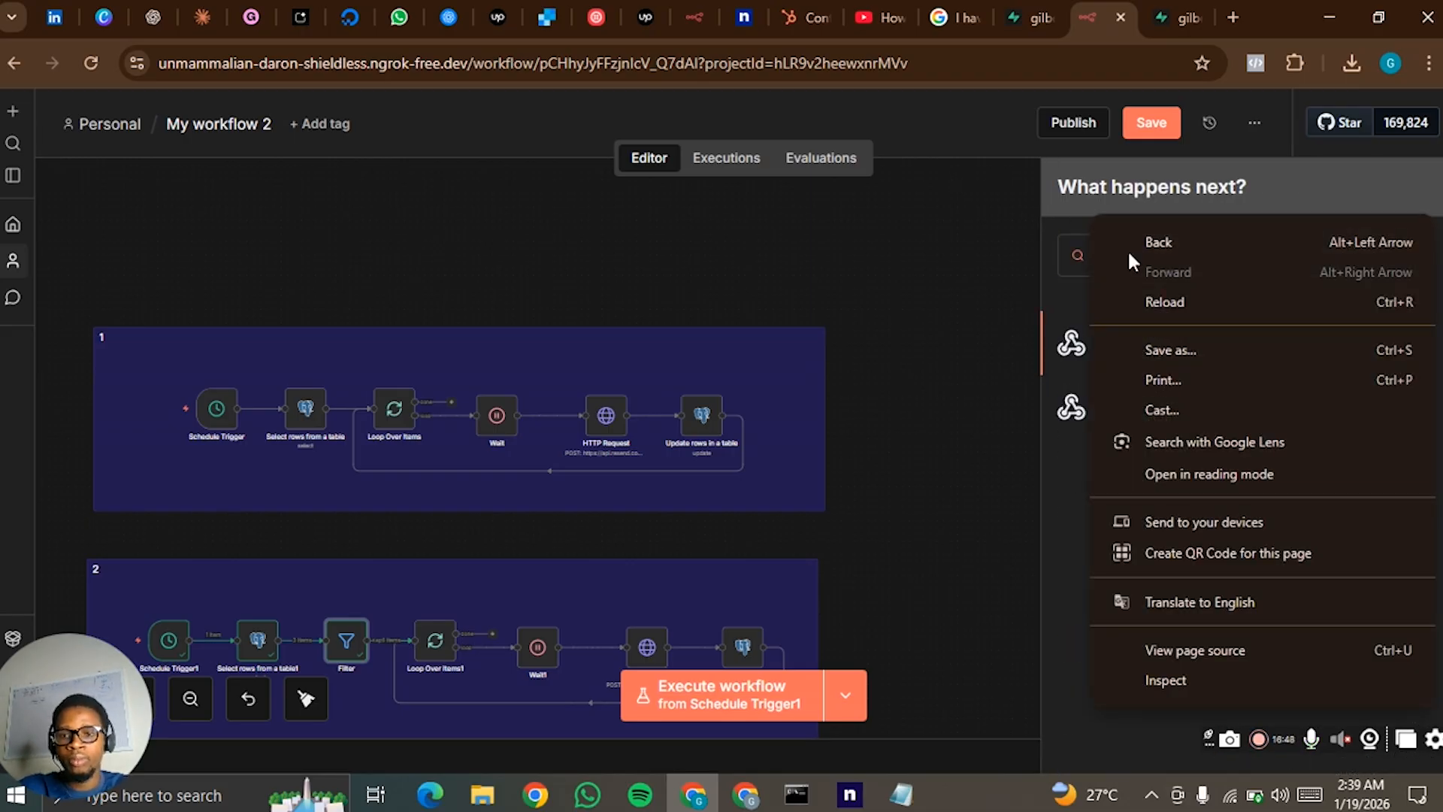
{"action": "left_click", "coordinate": [1063, 248]}
{"action": "left_click", "coordinate": [1149, 343]}
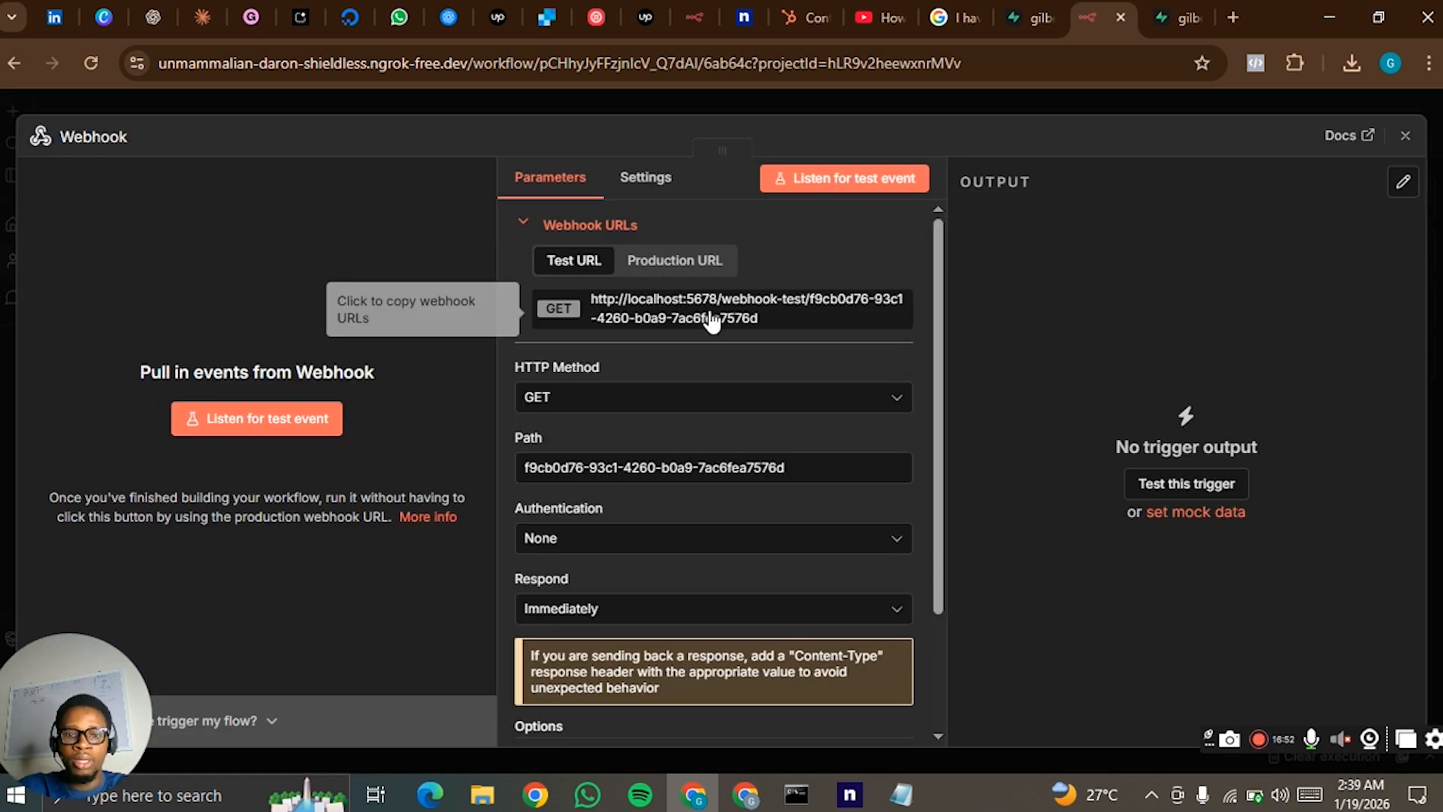
- Set the Webhook's path to resend-email and its HTTP method to POST
{"action": "left_click_drag", "start_coordinate": [795, 467], "coordinate": [465, 479]}
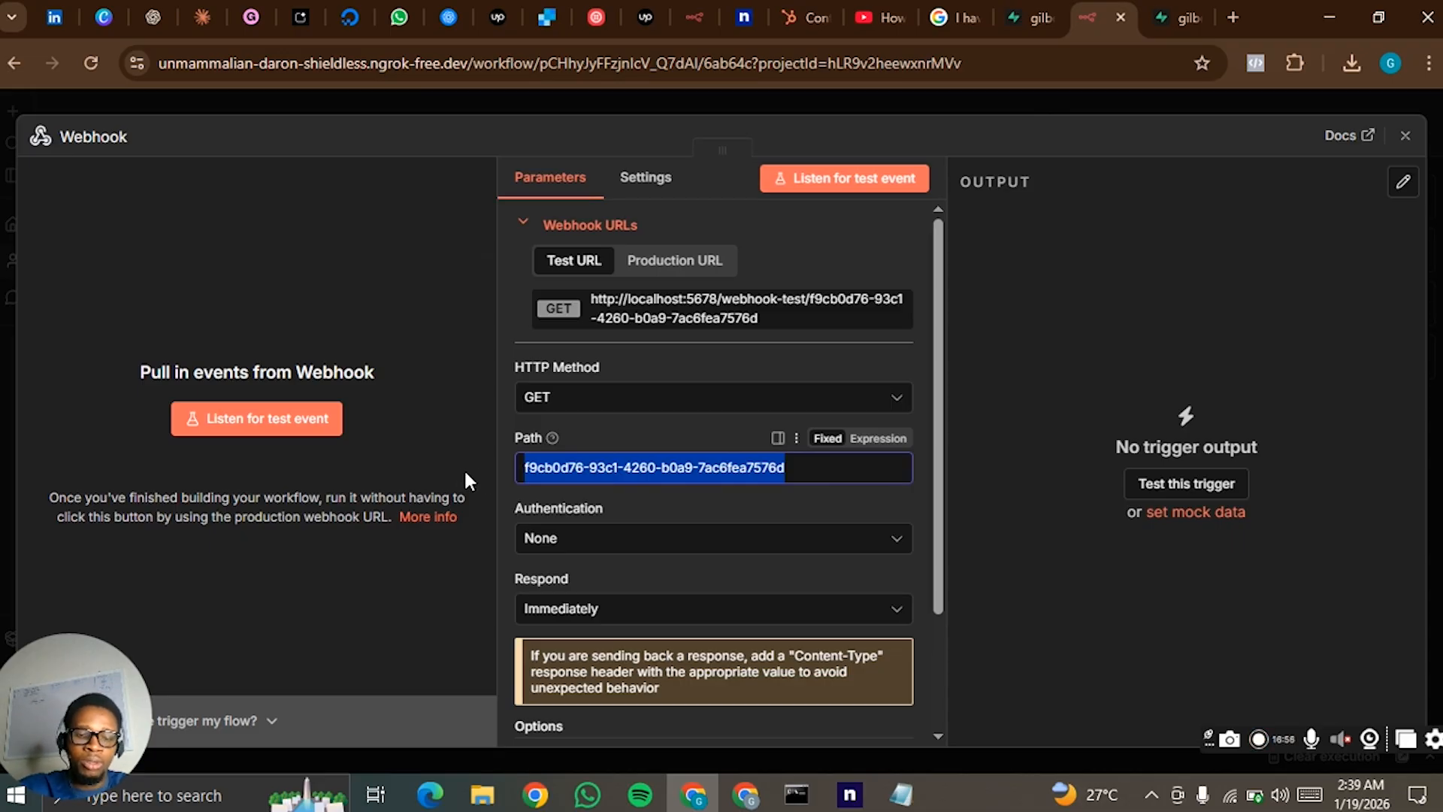
{"action": "type", "text": "rese"}
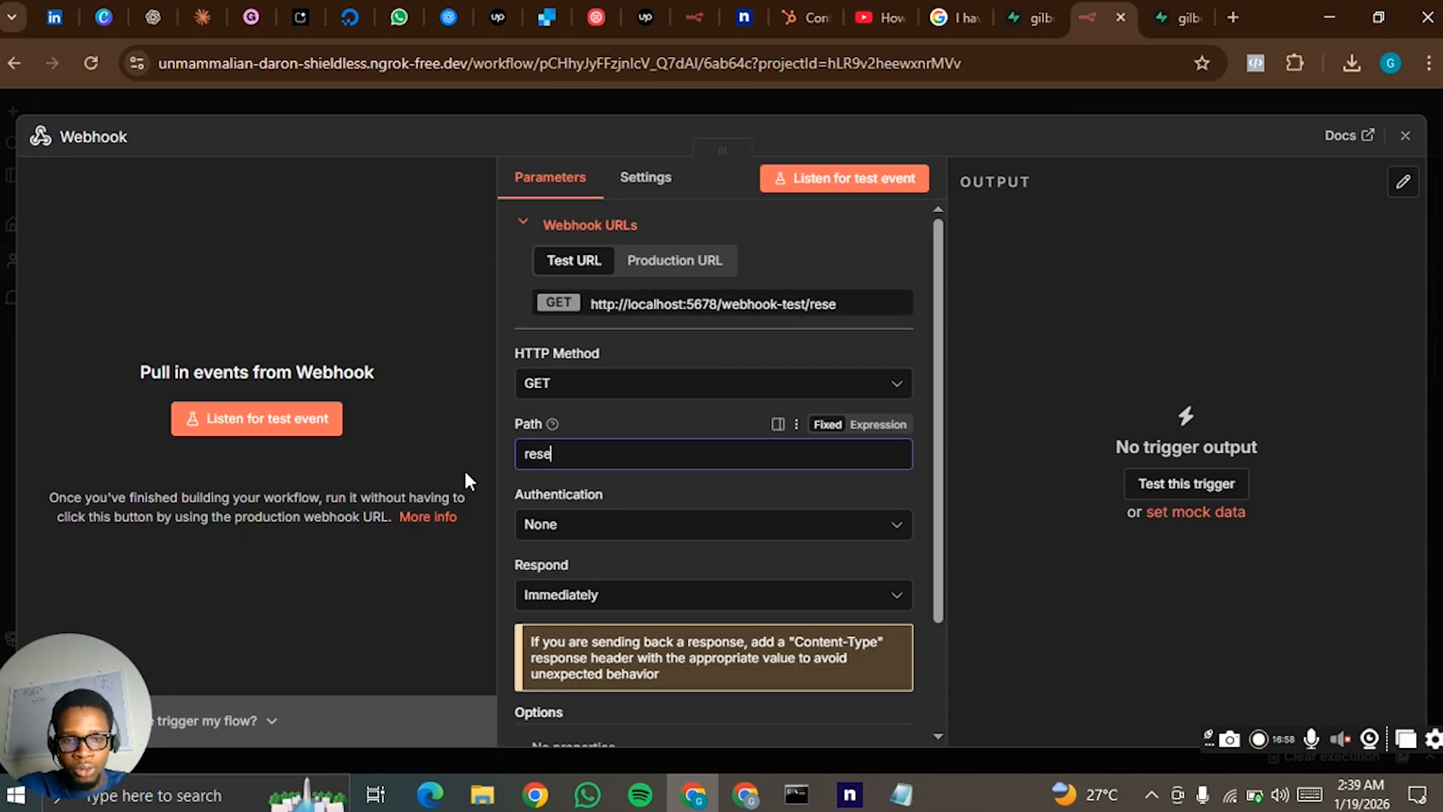
{"action": "type", "text": "nd-e"}
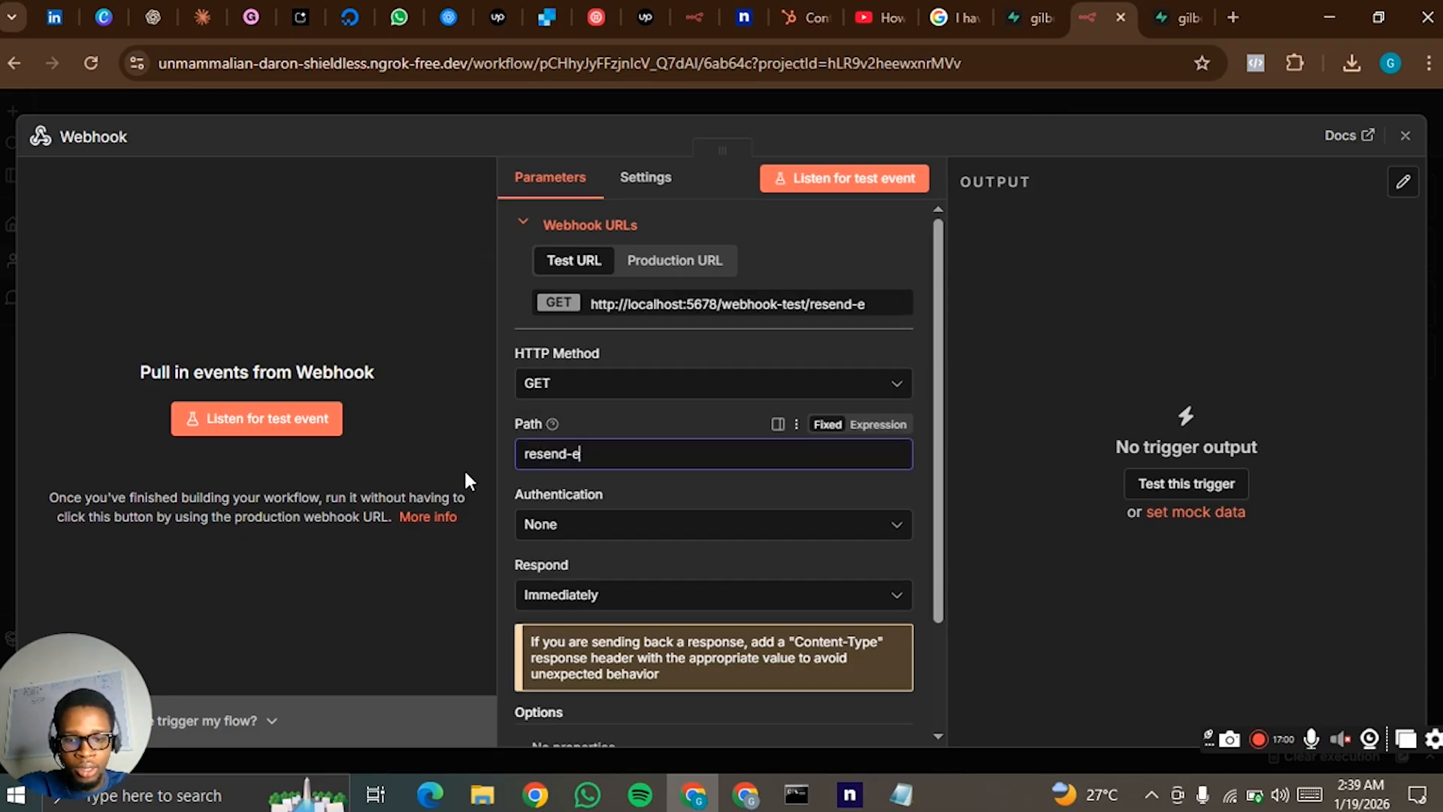
{"action": "type", "text": "mail"}
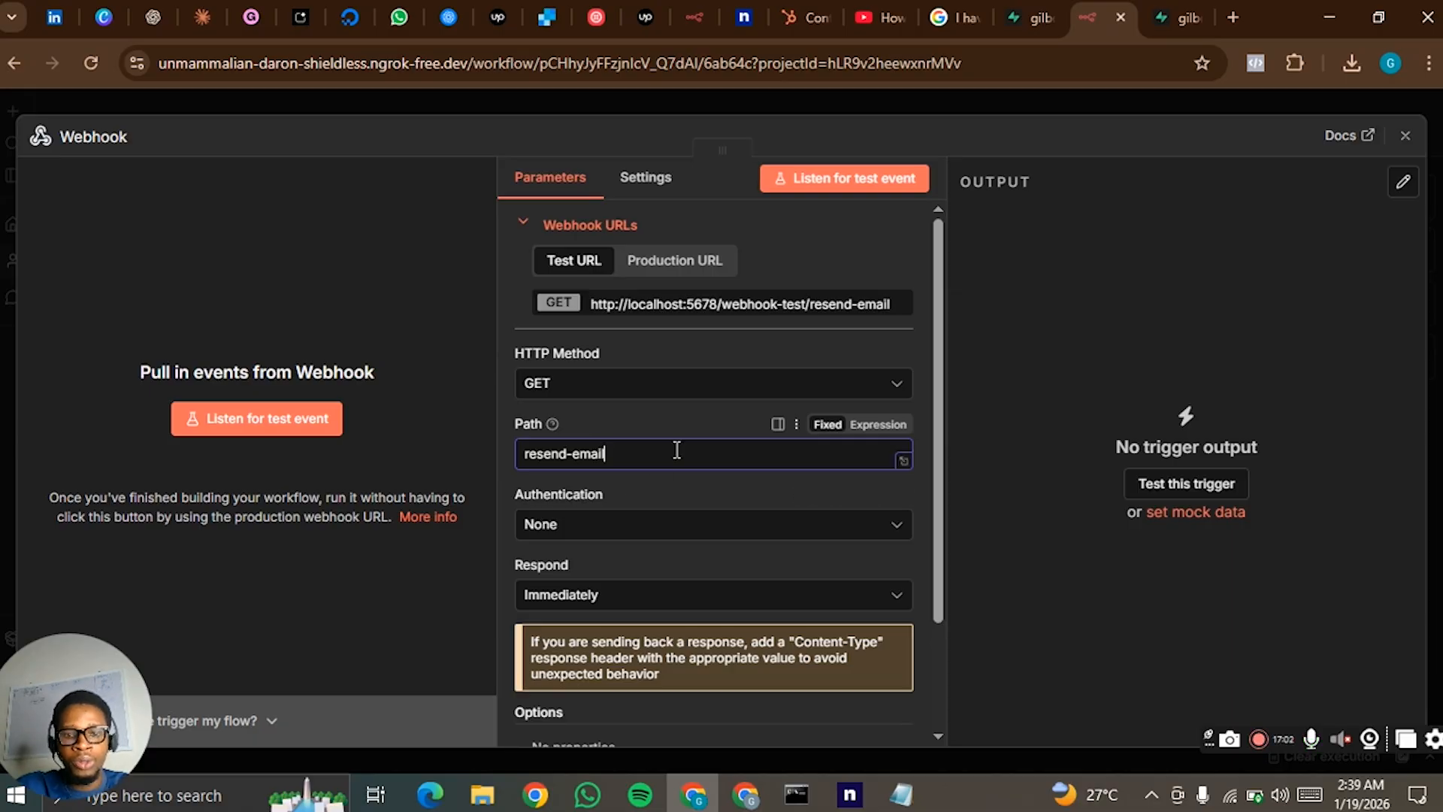
{"action": "left_click", "coordinate": [674, 384]}
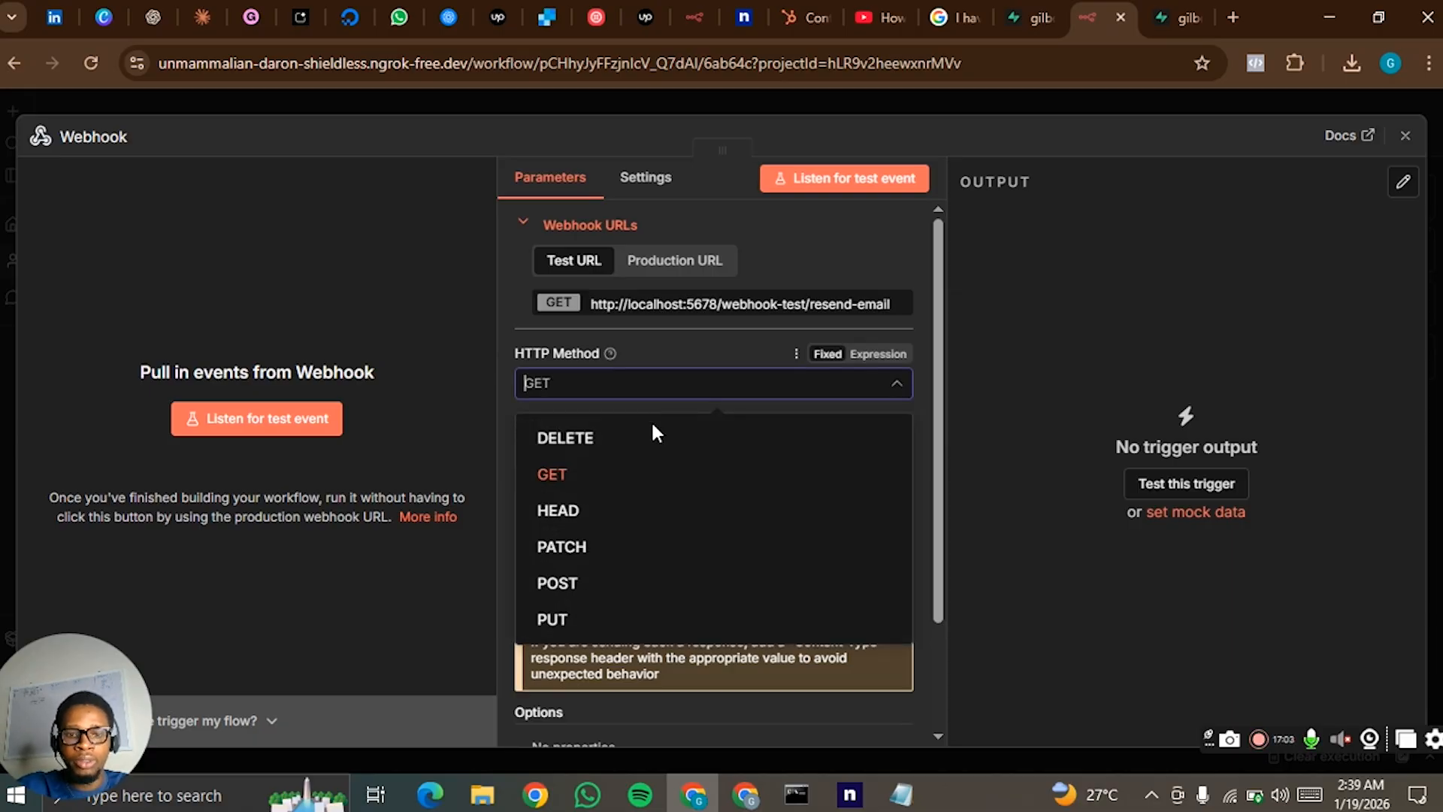
{"action": "left_click", "coordinate": [606, 596]}
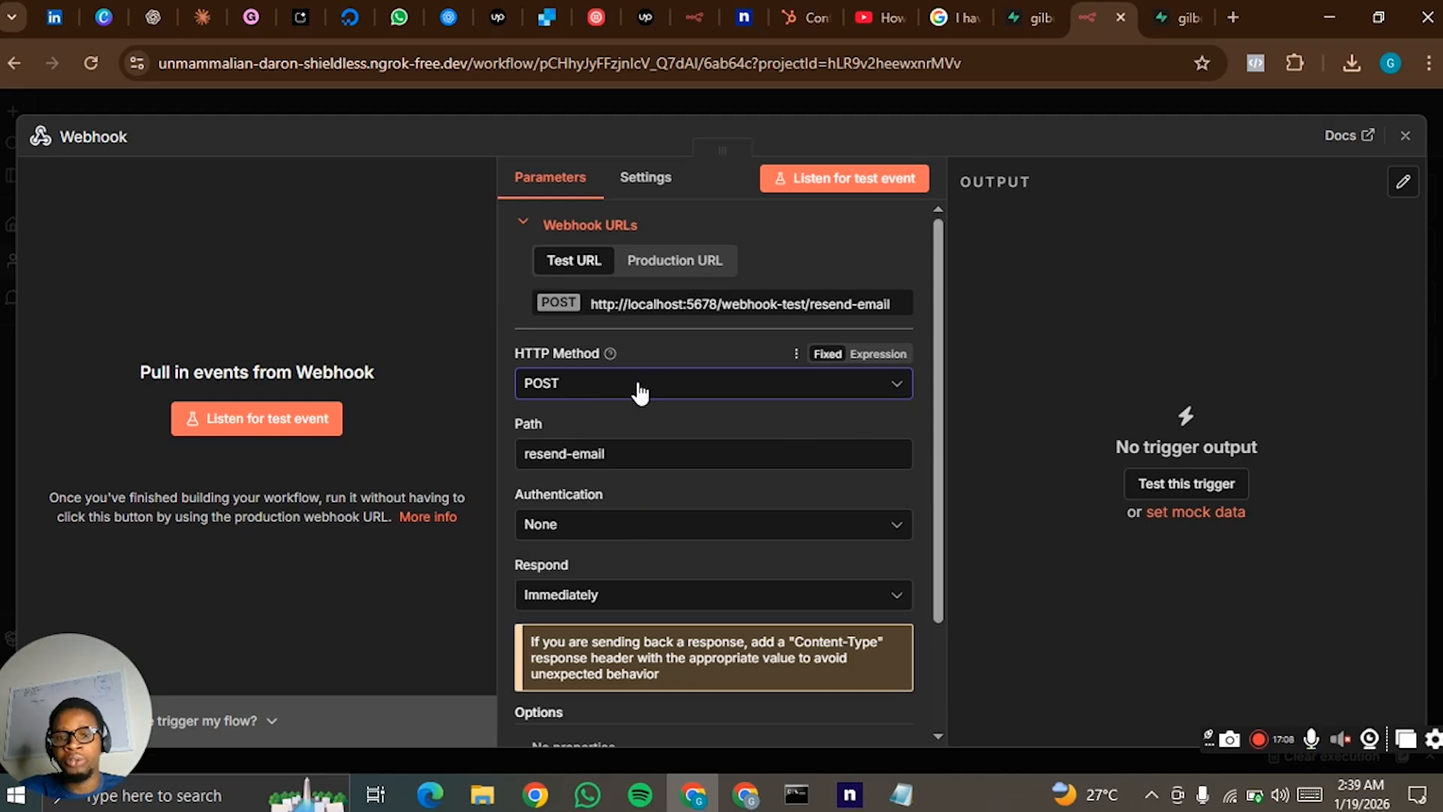
- Close the Webhook node's settings and place the node in the empty canvas area beside the first flow
{"action": "scroll", "coordinate": [676, 369], "scroll_direction": "down", "scroll_amount": 2}
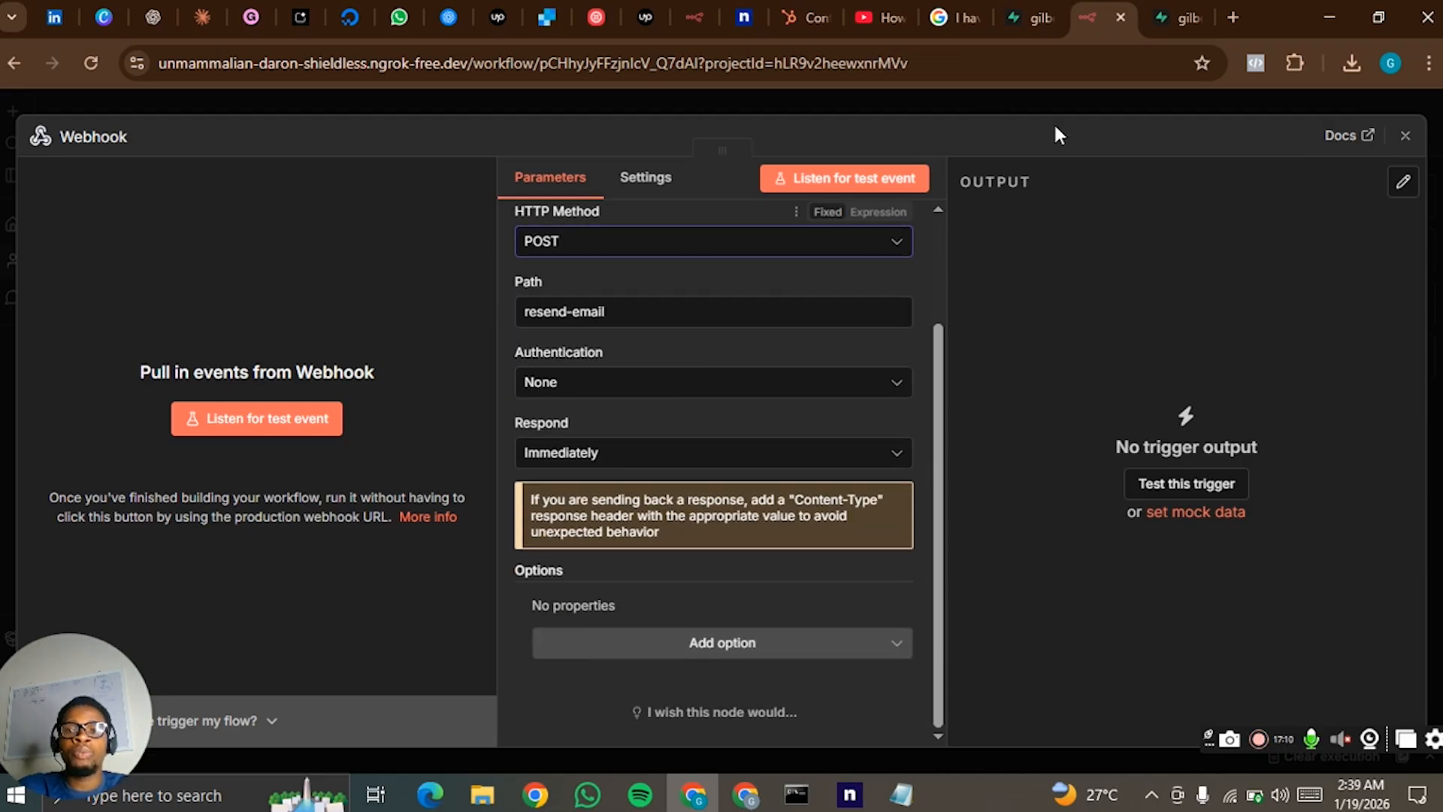
{"action": "left_click", "coordinate": [1045, 102]}
{"action": "scroll", "coordinate": [932, 499], "scroll_direction": "down", "scroll_amount": 3}
{"action": "left_click_drag", "start_coordinate": [497, 554], "coordinate": [954, 239]}
{"action": "left_click_drag", "start_coordinate": [982, 416], "coordinate": [803, 459]}
- Add a sticky note to the canvas and enlarge it into a frame around the Webhook node
{"action": "left_click", "coordinate": [1412, 305]}
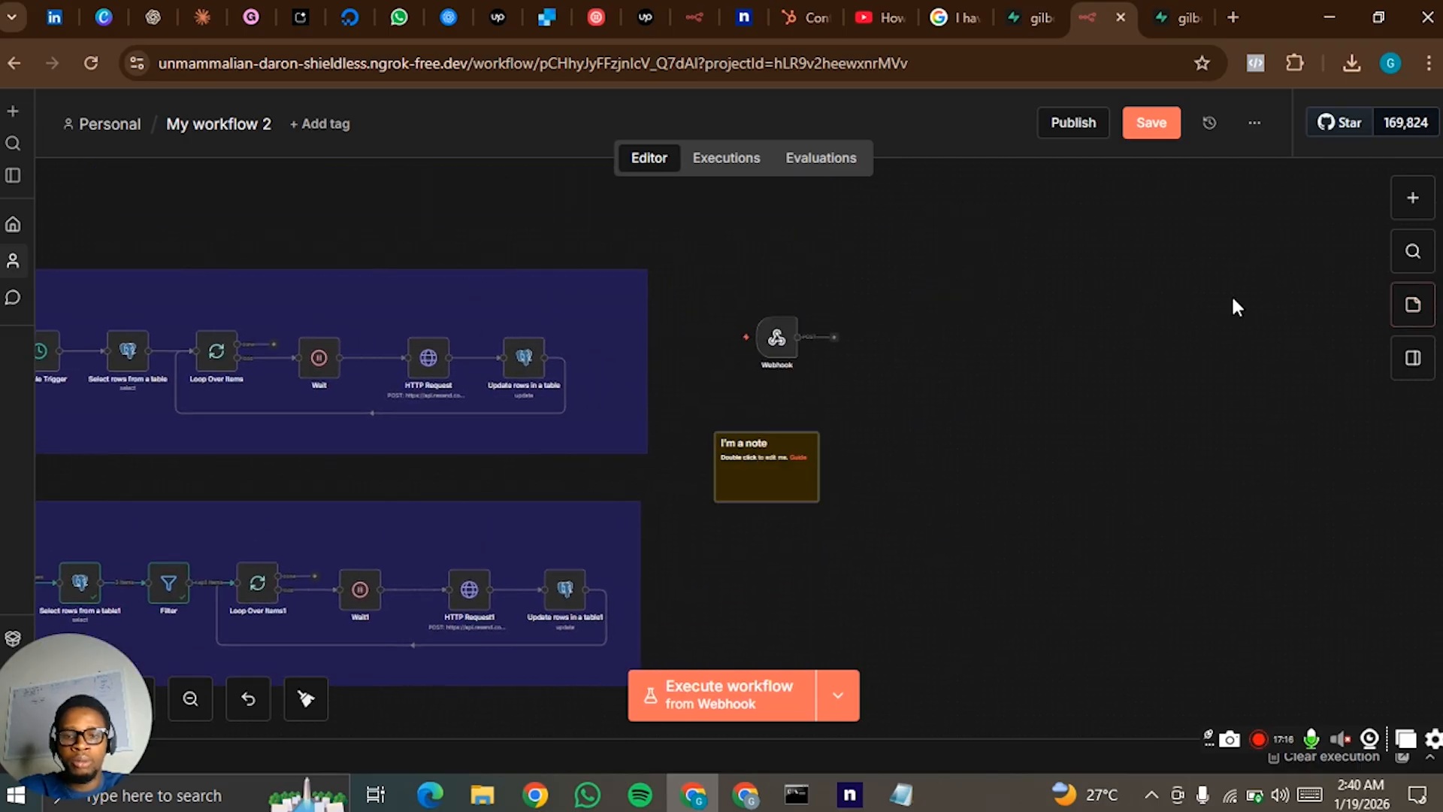
{"action": "left_click_drag", "start_coordinate": [808, 462], "coordinate": [794, 282]}
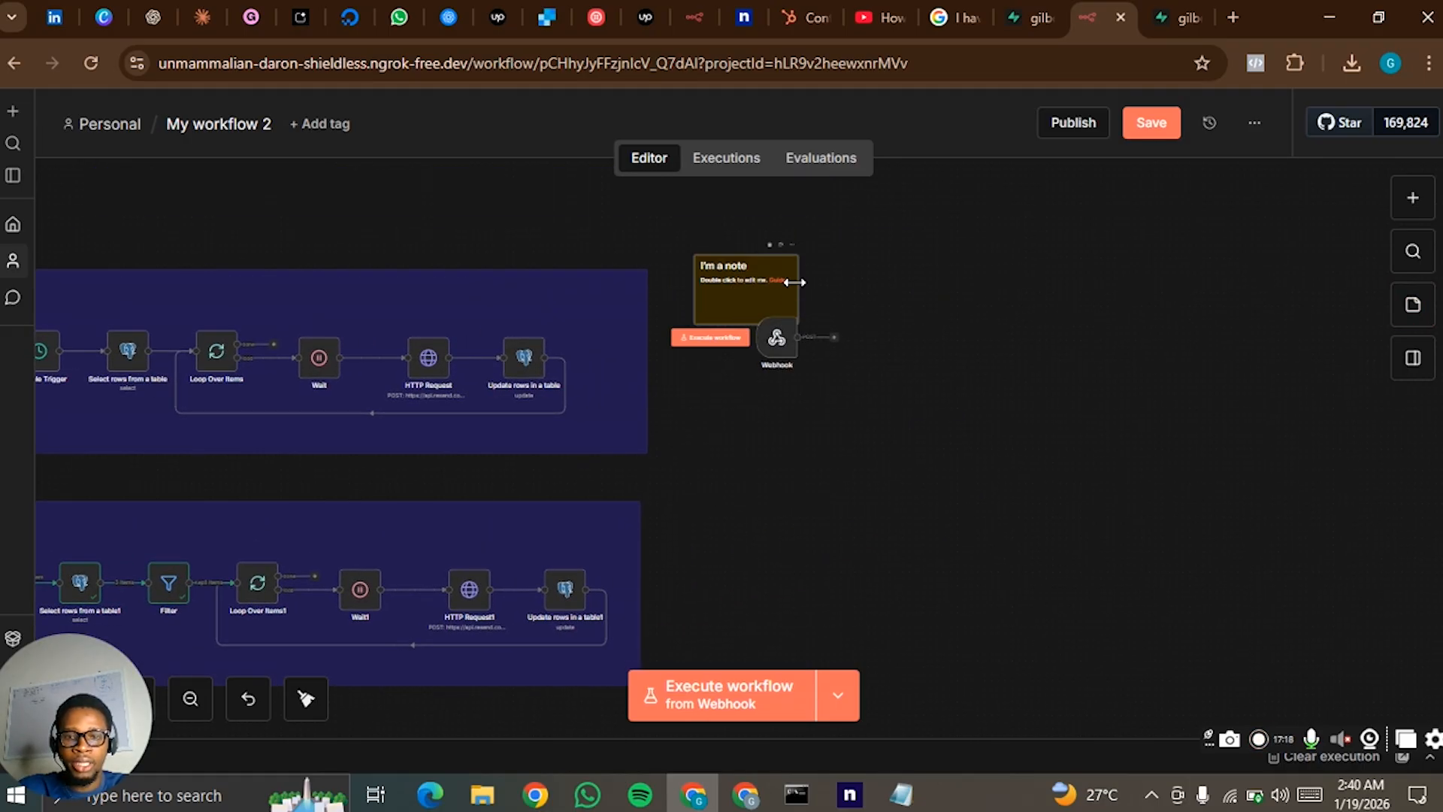
{"action": "left_click_drag", "start_coordinate": [905, 299], "coordinate": [908, 308]}
{"action": "left_click_drag", "start_coordinate": [874, 324], "coordinate": [850, 451]}
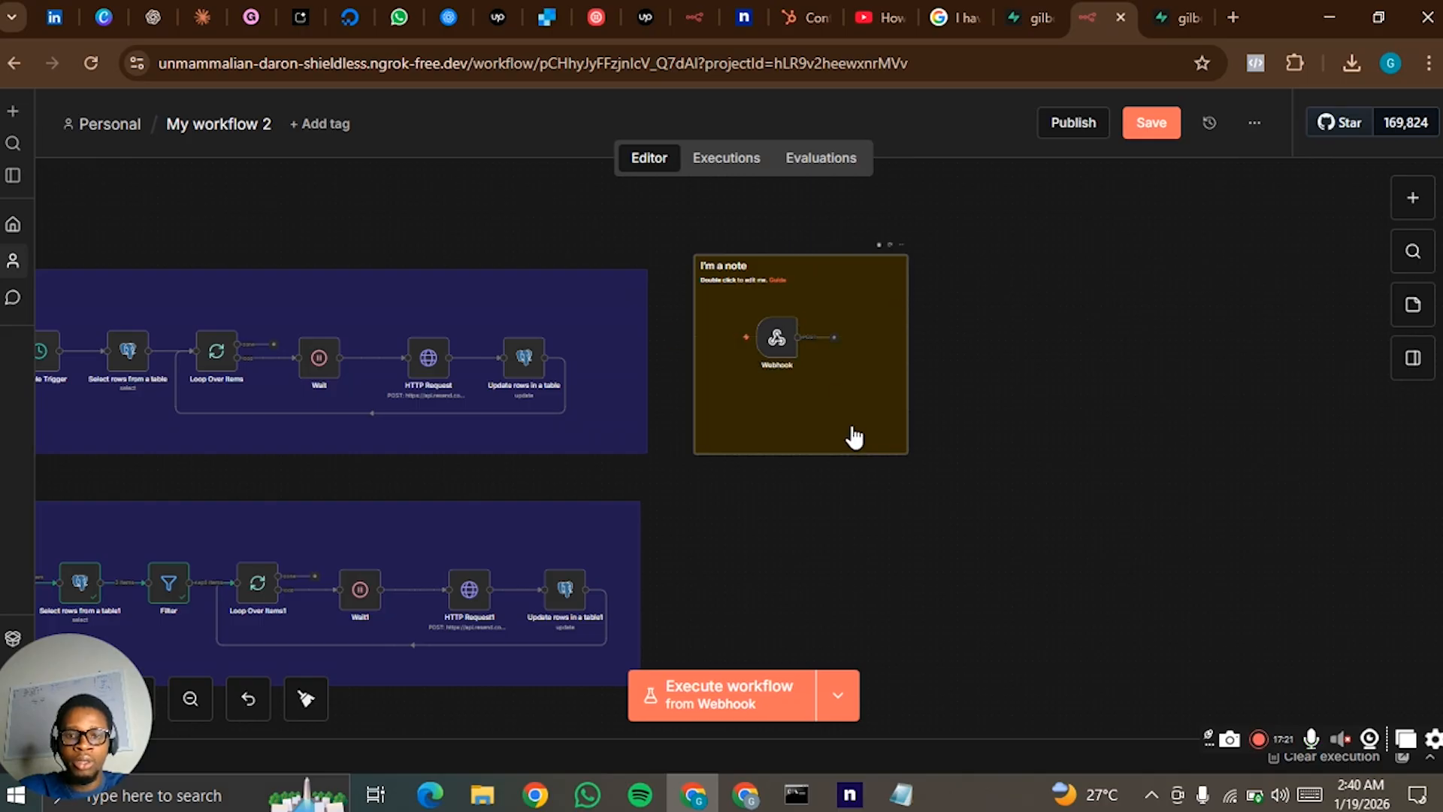
- Color the Webhook's note purple, replace its text with the heading 3, and shift the Webhook node towards the note's left edge
{"action": "left_click", "coordinate": [889, 241]}
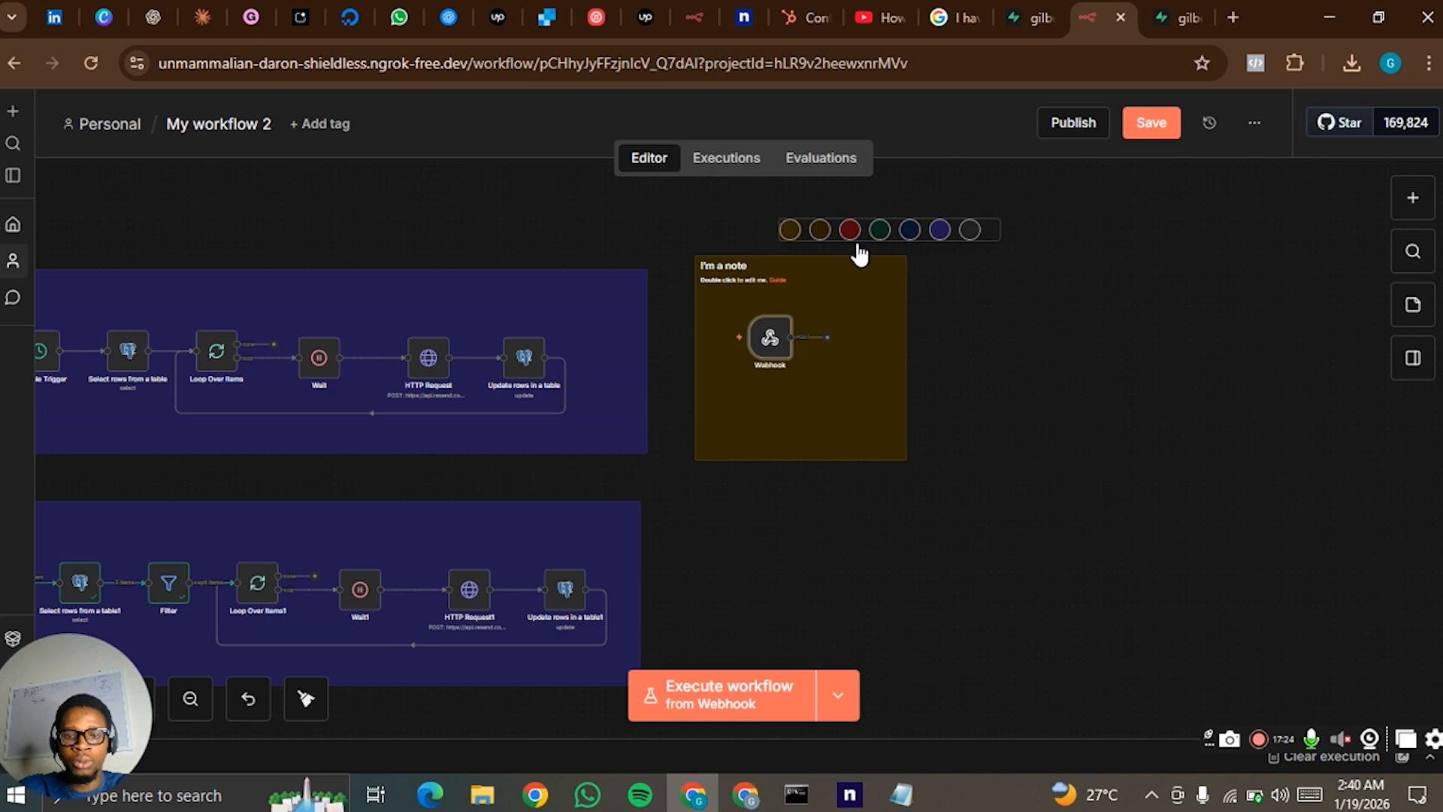
{"action": "double_click", "coordinate": [802, 280]}
{"action": "left_click_drag", "start_coordinate": [882, 292], "coordinate": [717, 264]}
{"action": "key", "text": "BackSpace"}
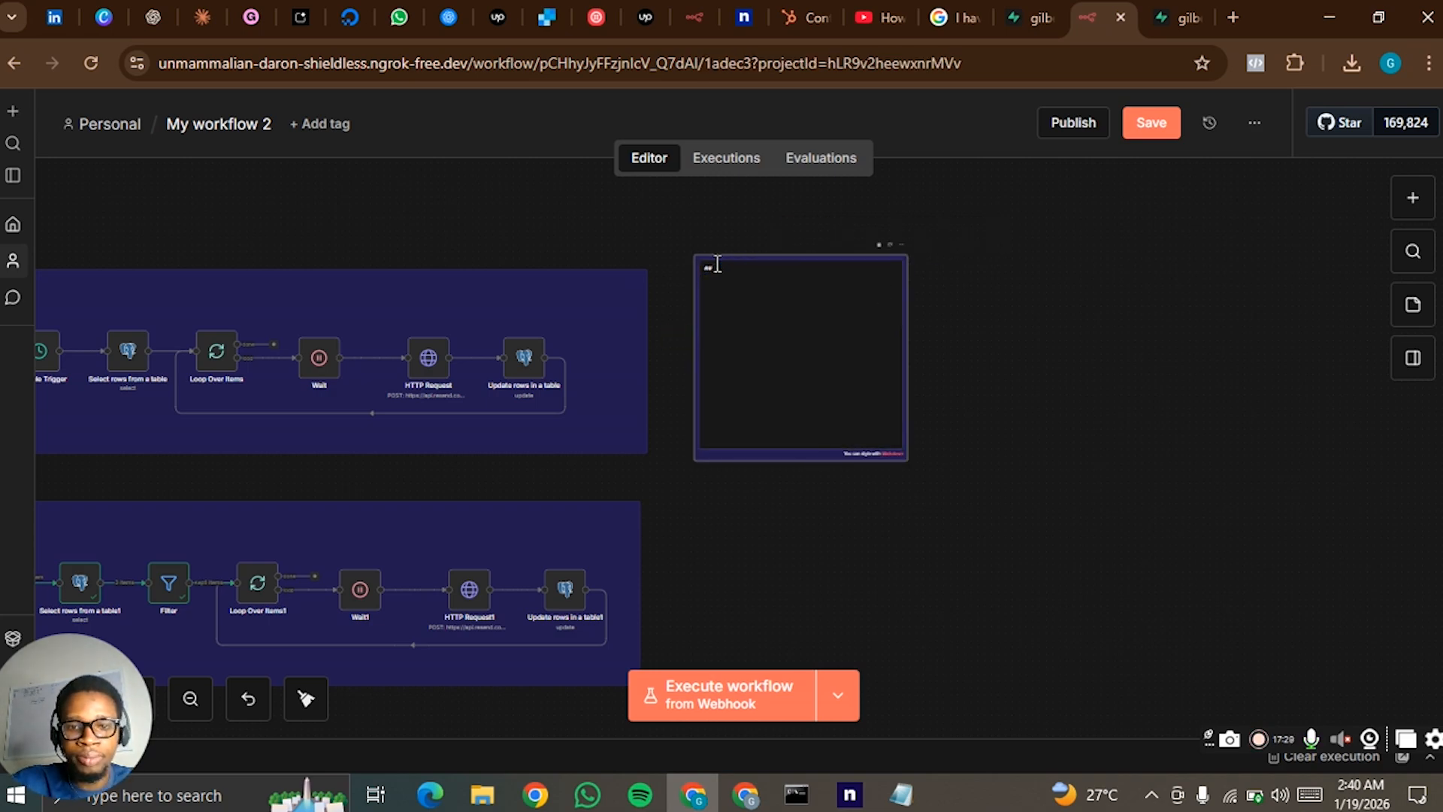
{"action": "type", "text": "3"}
{"action": "left_click", "coordinate": [1002, 251]}
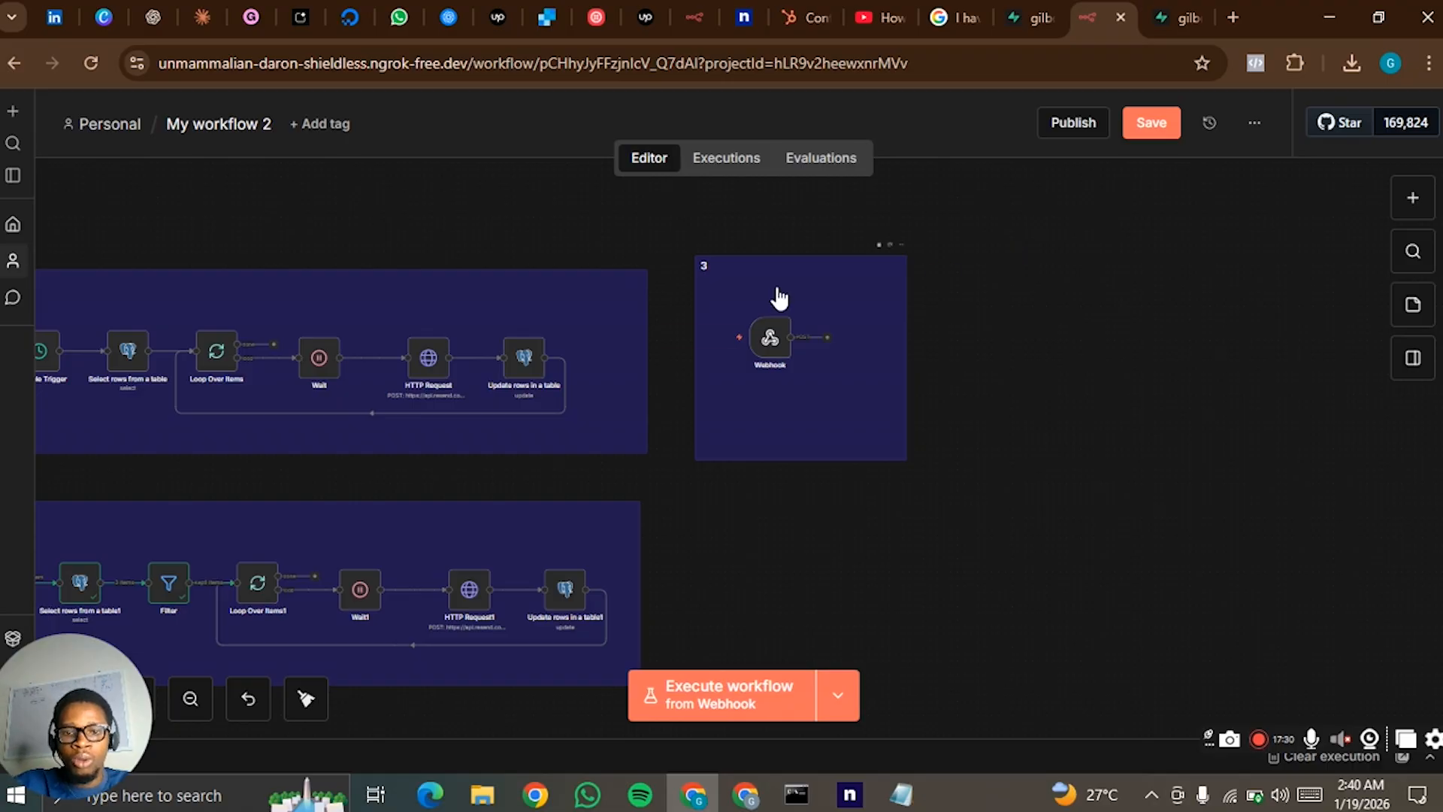
{"action": "left_click_drag", "start_coordinate": [751, 336], "coordinate": [745, 336]}
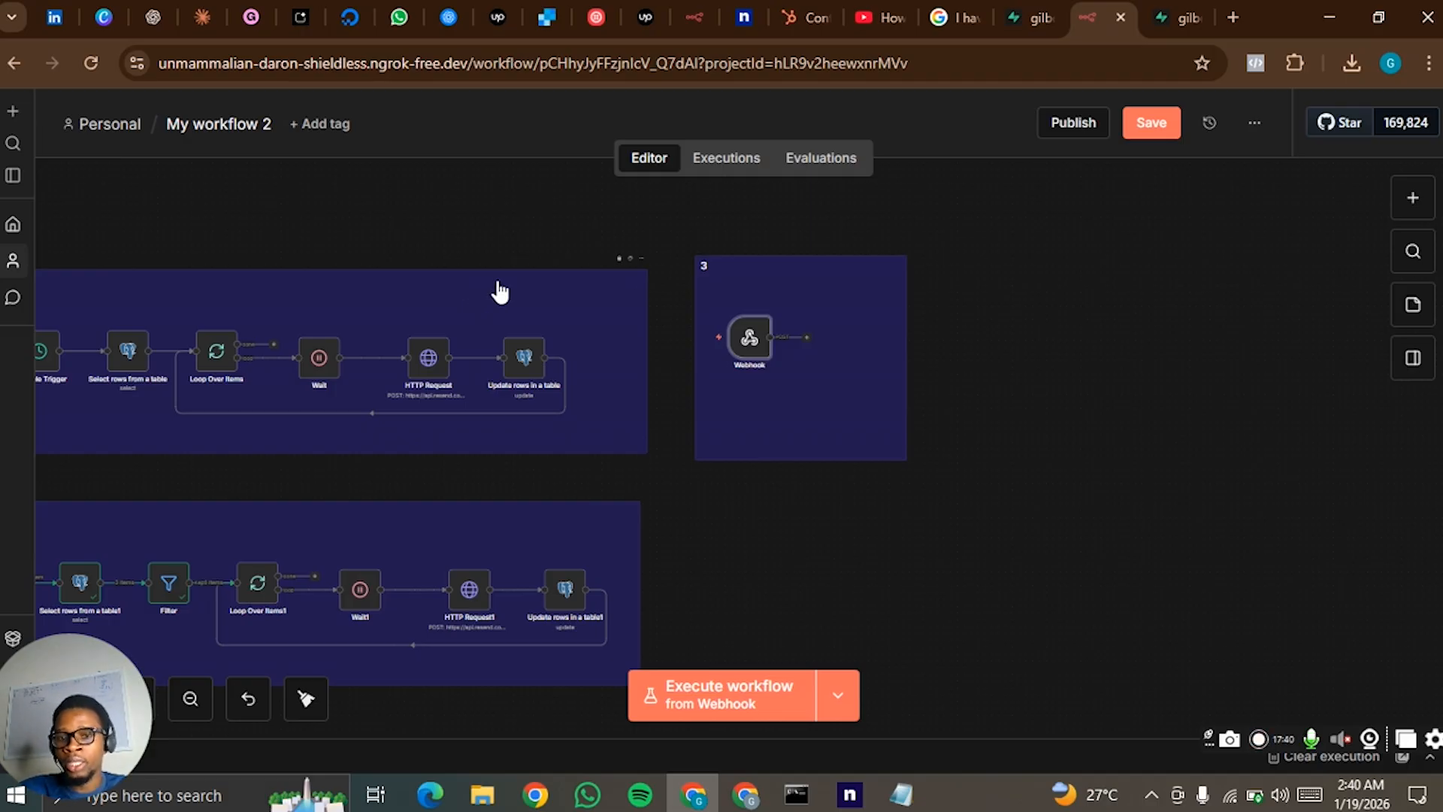
- Review the Webhook node's test URL, HTTP method and path settings
{"action": "mouse_move", "coordinate": [748, 345]}
{"action": "double_click", "coordinate": [749, 348]}
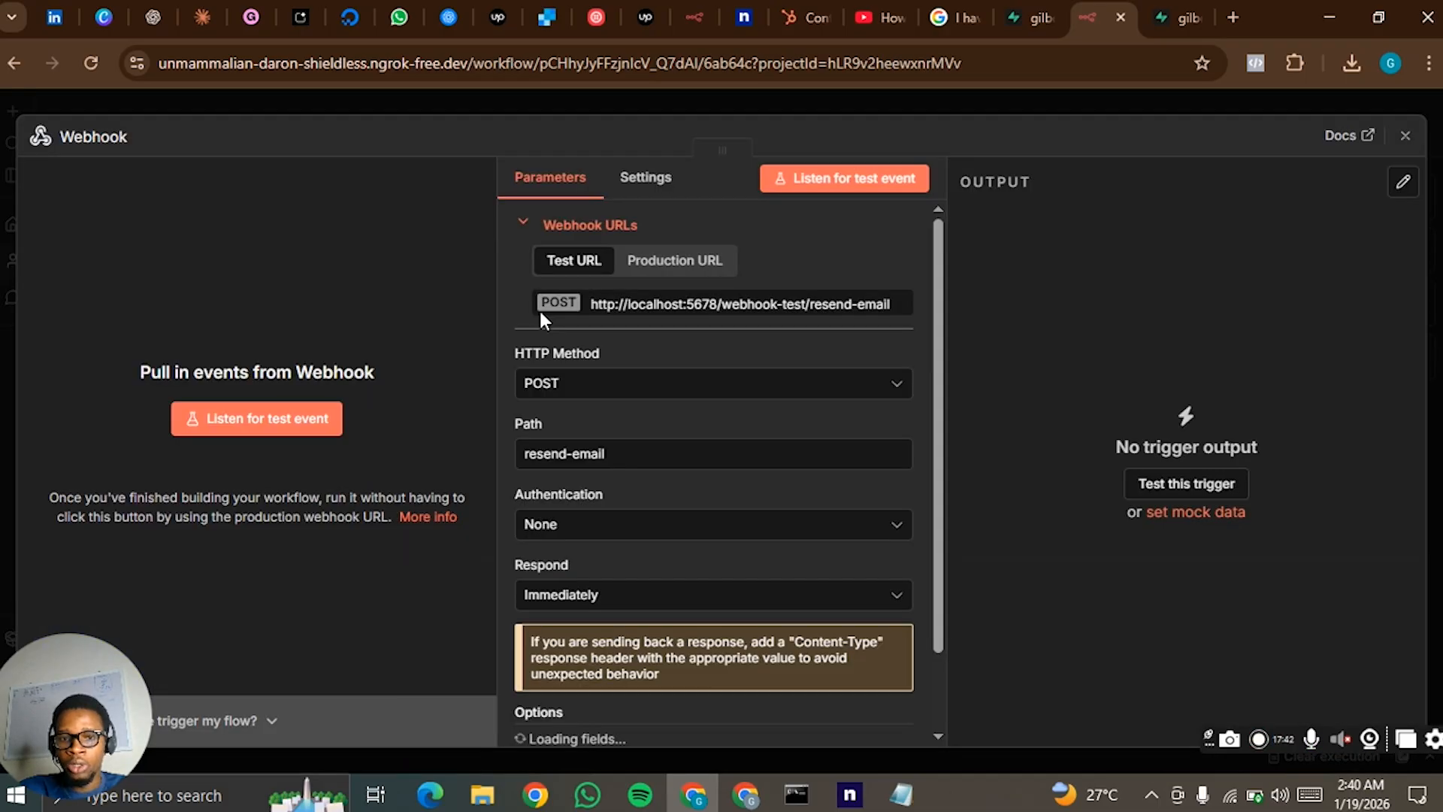
{"action": "left_click", "coordinate": [1030, 99]}
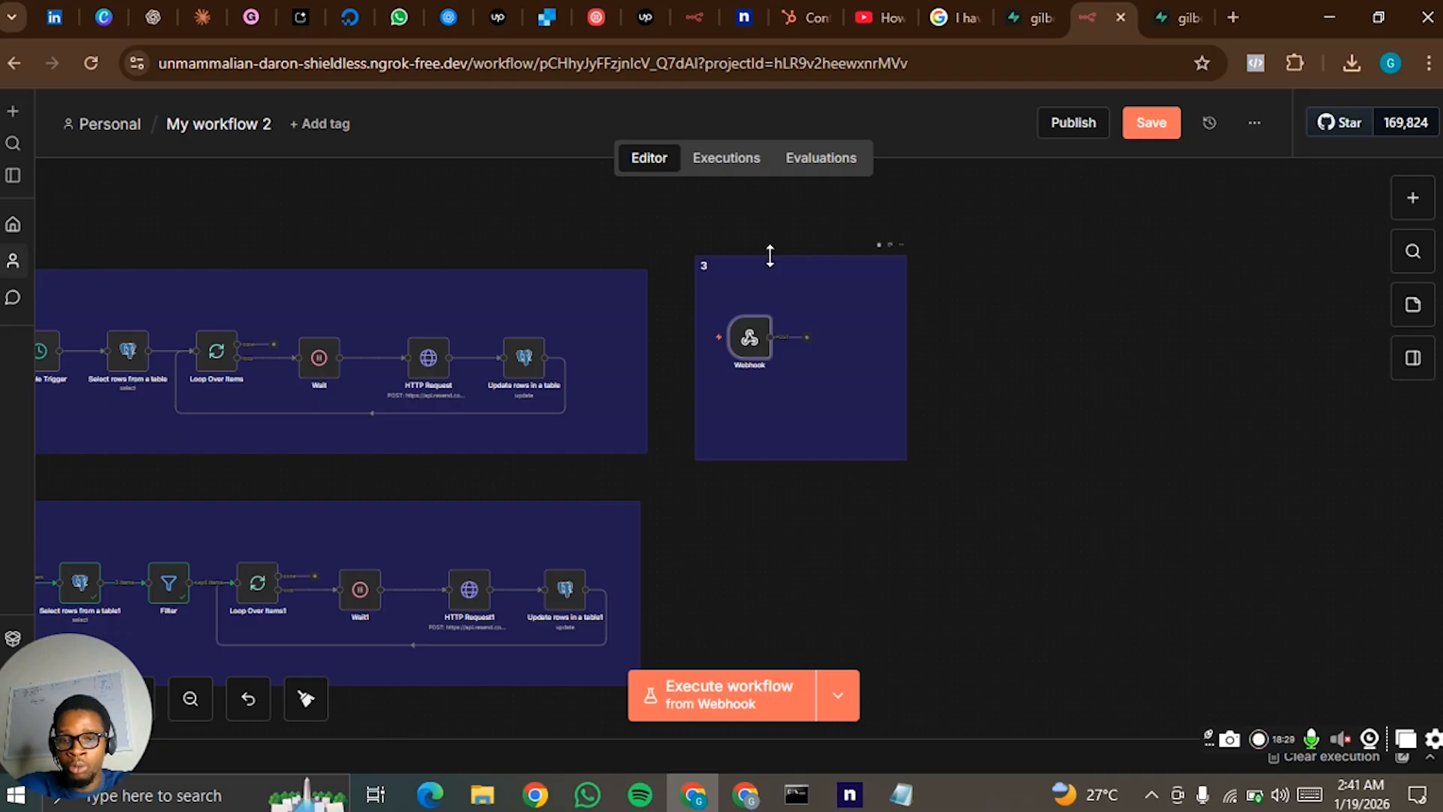
- Switch to Resend to look at the configured webhooks, and return to the n8n workflow
{"action": "mouse_move", "coordinate": [751, 344]}
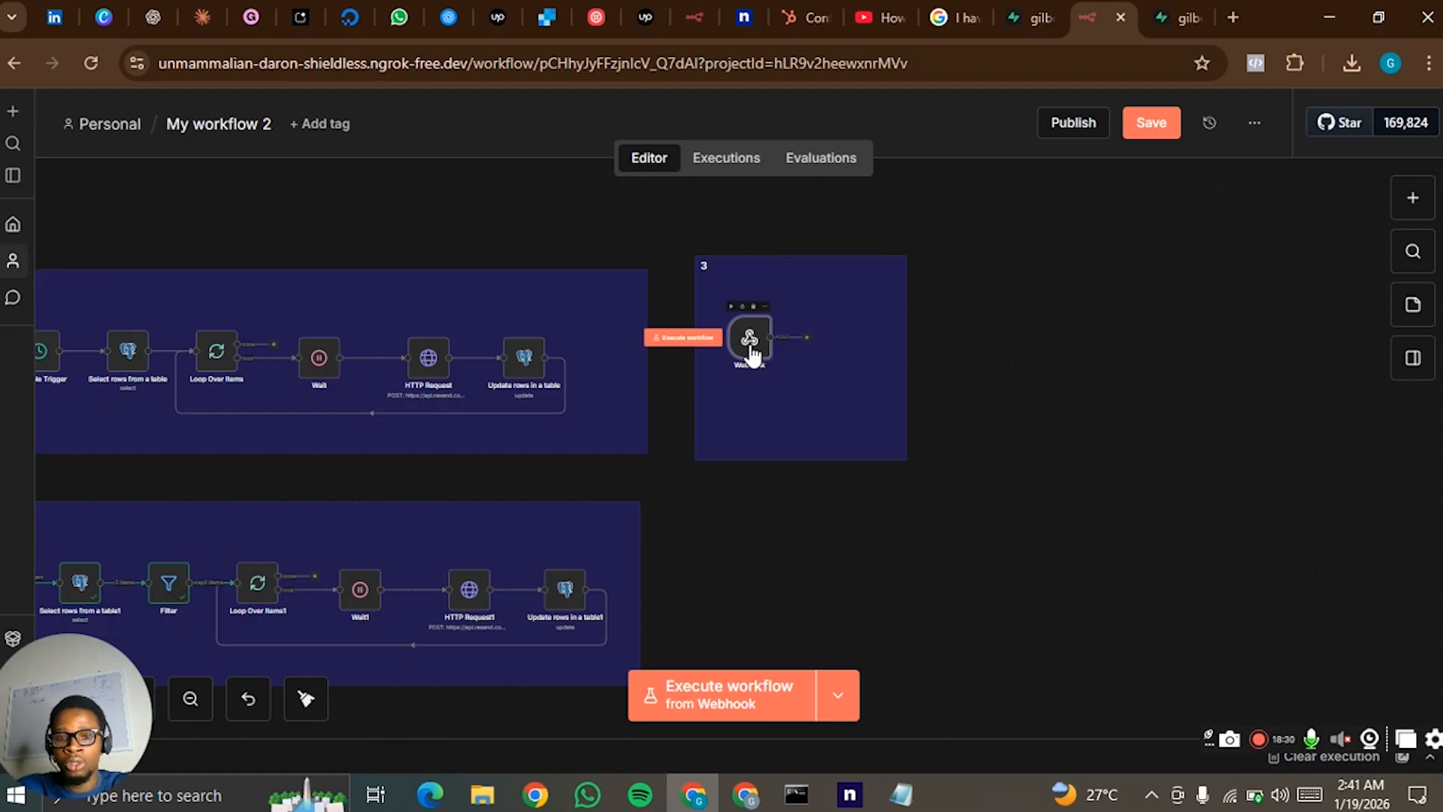
{"action": "left_click", "coordinate": [745, 794]}
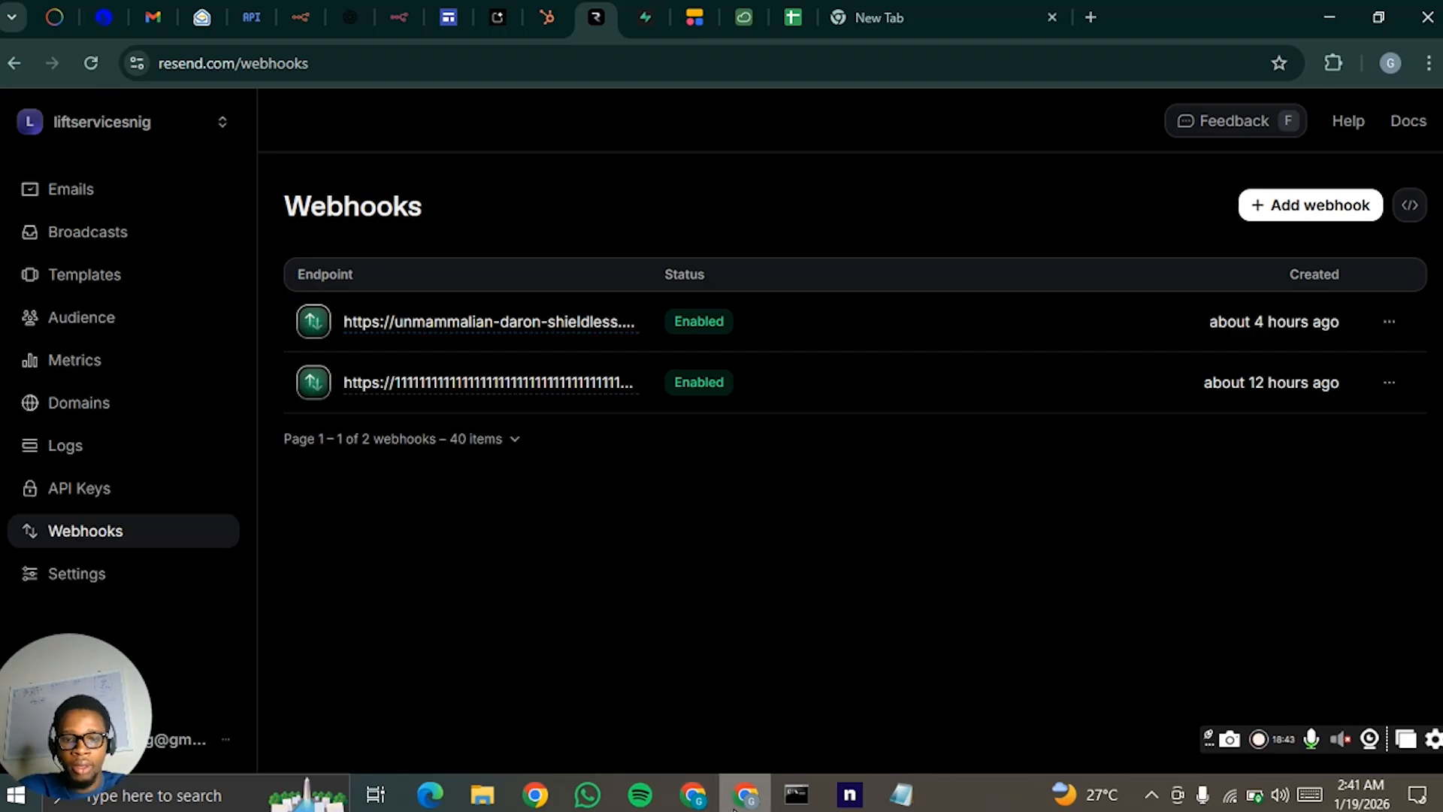
{"action": "left_click", "coordinate": [749, 798]}
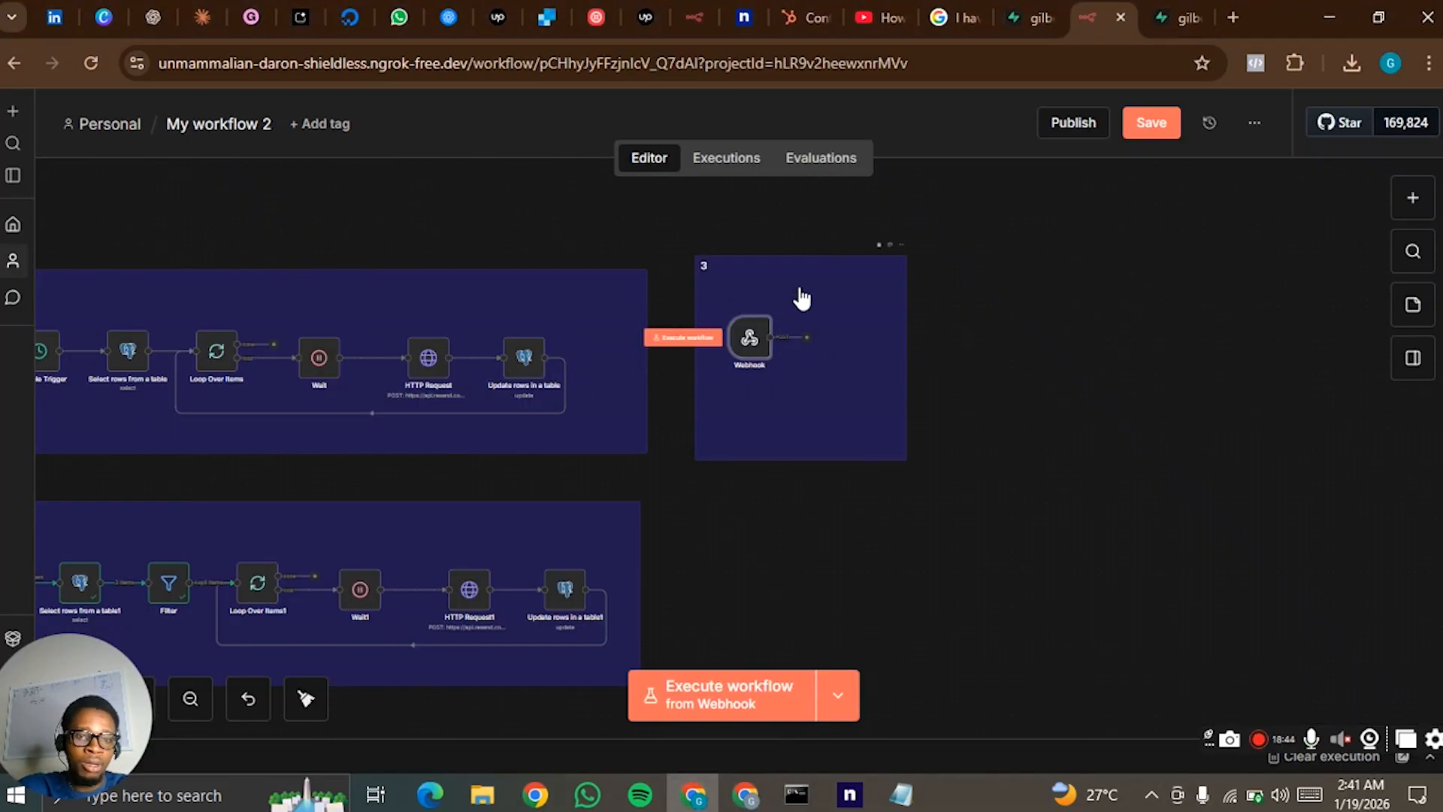
- Align note 3 and its Webhook node with the first flow, and execute the workflow from the Webhook
{"action": "left_click_drag", "start_coordinate": [795, 299], "coordinate": [750, 342]}
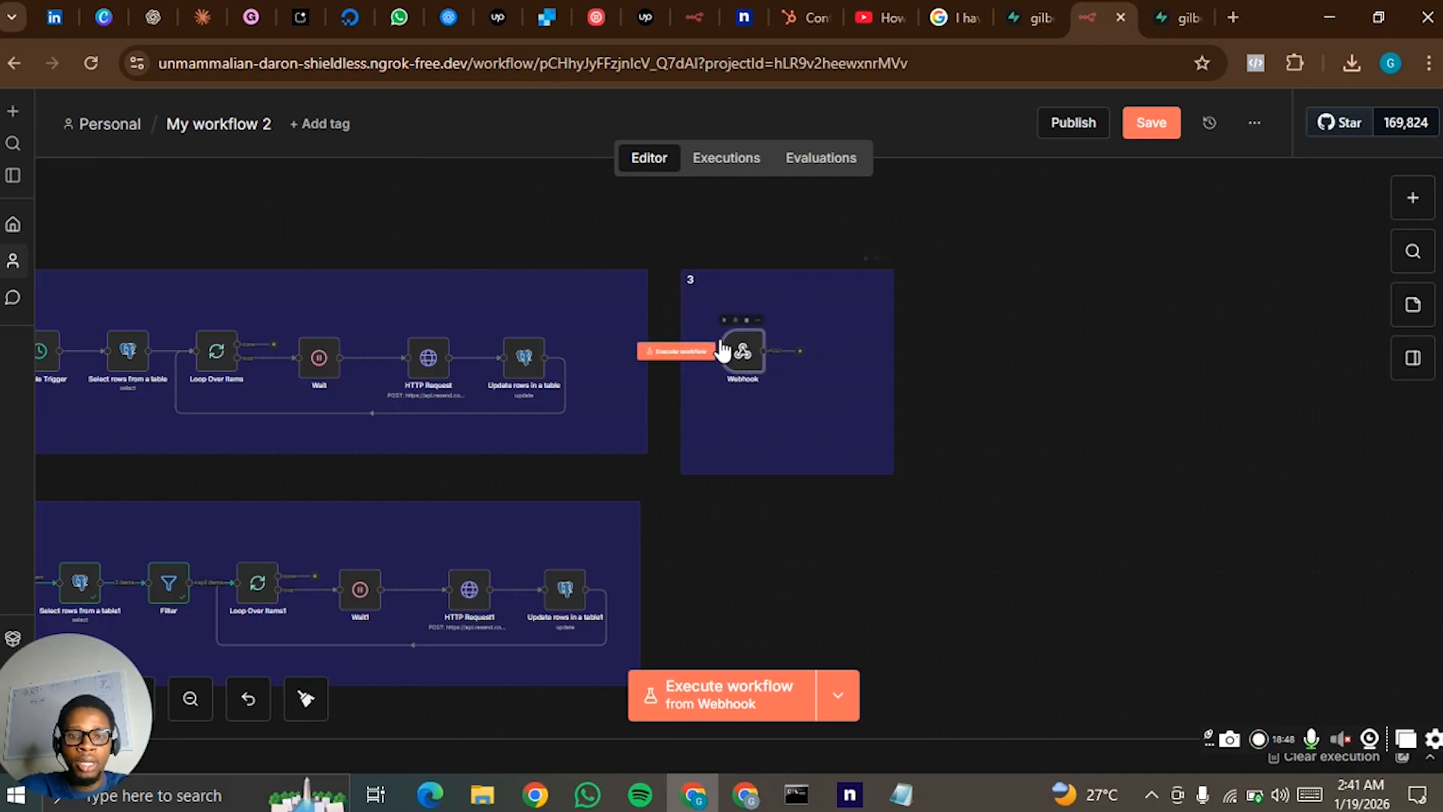
{"action": "left_click", "coordinate": [670, 351]}
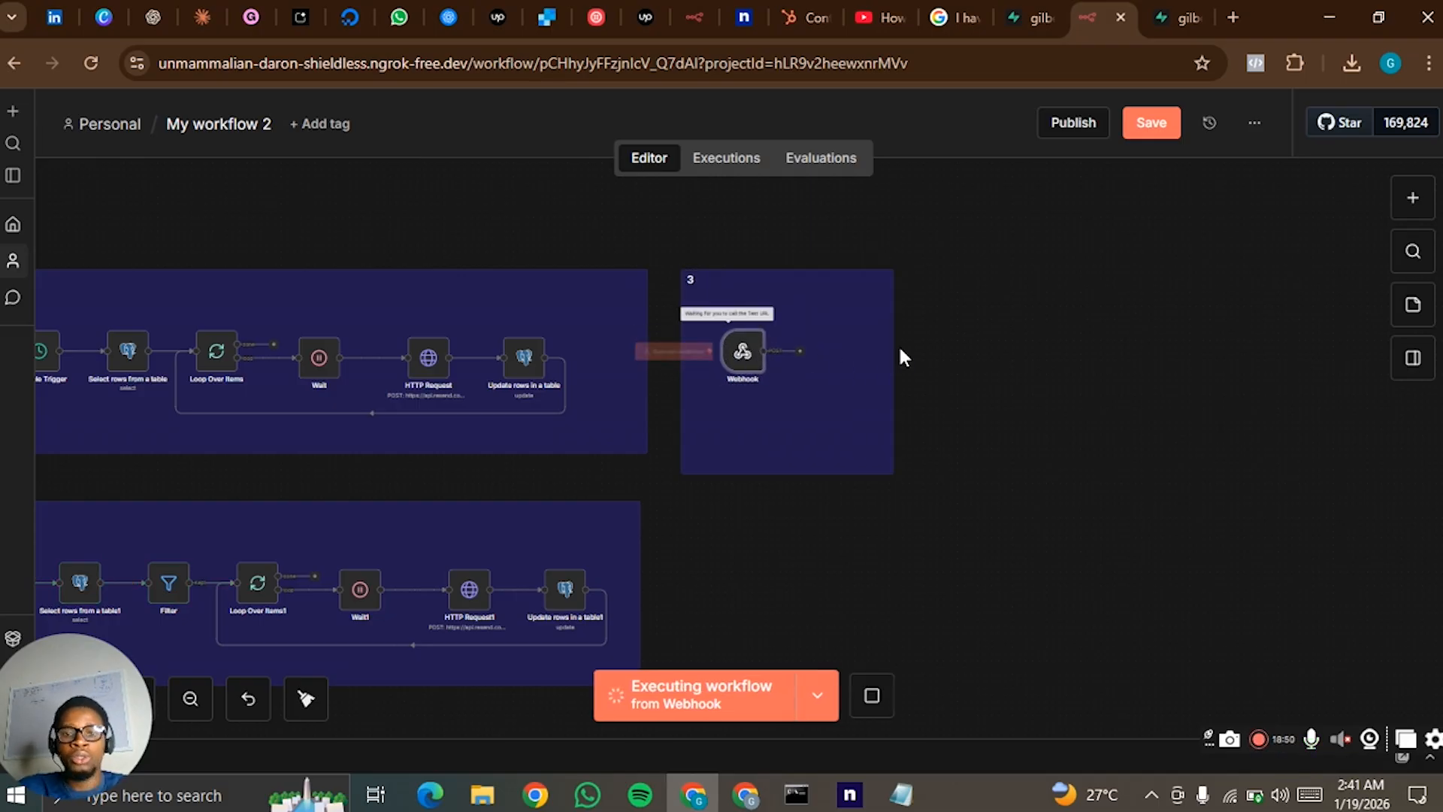
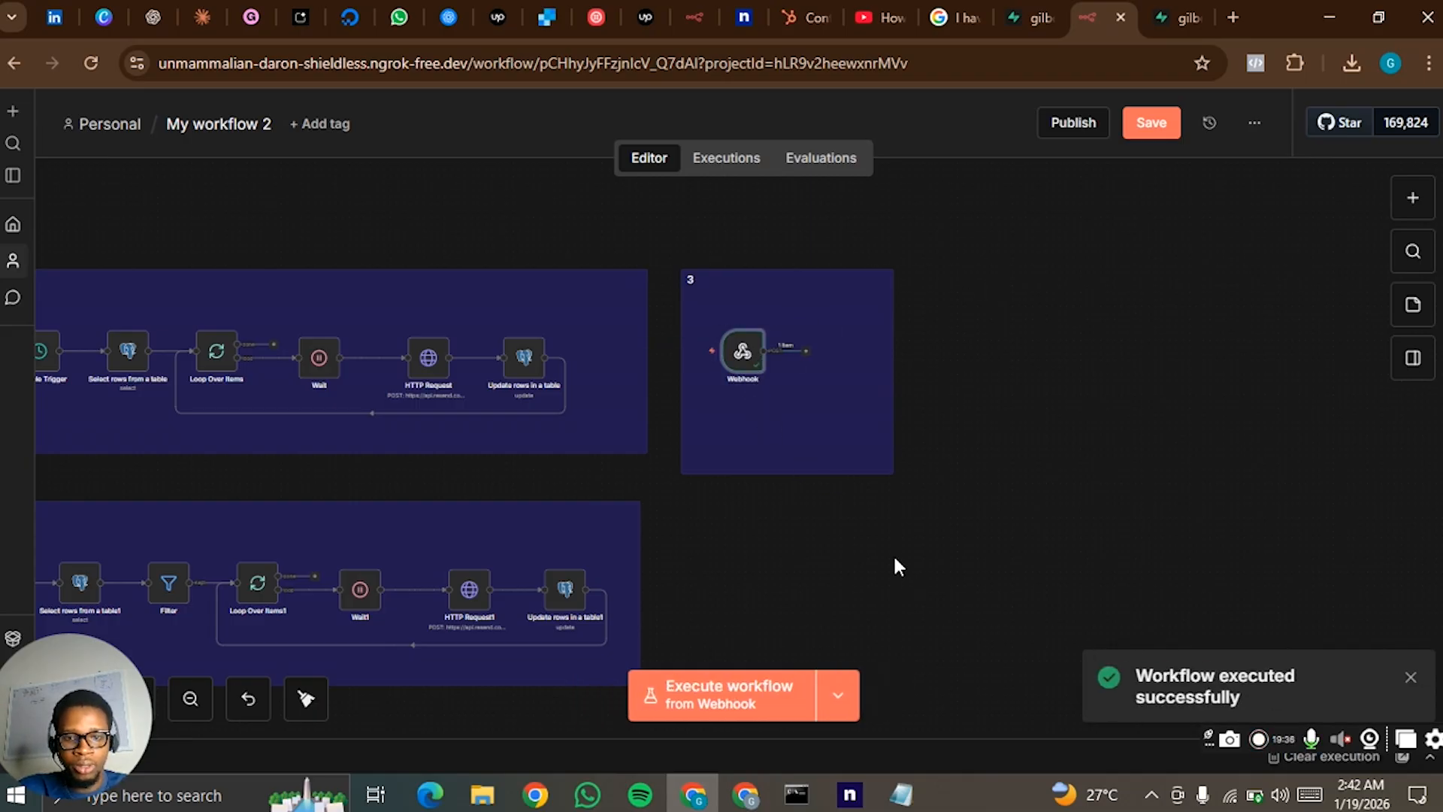
- Open the Webhook node and examine the received email event's headers and body in its JSON output
{"action": "double_click", "coordinate": [742, 367]}
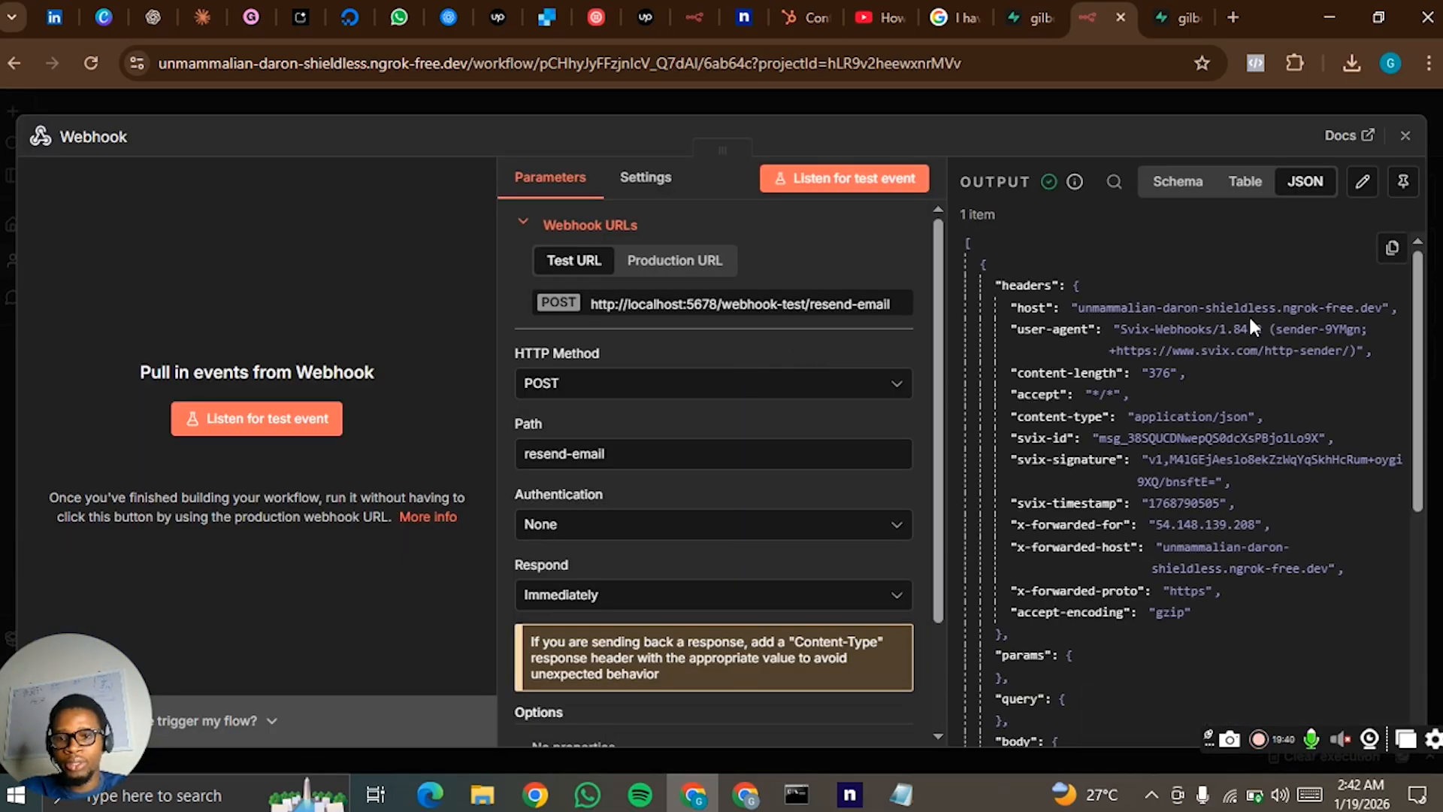
{"action": "scroll", "coordinate": [1145, 457], "scroll_direction": "down", "scroll_amount": 10}
{"action": "scroll", "coordinate": [1208, 342], "scroll_direction": "down", "scroll_amount": 1}
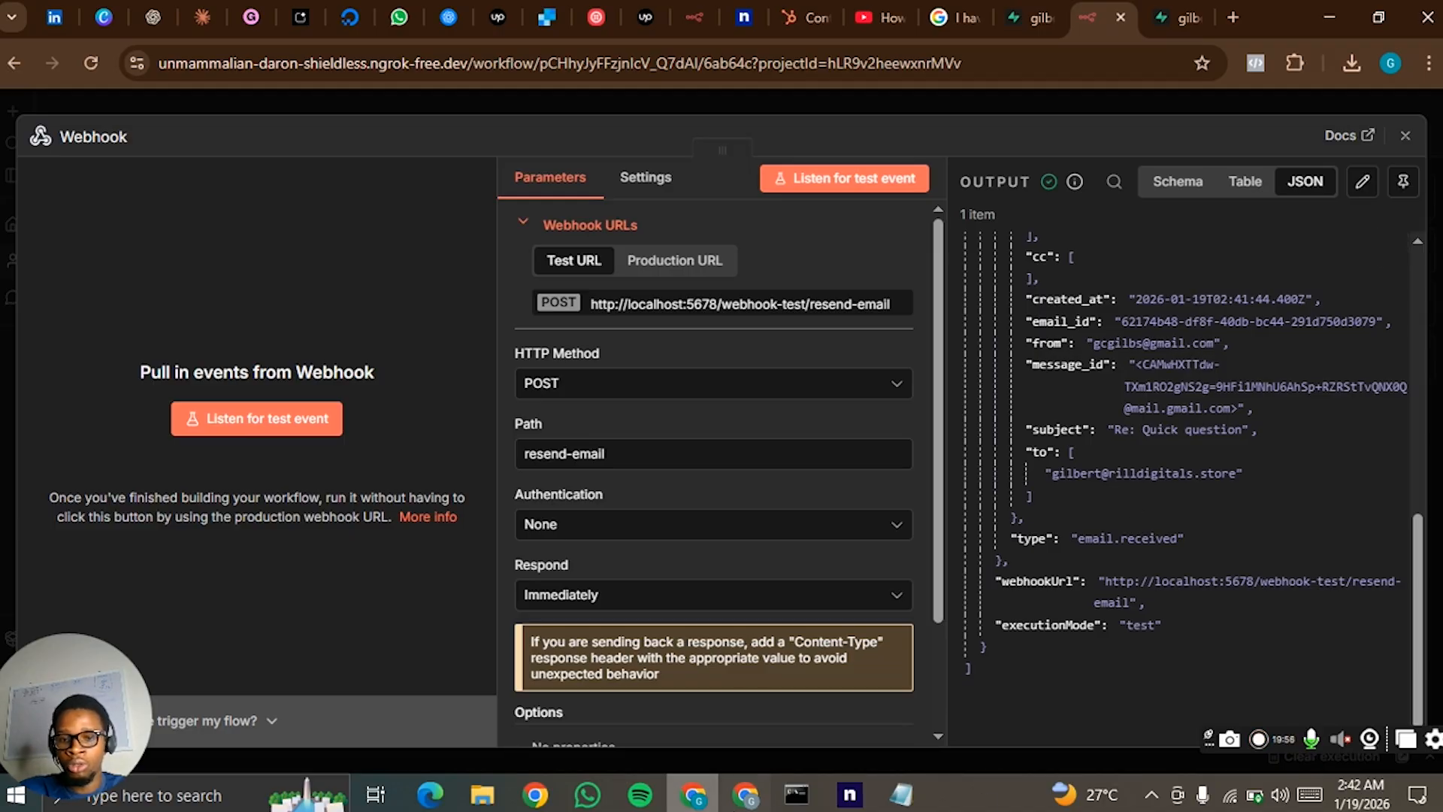
- Switch to Resend to check the configured webhooks, and return to the Webhook node to recheck the event body
{"action": "left_click", "coordinate": [699, 800]}
{"action": "left_click", "coordinate": [698, 797]}
{"action": "left_click", "coordinate": [745, 796]}
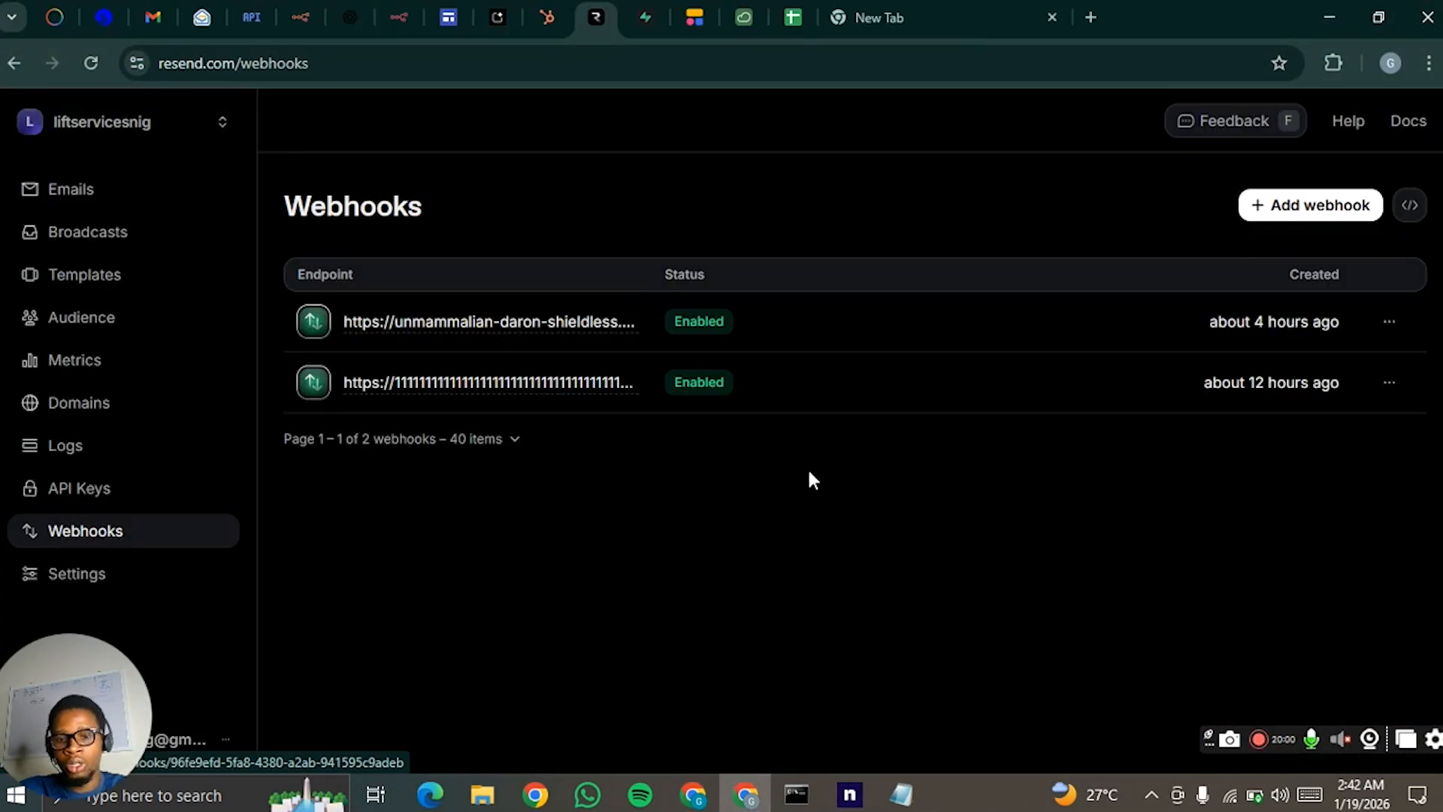
{"action": "left_click", "coordinate": [745, 795]}
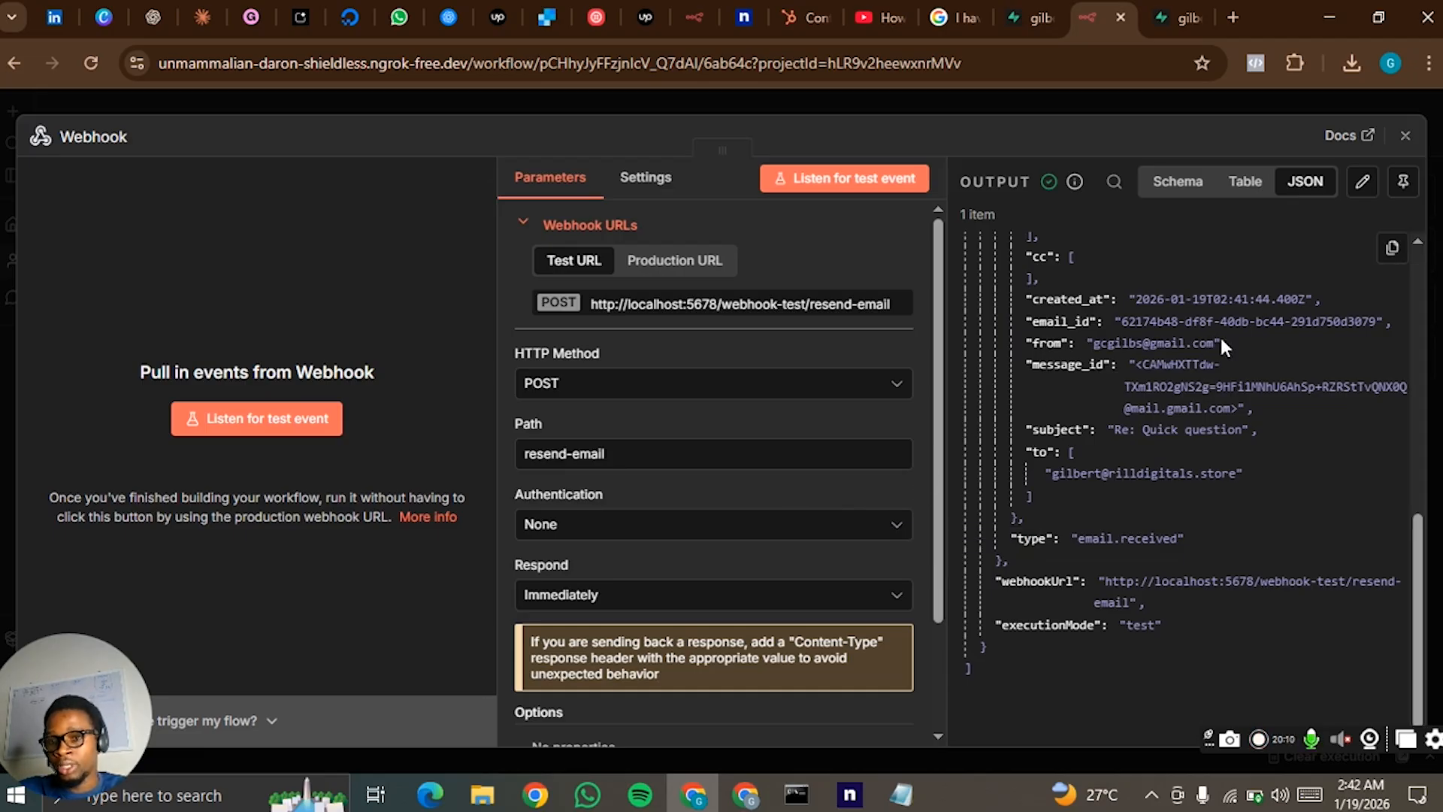
{"action": "scroll", "coordinate": [1172, 361], "scroll_direction": "up", "scroll_amount": 5}
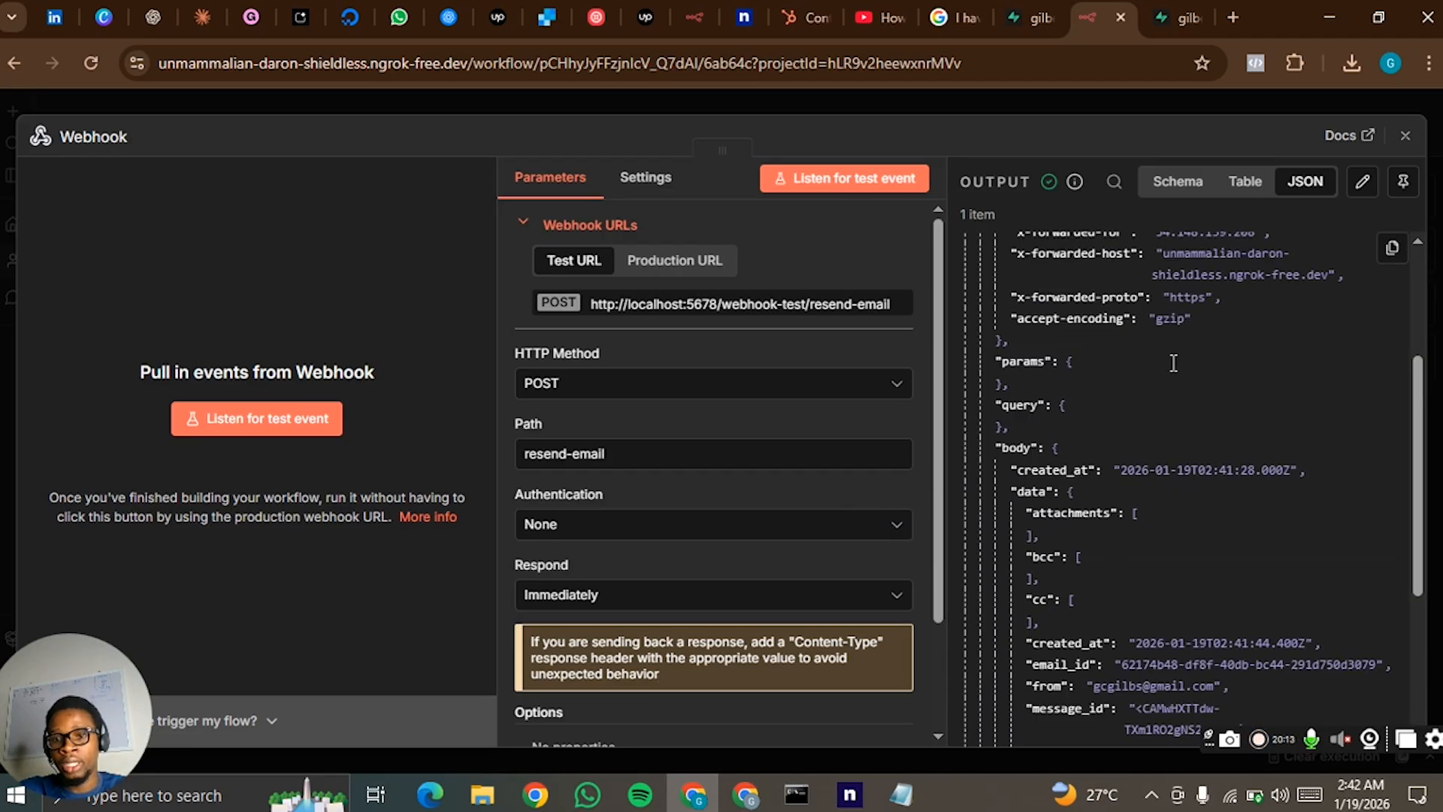
{"action": "left_click", "coordinate": [1074, 89]}
- Add a Postgres node with the Update rows in a table action after the Webhook node
{"action": "left_click", "coordinate": [805, 351]}
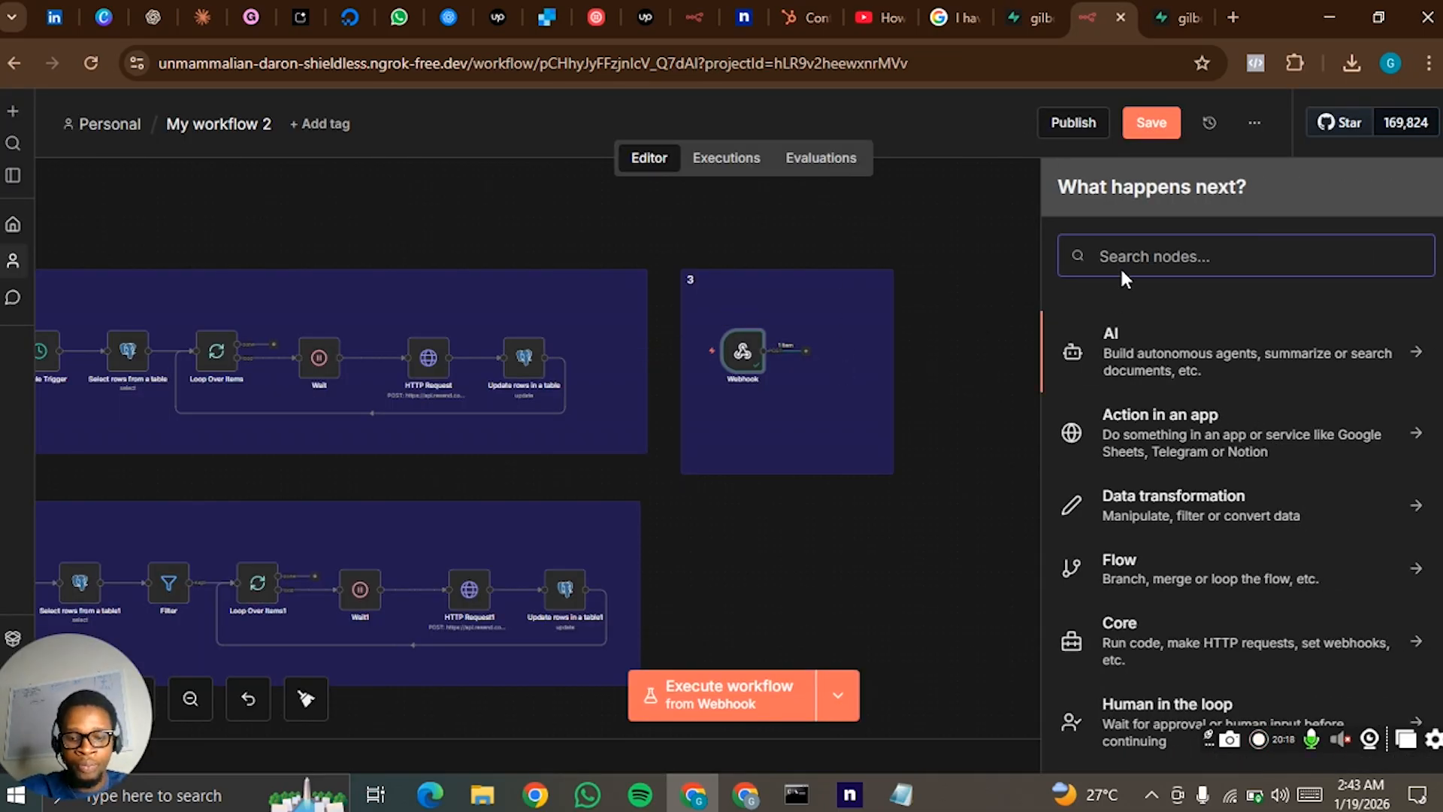
{"action": "type", "text": "post"}
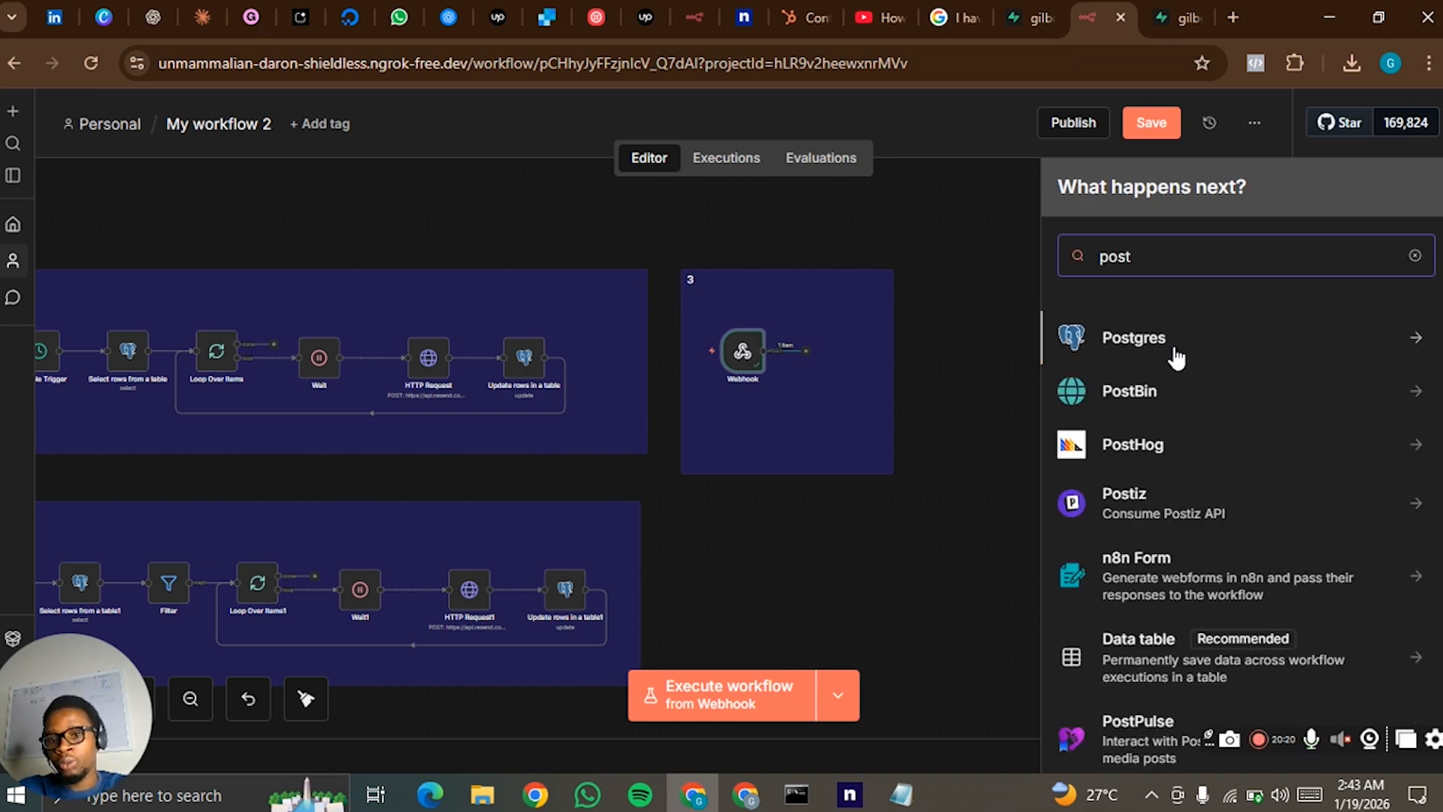
{"action": "left_click", "coordinate": [1175, 347]}
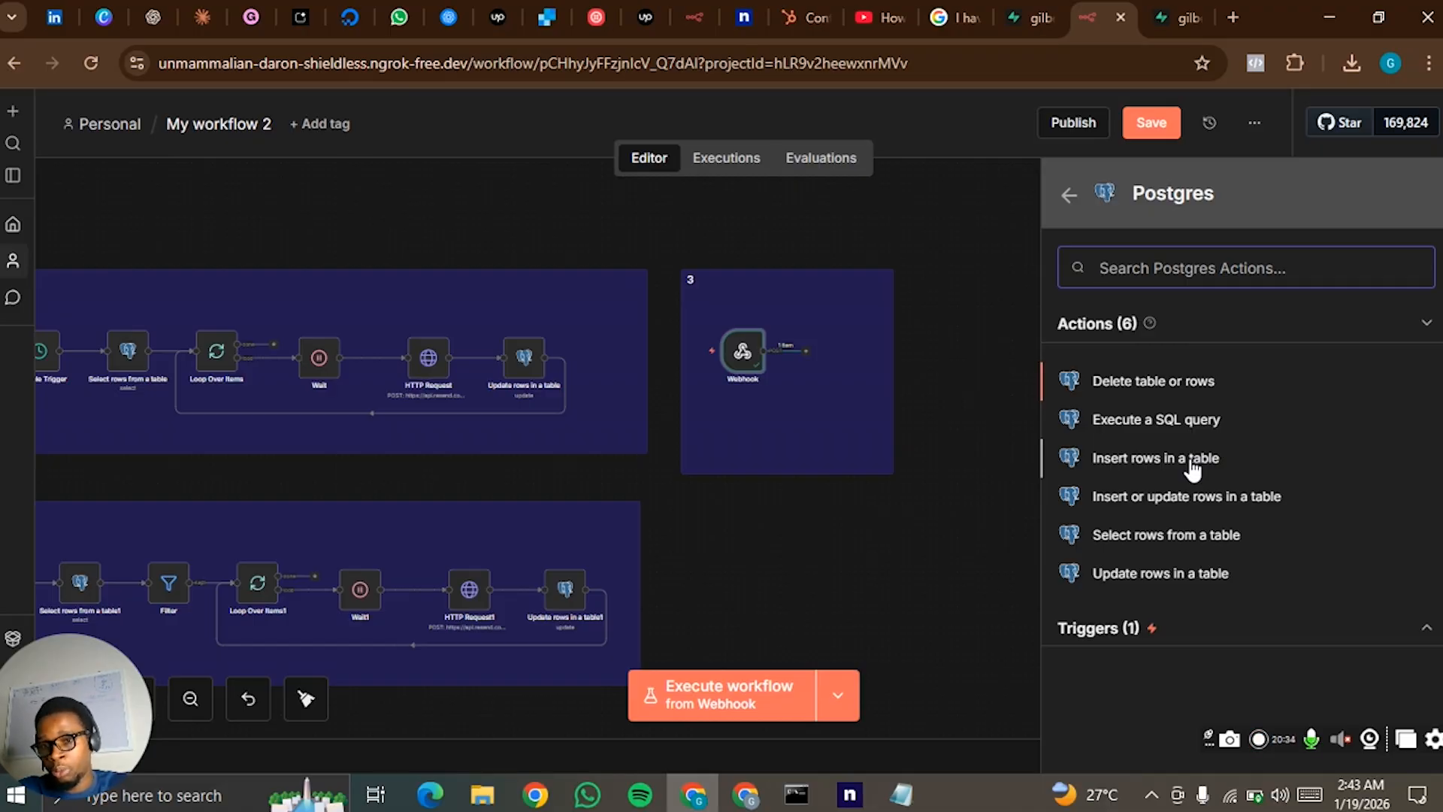
{"action": "left_click", "coordinate": [1167, 585]}
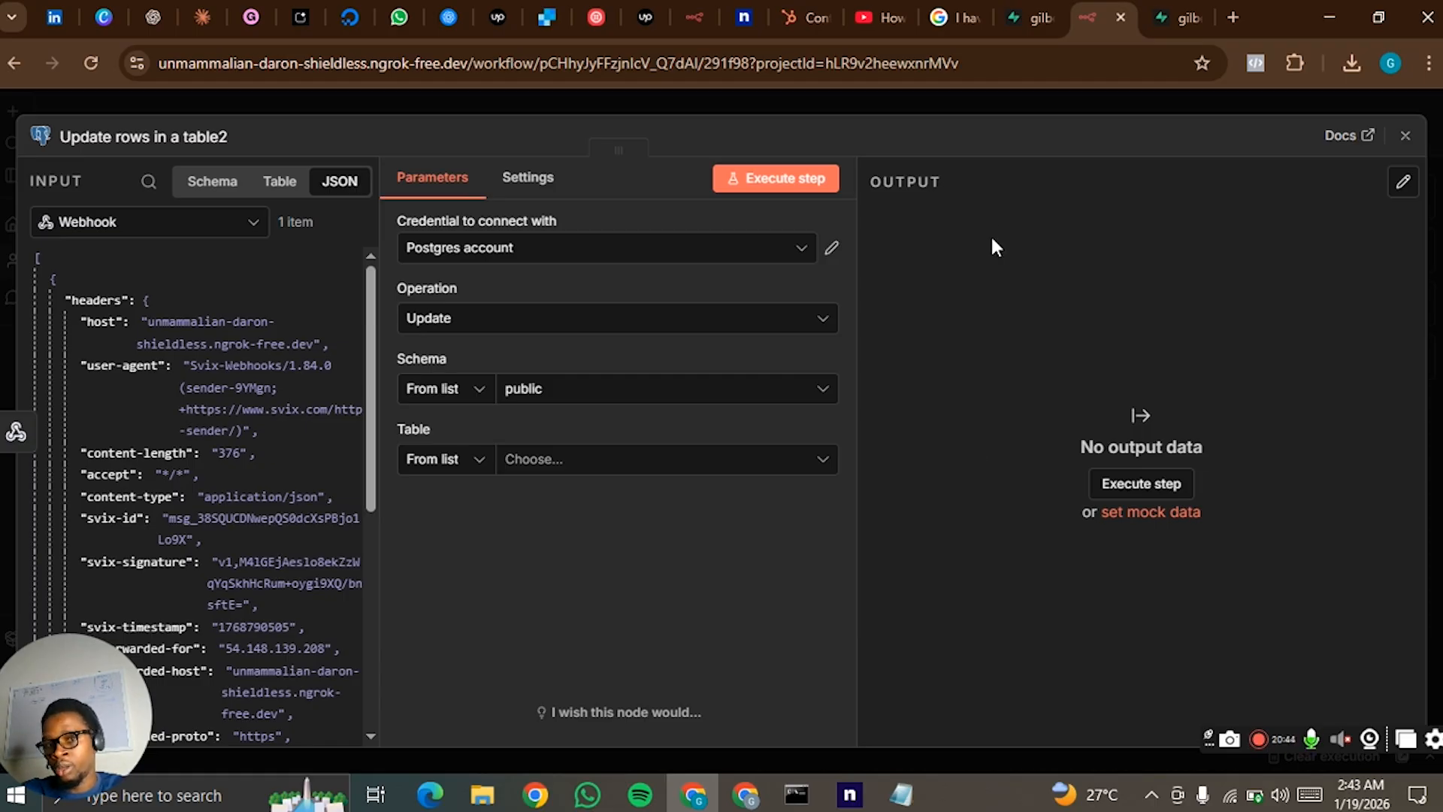
- Choose n8n tutorial as the table for the new Postgres node's Update operation
{"action": "left_click", "coordinate": [554, 332]}
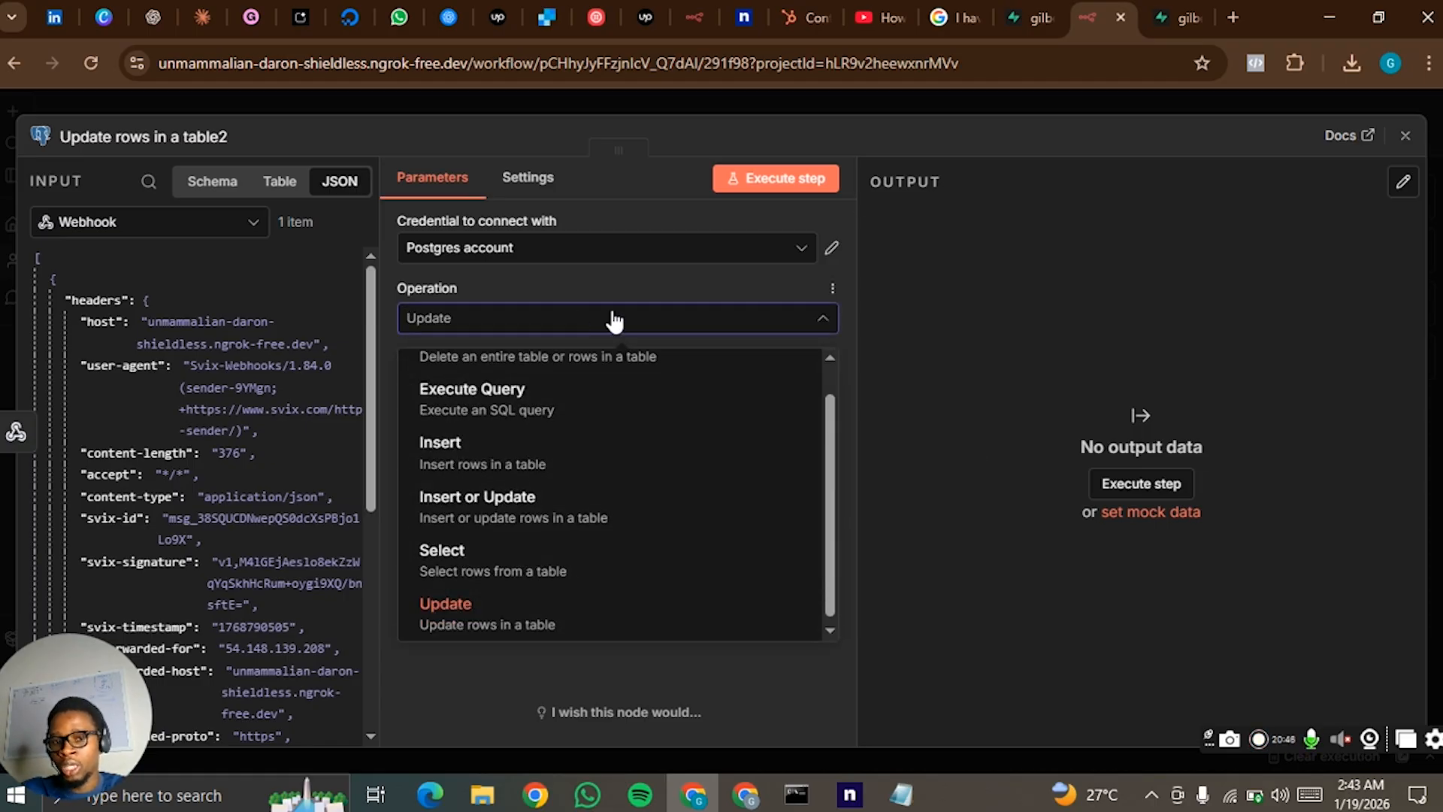
{"action": "left_click", "coordinate": [727, 329]}
{"action": "left_click", "coordinate": [631, 459]}
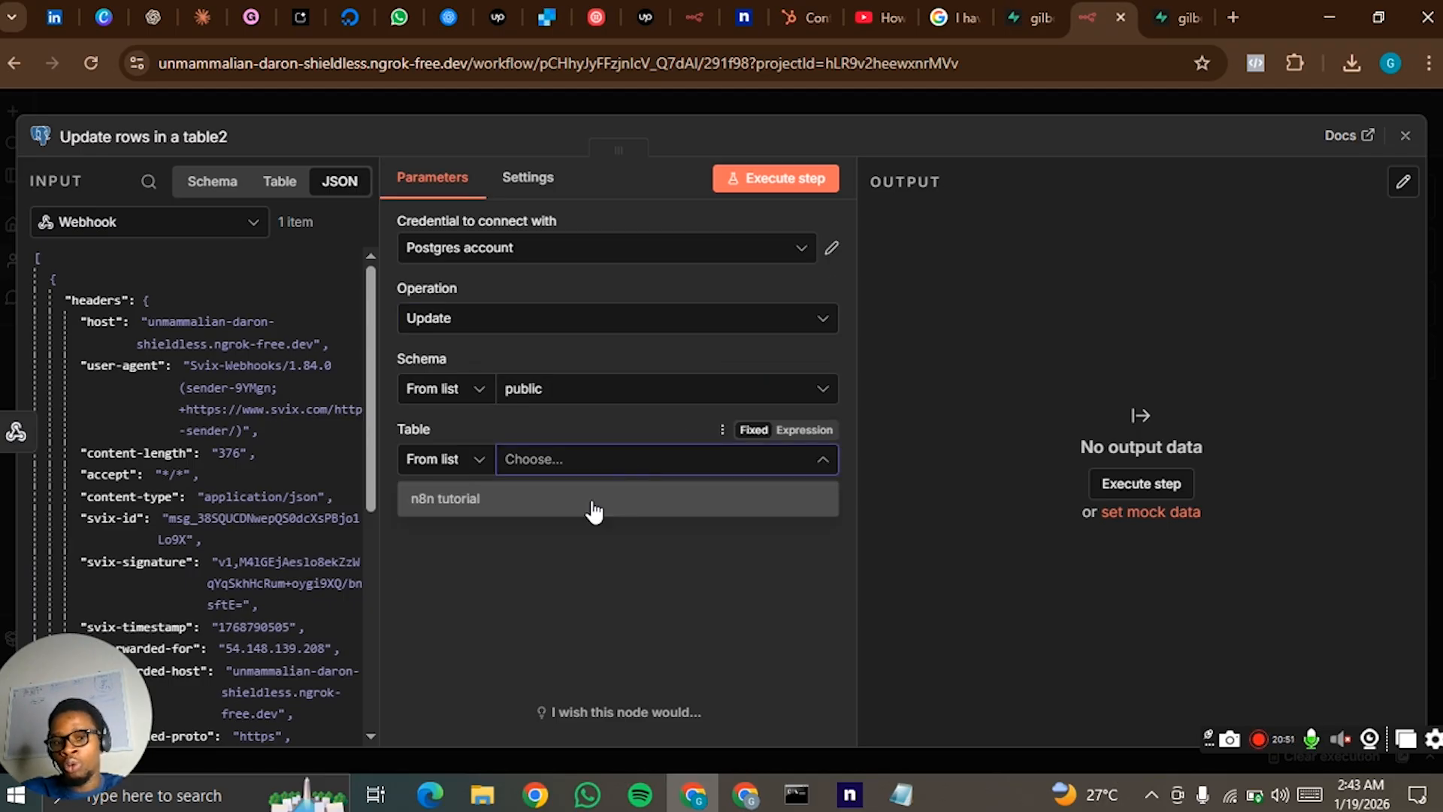
{"action": "left_click", "coordinate": [594, 500]}
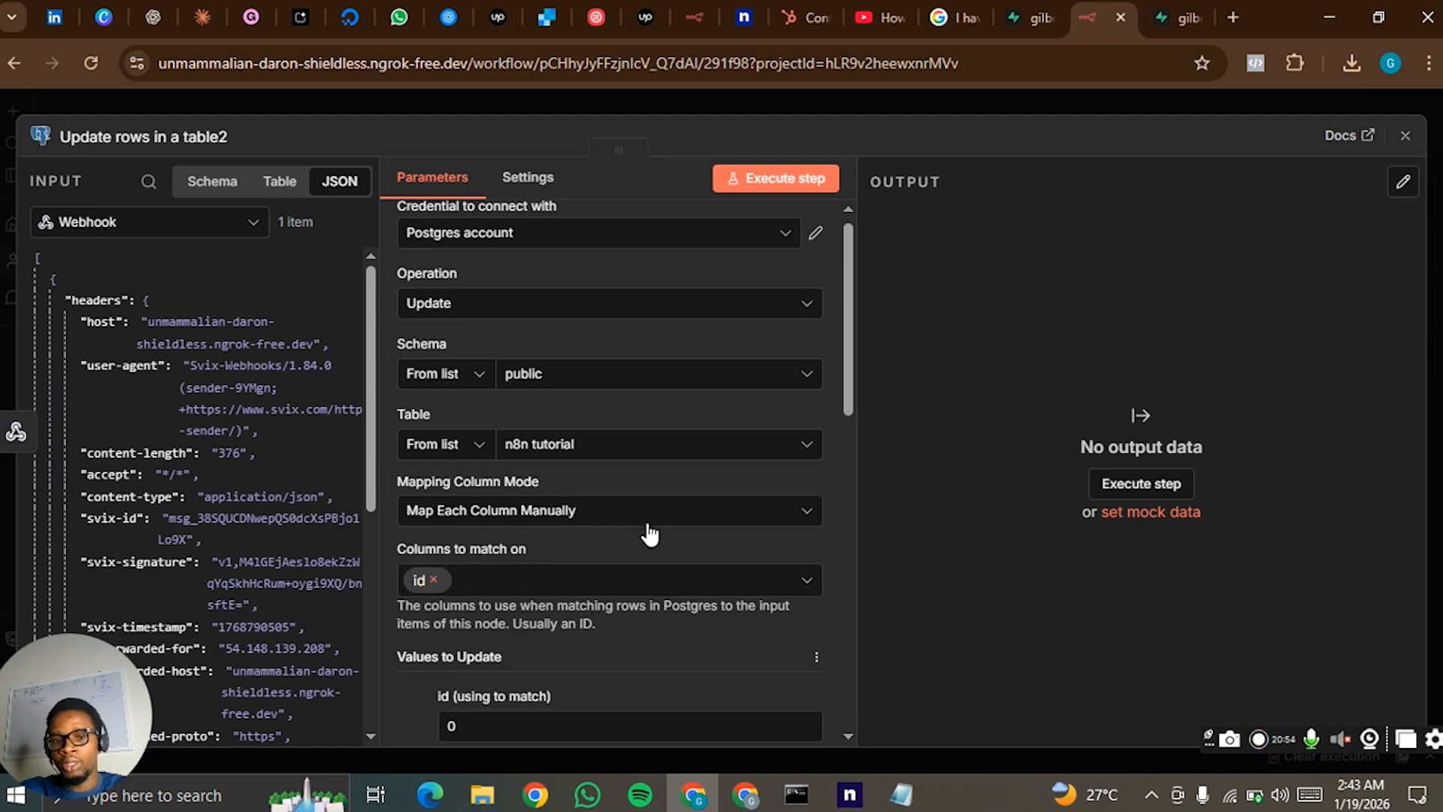
{"action": "scroll", "coordinate": [645, 532], "scroll_direction": "down", "scroll_amount": 15}
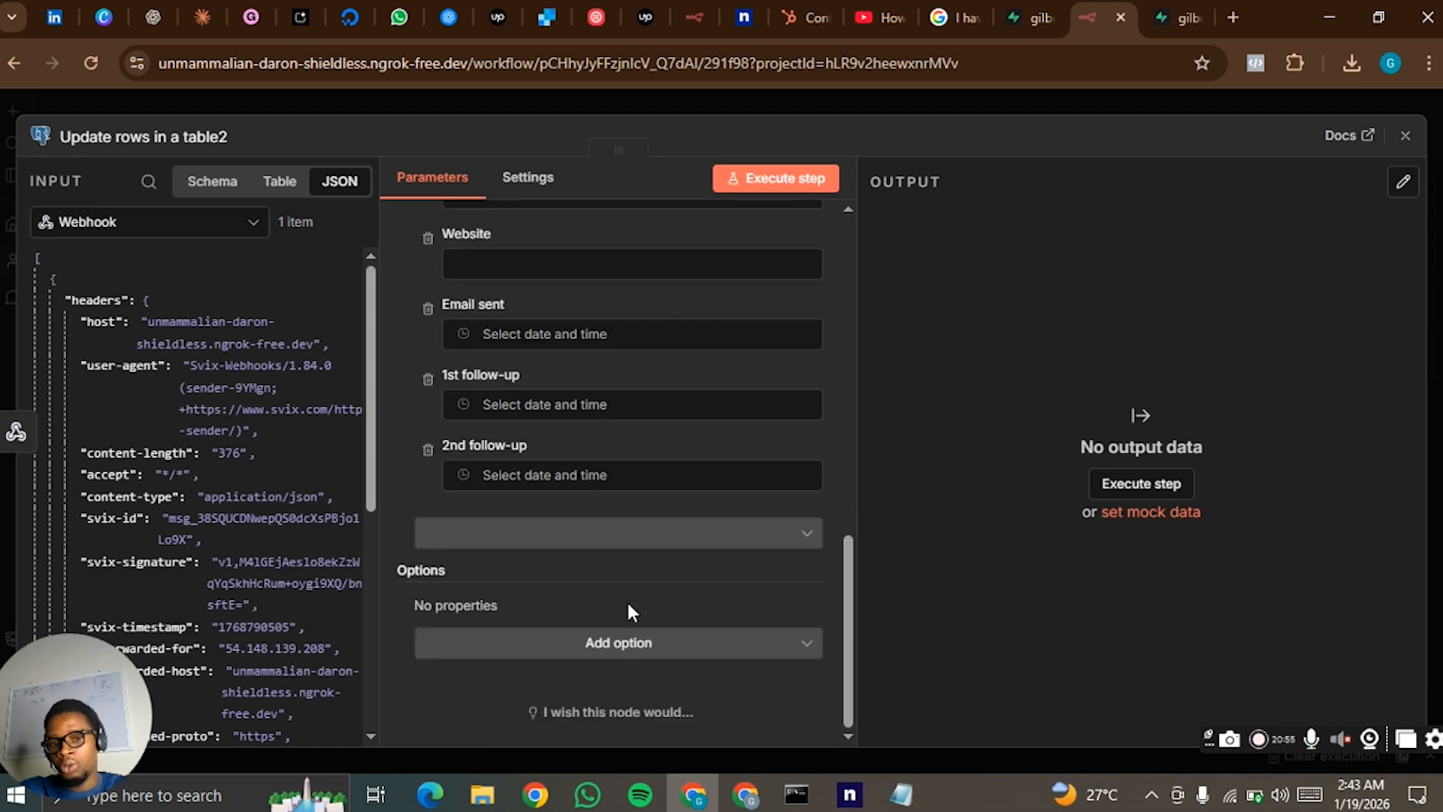
{"action": "left_click", "coordinate": [598, 406]}
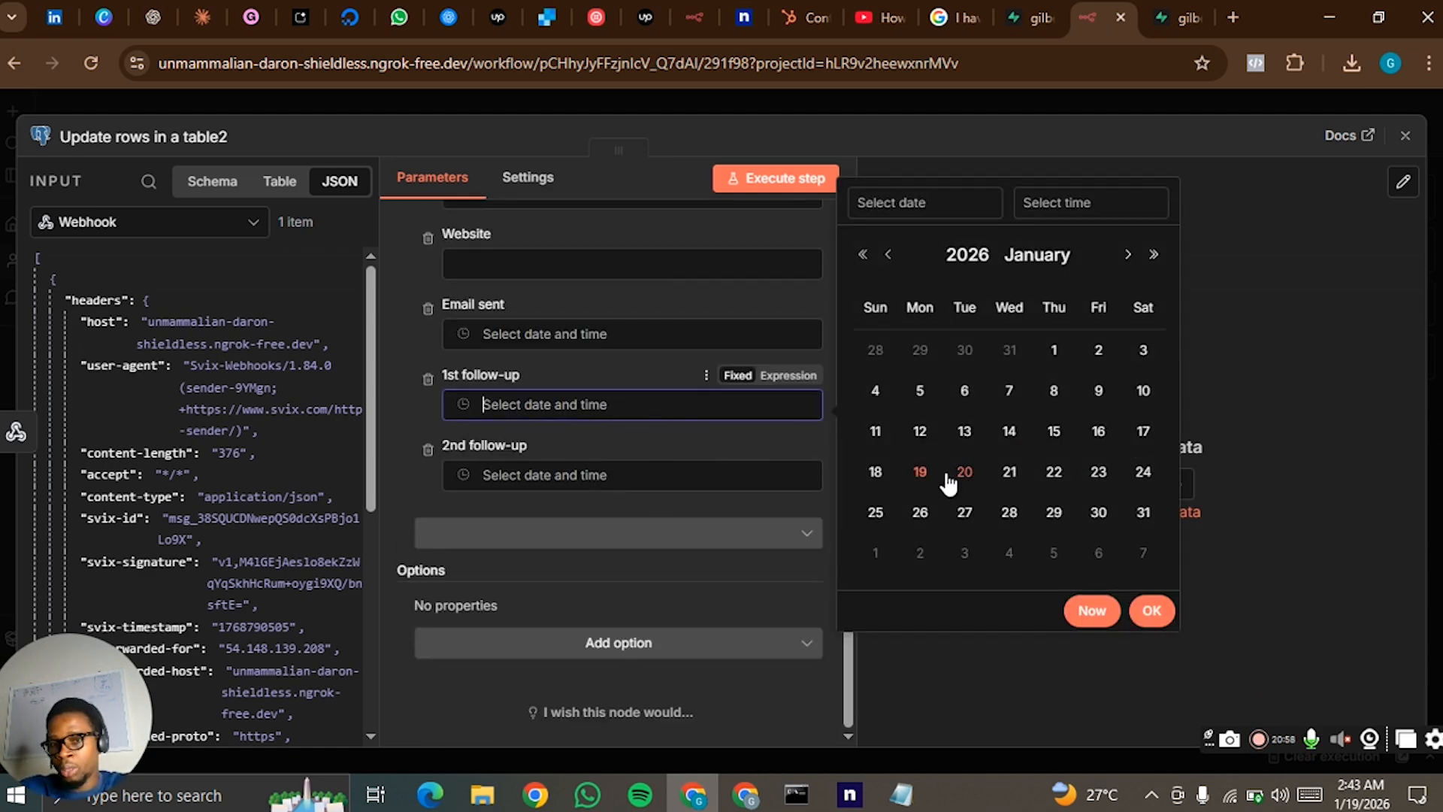
{"action": "left_click", "coordinate": [877, 474]}
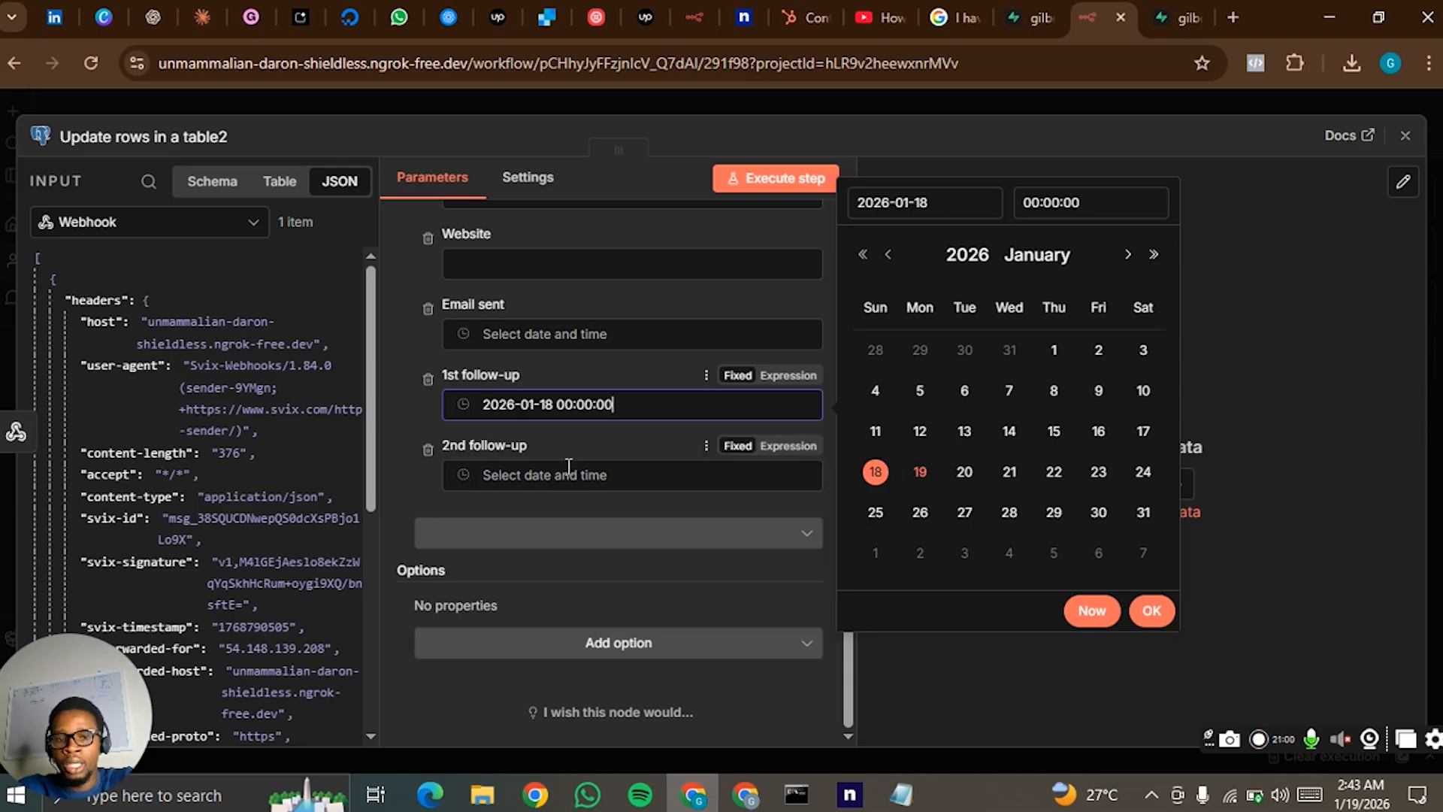
{"action": "left_click", "coordinate": [567, 474]}
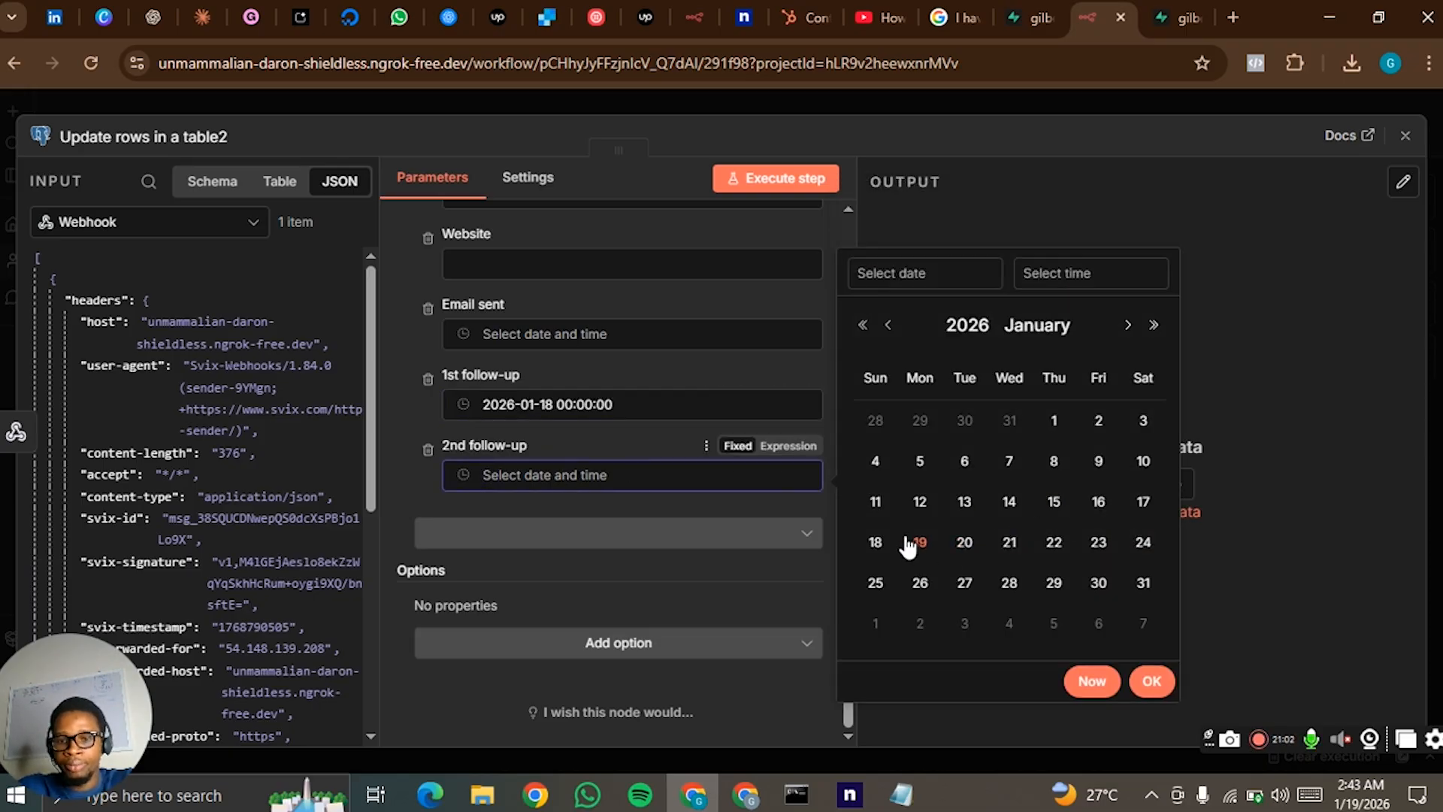
{"action": "left_click", "coordinate": [1152, 681]}
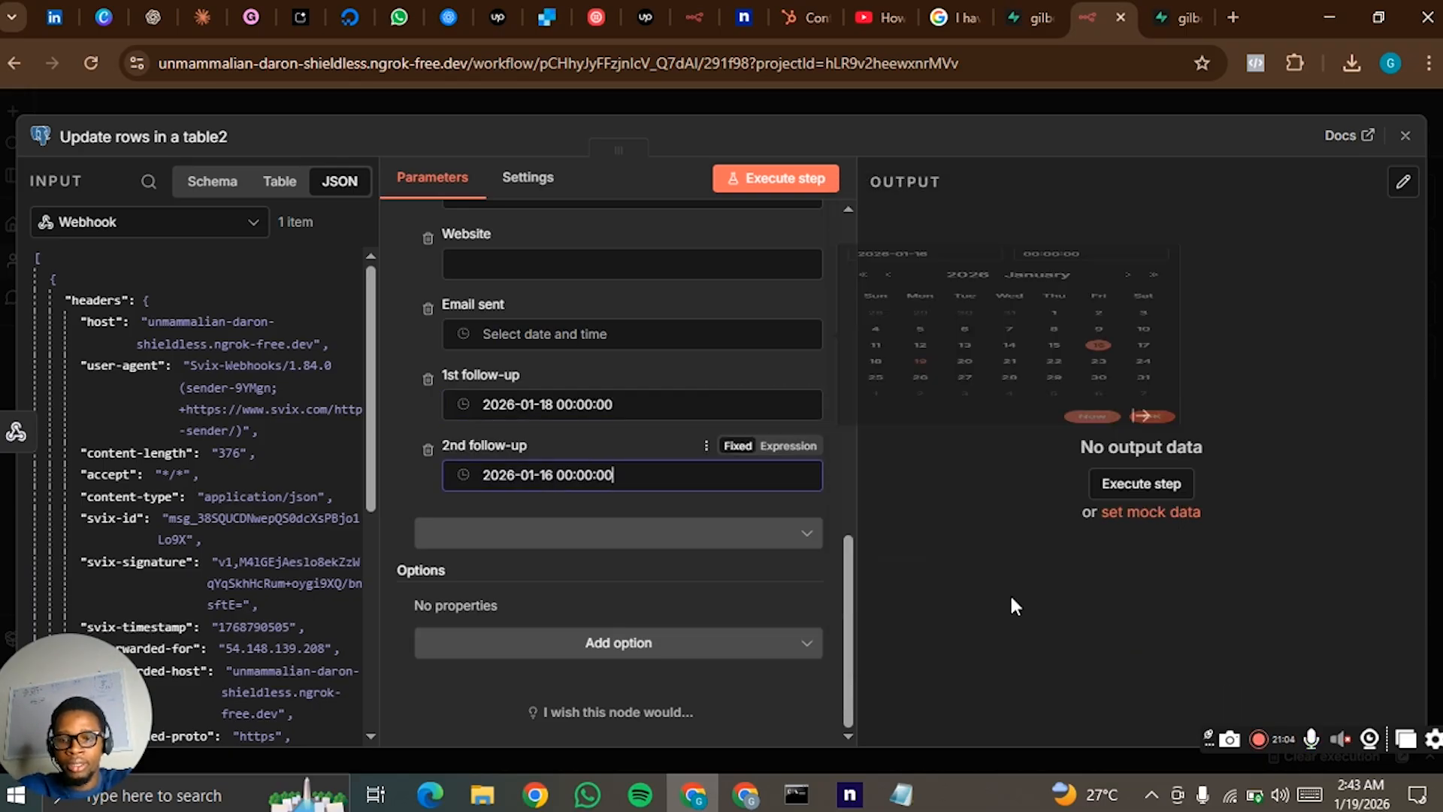
{"action": "left_click", "coordinate": [728, 502]}
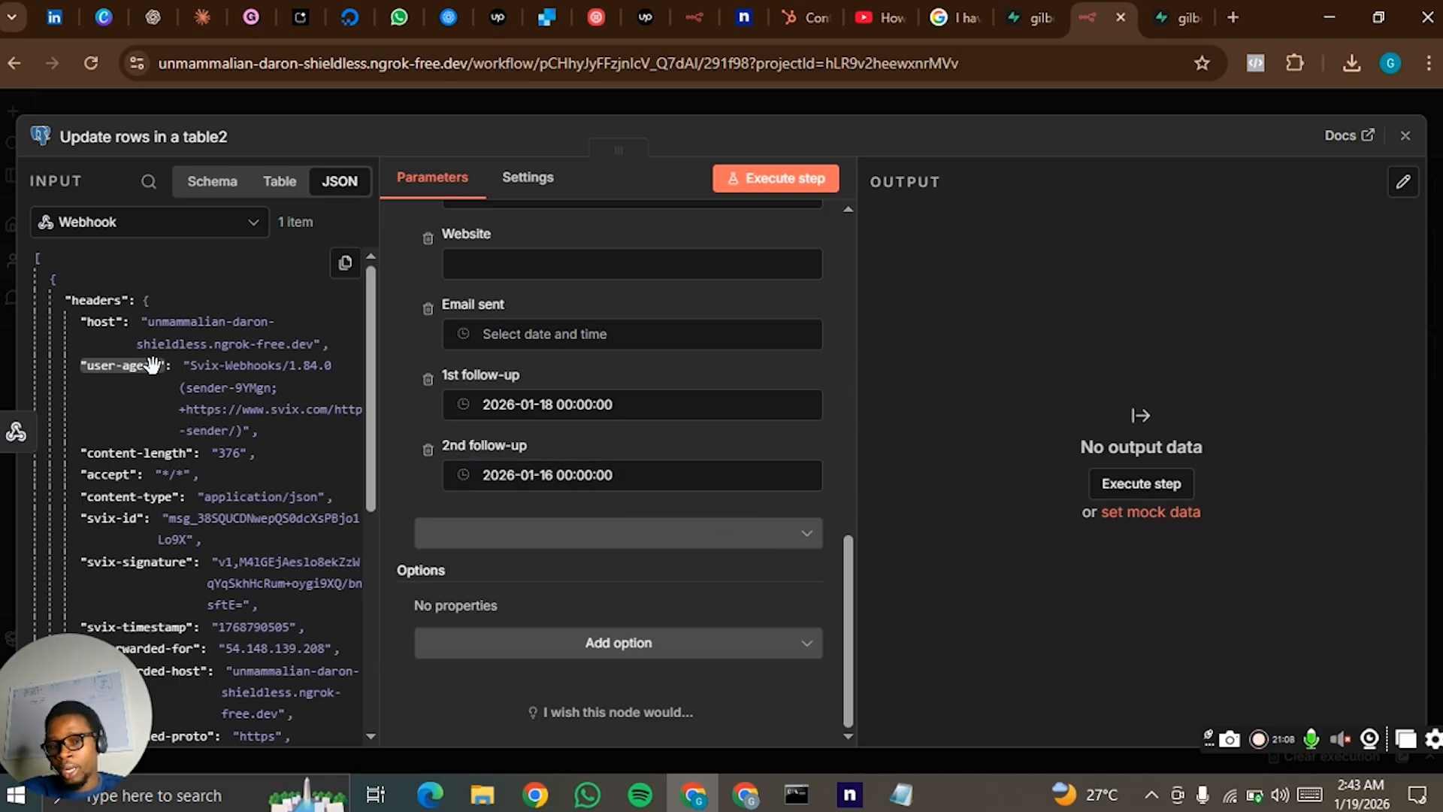
- Try to execute the Postgres update step with id as the matching column, and review the column mapping
{"action": "scroll", "coordinate": [509, 445], "scroll_direction": "up", "scroll_amount": 2}
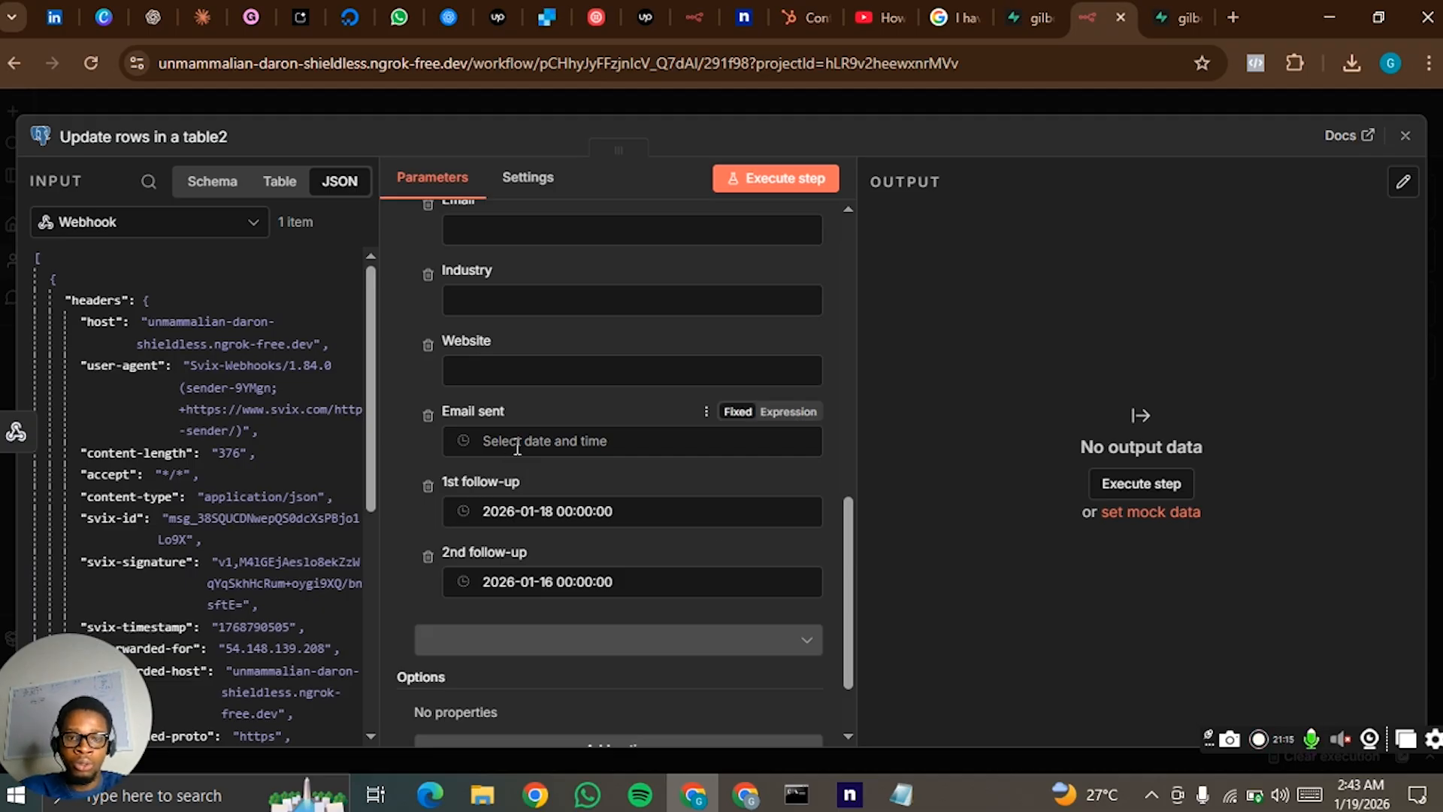
{"action": "left_click", "coordinate": [808, 184]}
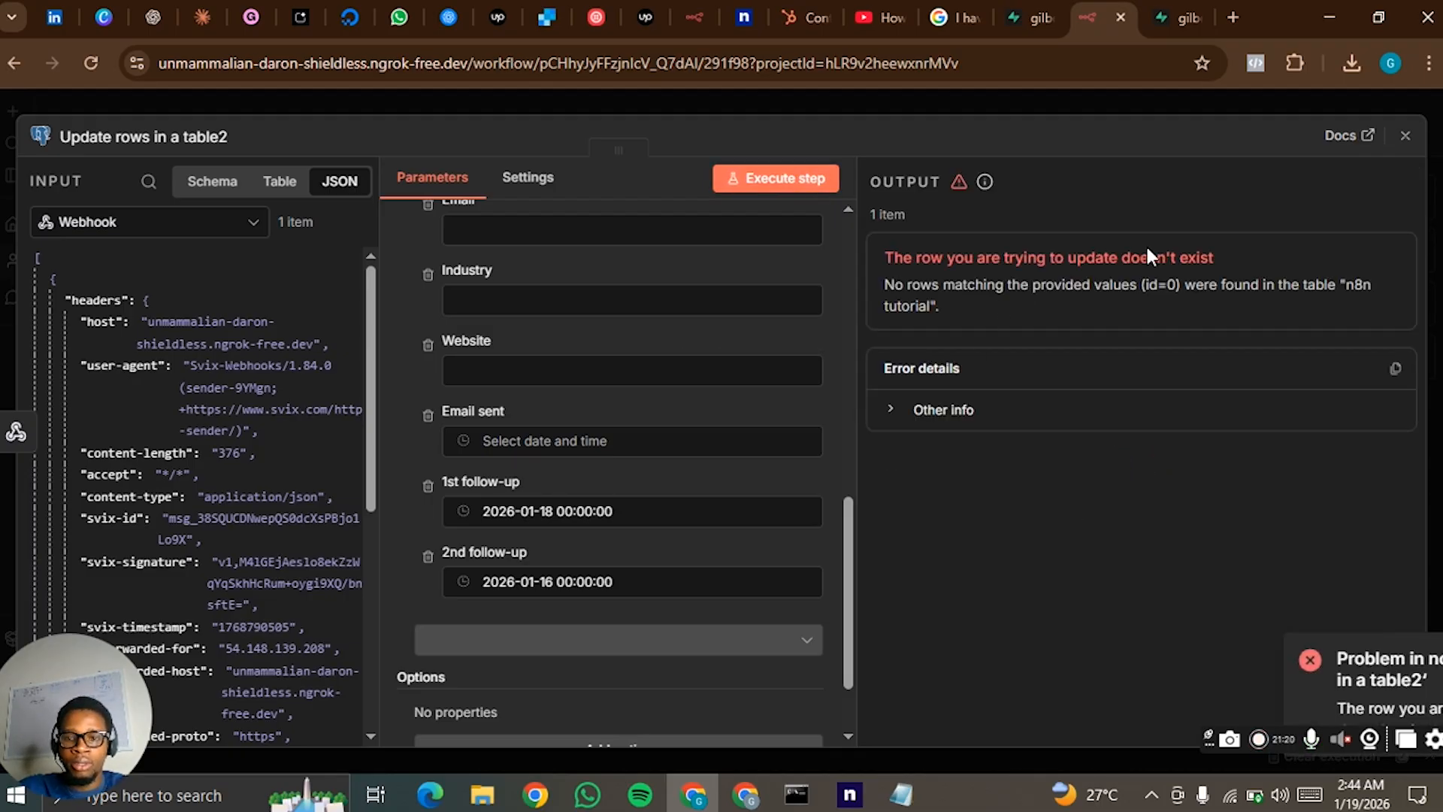
{"action": "scroll", "coordinate": [795, 394], "scroll_direction": "up", "scroll_amount": 8}
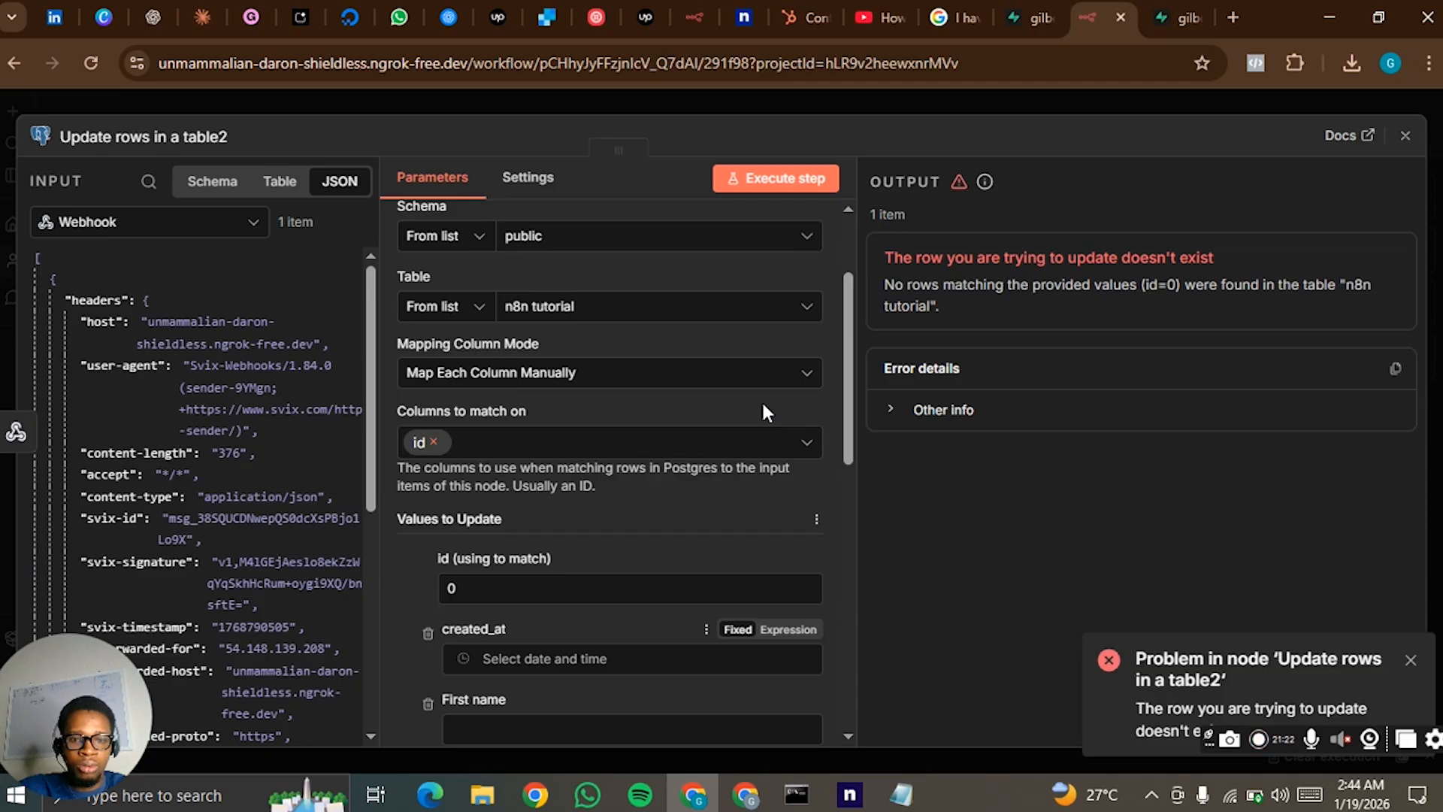
{"action": "scroll", "coordinate": [611, 481], "scroll_direction": "down", "scroll_amount": 2}
{"action": "scroll", "coordinate": [466, 390], "scroll_direction": "up", "scroll_amount": 2}
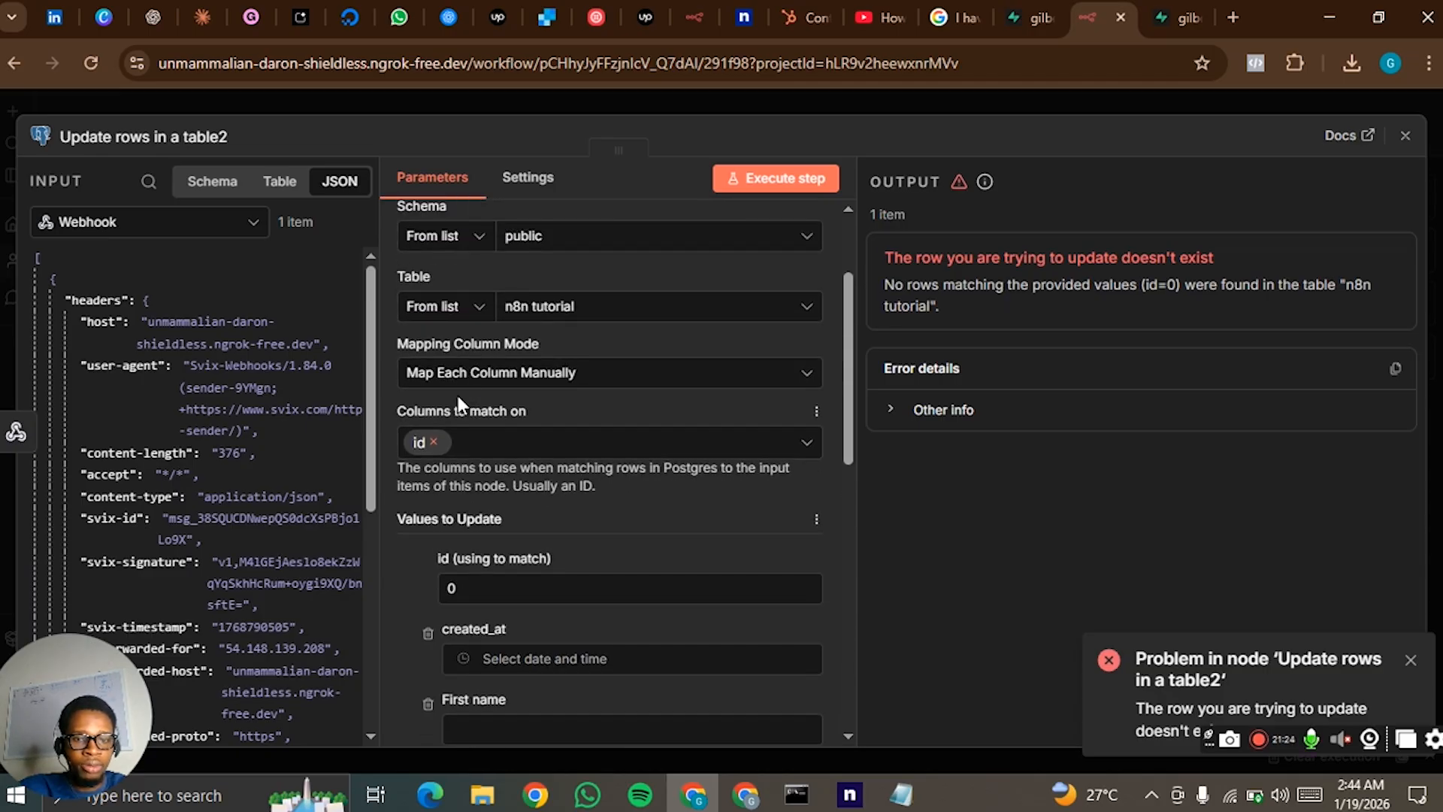
- Replace id with Email as the column to match on in the Postgres update node
{"action": "left_click", "coordinate": [438, 433]}
{"action": "left_click", "coordinate": [434, 441]}
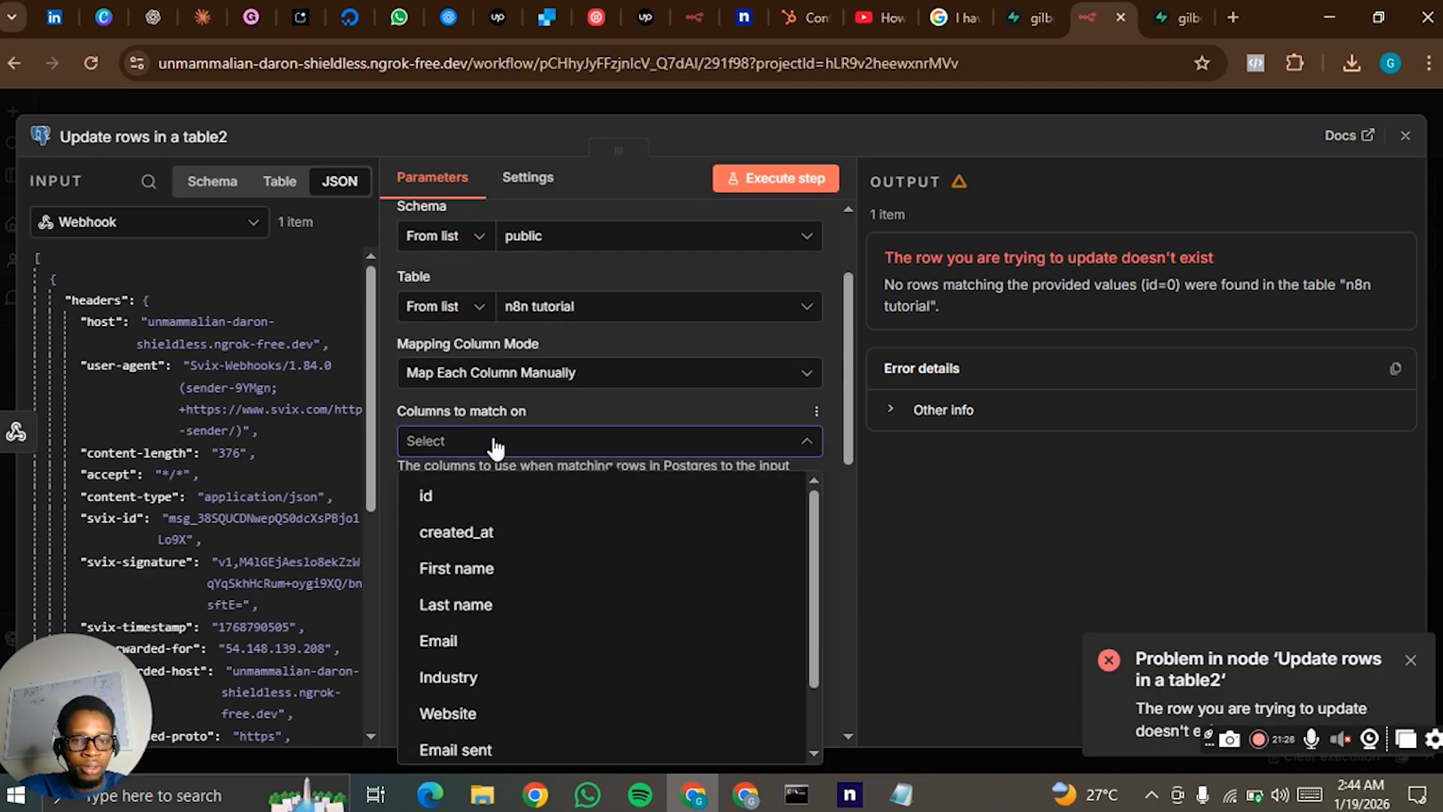
{"action": "left_click", "coordinate": [451, 642]}
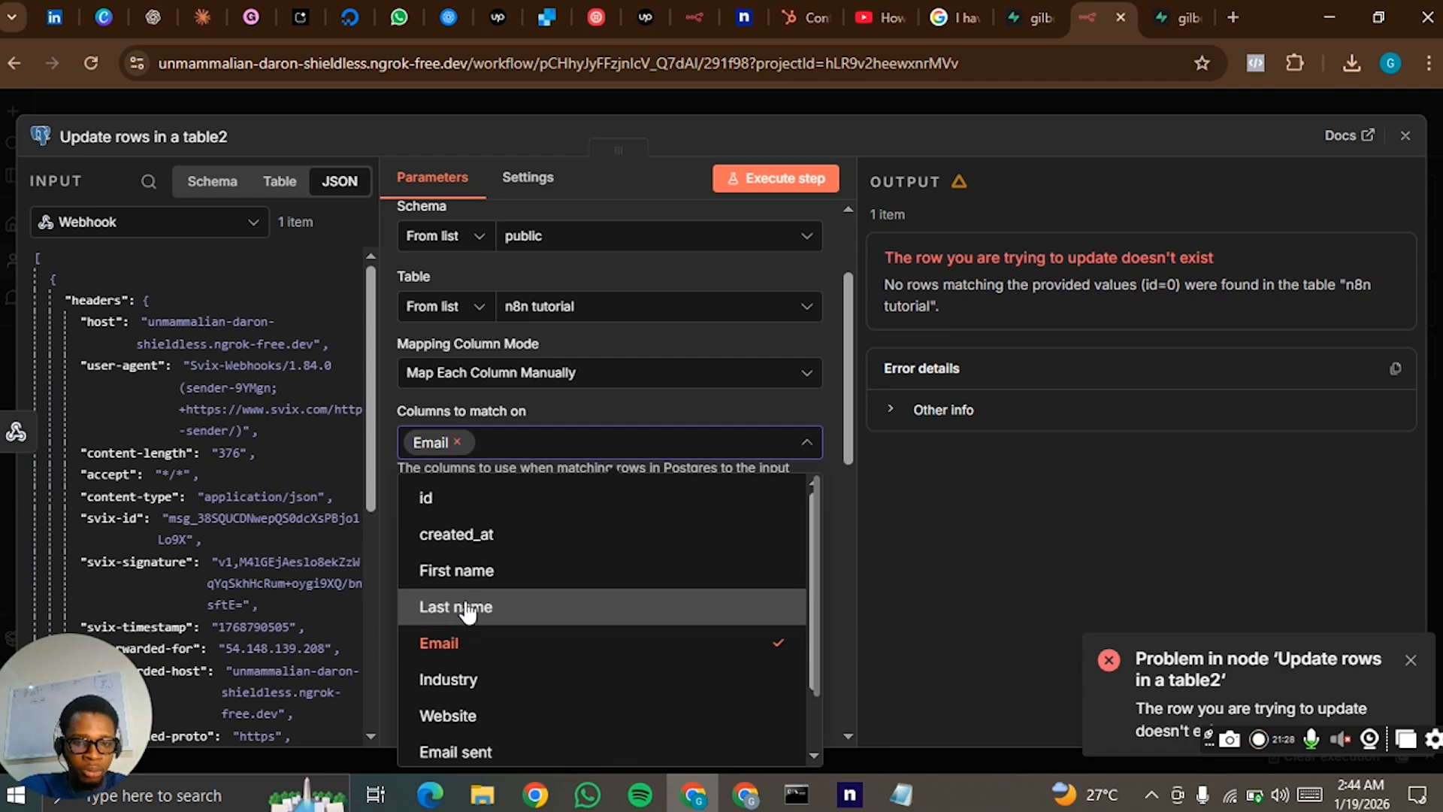
{"action": "left_click", "coordinate": [388, 434]}
- Map Email (using to match) to {{ $json.body.data.from }} from the Webhook output, and execute the Postgres update step
{"action": "scroll", "coordinate": [167, 438], "scroll_direction": "down", "scroll_amount": 3}
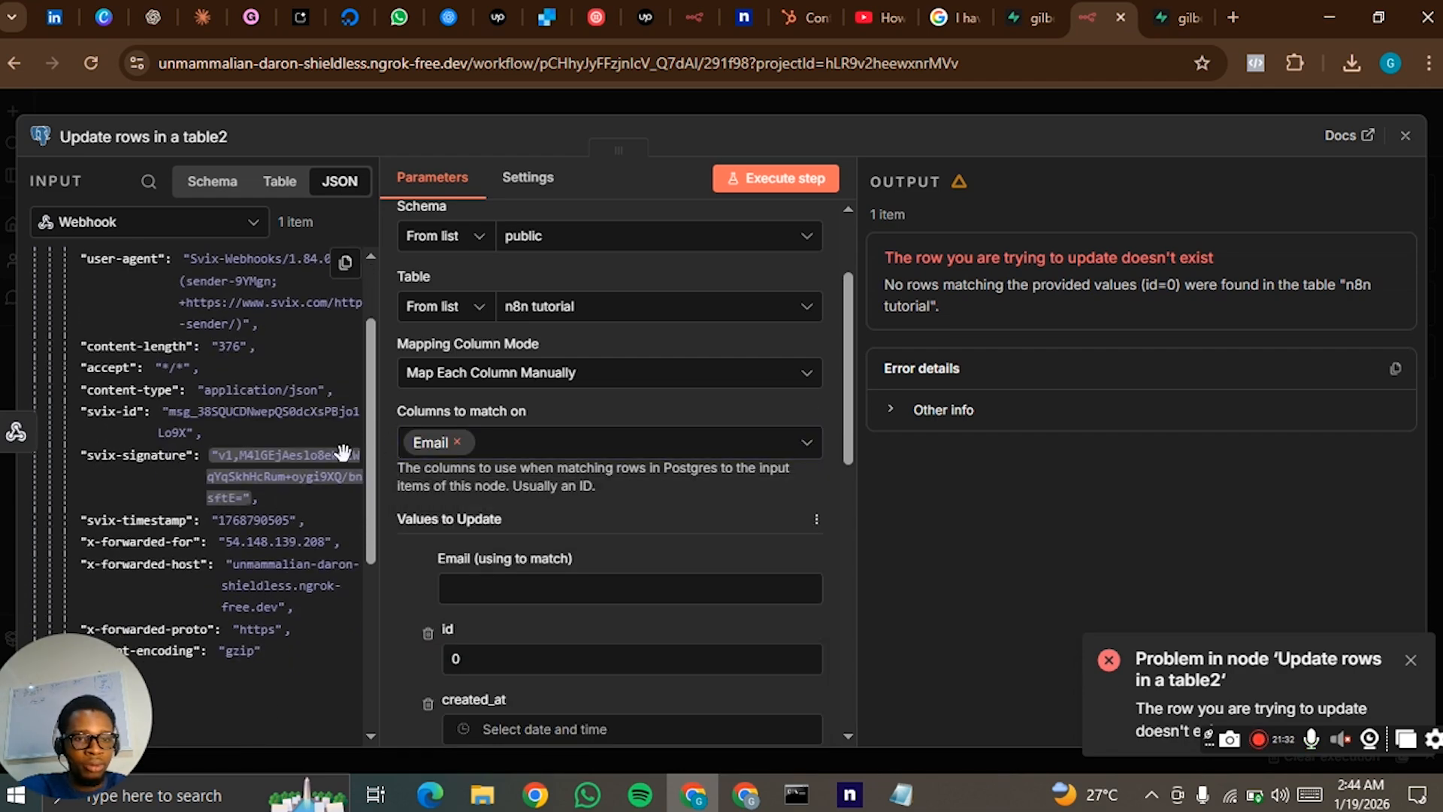
{"action": "scroll", "coordinate": [257, 563], "scroll_direction": "up", "scroll_amount": 3}
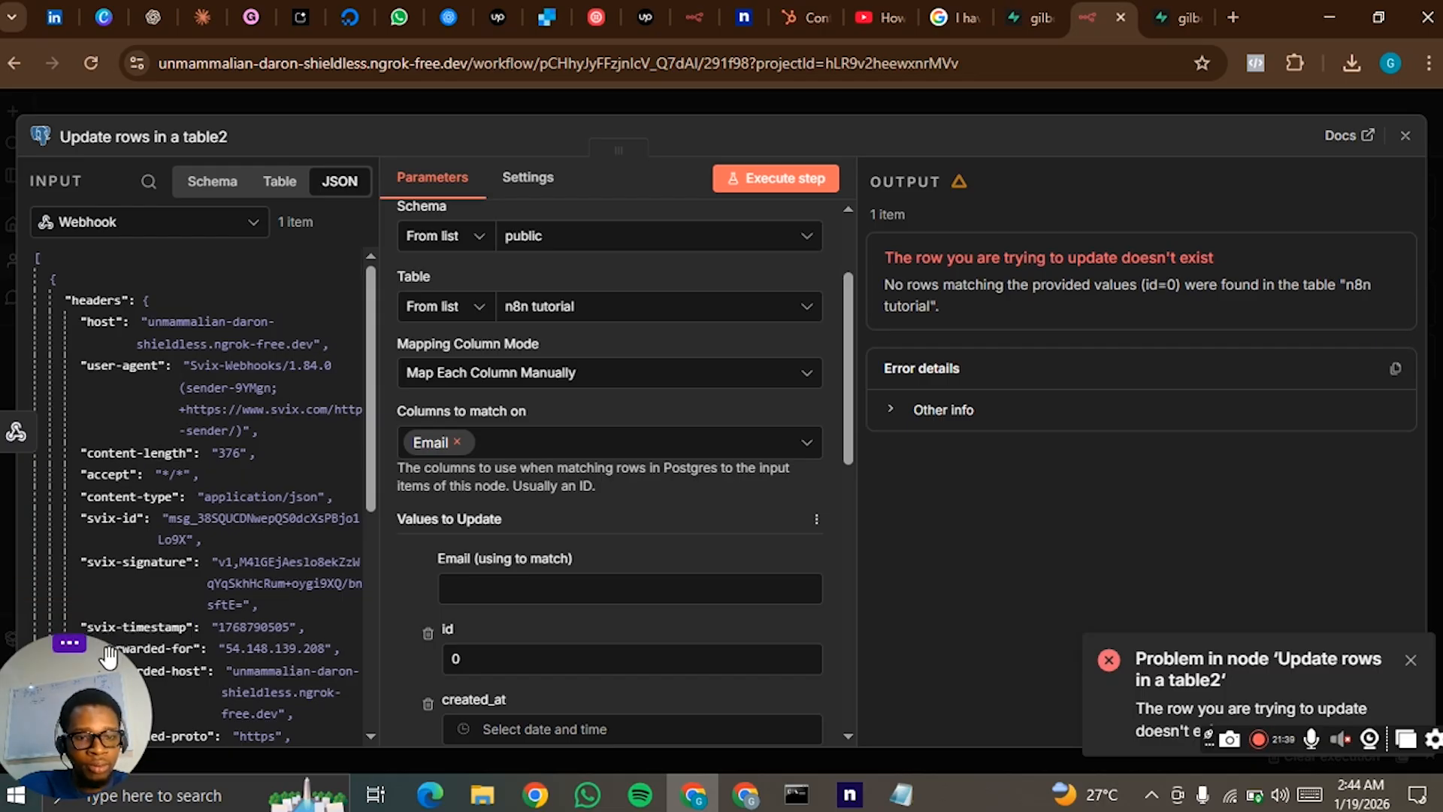
{"action": "scroll", "coordinate": [284, 562], "scroll_direction": "down", "scroll_amount": 5}
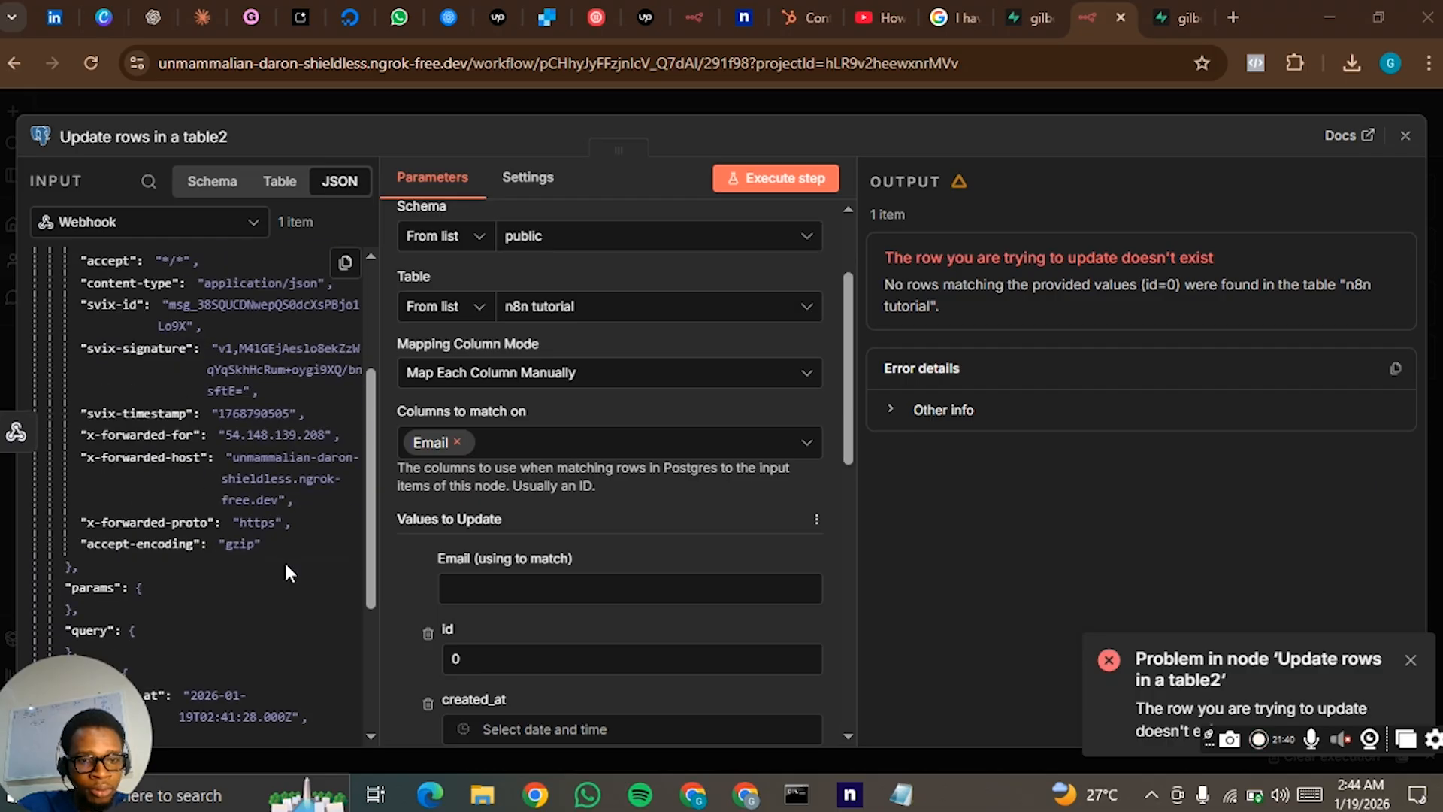
{"action": "scroll", "coordinate": [285, 565], "scroll_direction": "down", "scroll_amount": 10}
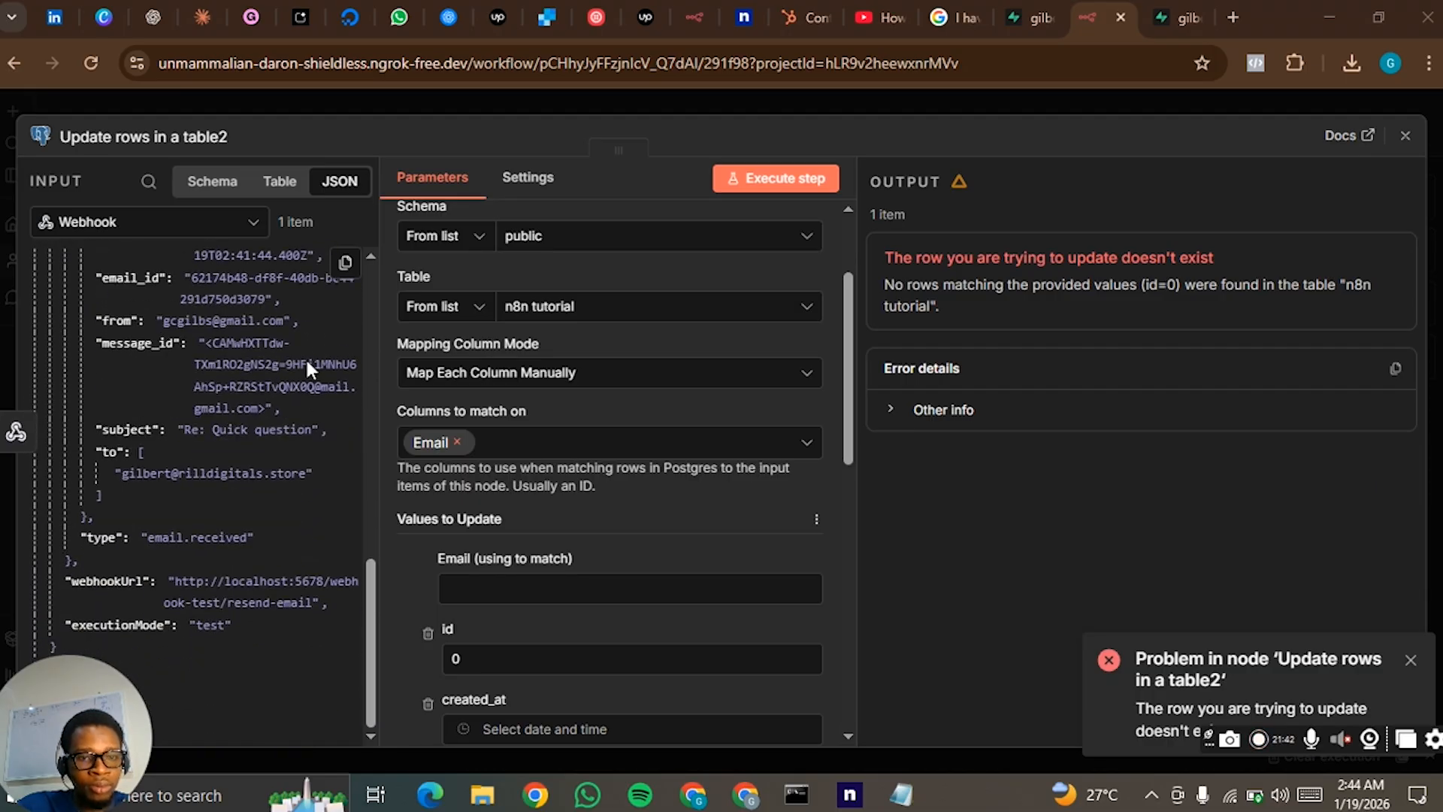
{"action": "left_click_drag", "start_coordinate": [224, 321], "coordinate": [524, 590]}
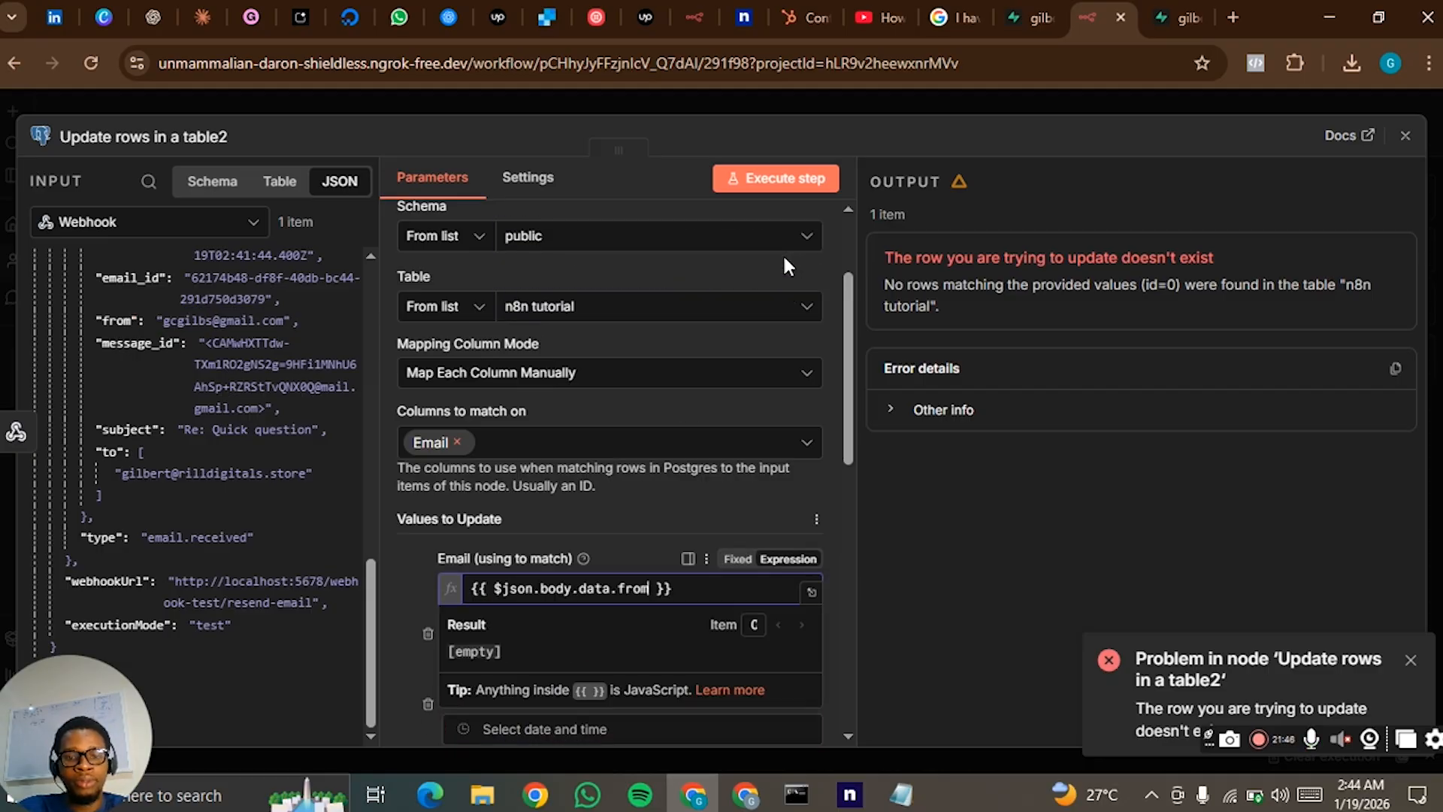
{"action": "left_click", "coordinate": [408, 561]}
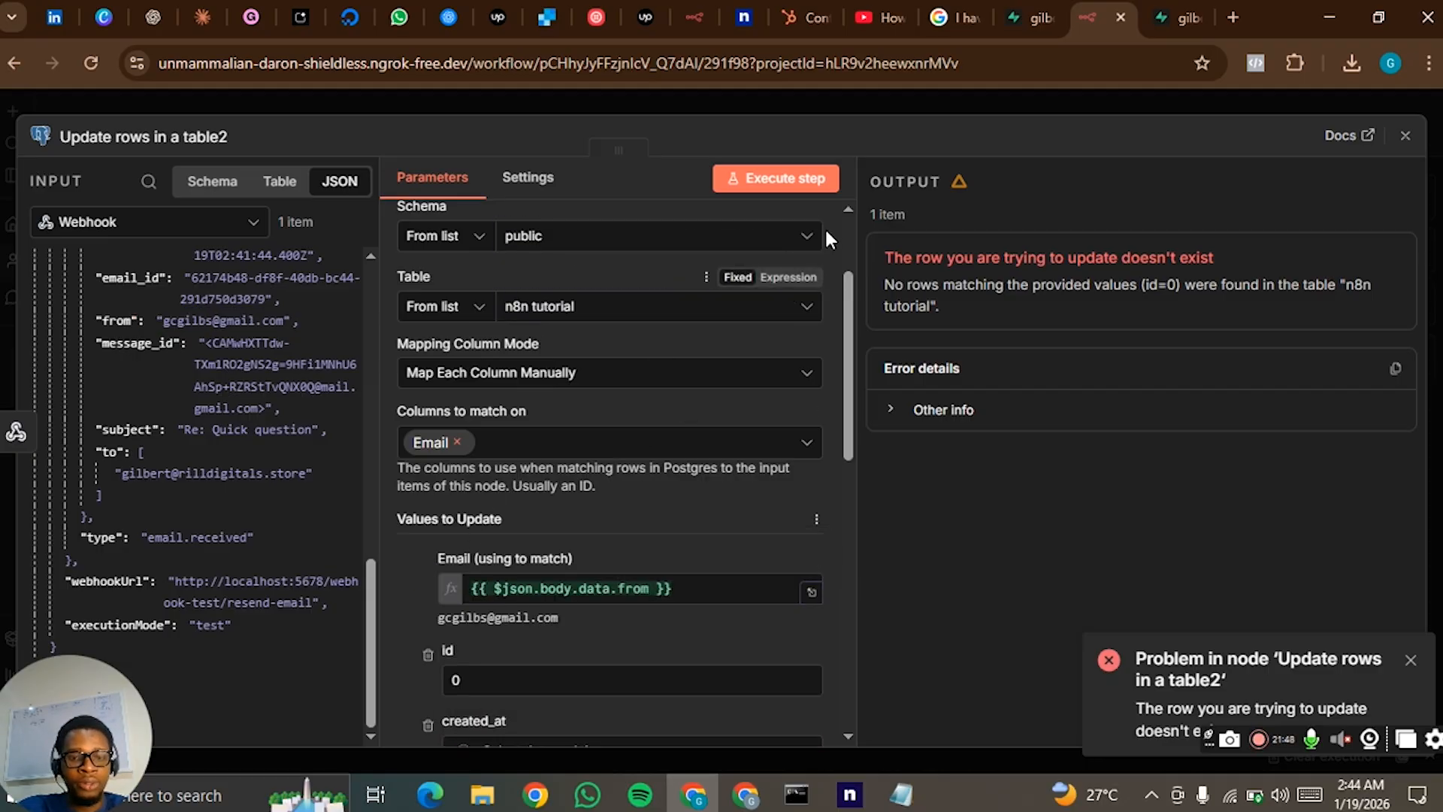
{"action": "left_click", "coordinate": [810, 183]}
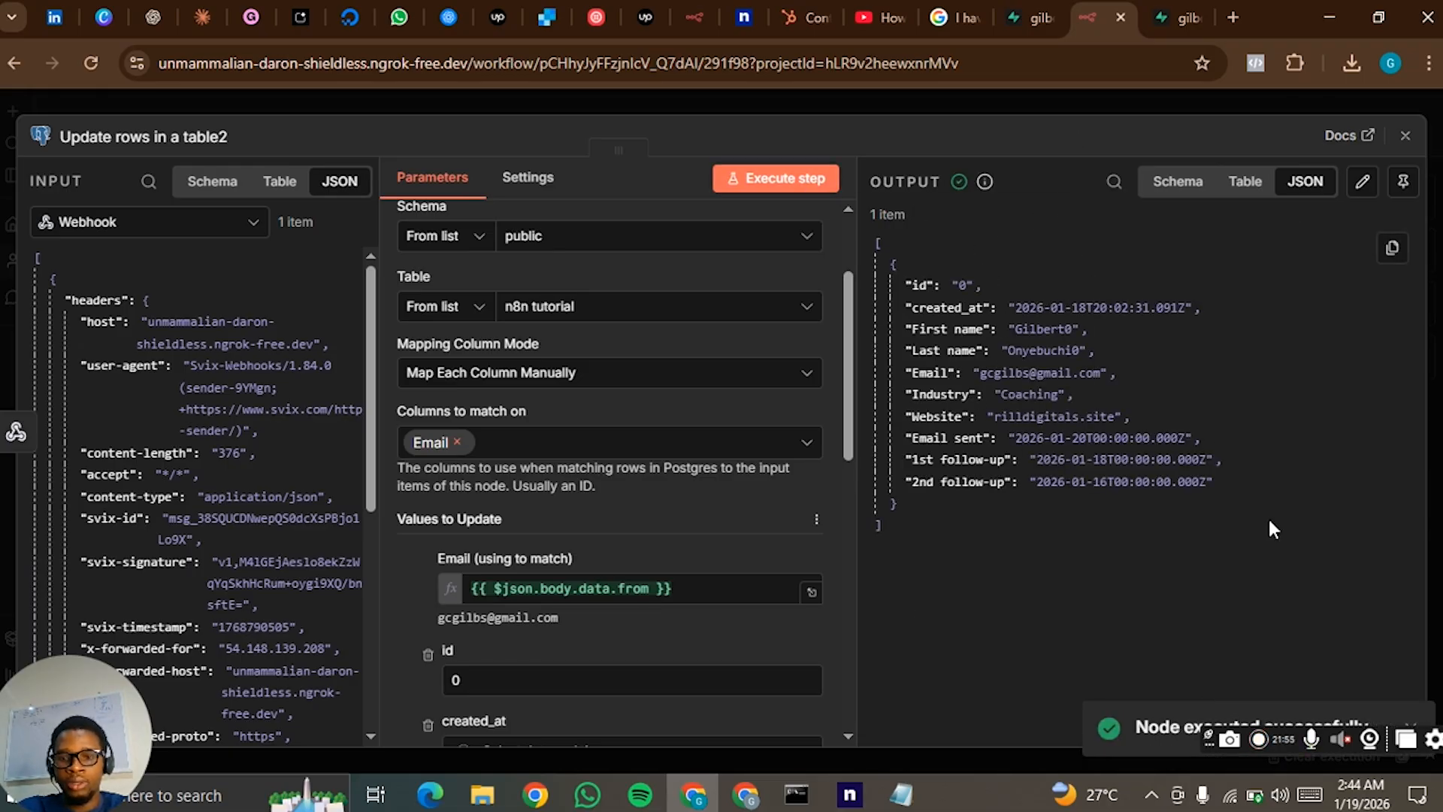
{"action": "left_click", "coordinate": [1079, 97]}
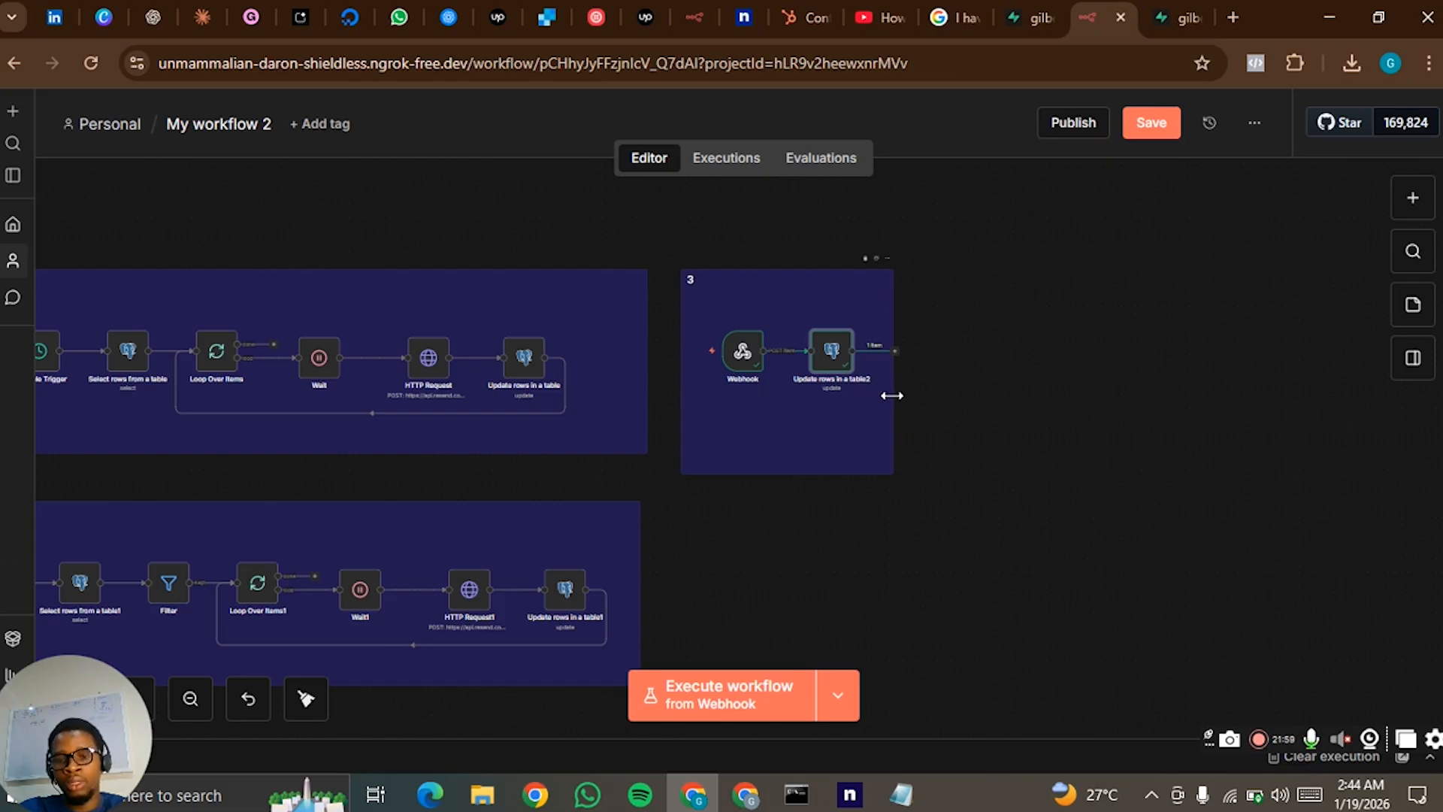
- Widen sticky note 3 and add HubSpot's Create or update a contact action after Update rows in a table2
{"action": "left_click_drag", "start_coordinate": [892, 396], "coordinate": [978, 404]}
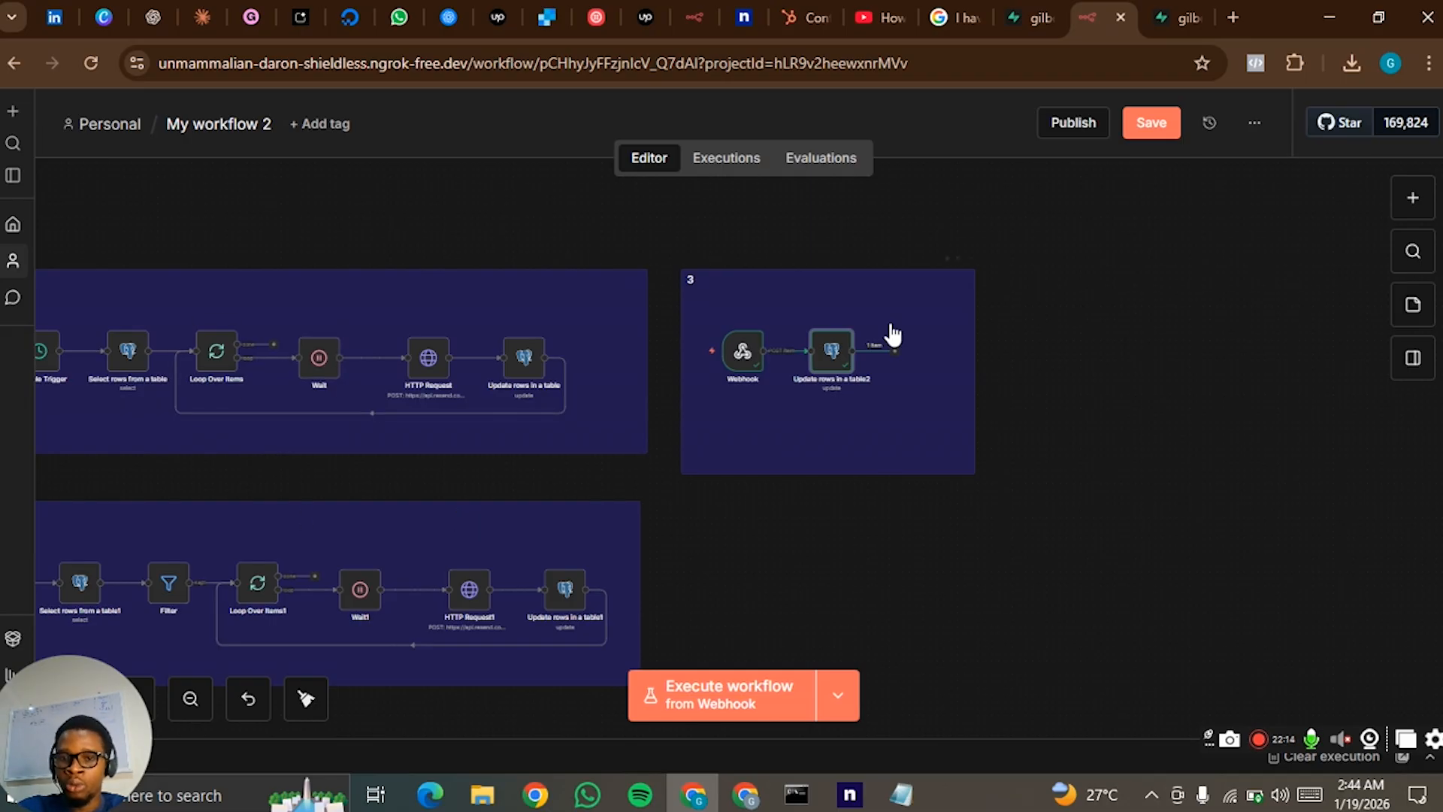
{"action": "left_click", "coordinate": [893, 350]}
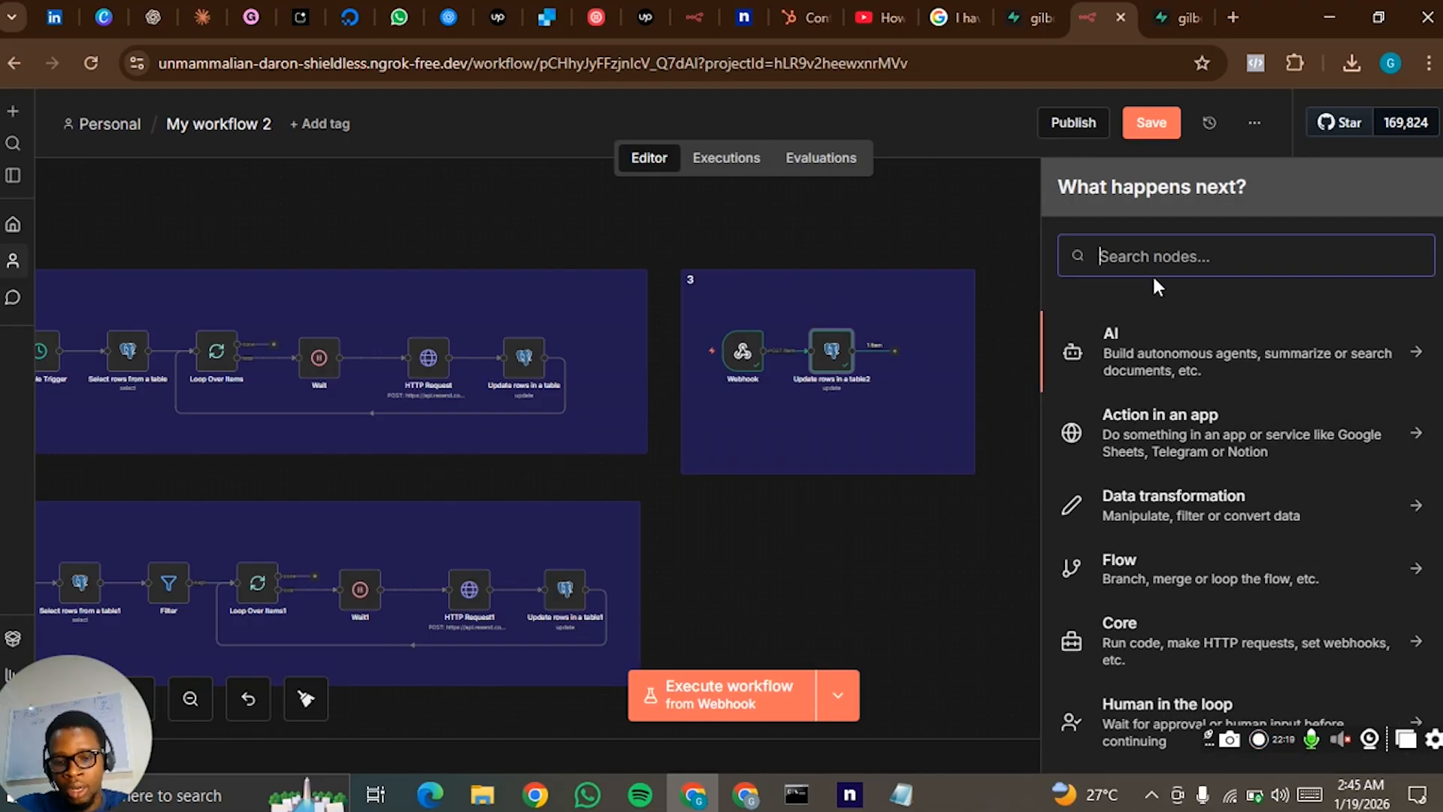
{"action": "type", "text": "hubs"}
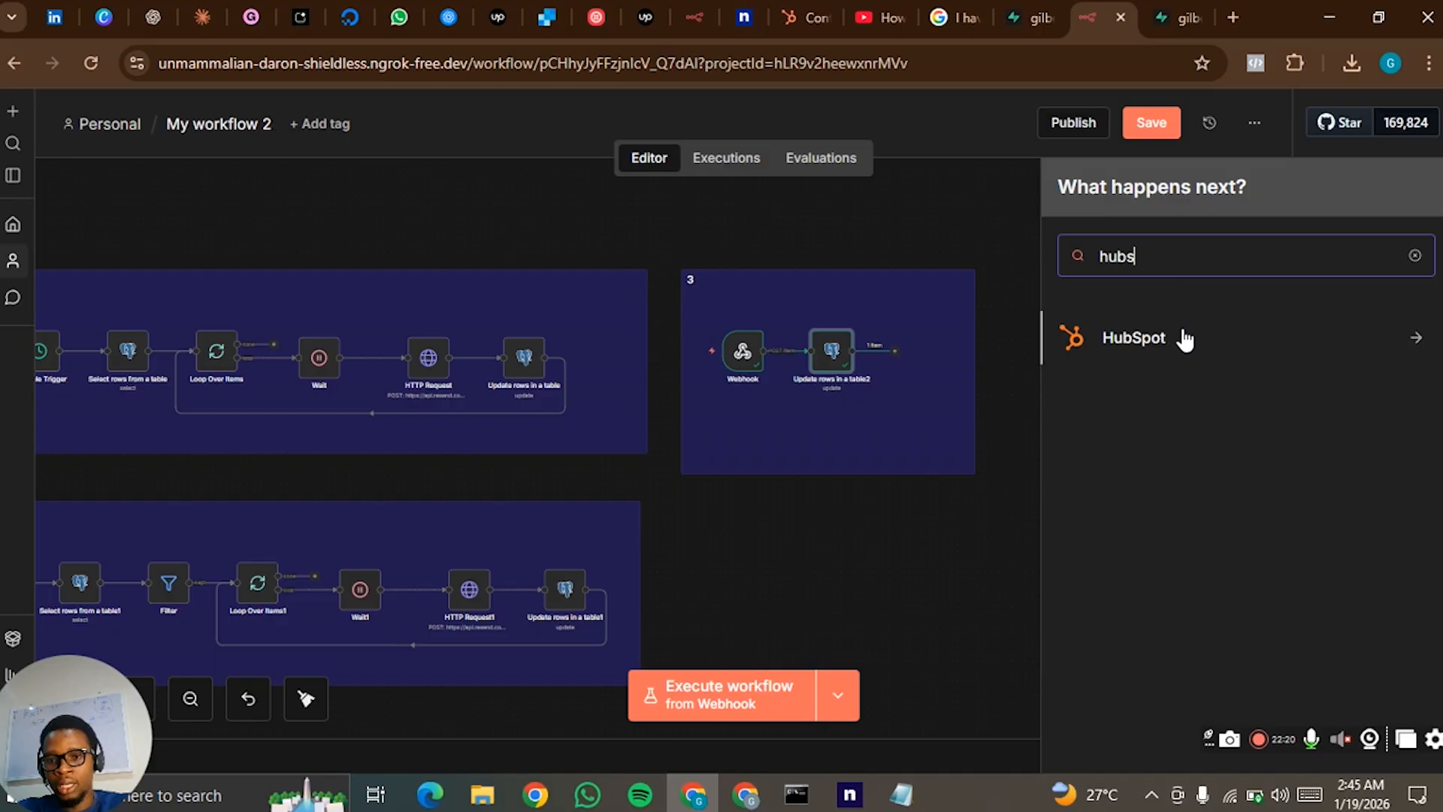
{"action": "left_click", "coordinate": [1185, 340]}
{"action": "scroll", "coordinate": [1178, 413], "scroll_direction": "down", "scroll_amount": 4}
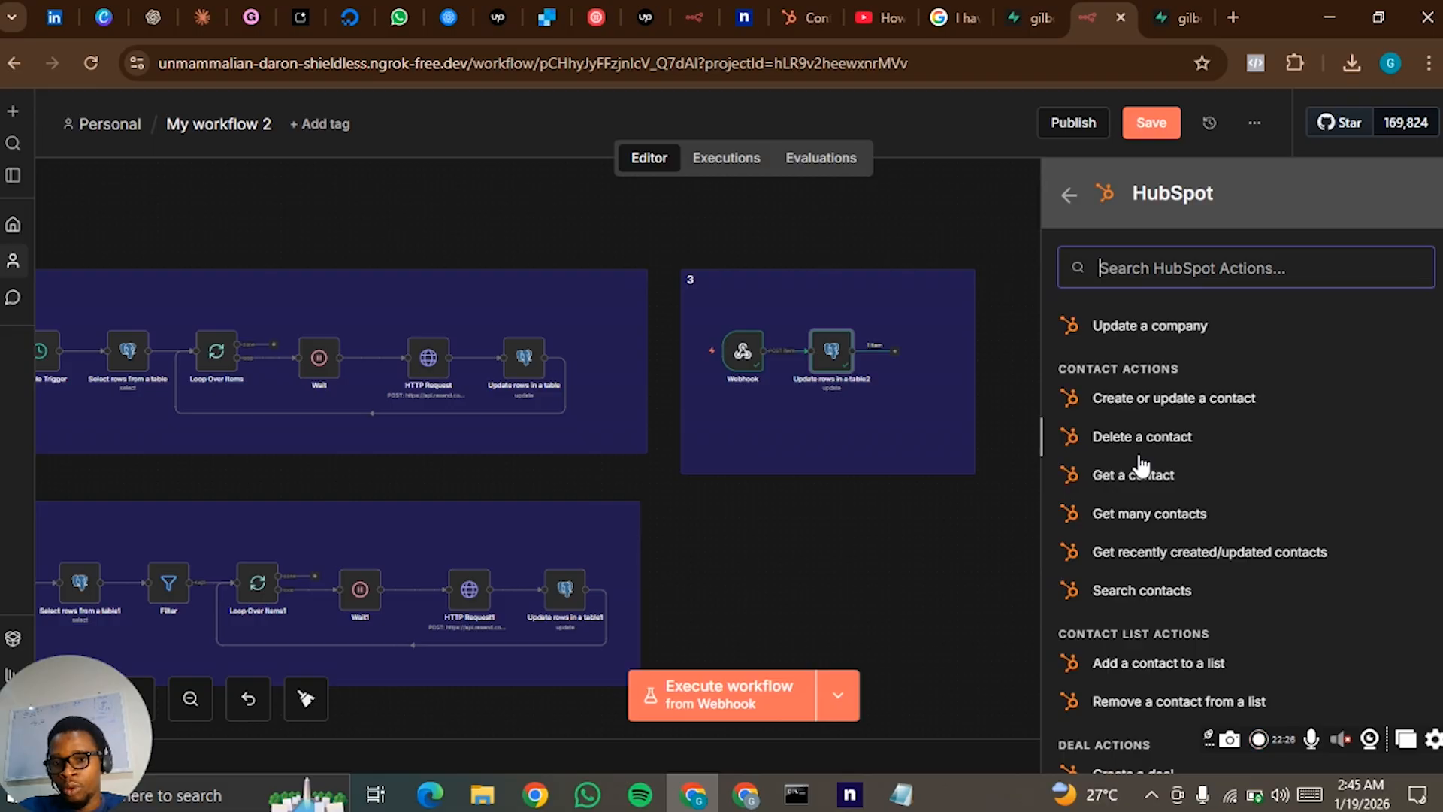
{"action": "left_click", "coordinate": [1193, 403]}
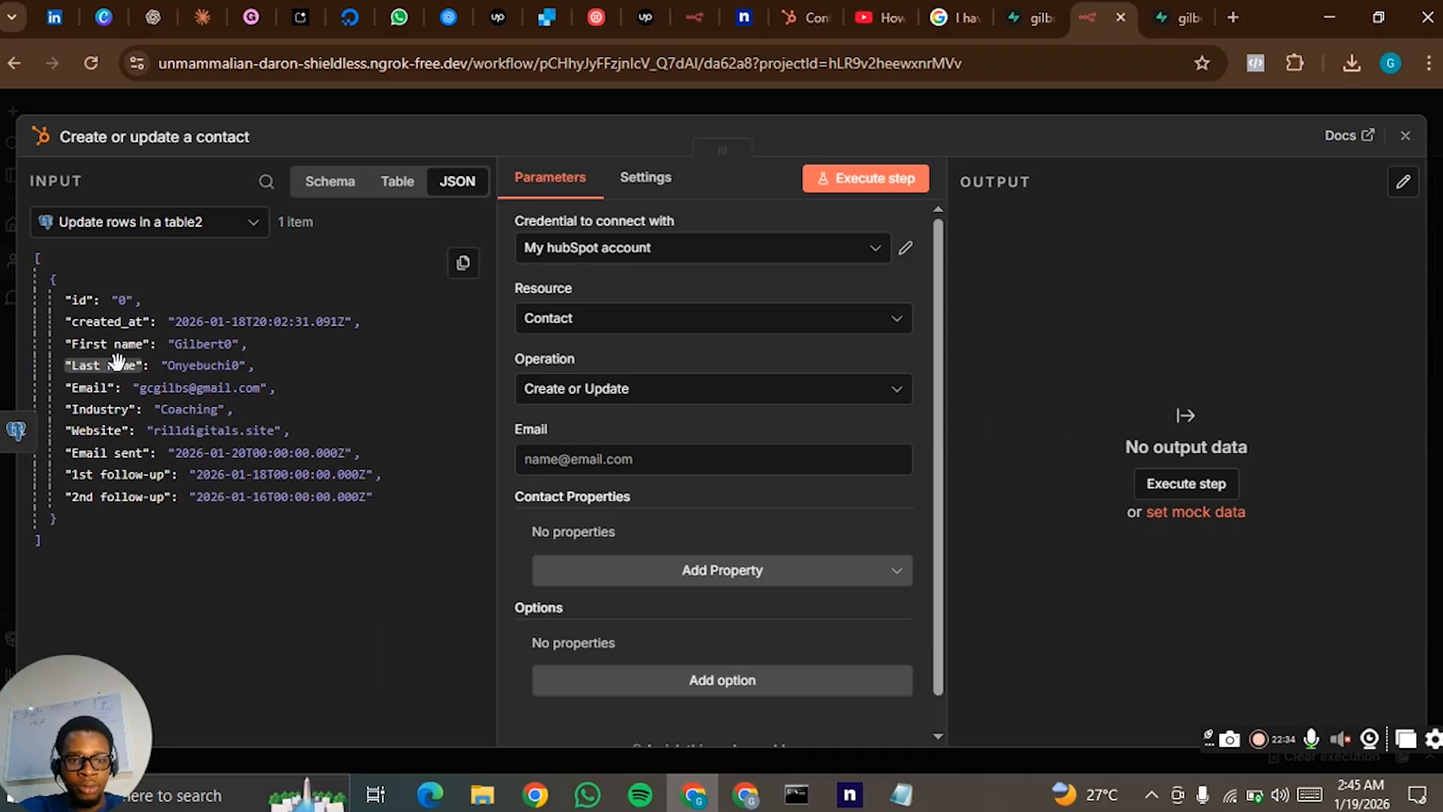
- Map the HubSpot contact's Email to {{ $json.Email }} from the Postgres update output
{"action": "left_click_drag", "start_coordinate": [109, 396], "coordinate": [571, 460]}
{"action": "left_click", "coordinate": [570, 429]}
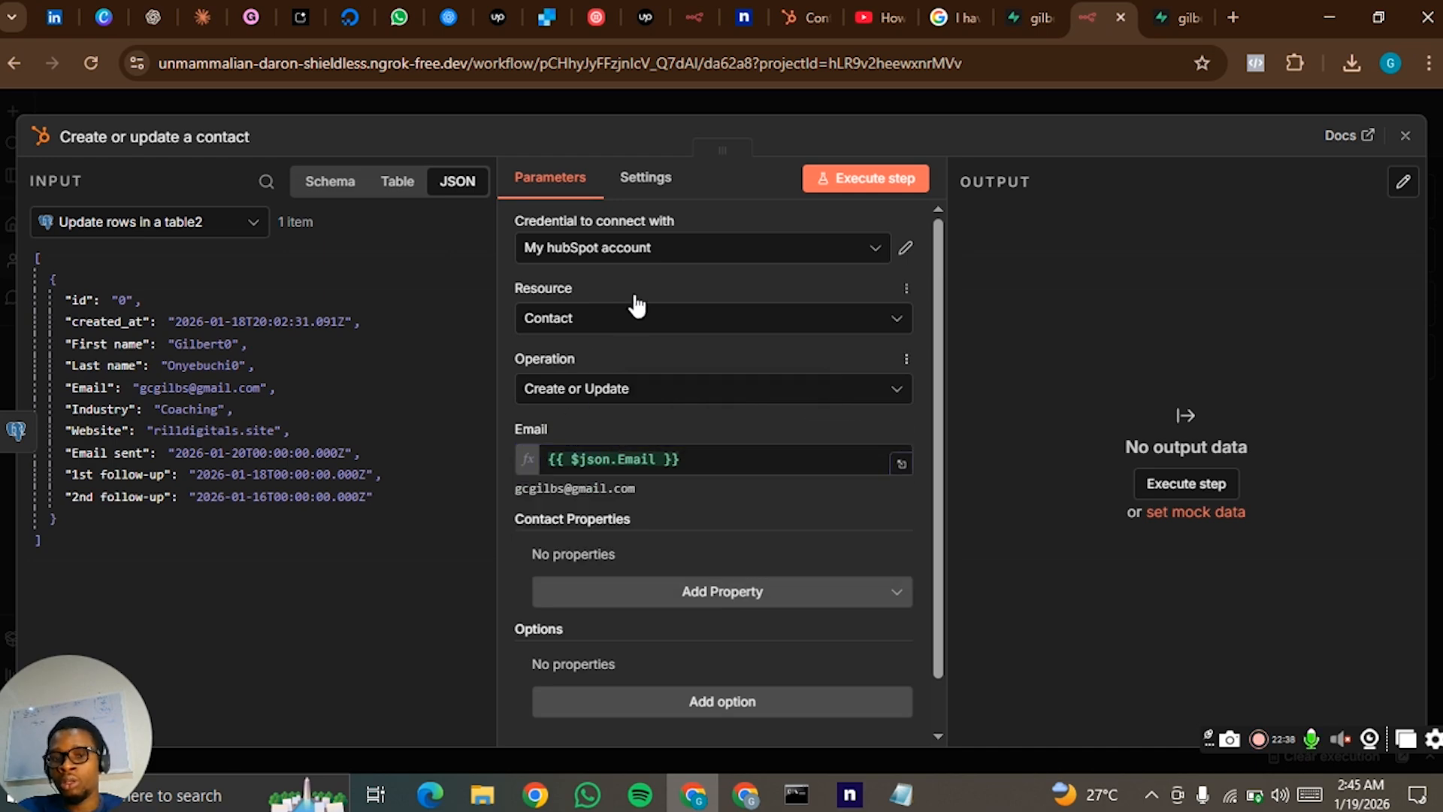
{"action": "left_click", "coordinate": [710, 255]}
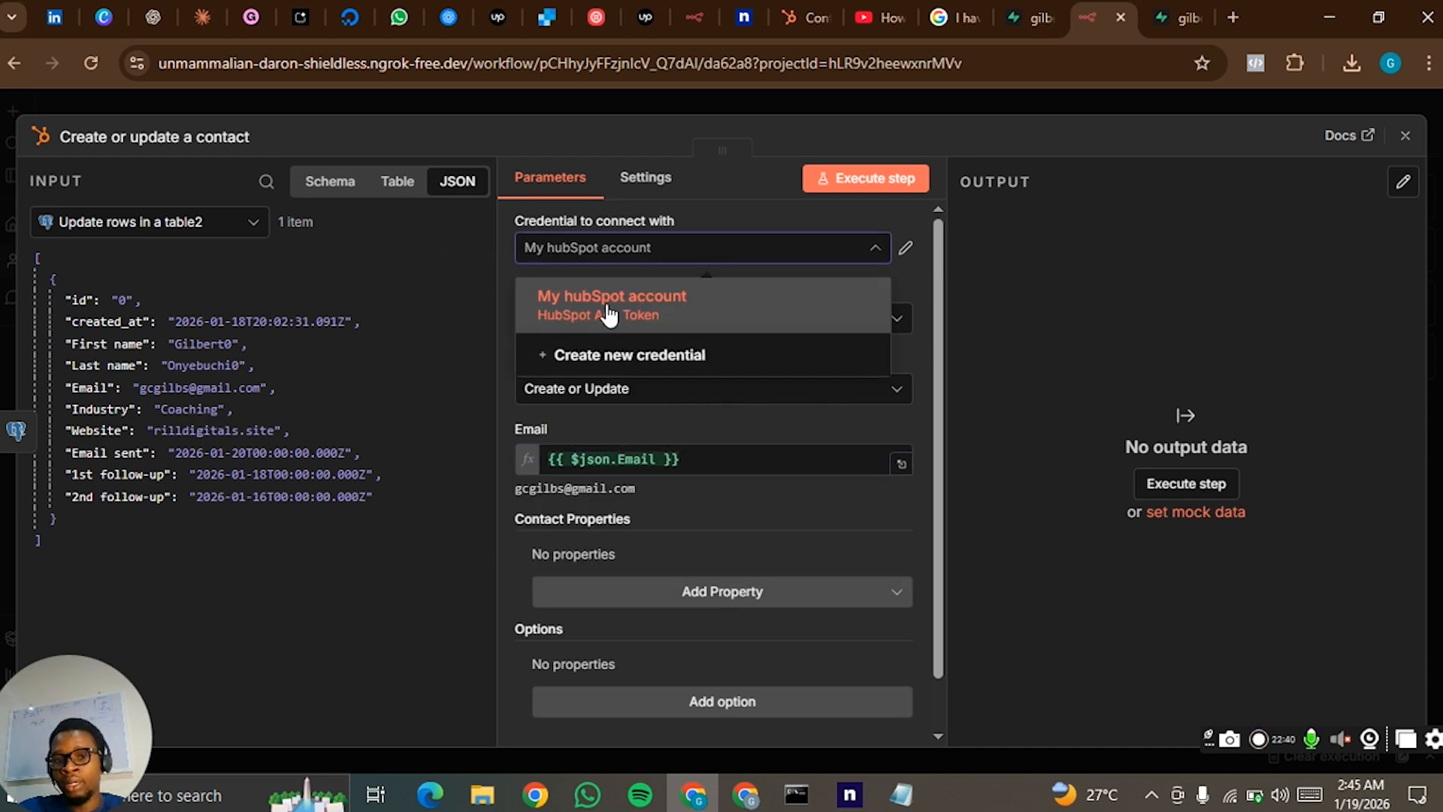
{"action": "left_click", "coordinate": [771, 259]}
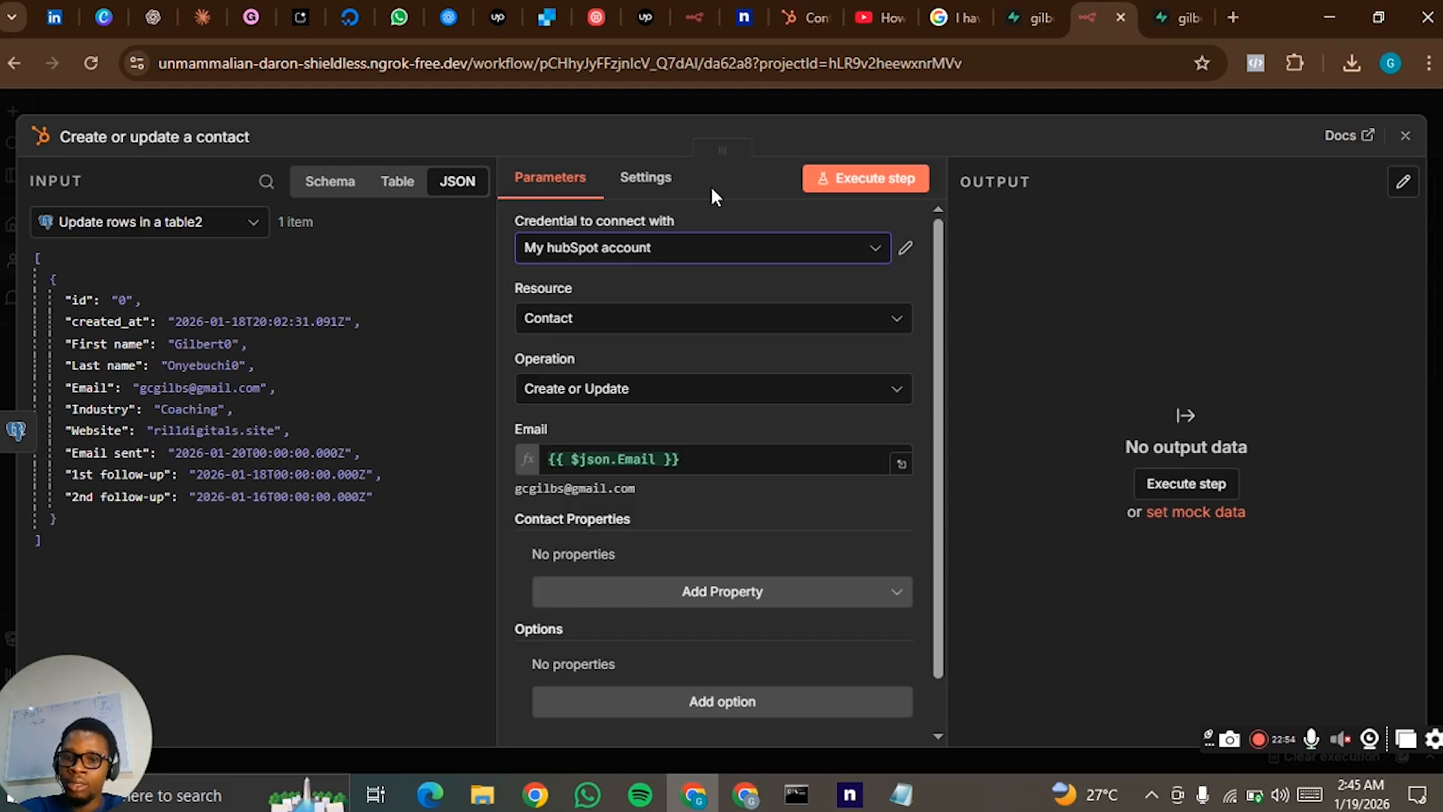
{"action": "left_click", "coordinate": [853, 254]}
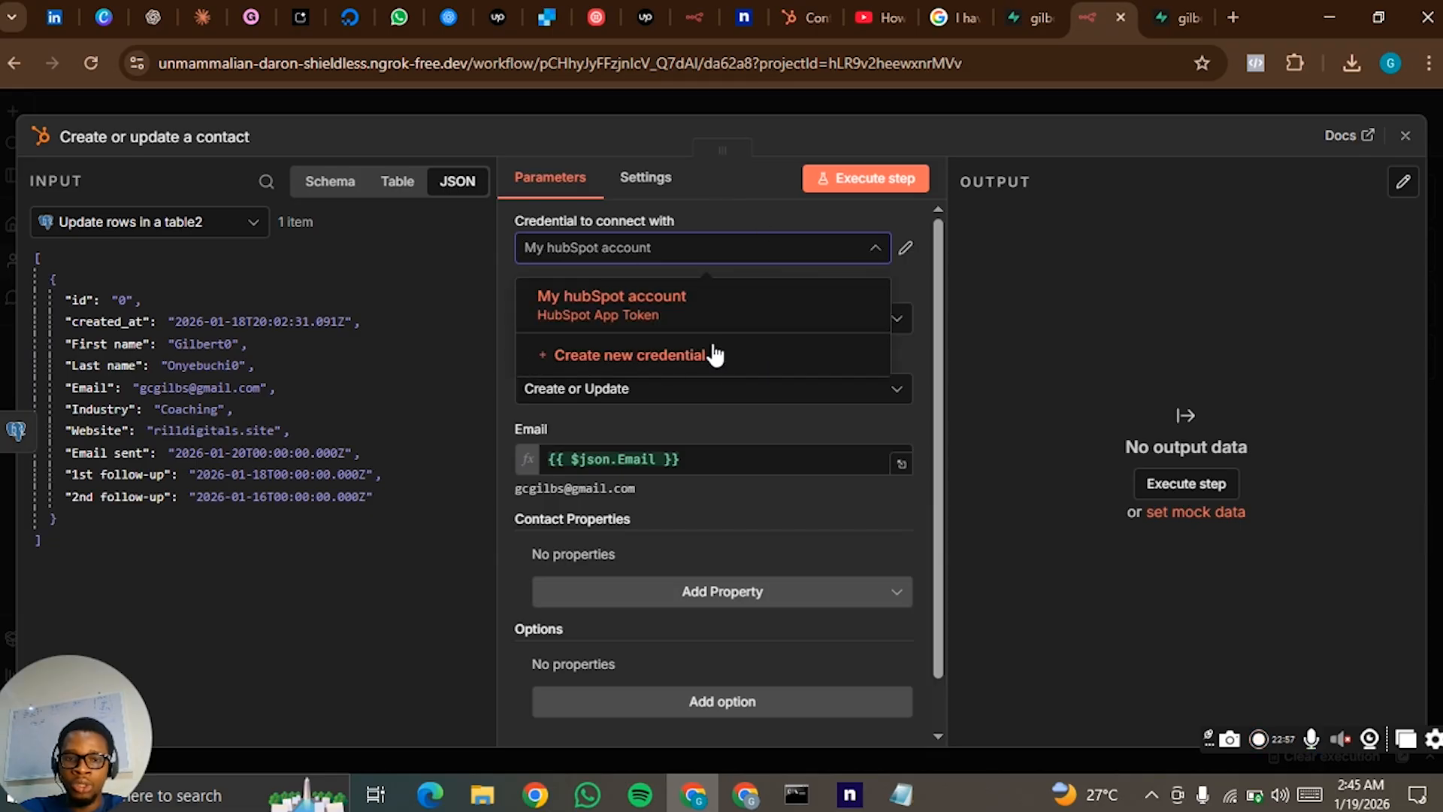
{"action": "left_click", "coordinate": [714, 359]}
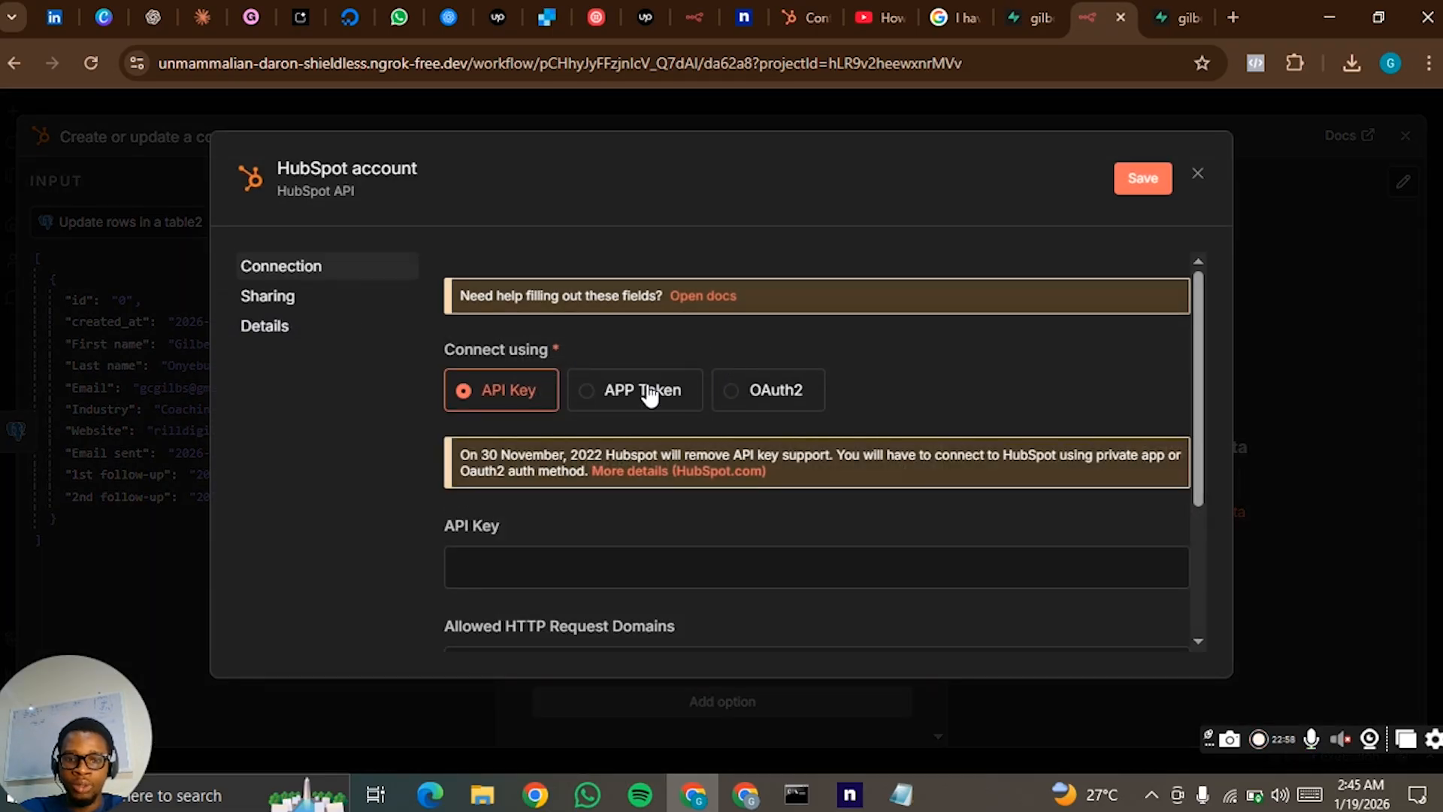
{"action": "left_click", "coordinate": [653, 390]}
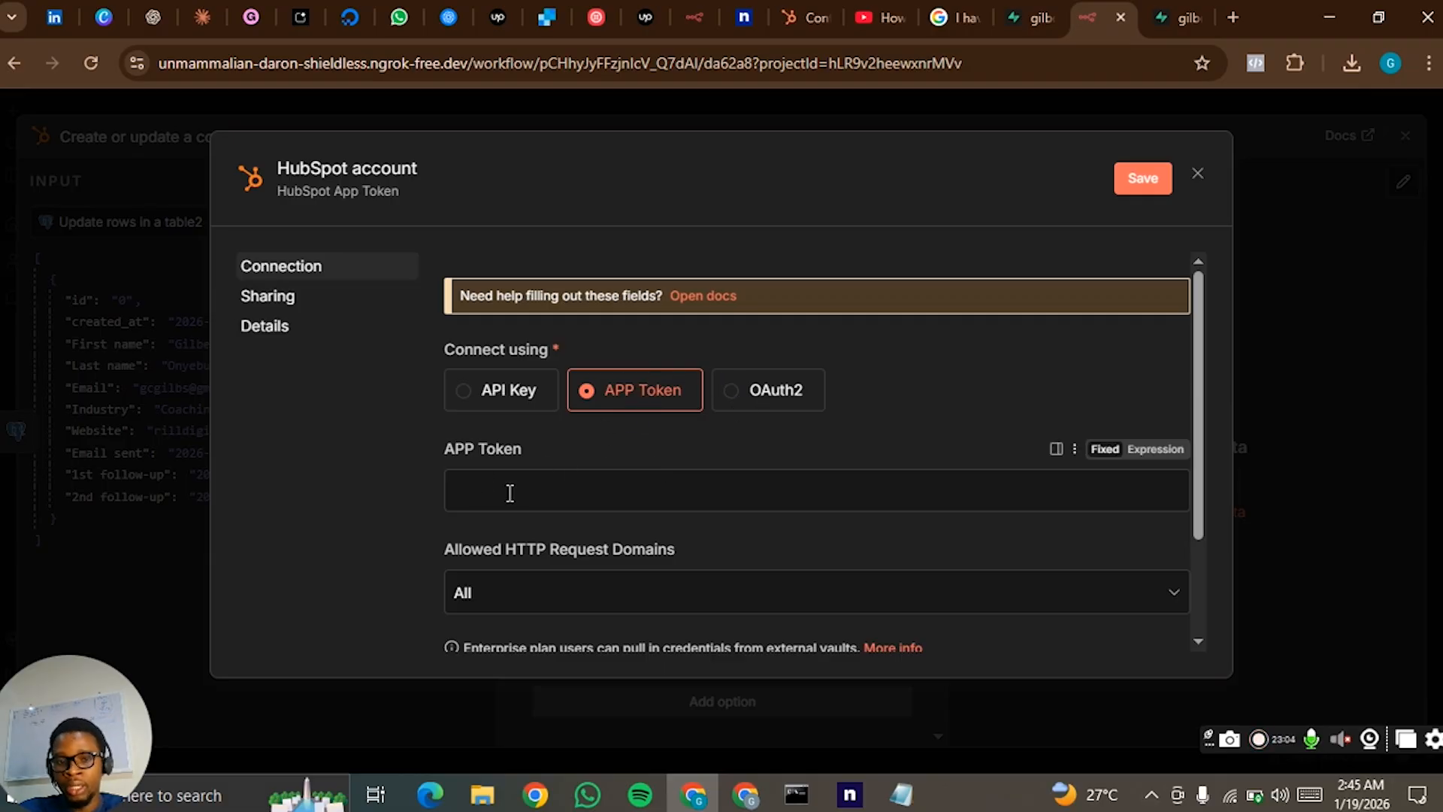
{"action": "left_click", "coordinate": [1198, 174]}
- Add the Last Name and Website URL contact properties to the HubSpot node
{"action": "scroll", "coordinate": [789, 444], "scroll_direction": "down", "scroll_amount": 2}
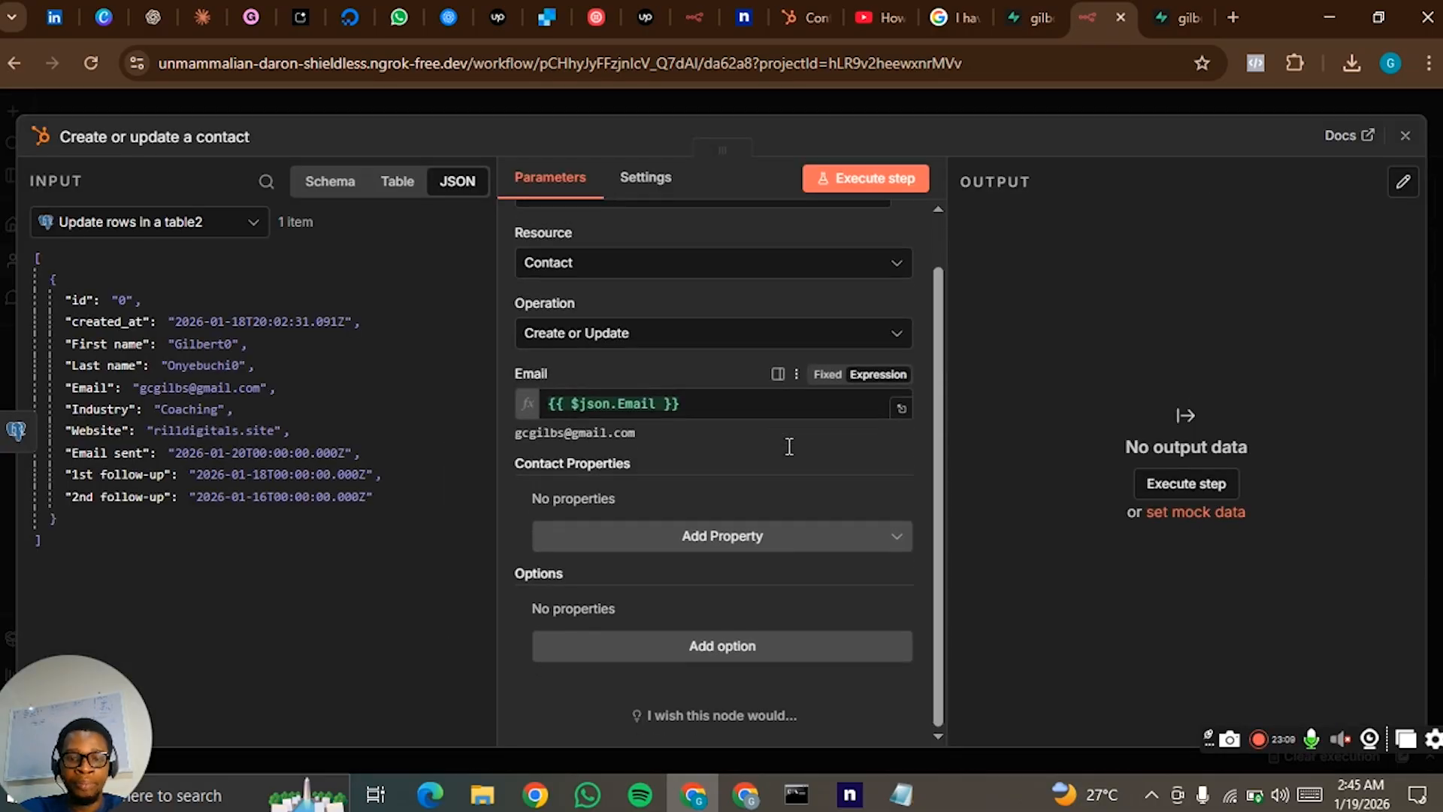
{"action": "scroll", "coordinate": [759, 466], "scroll_direction": "up", "scroll_amount": 2}
{"action": "scroll", "coordinate": [699, 518], "scroll_direction": "down", "scroll_amount": 2}
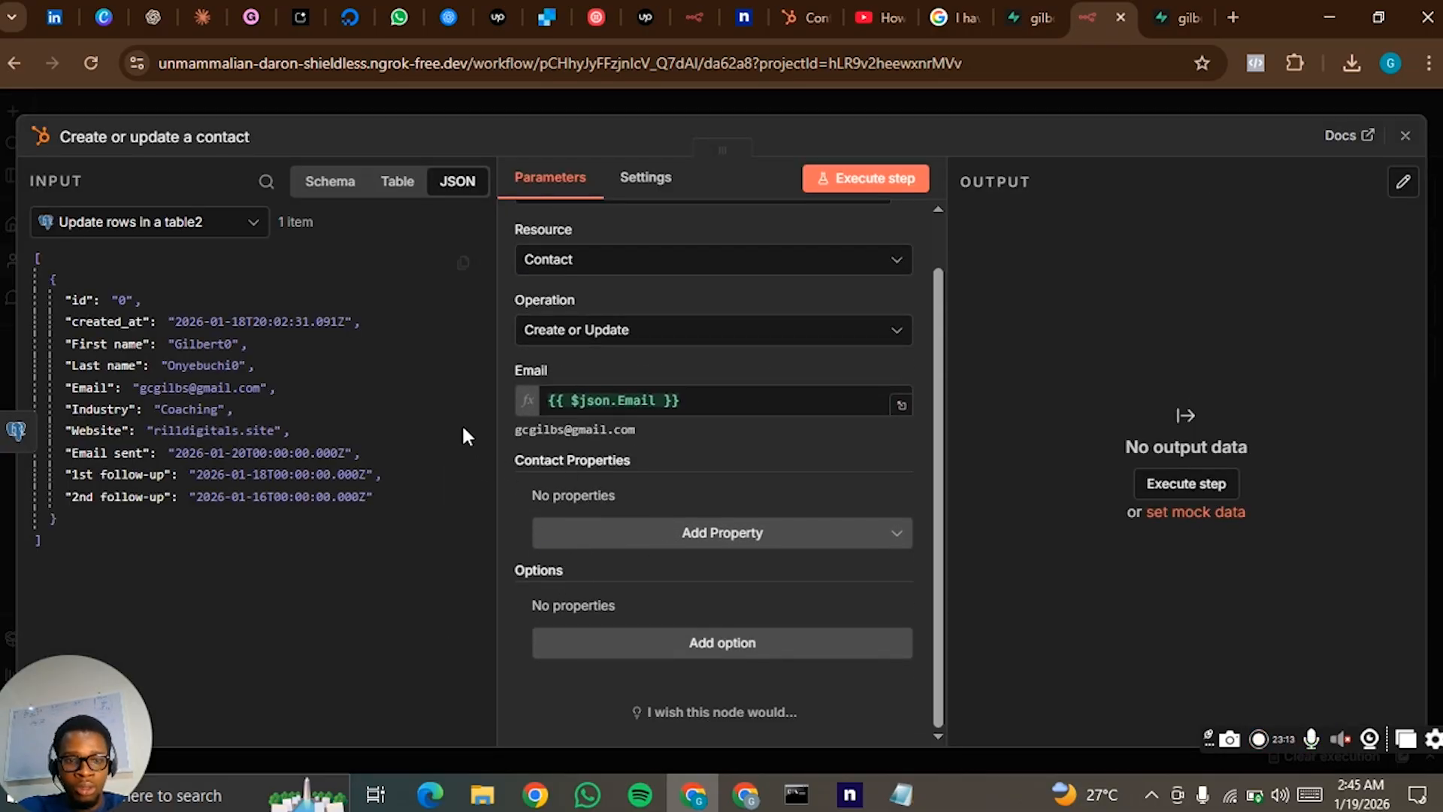
{"action": "left_click", "coordinate": [662, 536]}
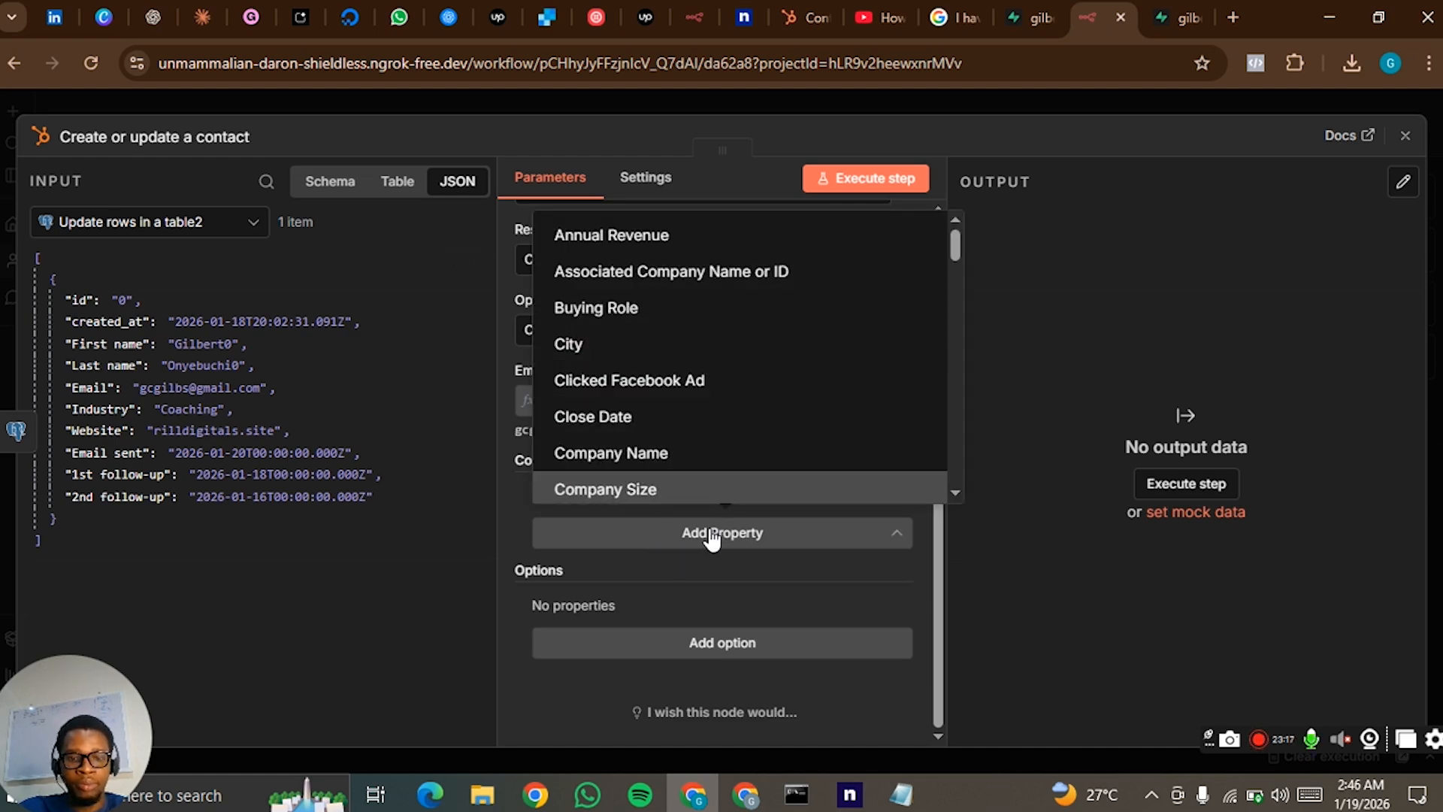
{"action": "type", "text": "last"}
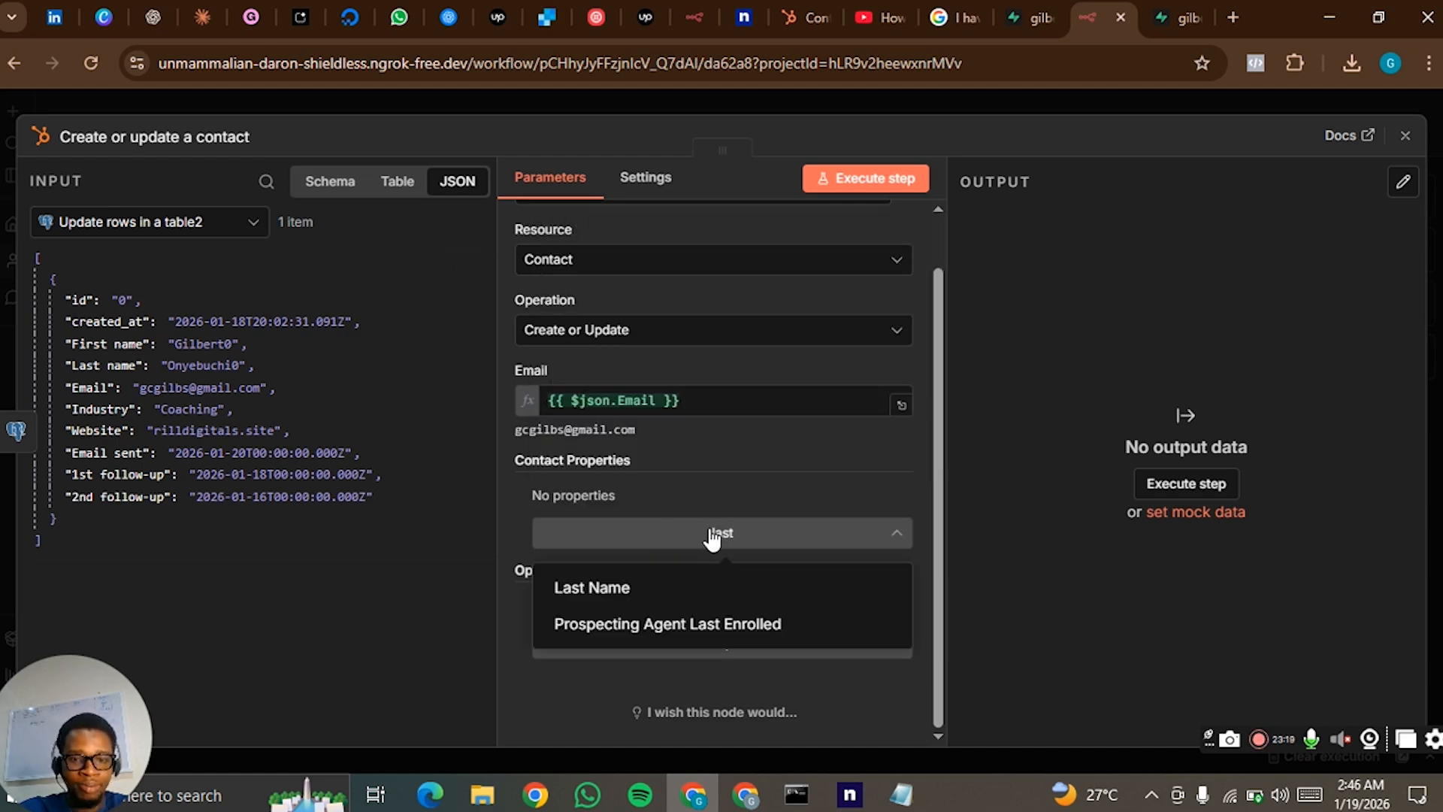
{"action": "left_click", "coordinate": [697, 589]}
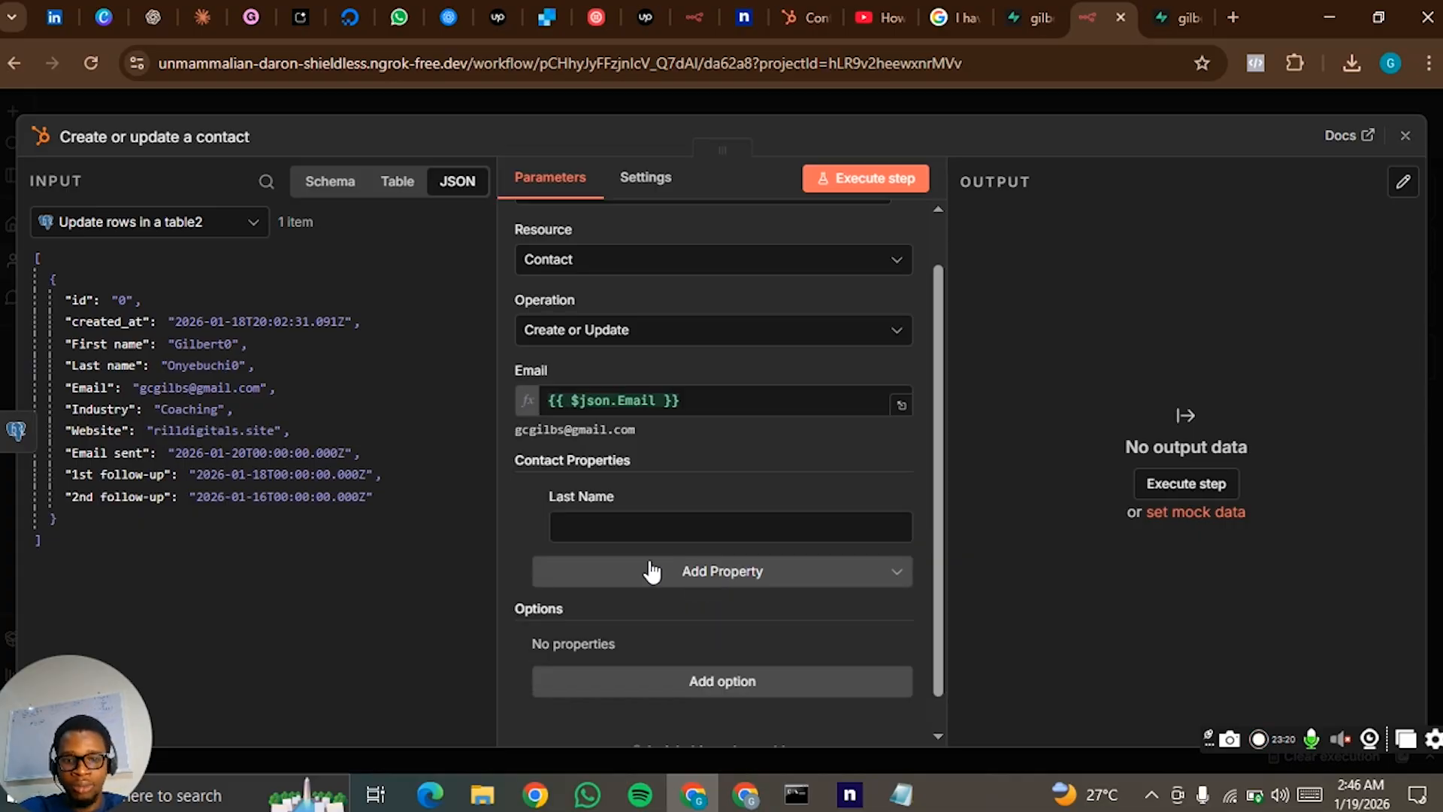
{"action": "left_click", "coordinate": [671, 575]}
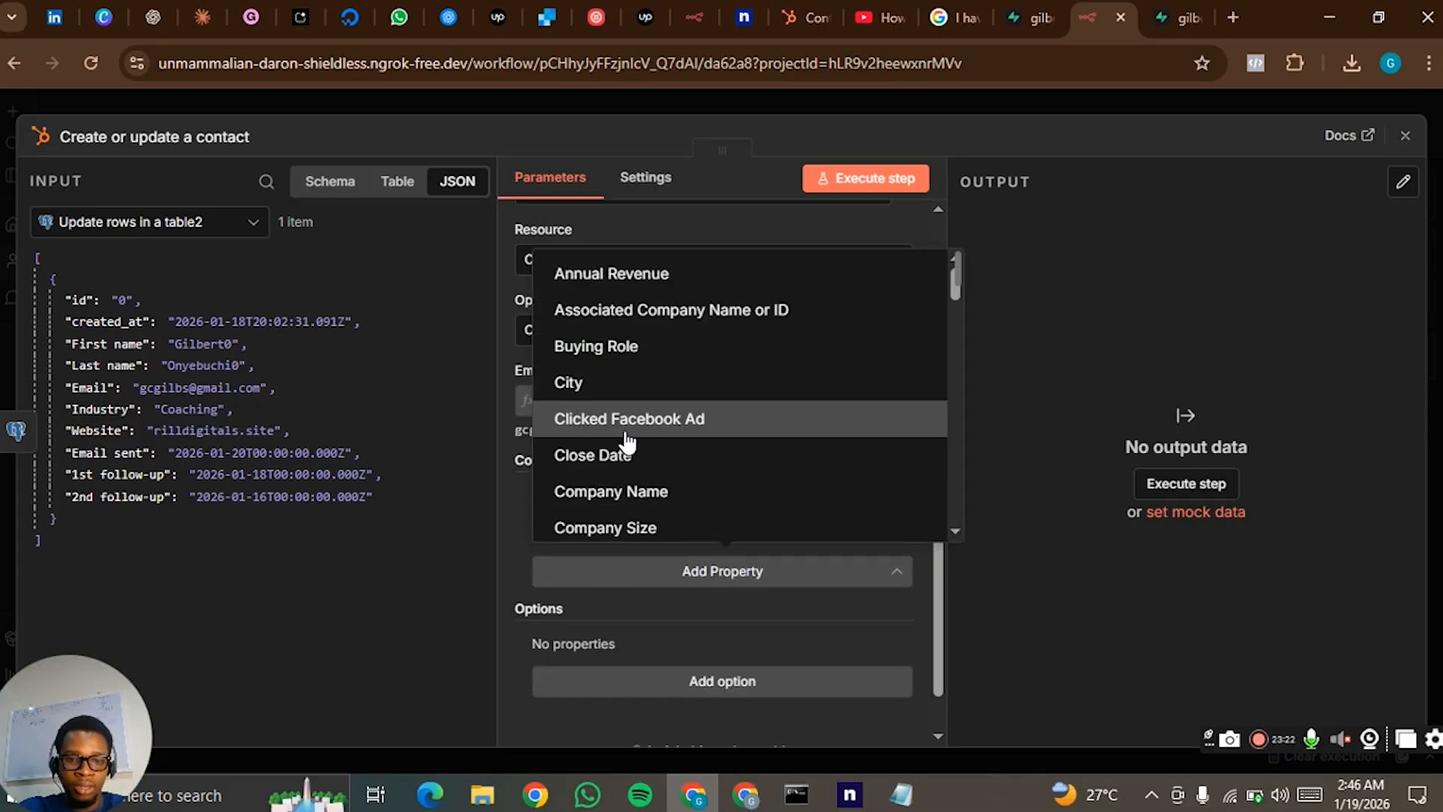
{"action": "type", "text": "we"}
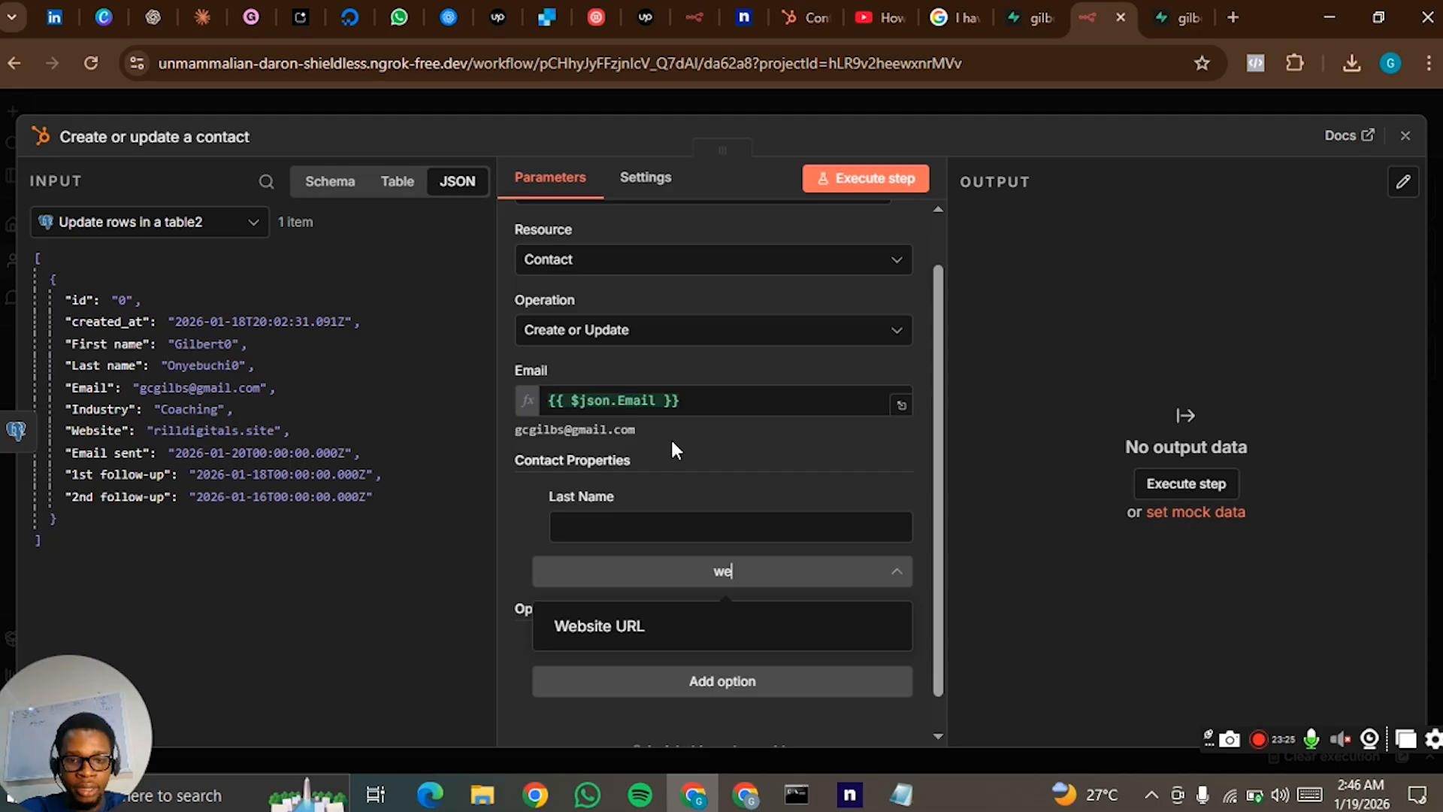
{"action": "left_click", "coordinate": [695, 628]}
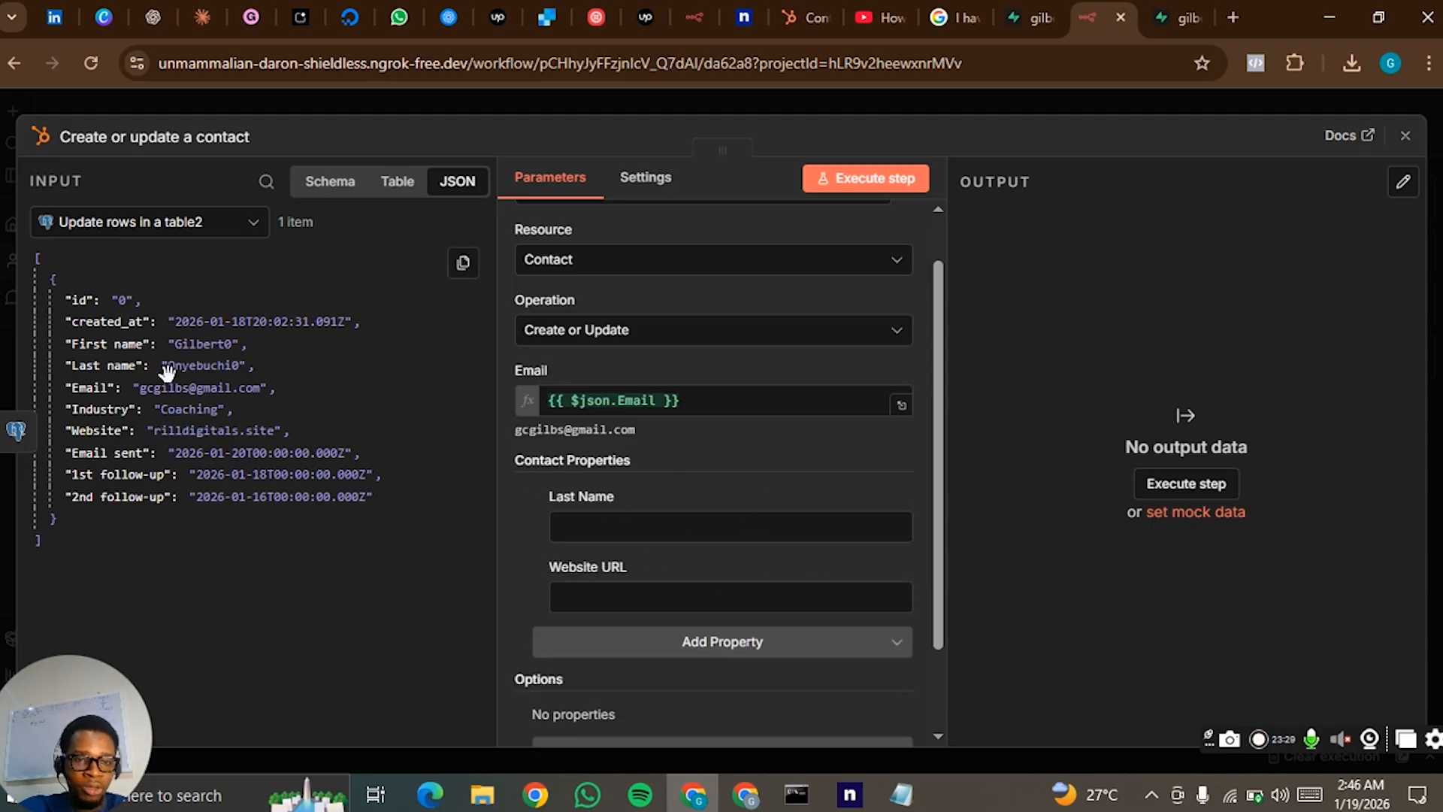
- Map Last Name to {{ $json["Last name"] }} and Website URL to {{ $json.Email }}
{"action": "left_click_drag", "start_coordinate": [169, 357], "coordinate": [631, 526]}
{"action": "left_click_drag", "start_coordinate": [159, 387], "coordinate": [631, 610]}
{"action": "left_click", "coordinate": [510, 558]}
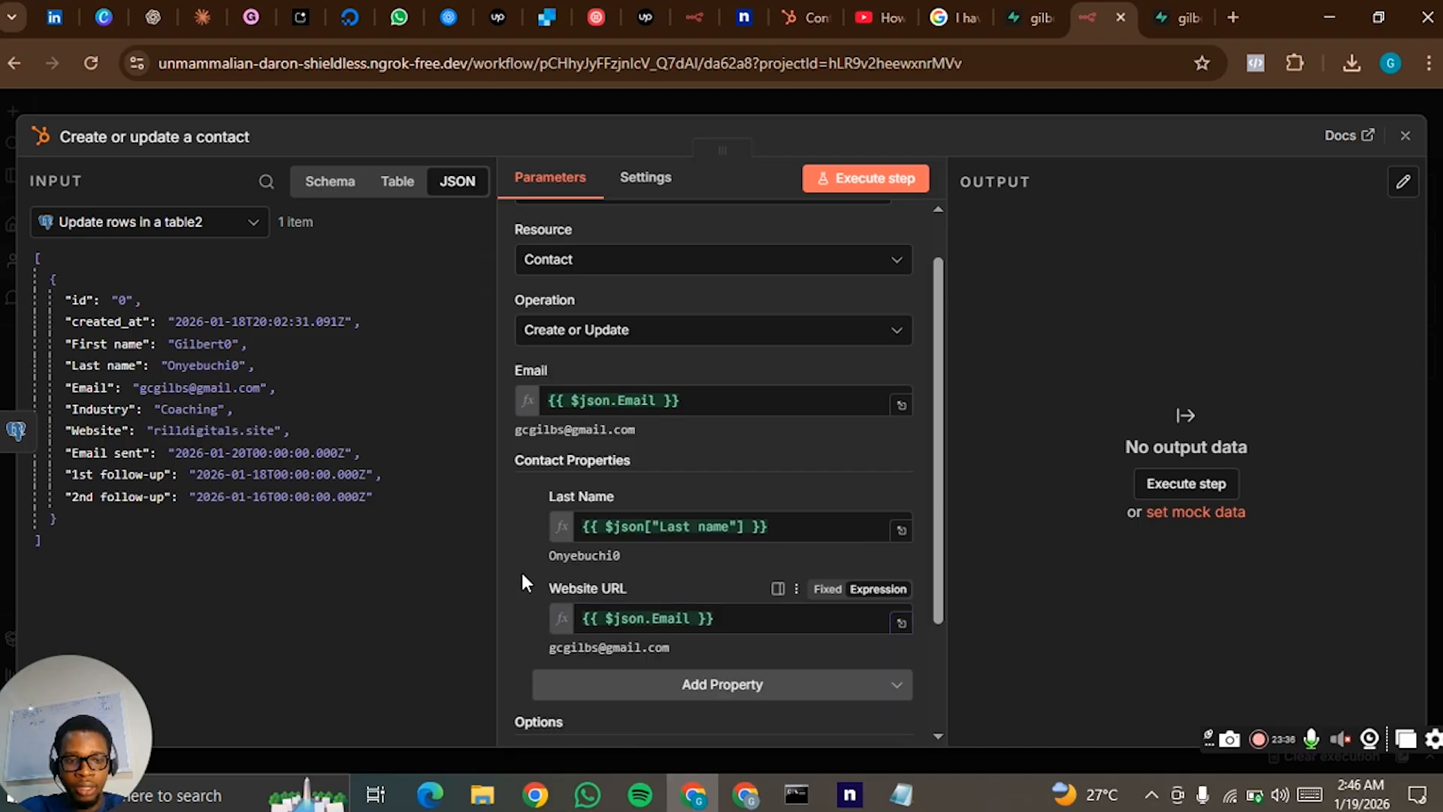
{"action": "left_click", "coordinate": [722, 684]}
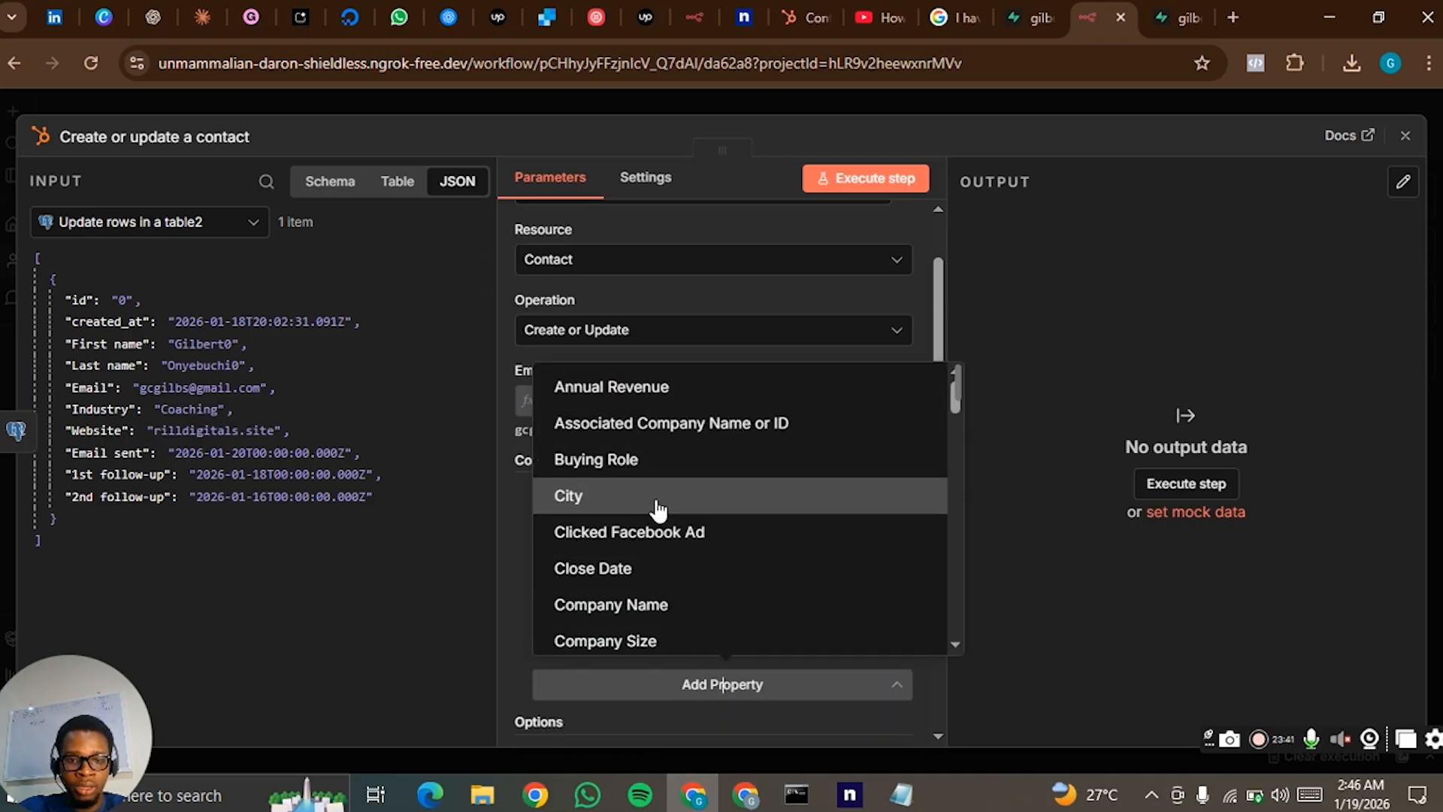
{"action": "scroll", "coordinate": [654, 511], "scroll_direction": "down", "scroll_amount": 20}
{"action": "scroll", "coordinate": [667, 502], "scroll_direction": "down", "scroll_amount": 10}
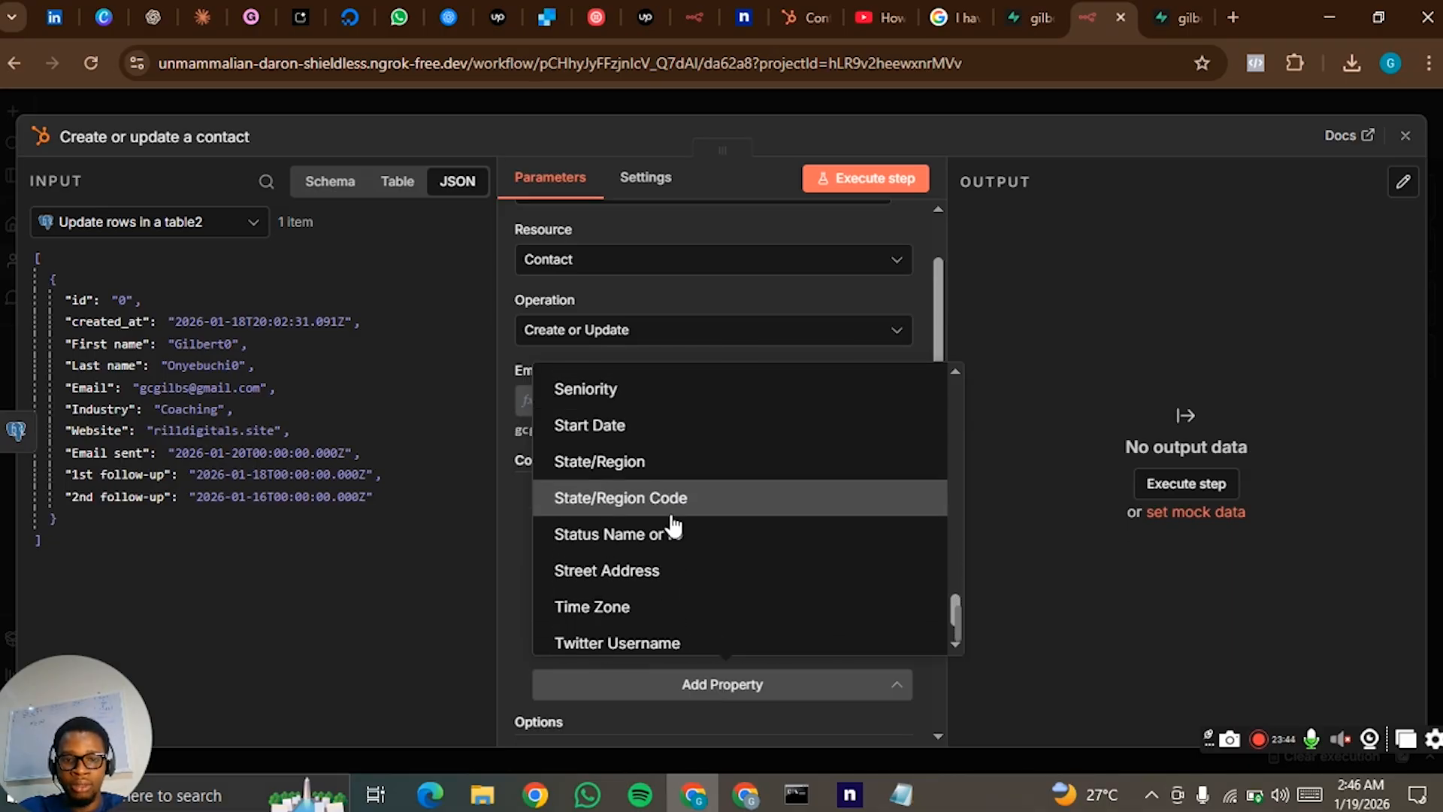
{"action": "scroll", "coordinate": [705, 461], "scroll_direction": "up", "scroll_amount": 3}
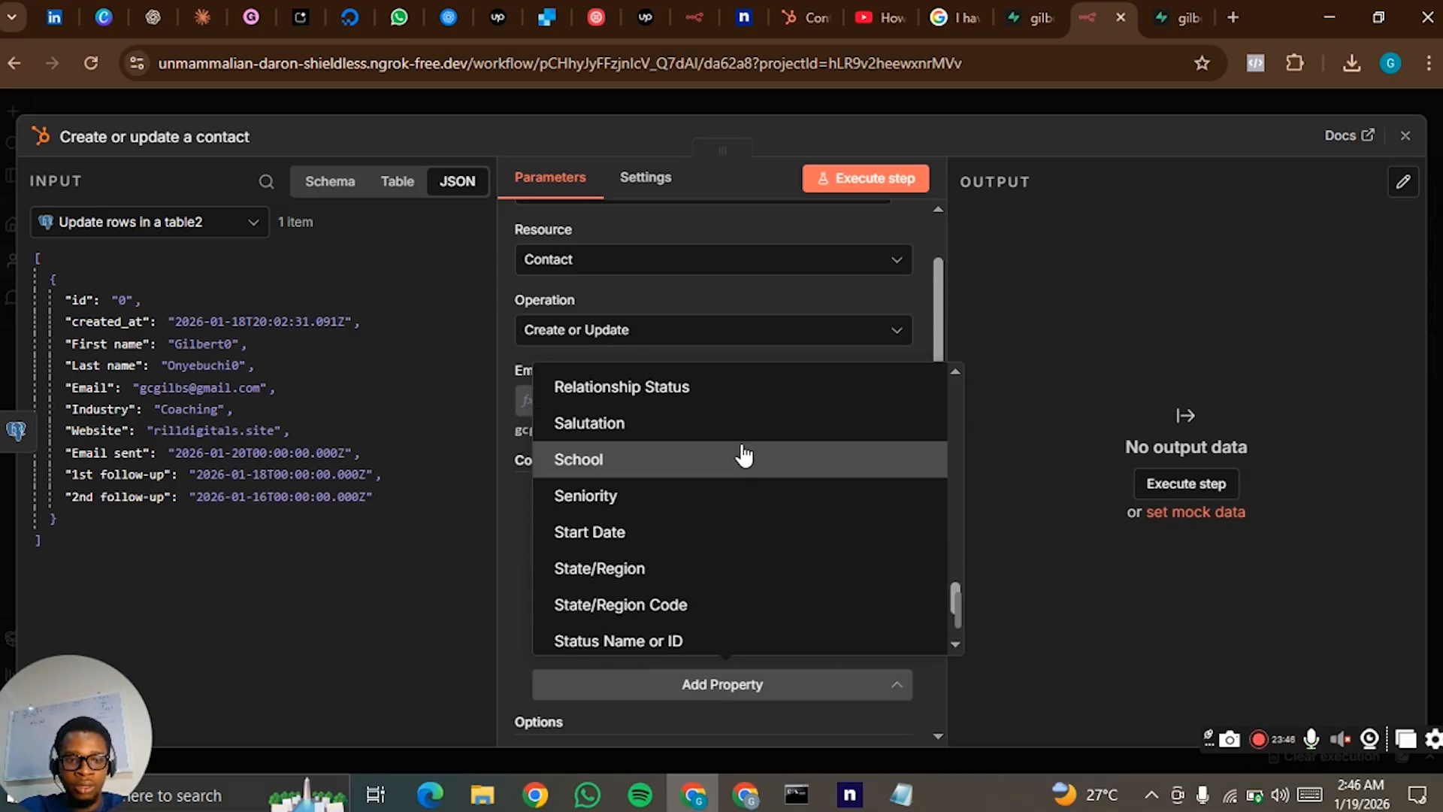
{"action": "left_click", "coordinate": [520, 517]}
- Execute the HubSpot create or update contact step and return to the workflow canvas
{"action": "scroll", "coordinate": [526, 524], "scroll_direction": "down", "scroll_amount": 3}
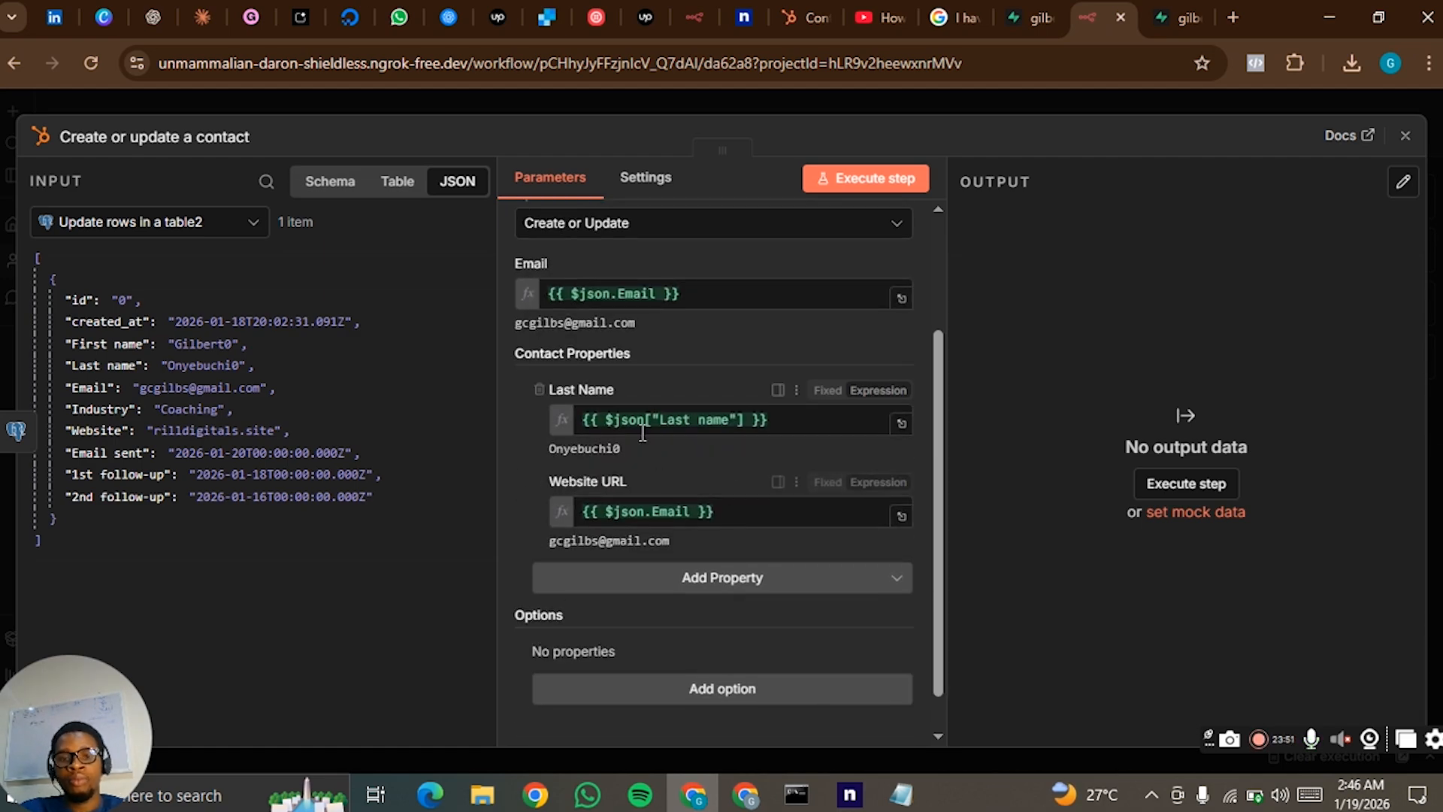
{"action": "scroll", "coordinate": [693, 439], "scroll_direction": "up", "scroll_amount": 3}
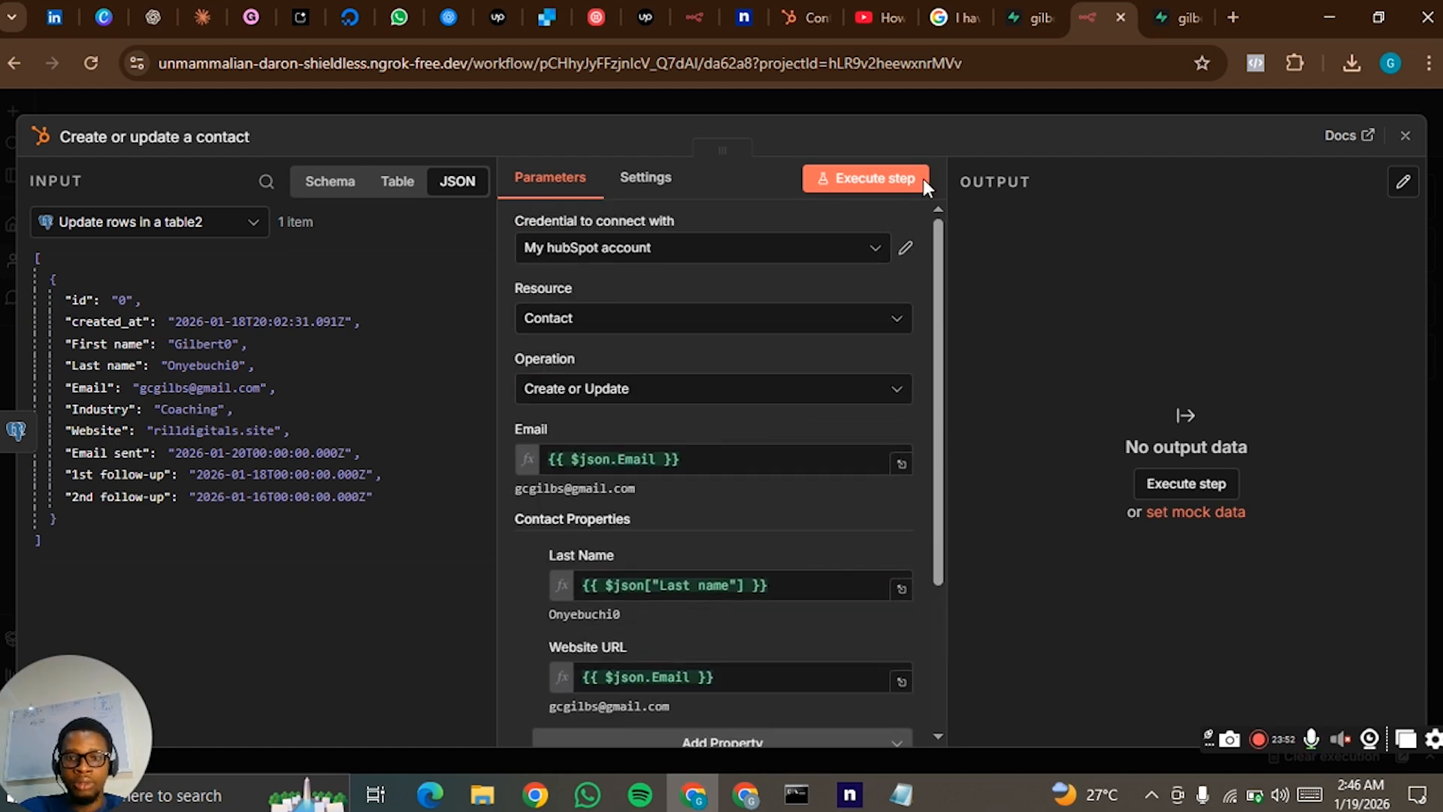
{"action": "left_click", "coordinate": [872, 180]}
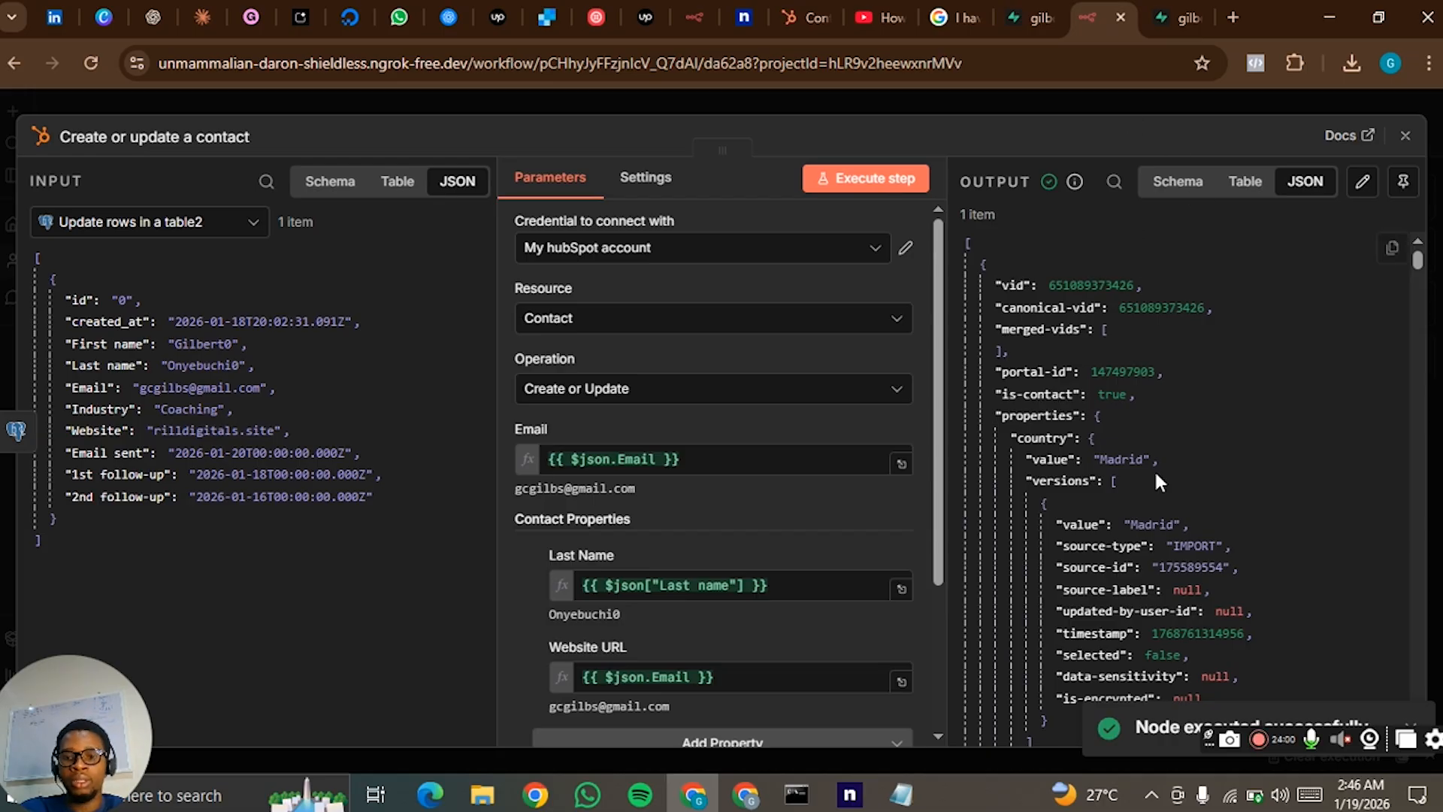
{"action": "left_click", "coordinate": [1170, 96]}
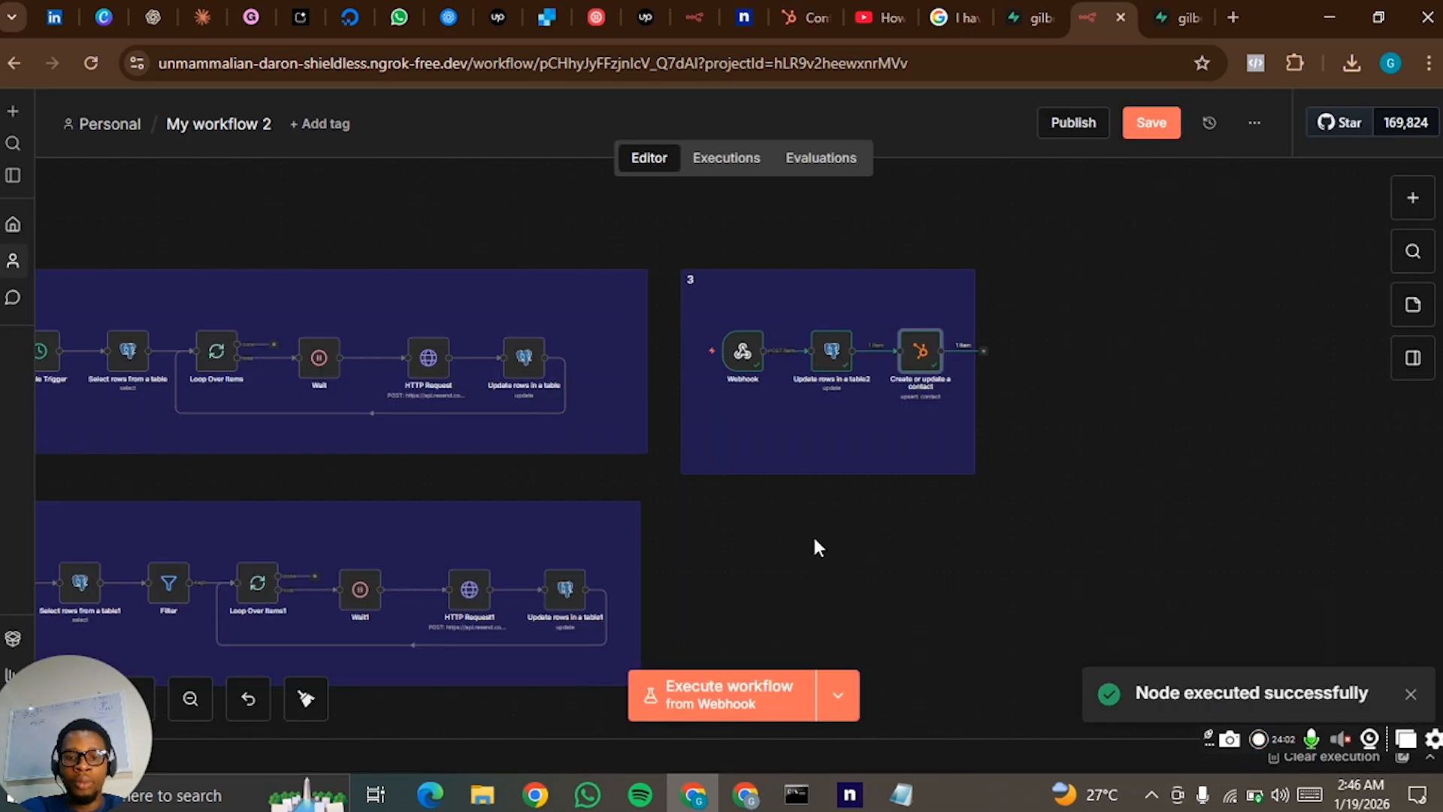
- Select all nodes and sticky notes of the three workflow sections on the canvas
{"action": "left_click", "coordinate": [190, 698]}
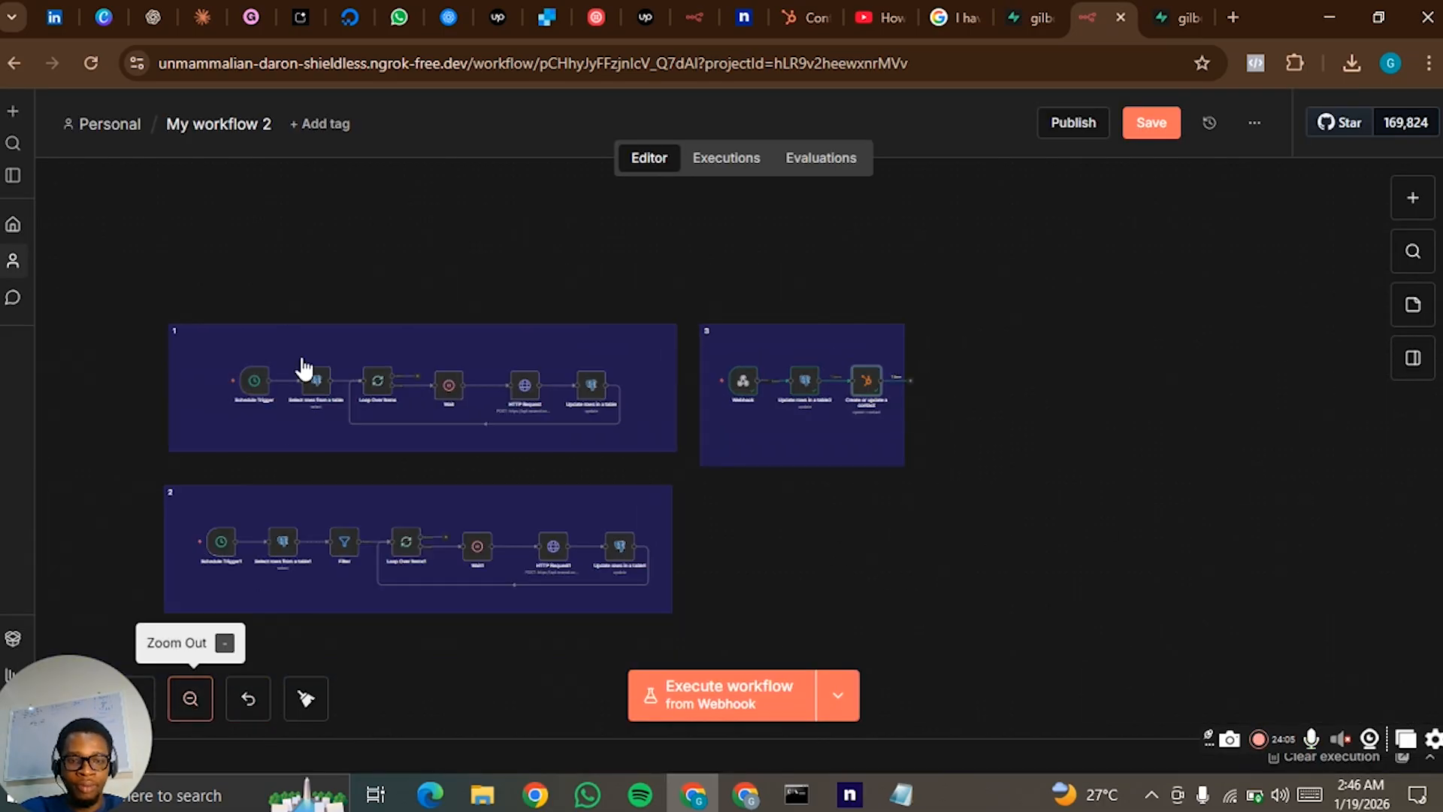
{"action": "left_click_drag", "start_coordinate": [166, 224], "coordinate": [1009, 627]}
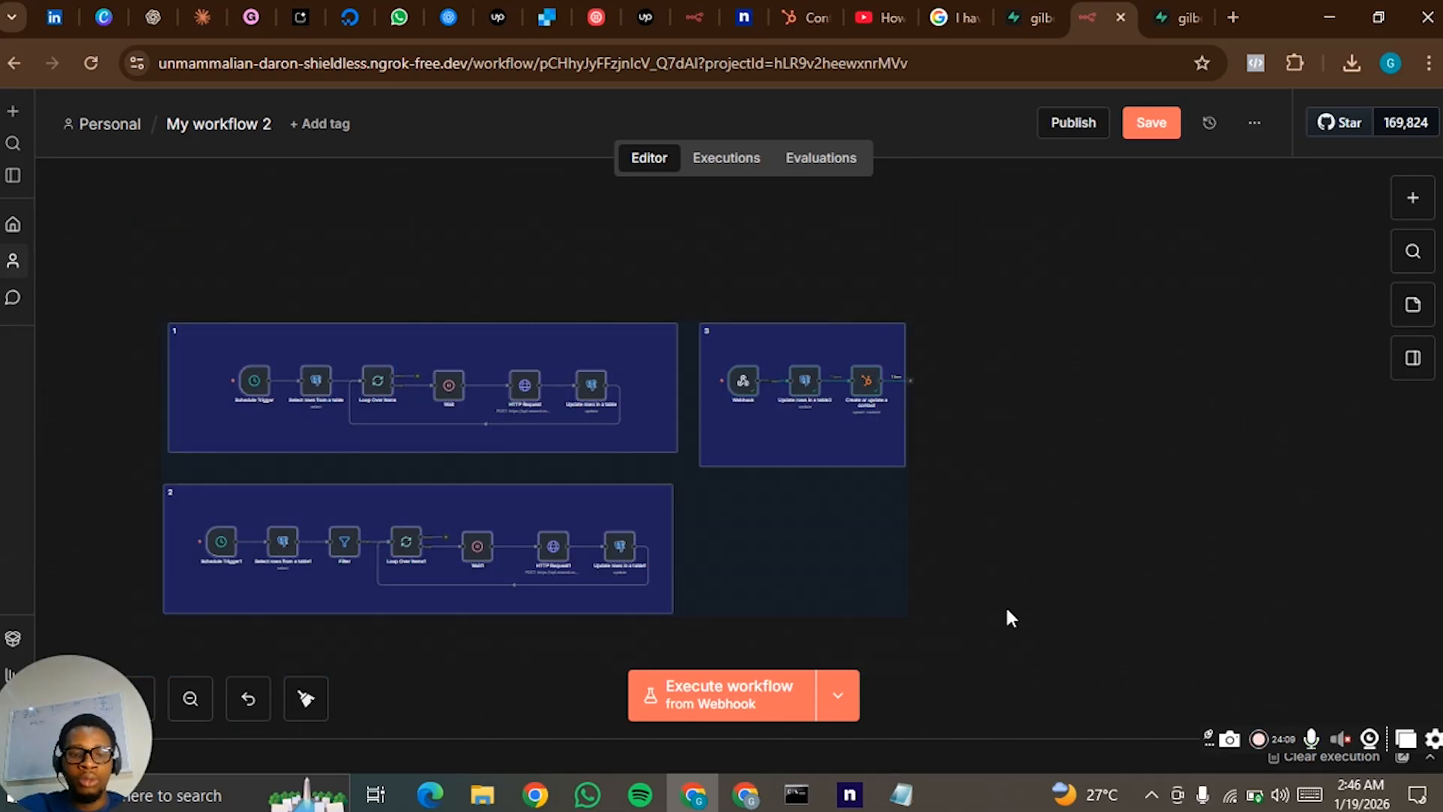